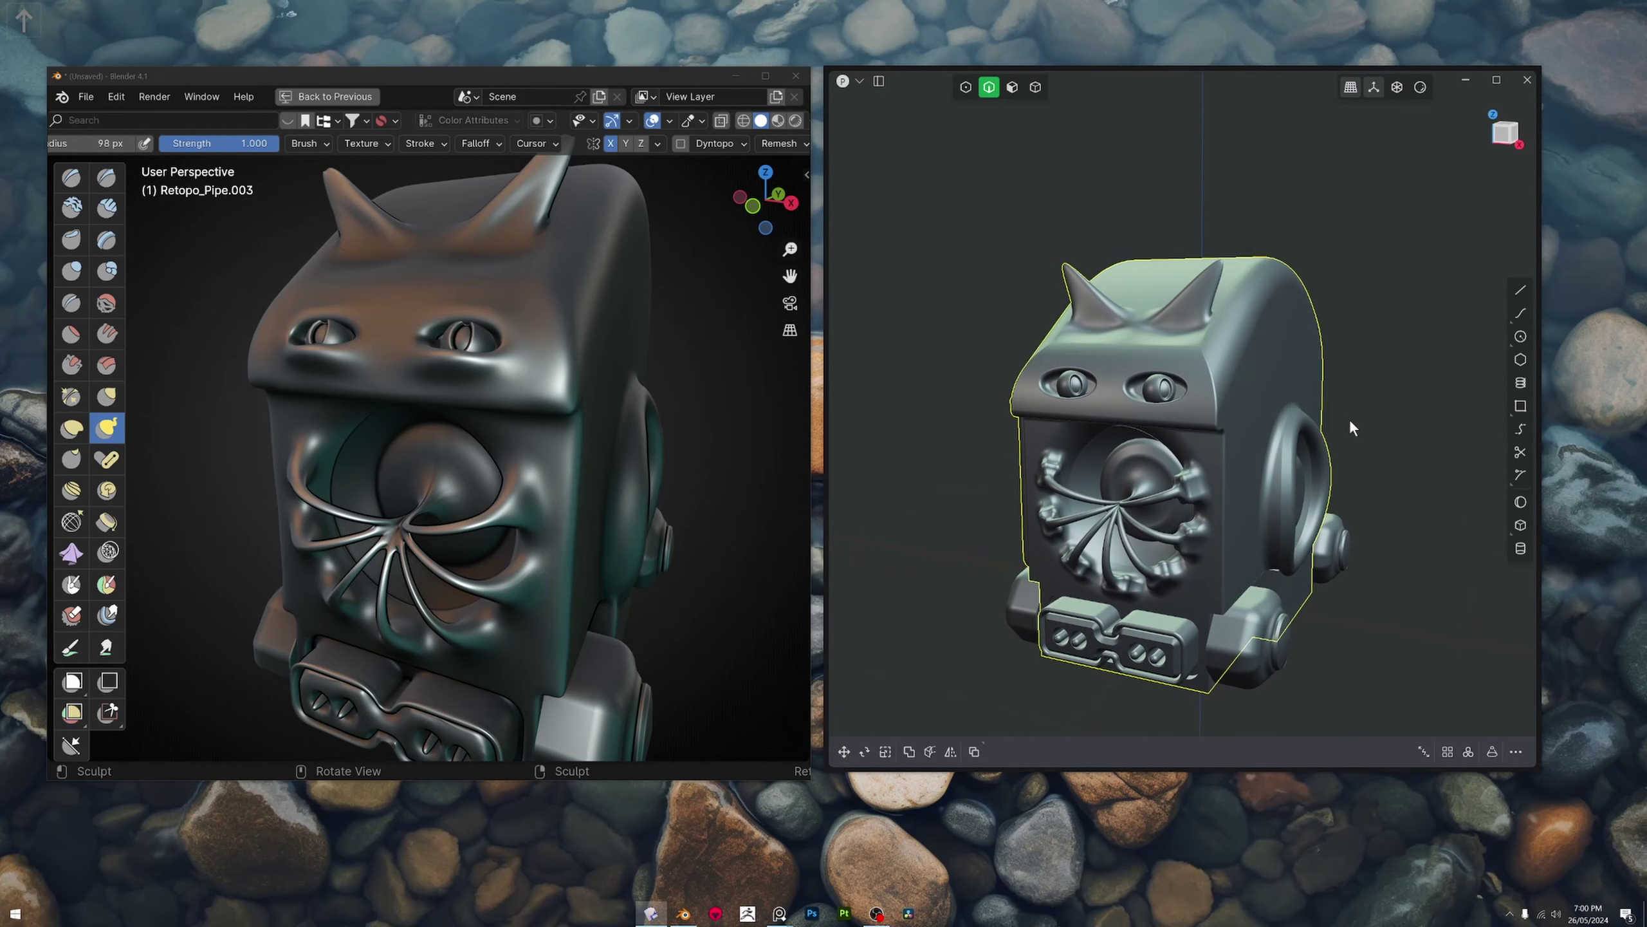
- Switch to Blender, set the Snake Hook brush radius to 164 px, and pull down the lower outer corners of the model's hood
{"action": "scroll", "coordinate": [1354, 425], "scroll_direction": "up", "scroll_amount": 3}
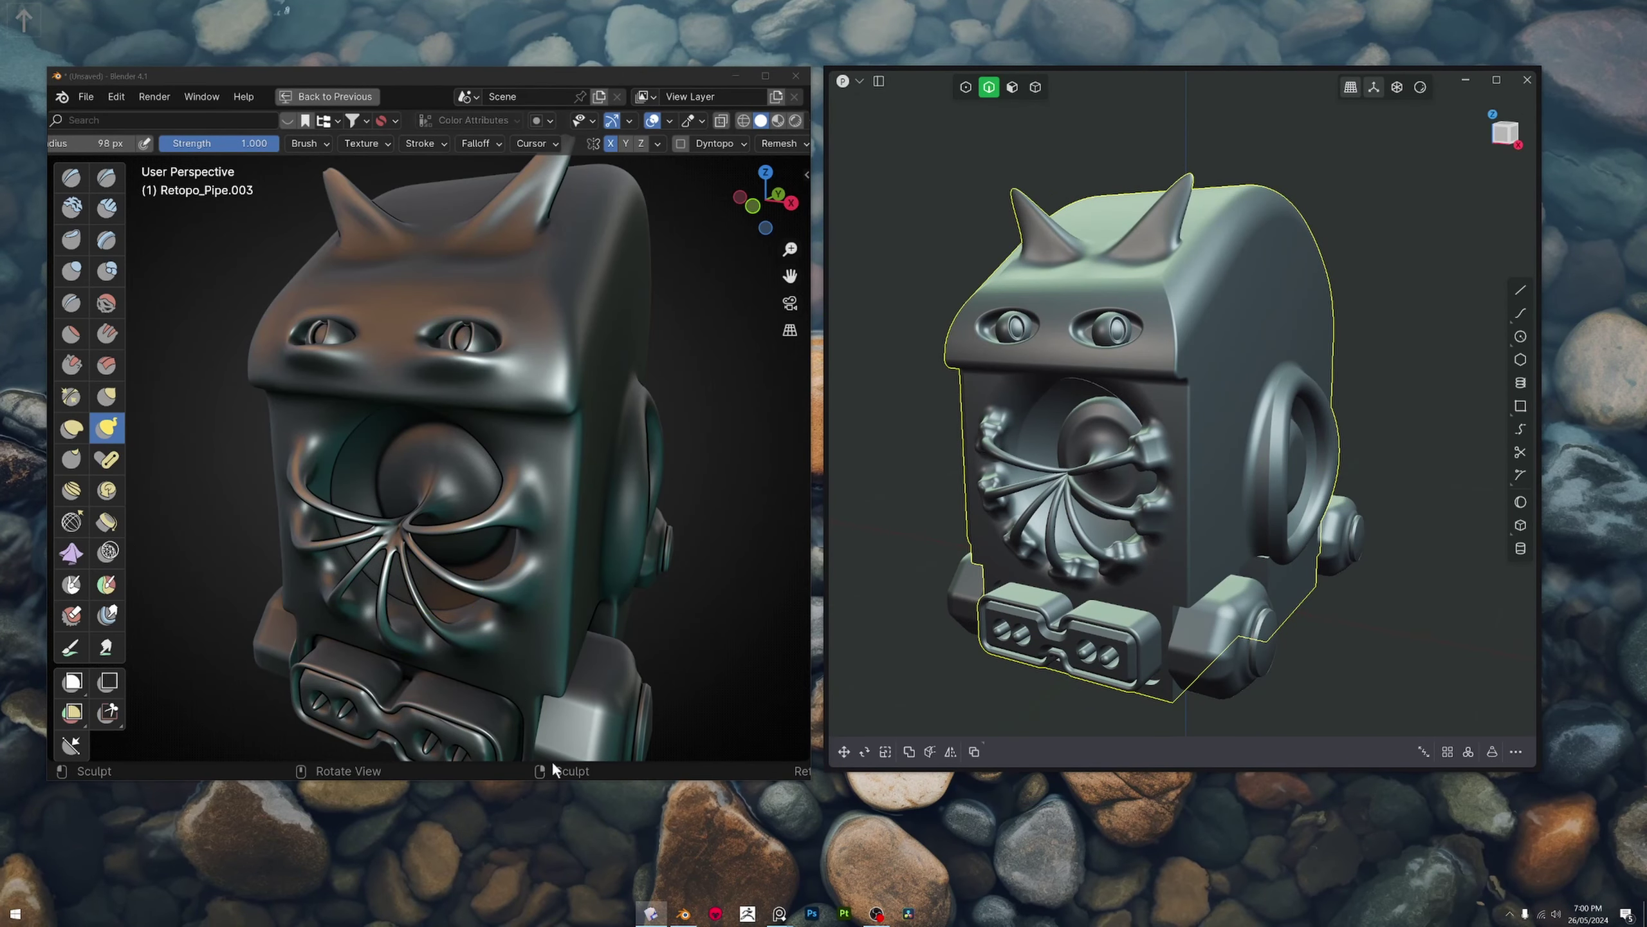
{"action": "left_click", "coordinate": [700, 429]}
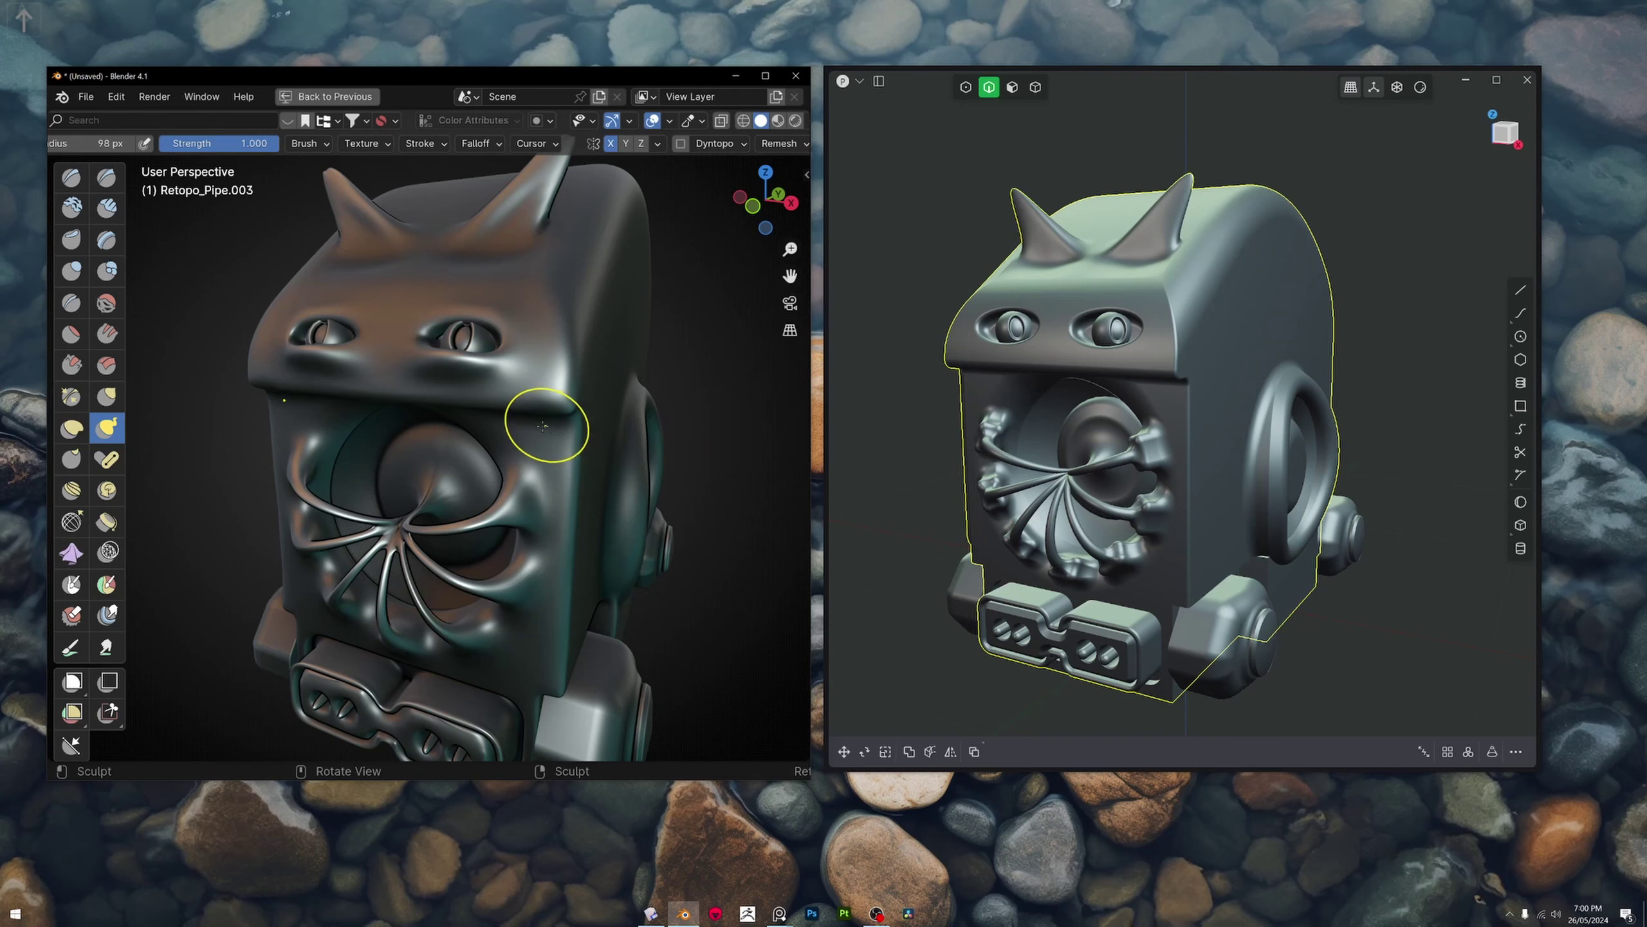
{"action": "key", "text": "f"}
{"action": "left_click", "coordinate": [563, 429]}
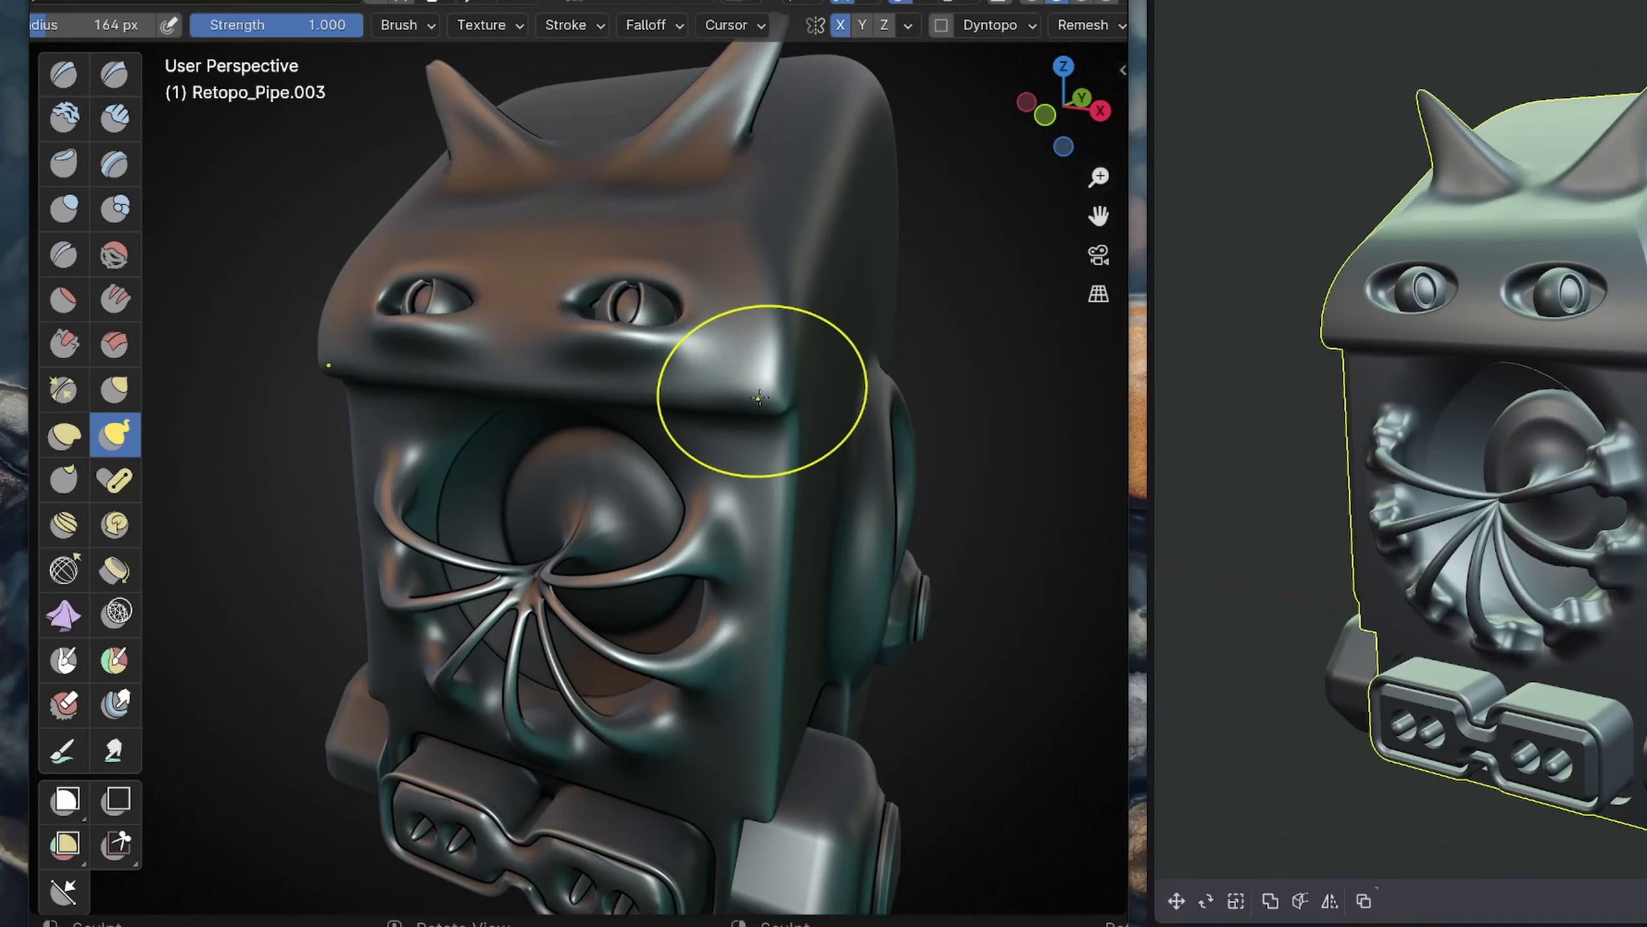
{"action": "left_click_drag", "start_coordinate": [760, 397], "coordinate": [741, 485]}
- Reduce the brush radius to 64 px and pull a row of pointed teeth down from the hood's lower edge
{"action": "key", "text": "f"}
{"action": "left_click", "coordinate": [674, 393]}
{"action": "mouse_move", "coordinate": [656, 388]}
{"action": "left_mouse_down"}
{"action": "mouse_move", "coordinate": [633, 435]}
{"action": "mouse_move", "coordinate": [547, 422]}
{"action": "left_mouse_up"}
{"action": "middle_click_drag", "start_coordinate": [678, 483], "coordinate": [767, 514]}
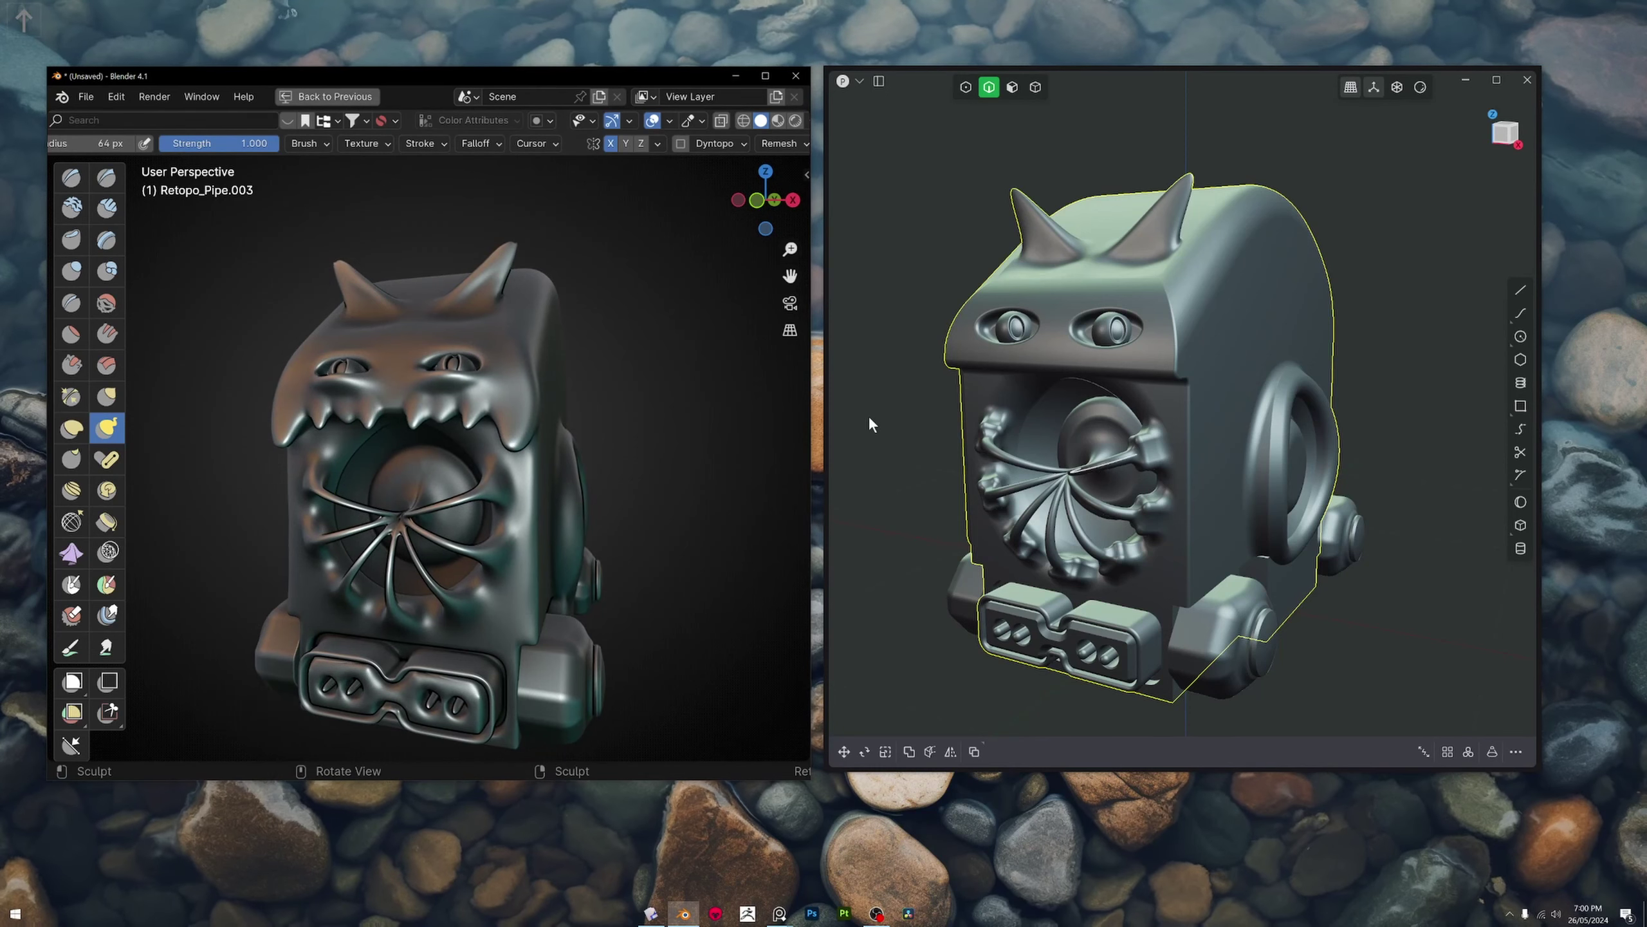
{"action": "mouse_move", "coordinate": [565, 499]}
{"action": "middle_mouse_down"}
{"action": "mouse_move", "coordinate": [606, 512]}
{"action": "mouse_move", "coordinate": [666, 484]}
{"action": "middle_mouse_up"}
- Switch to Plasticity and examine the model's round mouth opening and its radiating tendrils up close and from the front
{"action": "left_click", "coordinate": [904, 428]}
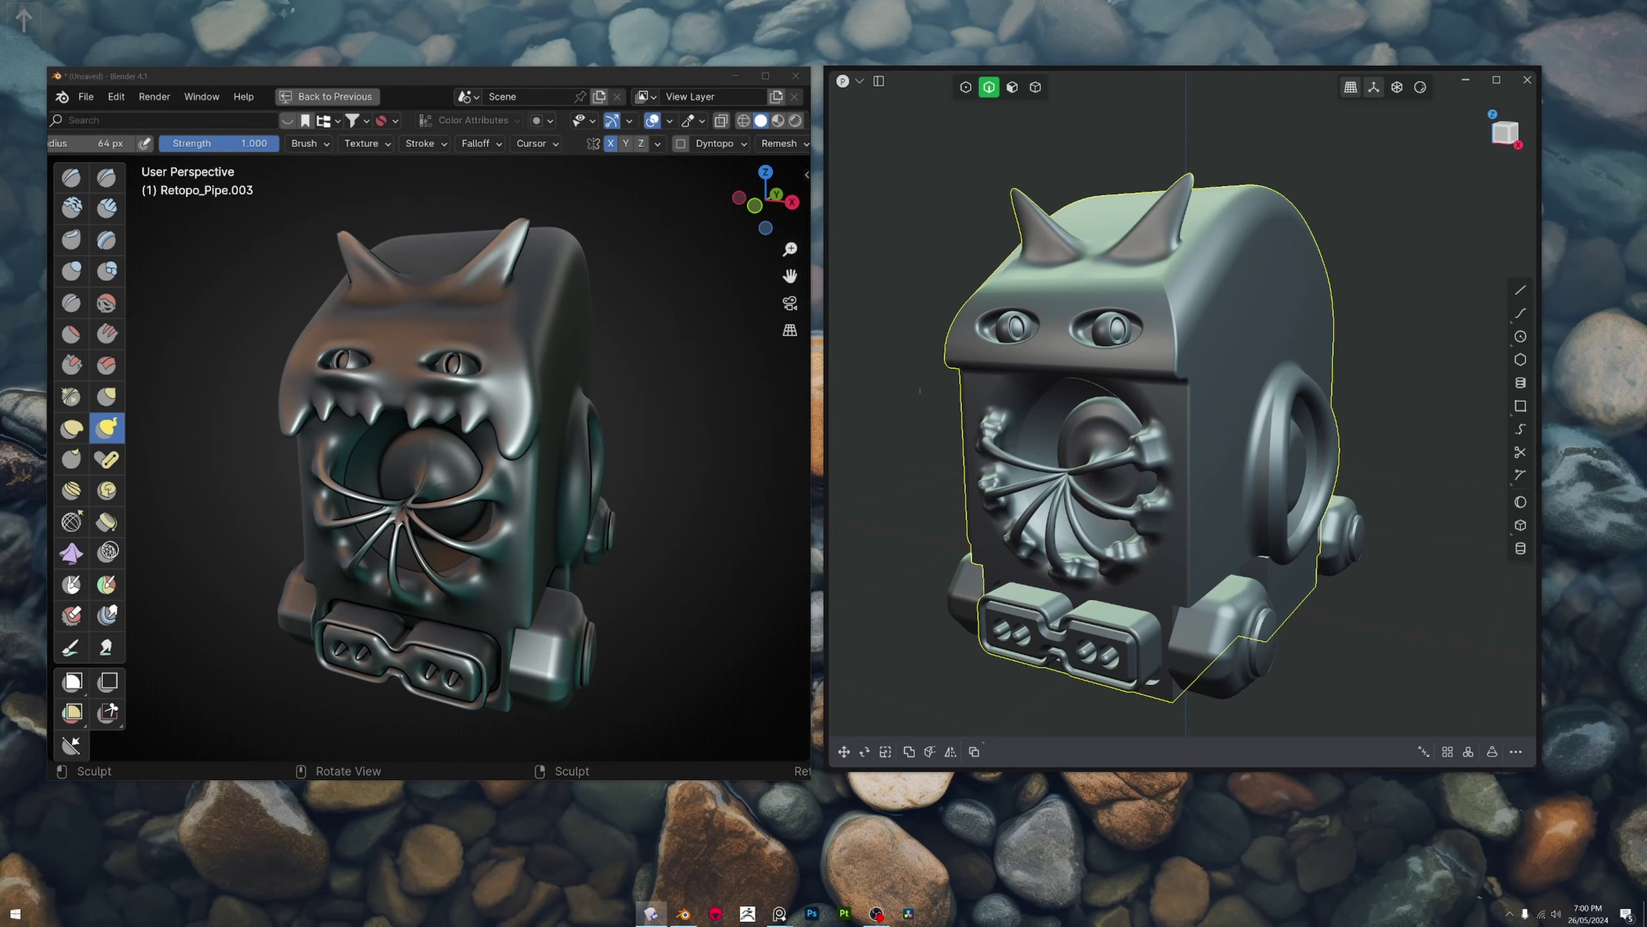
{"action": "left_click", "coordinate": [914, 434]}
{"action": "middle_click_drag", "start_coordinate": [912, 430], "coordinate": [963, 383]}
{"action": "scroll", "coordinate": [1155, 530], "scroll_direction": "up", "scroll_amount": 5}
{"action": "middle_click_drag", "start_coordinate": [1186, 428], "coordinate": [1284, 417]}
{"action": "scroll", "coordinate": [1271, 407], "scroll_direction": "up", "scroll_amount": 4}
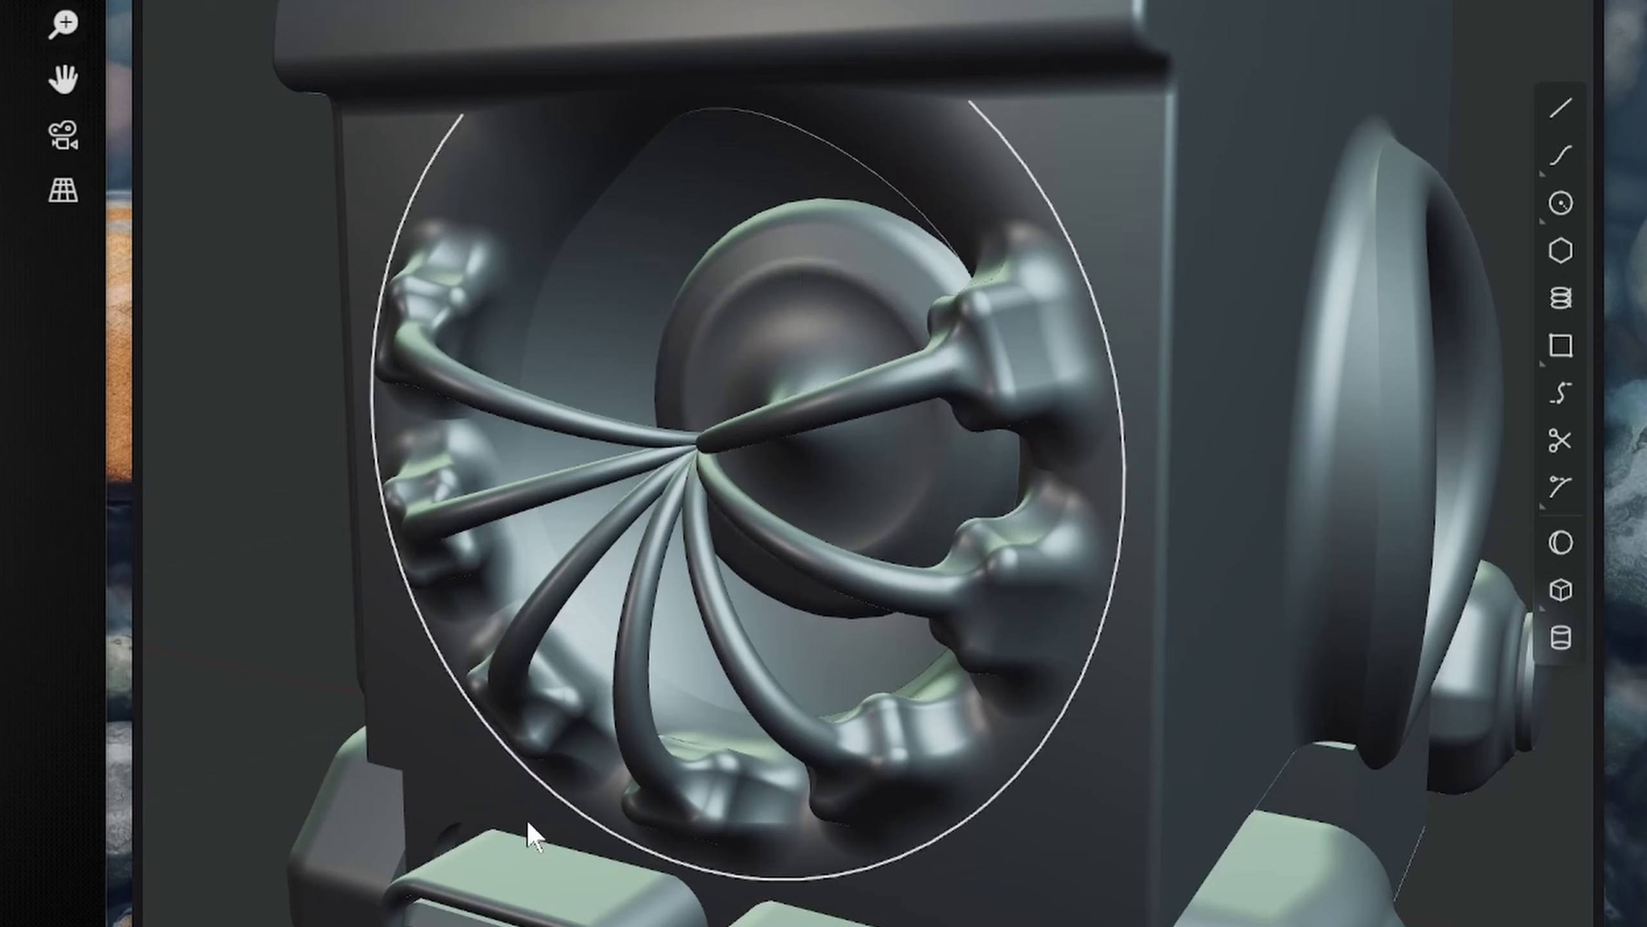
{"action": "middle_click_drag", "start_coordinate": [1132, 544], "coordinate": [1192, 476]}
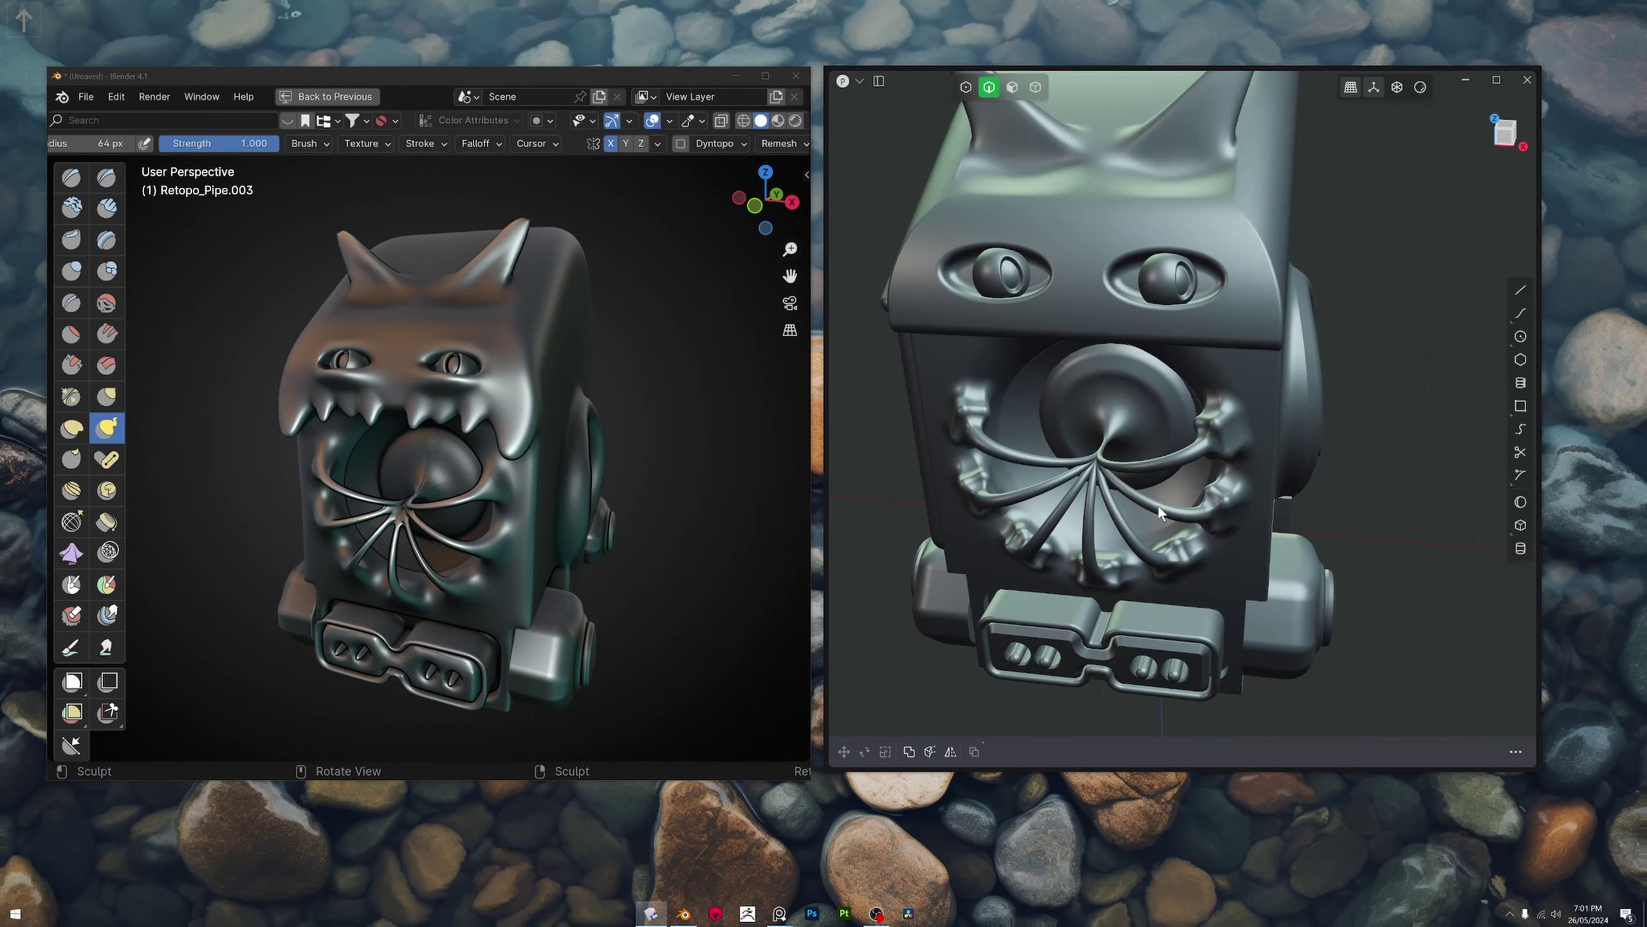
{"action": "scroll", "coordinate": [1135, 471], "scroll_direction": "down", "scroll_amount": 3}
{"action": "scroll", "coordinate": [1192, 479], "scroll_direction": "up", "scroll_amount": 3}
{"action": "scroll", "coordinate": [1192, 508], "scroll_direction": "down", "scroll_amount": 3}
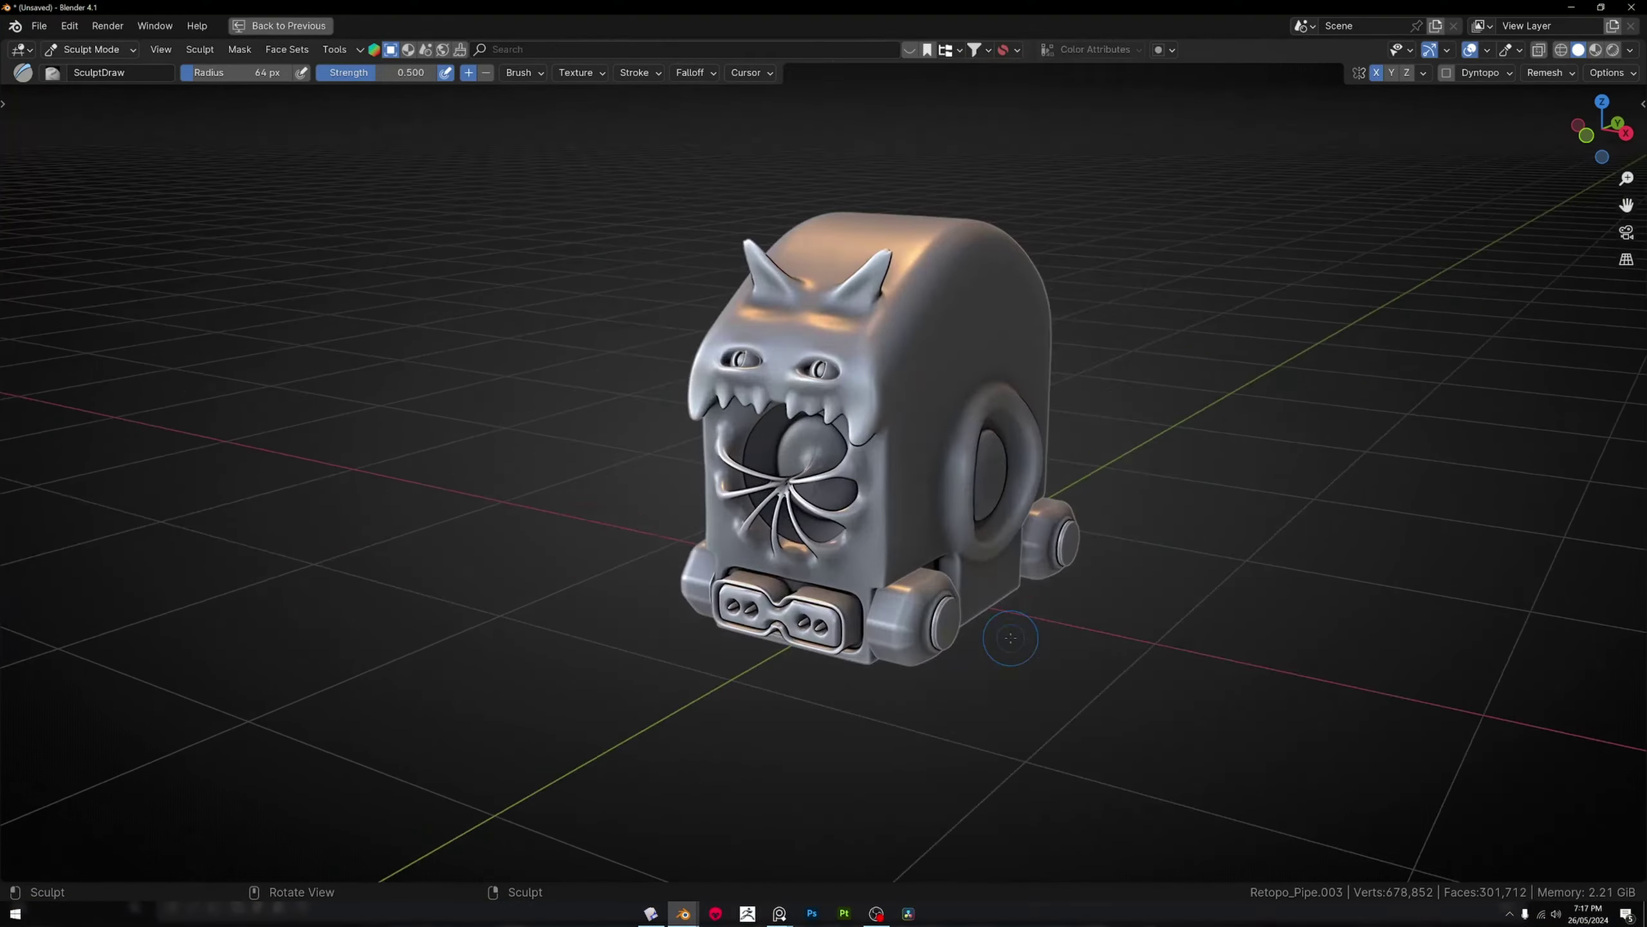
{"action": "scroll", "coordinate": [937, 610], "scroll_direction": "up", "scroll_amount": 4}
{"action": "scroll", "coordinate": [937, 610], "scroll_direction": "down", "scroll_amount": 3}
{"action": "middle_click_drag", "start_coordinate": [937, 609], "coordinate": [914, 610]}
{"action": "middle_click_drag", "start_coordinate": [914, 610], "coordinate": [944, 627], "text": "shift"}
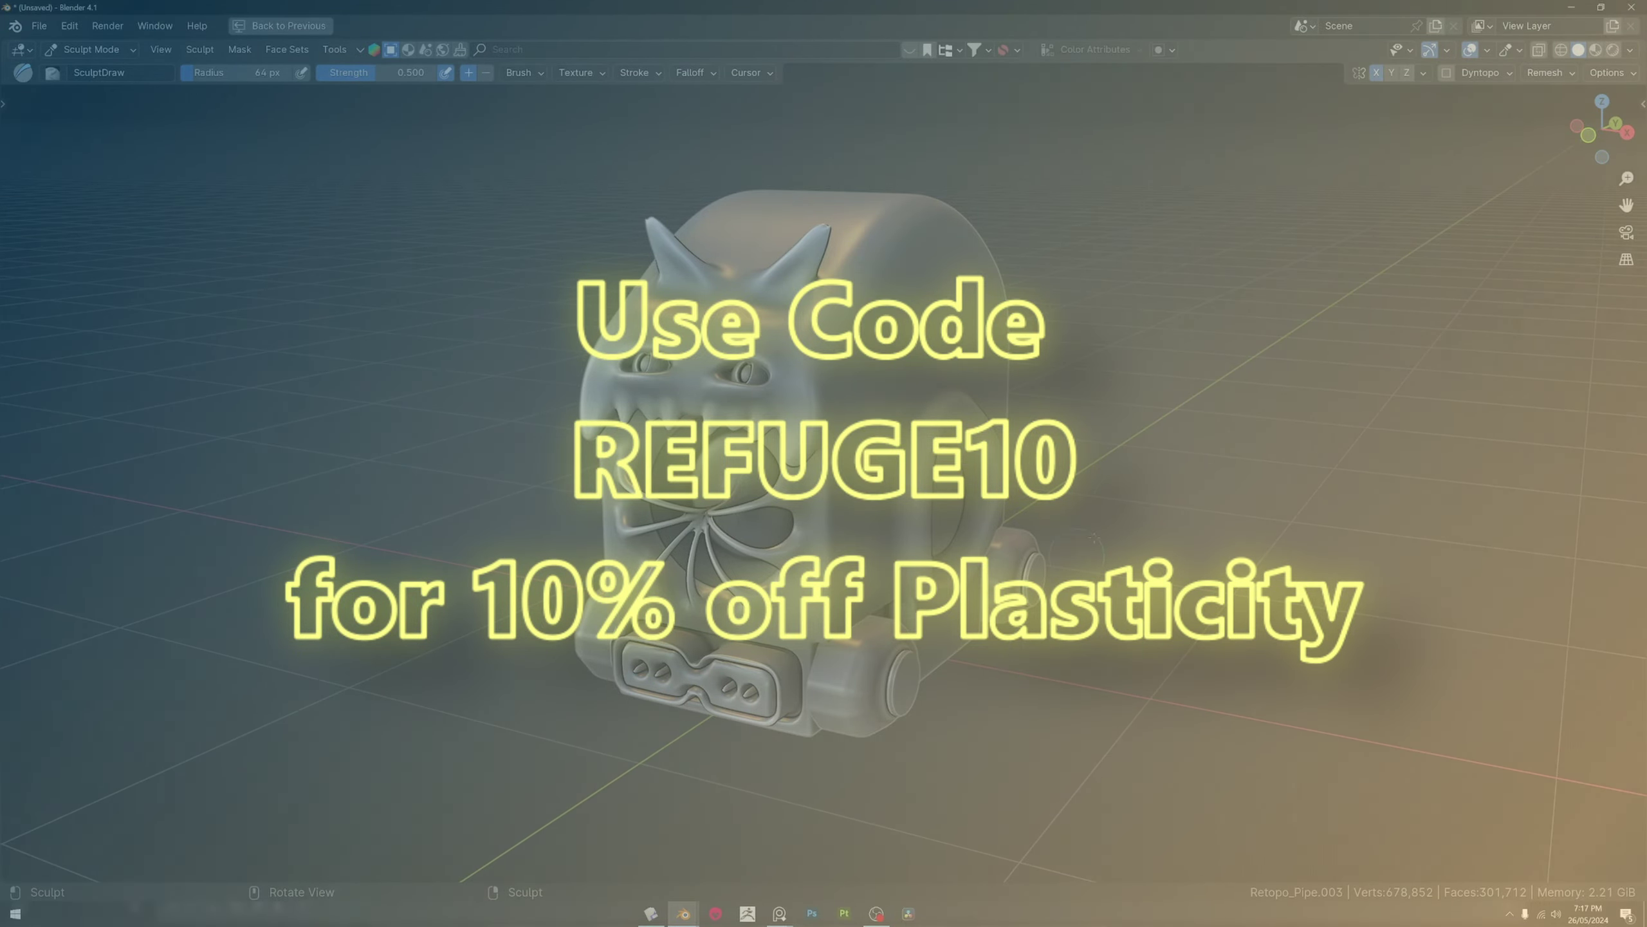
{"action": "mouse_move", "coordinate": [1111, 518]}
{"action": "middle_mouse_down"}
{"action": "mouse_move", "coordinate": [1107, 543]}
{"action": "mouse_move", "coordinate": [1084, 529]}
{"action": "mouse_move", "coordinate": [1113, 496]}
{"action": "middle_mouse_up"}
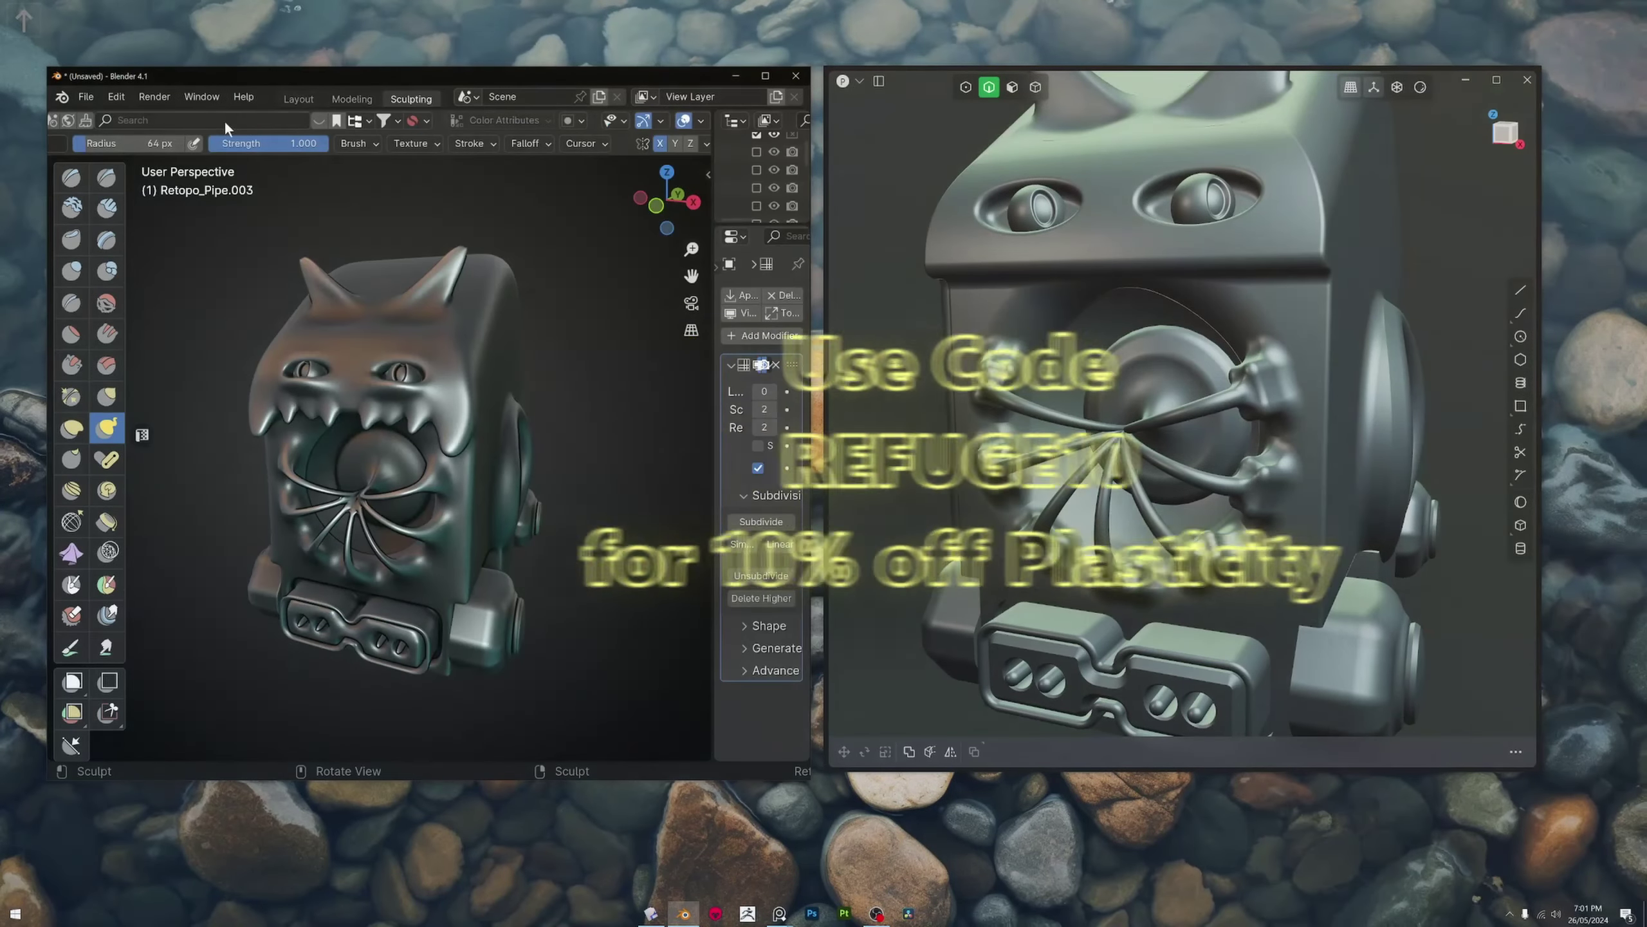
- Switch Blender to the Layout workspace and generate a matcap preview sphere with the Matcaps Forever add-on
{"action": "left_click", "coordinate": [303, 99]}
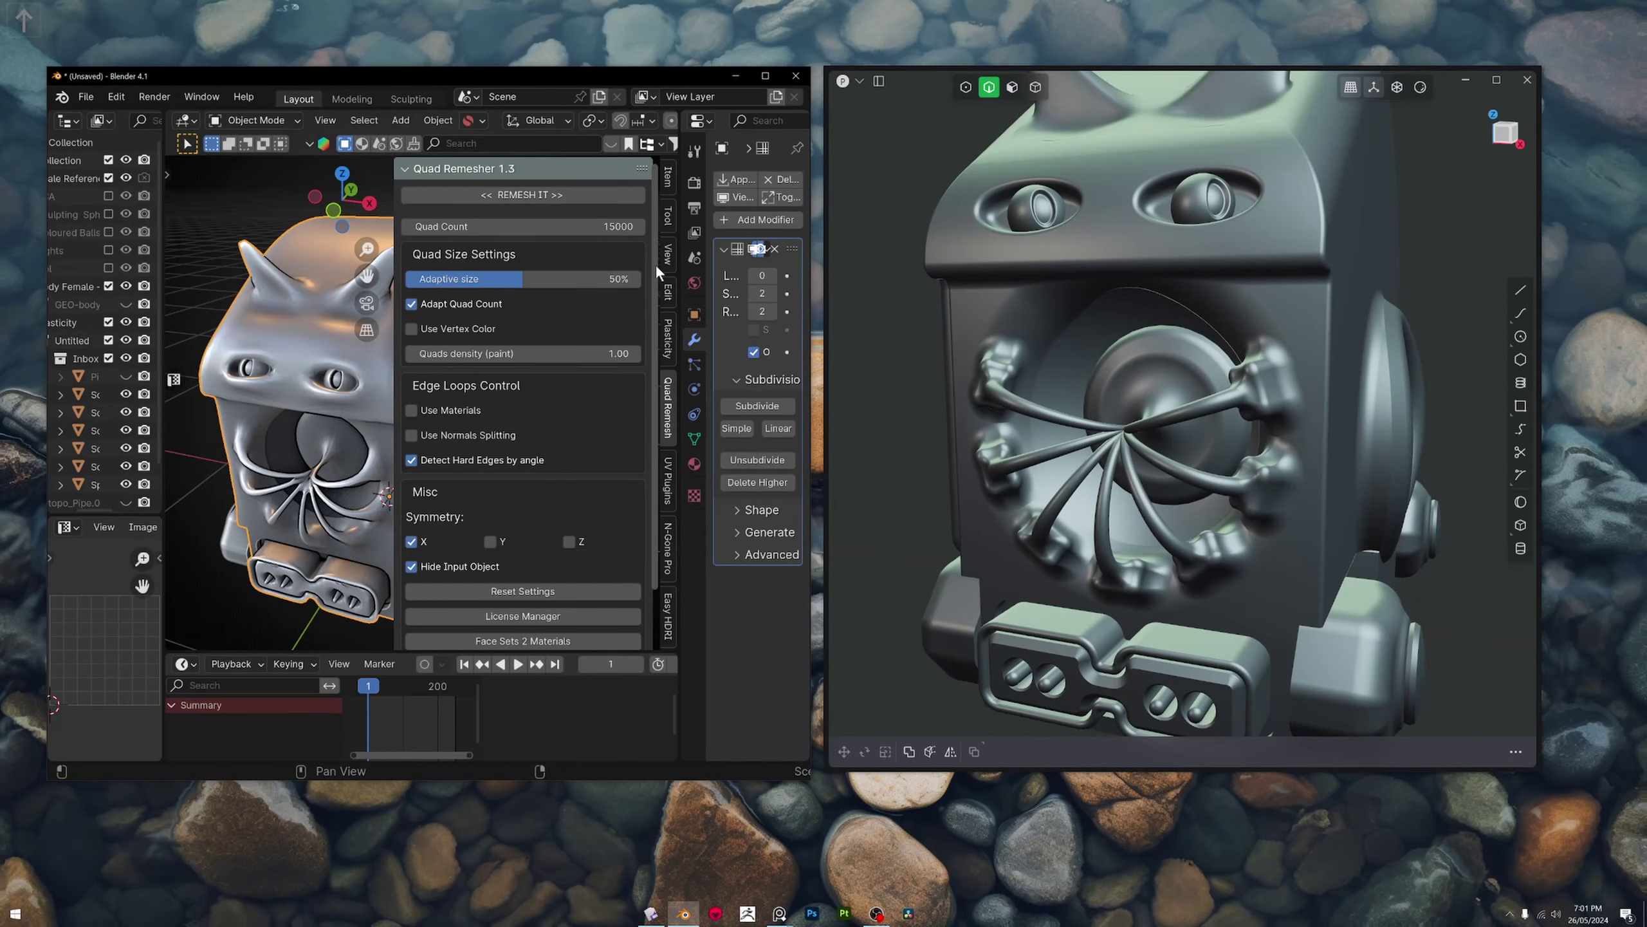
{"action": "left_click", "coordinate": [668, 303]}
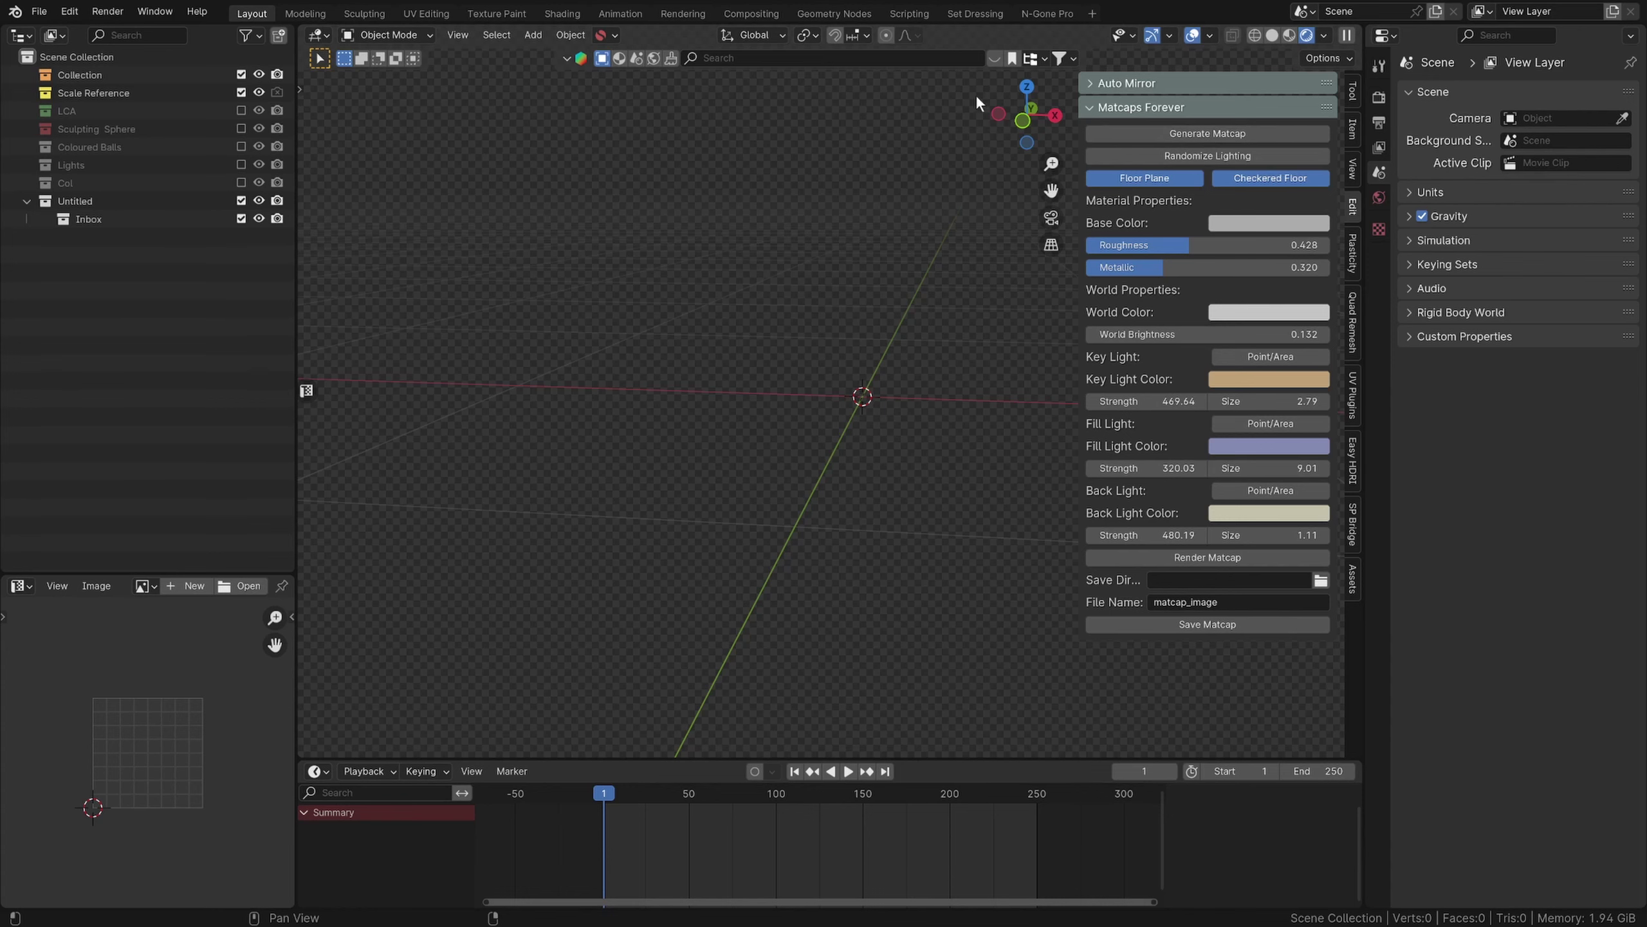
{"action": "left_click", "coordinate": [1187, 134]}
{"action": "middle_click_drag", "start_coordinate": [674, 391], "coordinate": [900, 380], "text": "shift"}
{"action": "scroll", "coordinate": [815, 394], "scroll_direction": "up", "scroll_amount": 2}
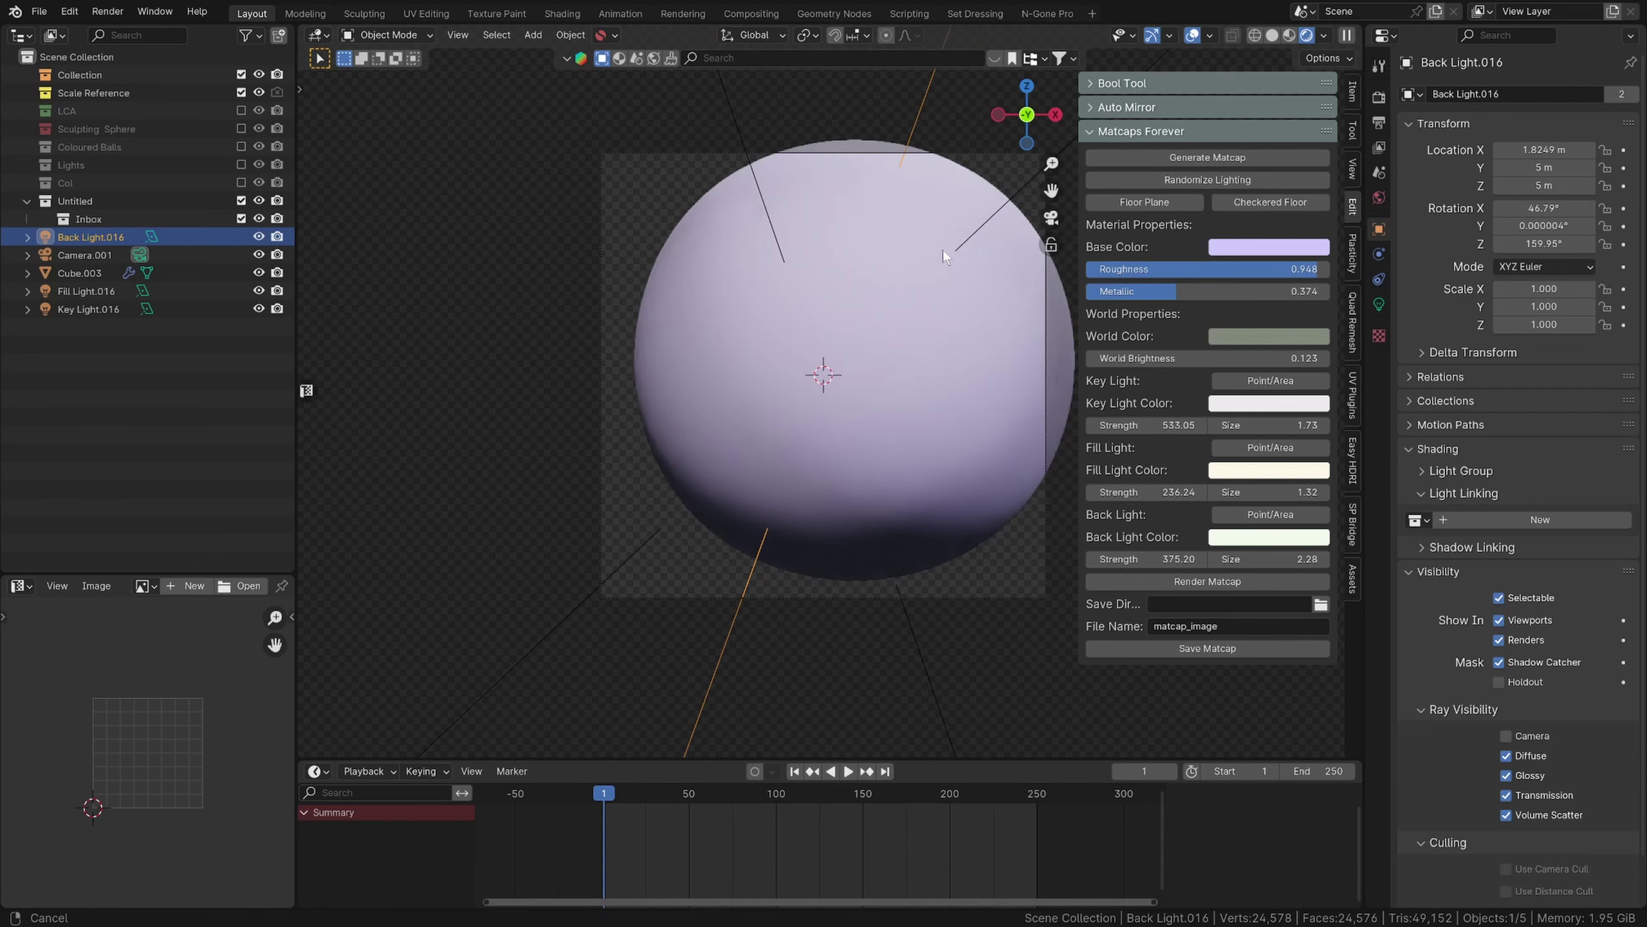
- Regenerate the matcap several times to get a greenish metallic material with new random lighting
{"action": "left_click", "coordinate": [1145, 157]}
{"action": "left_click", "coordinate": [1146, 157]}
{"action": "left_click", "coordinate": [1146, 157]}
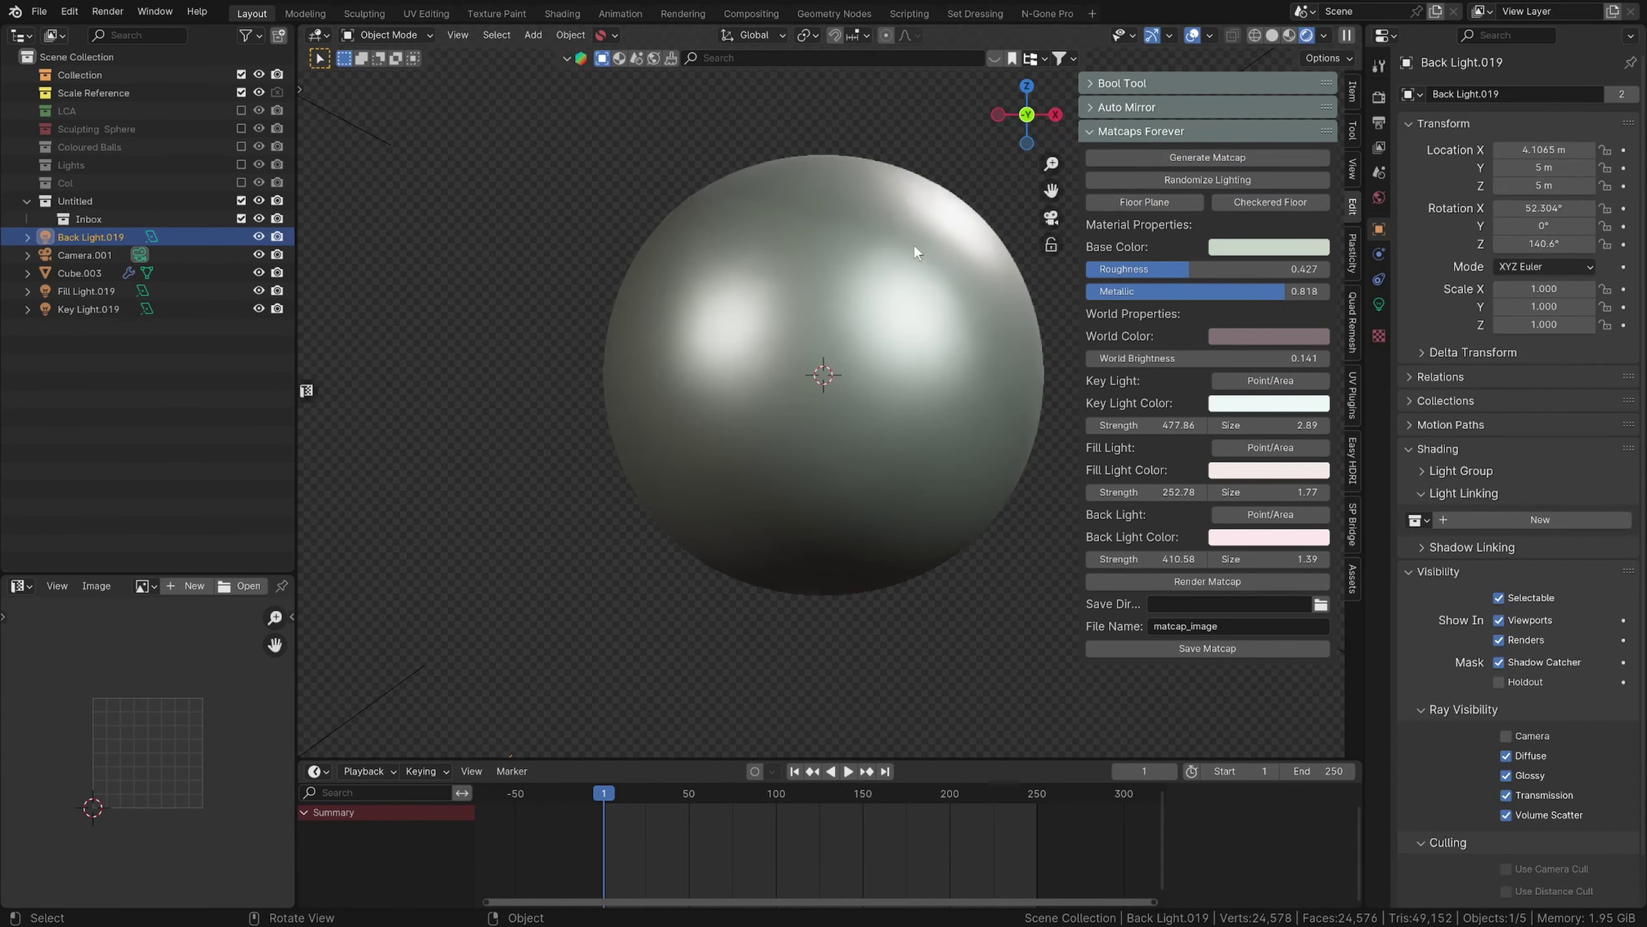
{"action": "middle_click_drag", "start_coordinate": [914, 246], "coordinate": [827, 247], "text": "shift"}
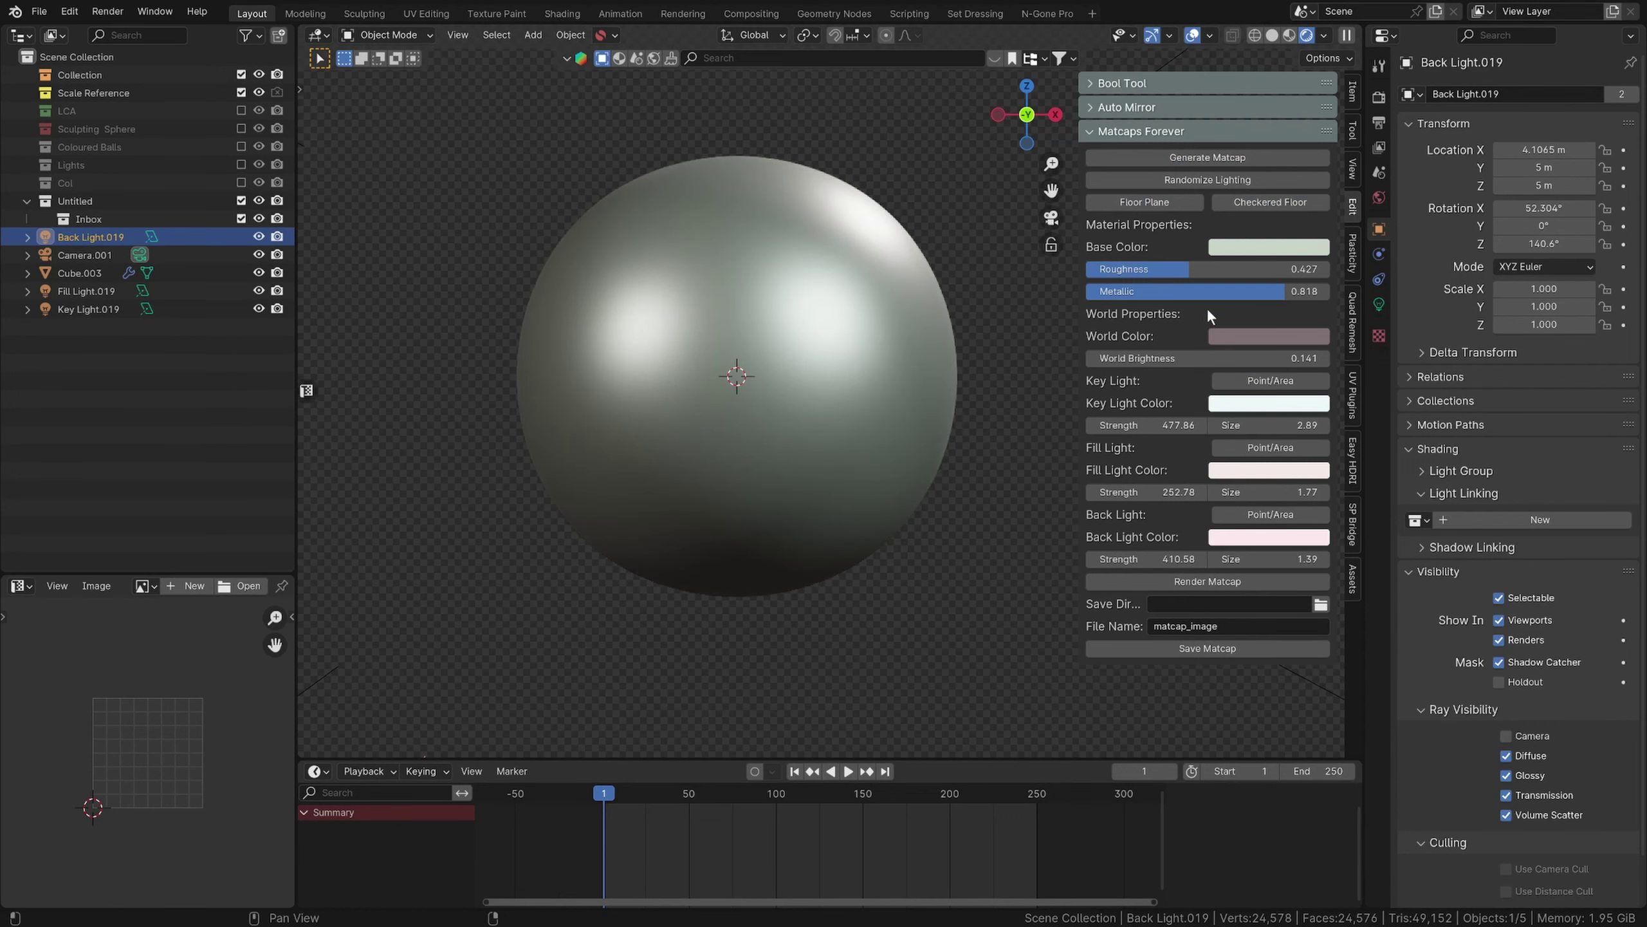
- Change the matcap material's base color to a light greyish blue
{"action": "left_click", "coordinate": [1242, 251]}
{"action": "left_click_drag", "start_coordinate": [1235, 330], "coordinate": [1220, 317]}
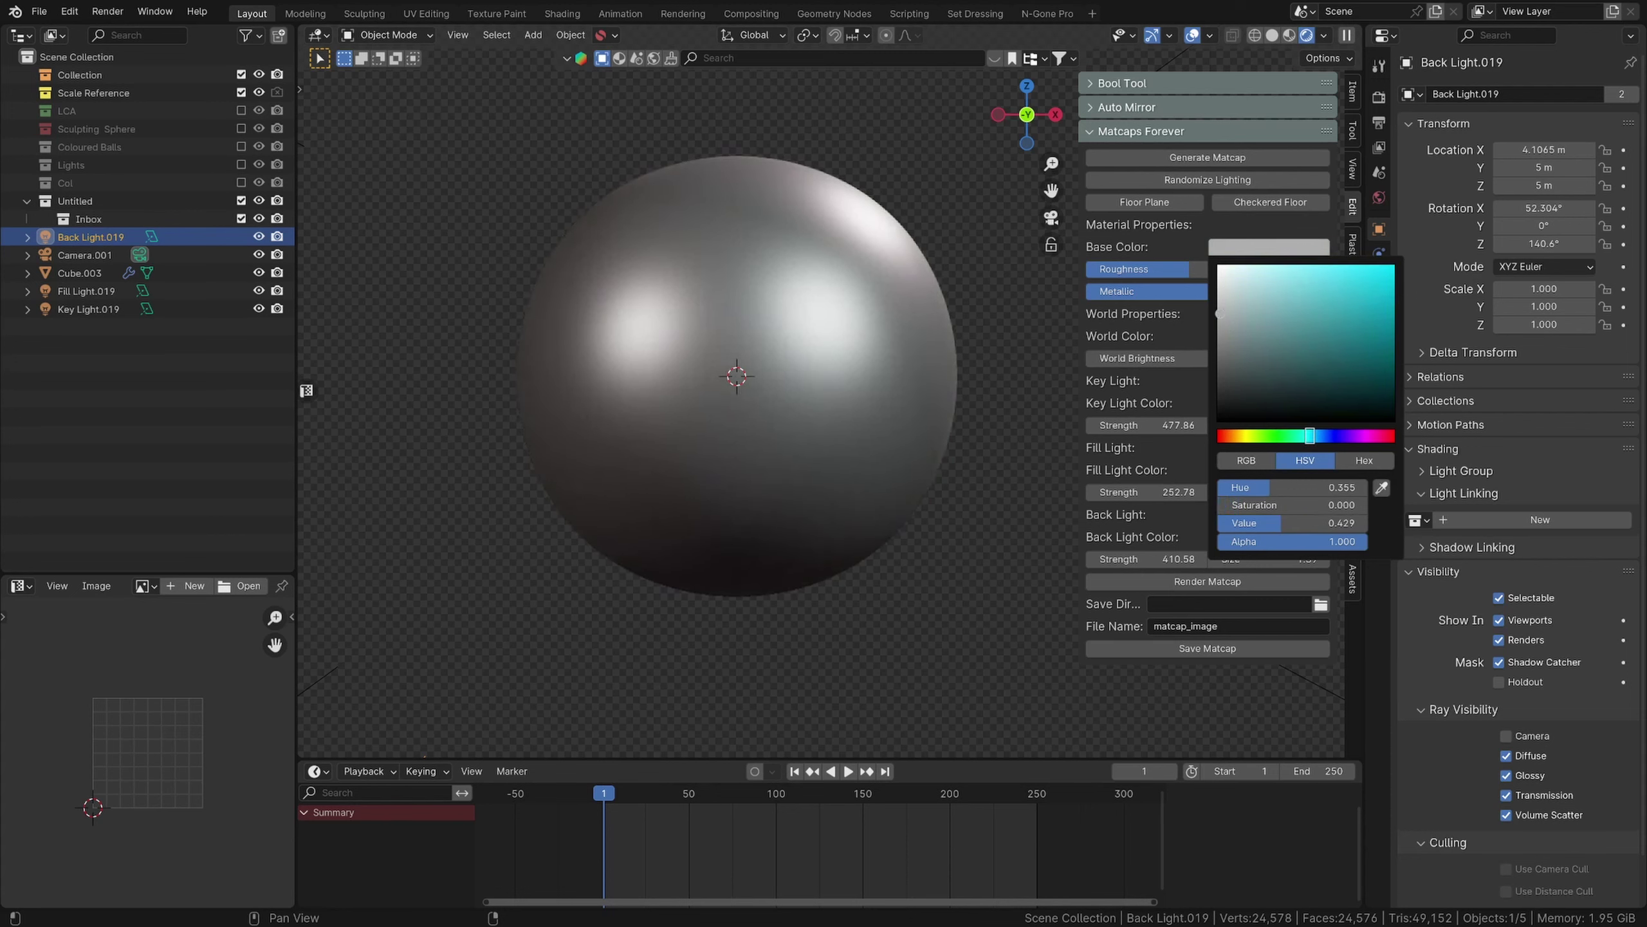
{"action": "left_click_drag", "start_coordinate": [1310, 435], "coordinate": [1319, 436]}
{"action": "left_click_drag", "start_coordinate": [1269, 373], "coordinate": [1245, 306]}
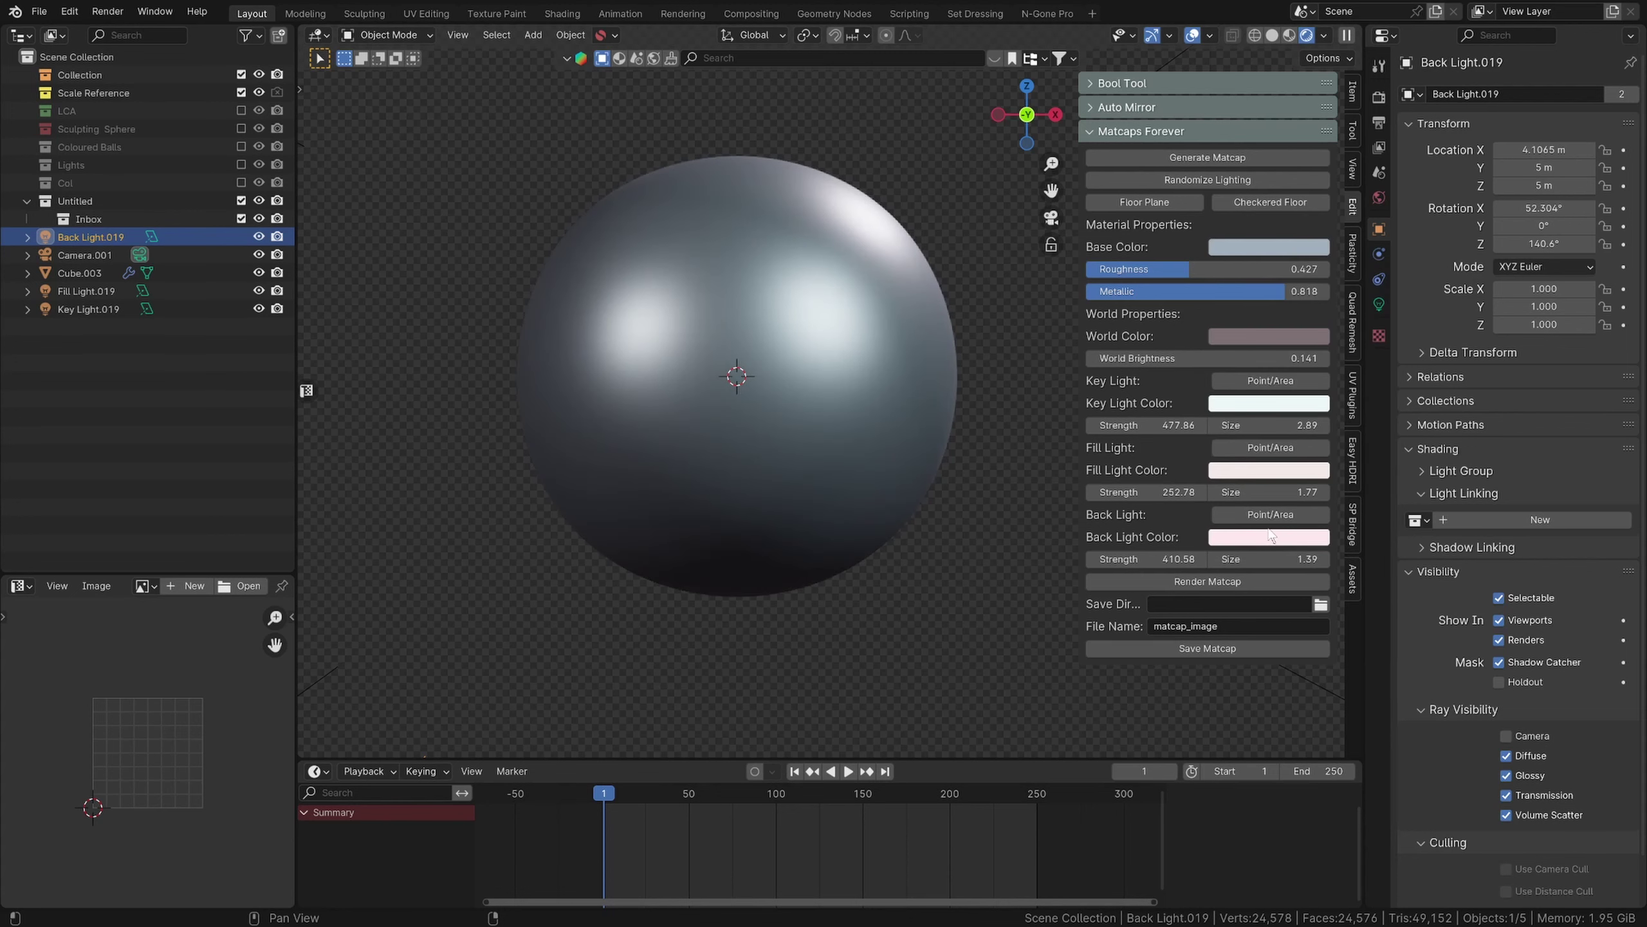
- Change the back light color to a warm yellow-orange
{"action": "left_click", "coordinate": [1269, 535]}
{"action": "left_click_drag", "start_coordinate": [1266, 423], "coordinate": [1236, 423]}
{"action": "left_click_drag", "start_coordinate": [1291, 302], "coordinate": [1291, 265]}
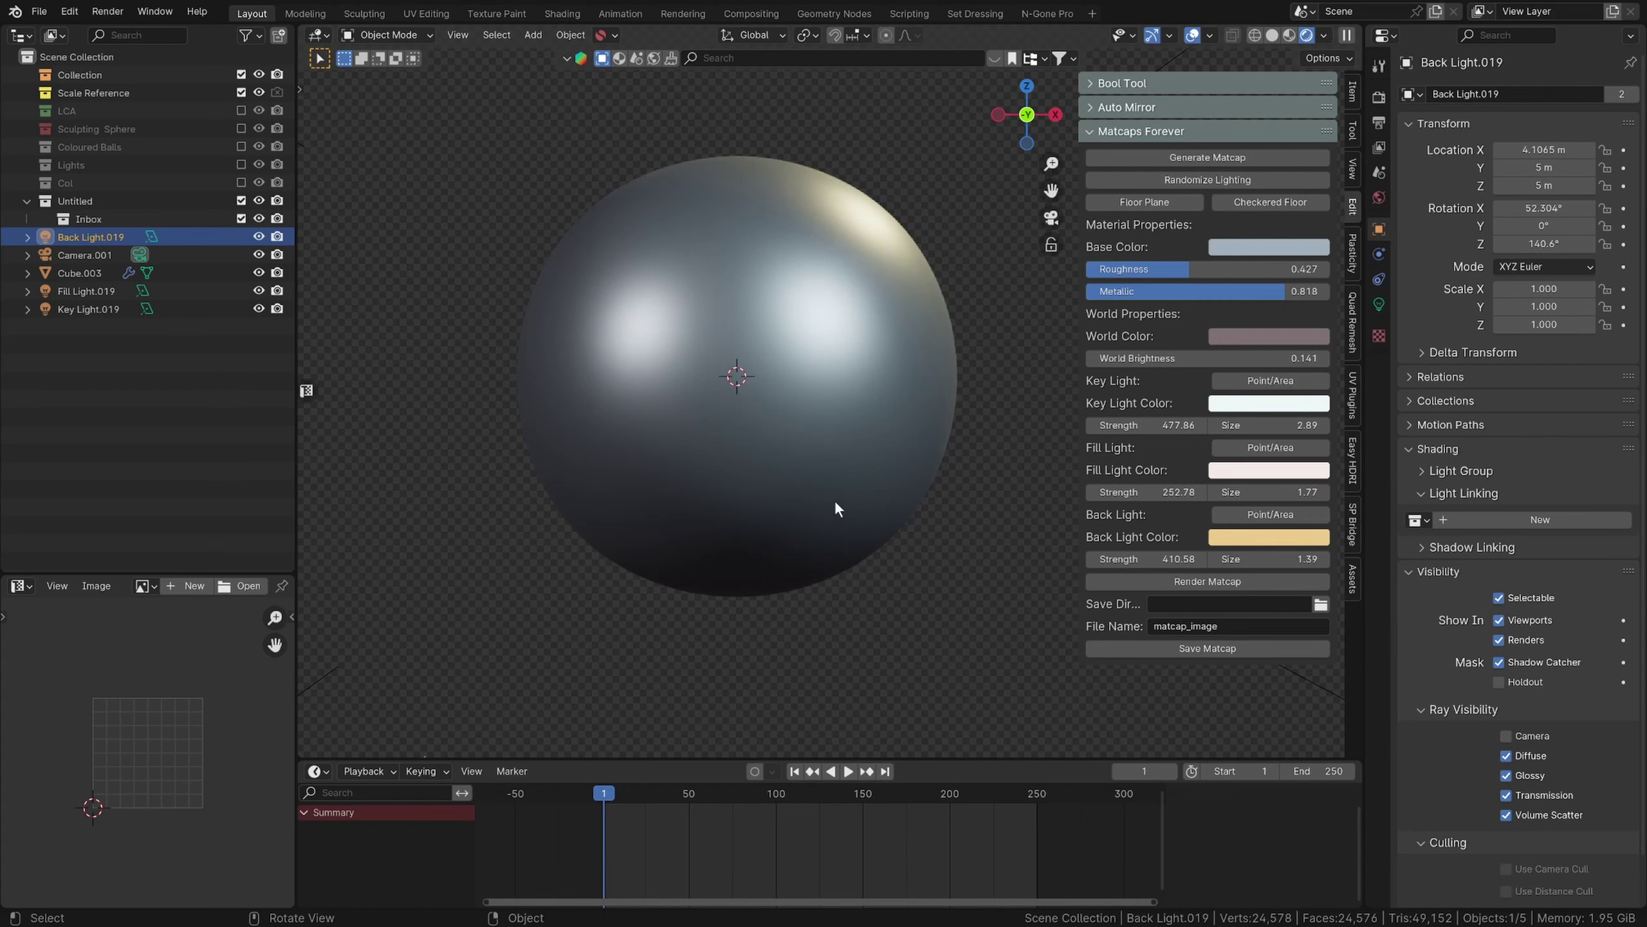
- Compare the point and area types for the back light, keep it as area, and set its strength to 416.49 and size to 4.27
{"action": "left_click_drag", "start_coordinate": [1258, 558], "coordinate": [1304, 558]}
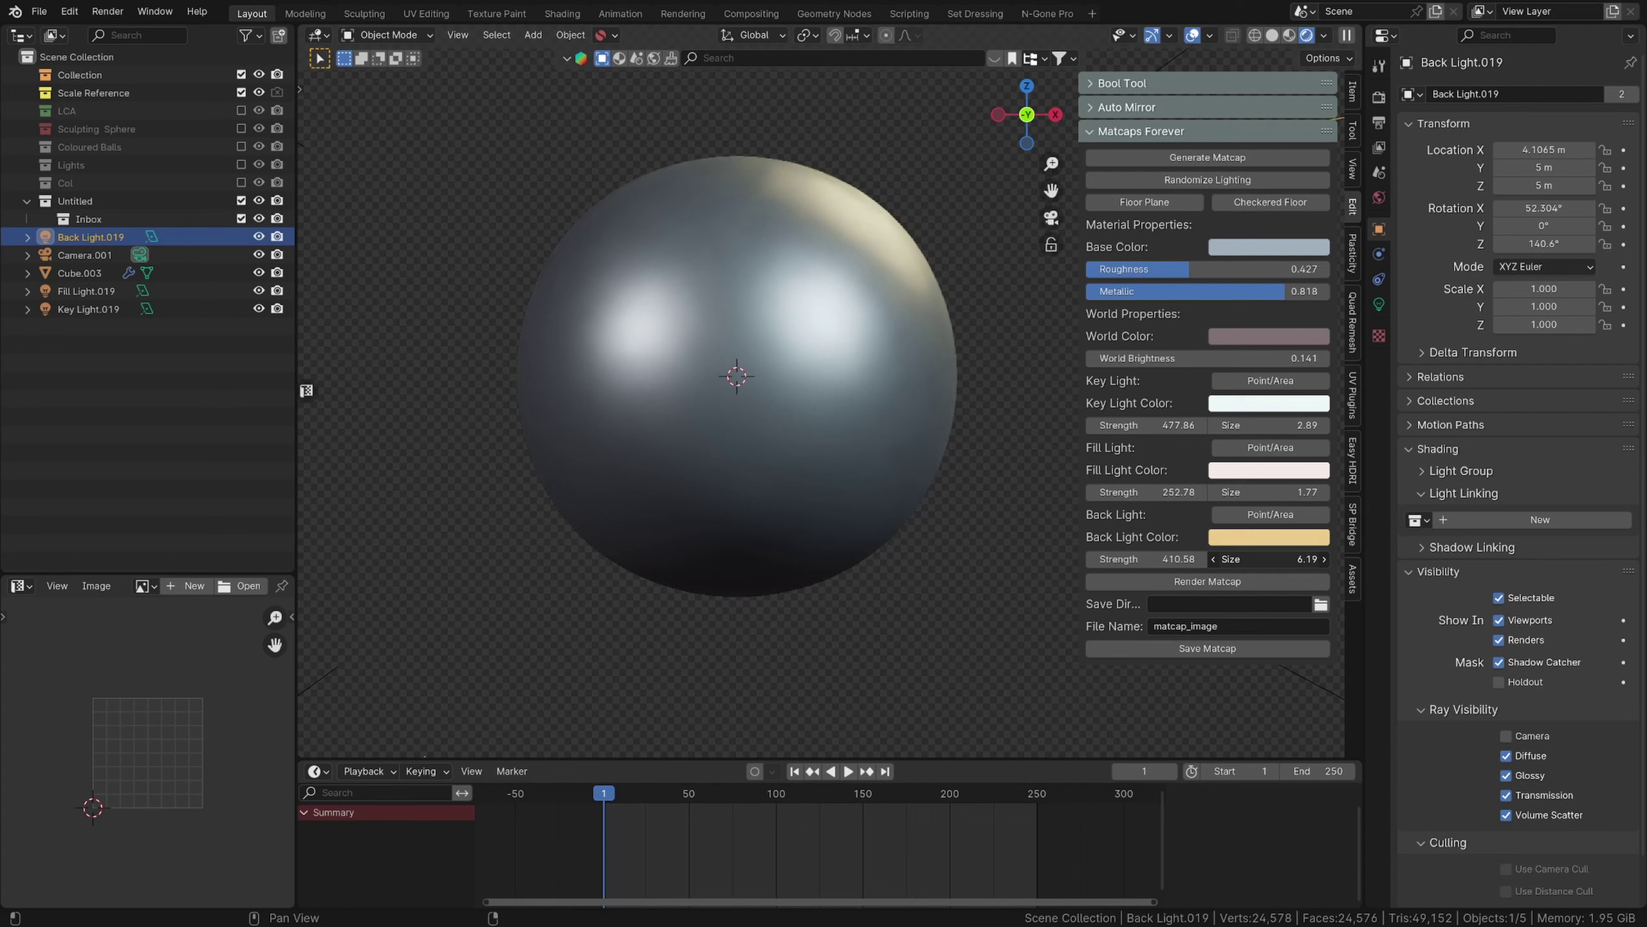
{"action": "left_click", "coordinate": [1275, 516]}
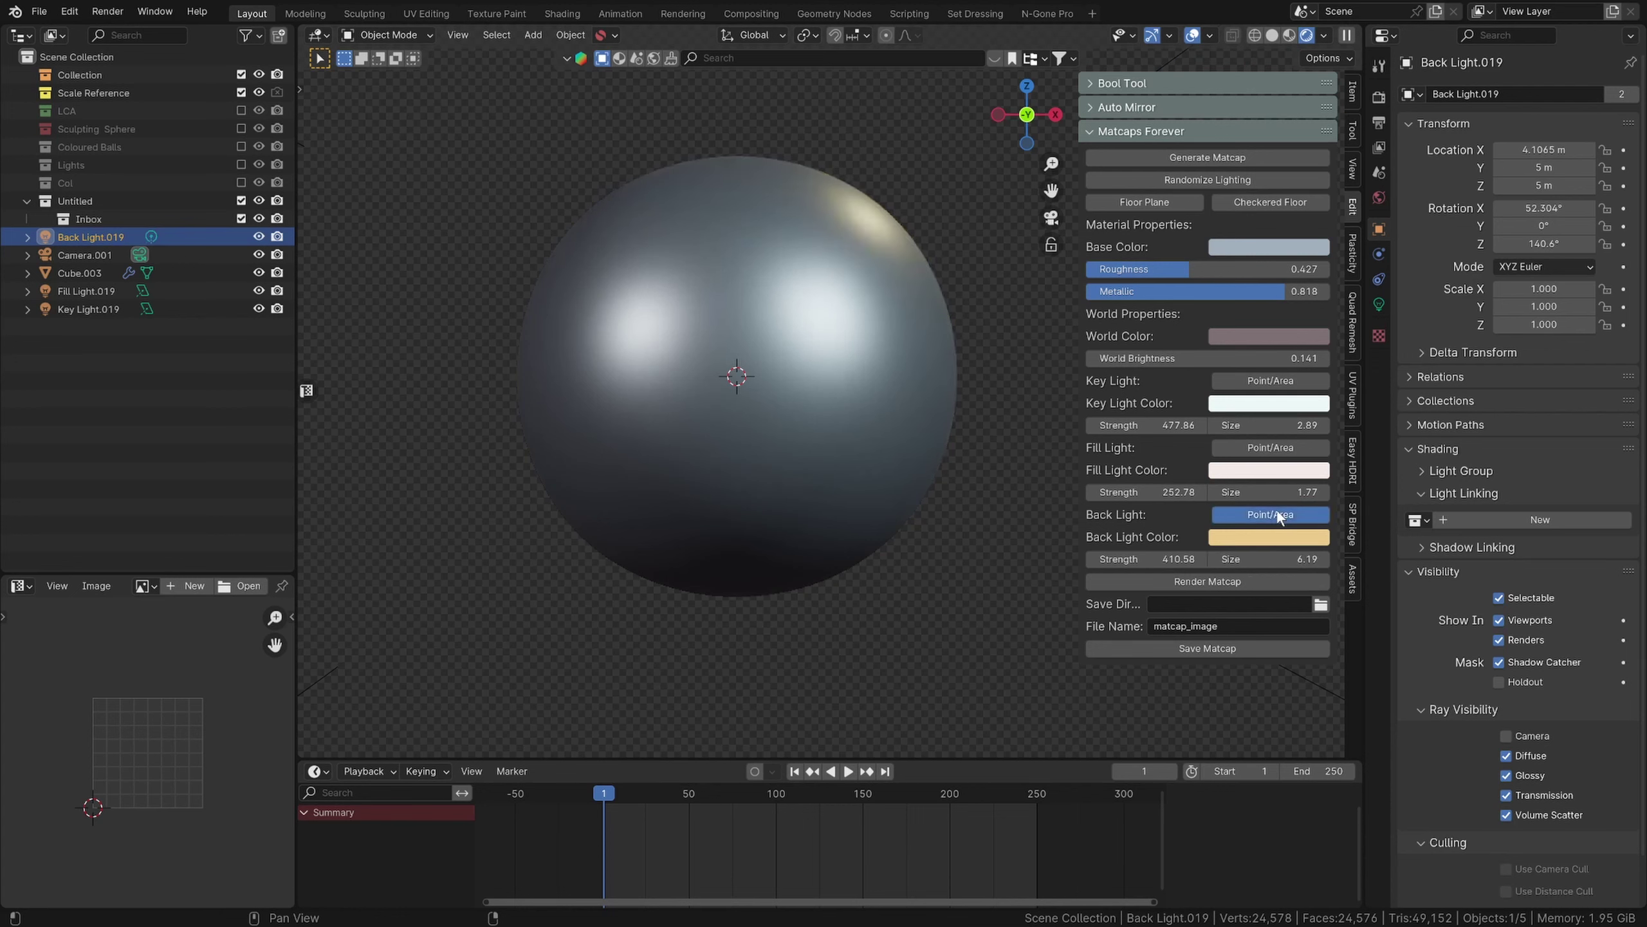
{"action": "left_click", "coordinate": [1277, 512]}
{"action": "left_click", "coordinate": [1277, 512]}
{"action": "left_click", "coordinate": [1275, 513]}
{"action": "left_click", "coordinate": [1272, 517]}
{"action": "left_click_drag", "start_coordinate": [1164, 559], "coordinate": [1161, 559]}
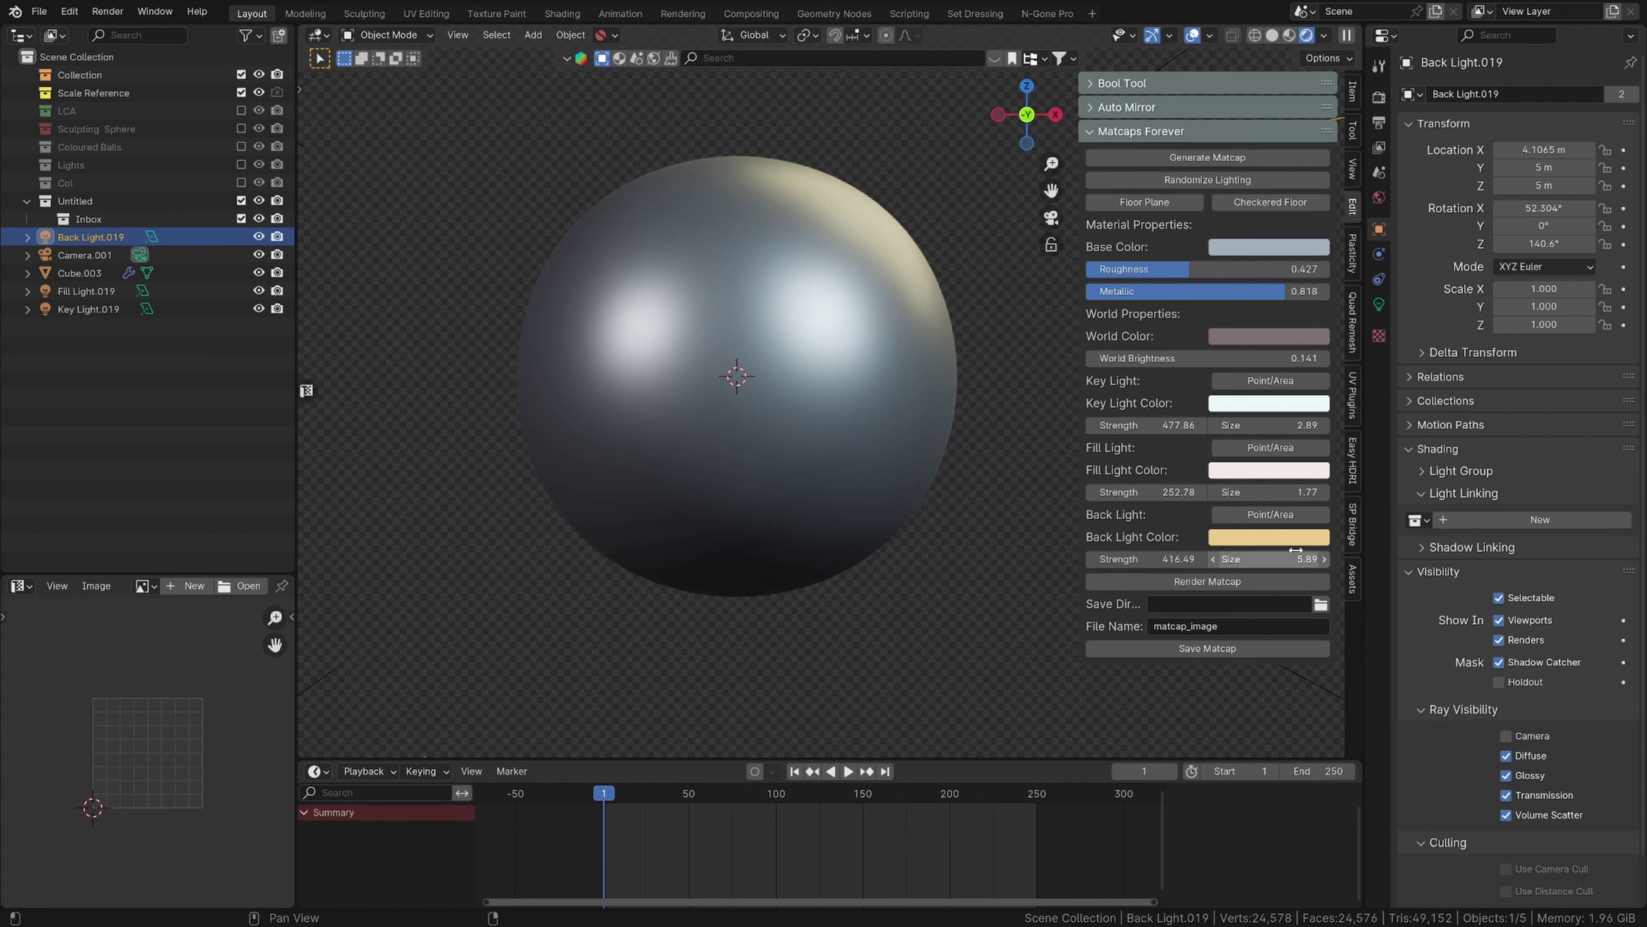
{"action": "left_click_drag", "start_coordinate": [1271, 559], "coordinate": [1248, 558]}
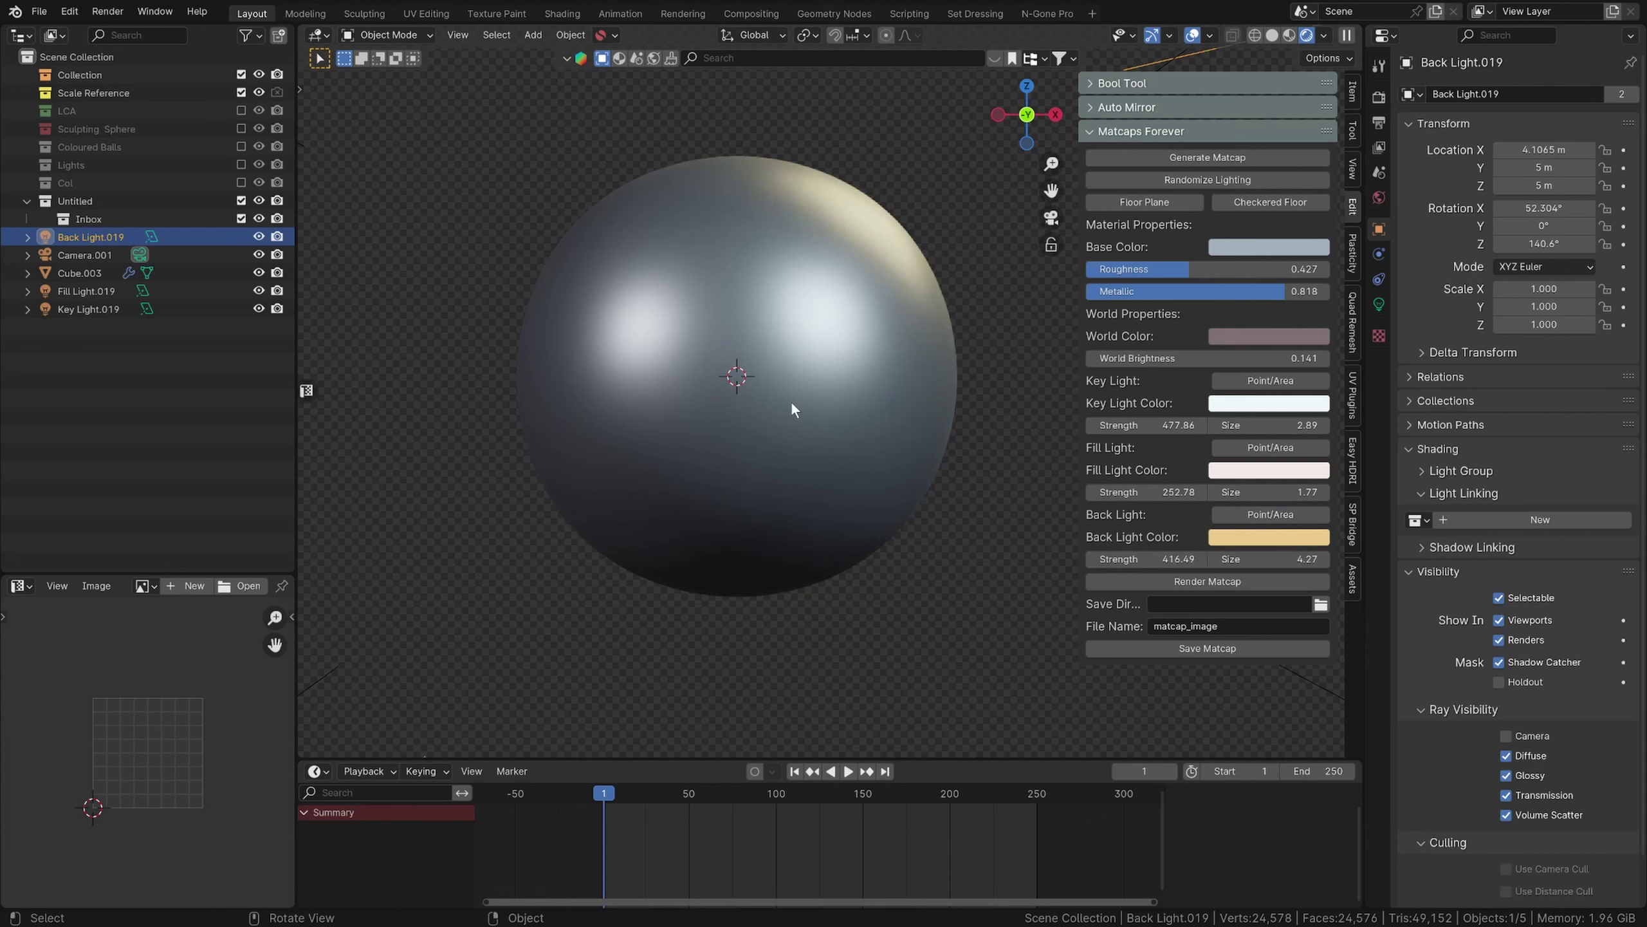
- Change the key light color to a pale yellow with hue 0.140, saturation 0.231 and value 0.697
{"action": "left_click", "coordinate": [1274, 407]}
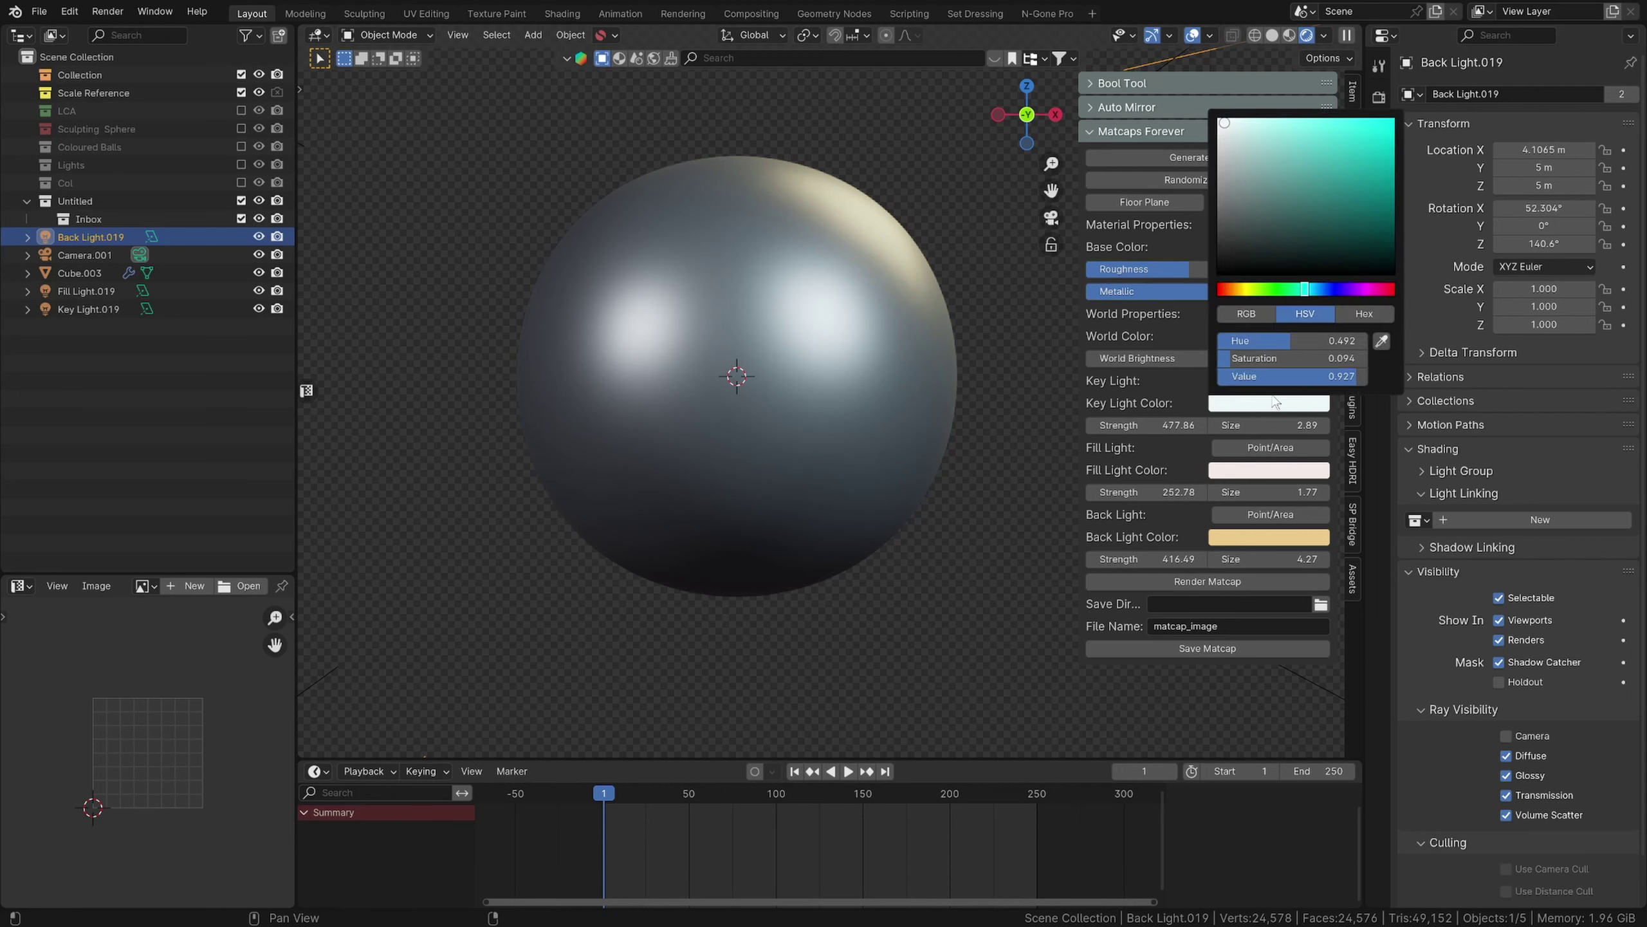
{"action": "left_click_drag", "start_coordinate": [1231, 127], "coordinate": [1238, 125]}
{"action": "left_click", "coordinate": [1259, 409]}
{"action": "left_click_drag", "start_coordinate": [1275, 293], "coordinate": [1241, 289]}
{"action": "left_click", "coordinate": [1265, 132]}
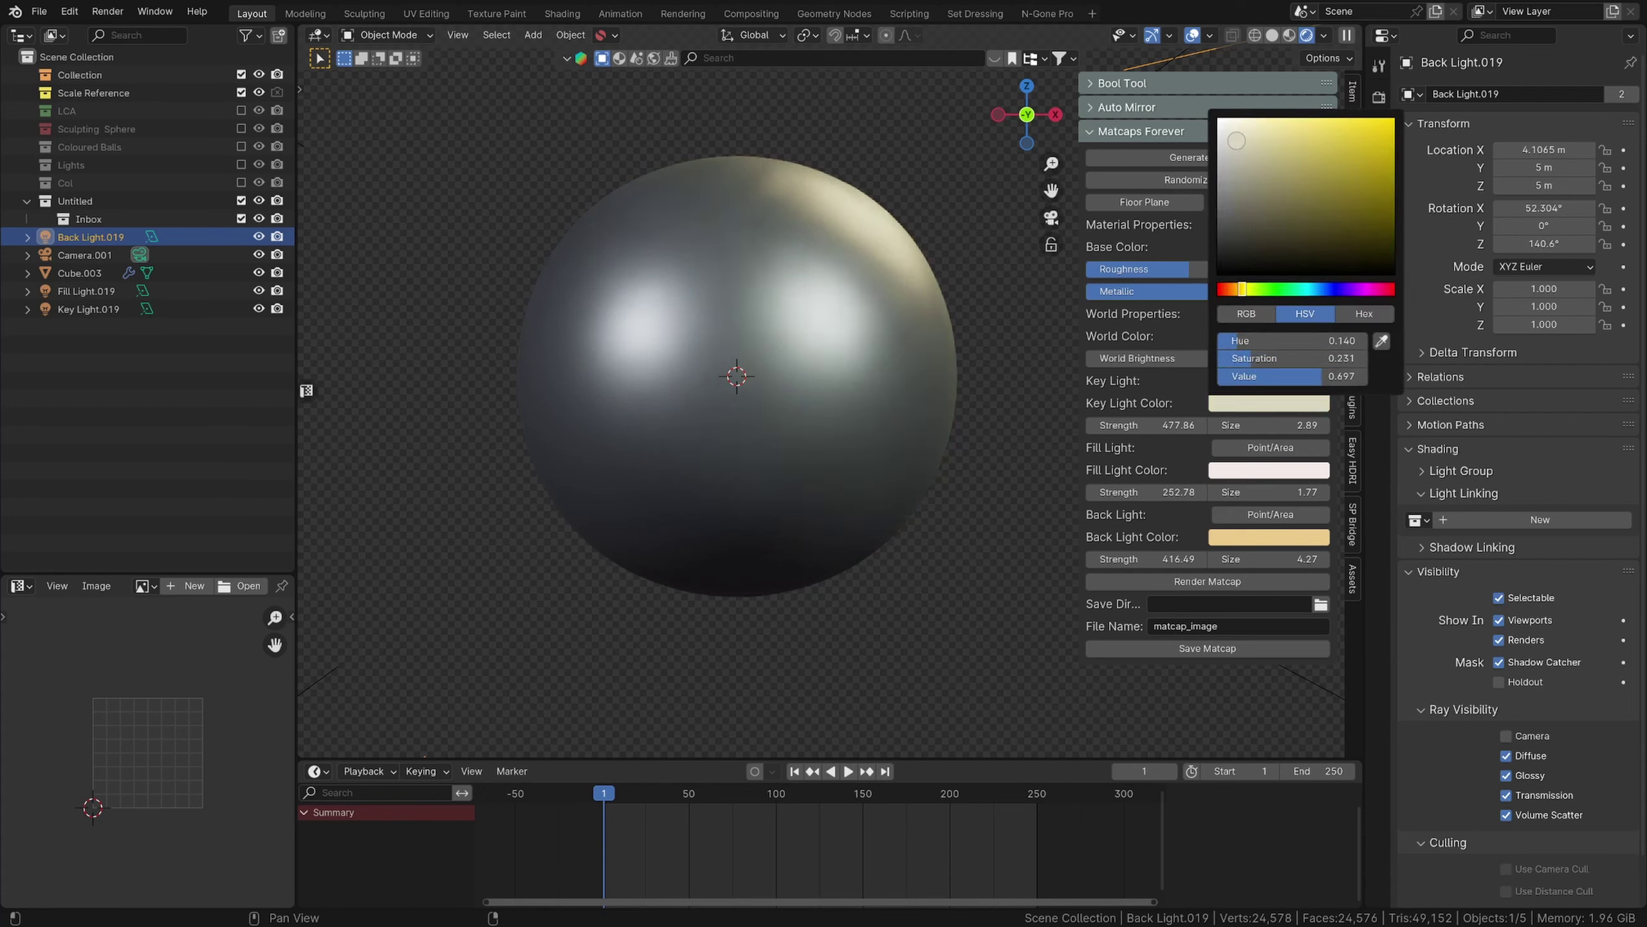
- Change the fill light color to a light turquoise
{"action": "left_click", "coordinate": [1260, 468]}
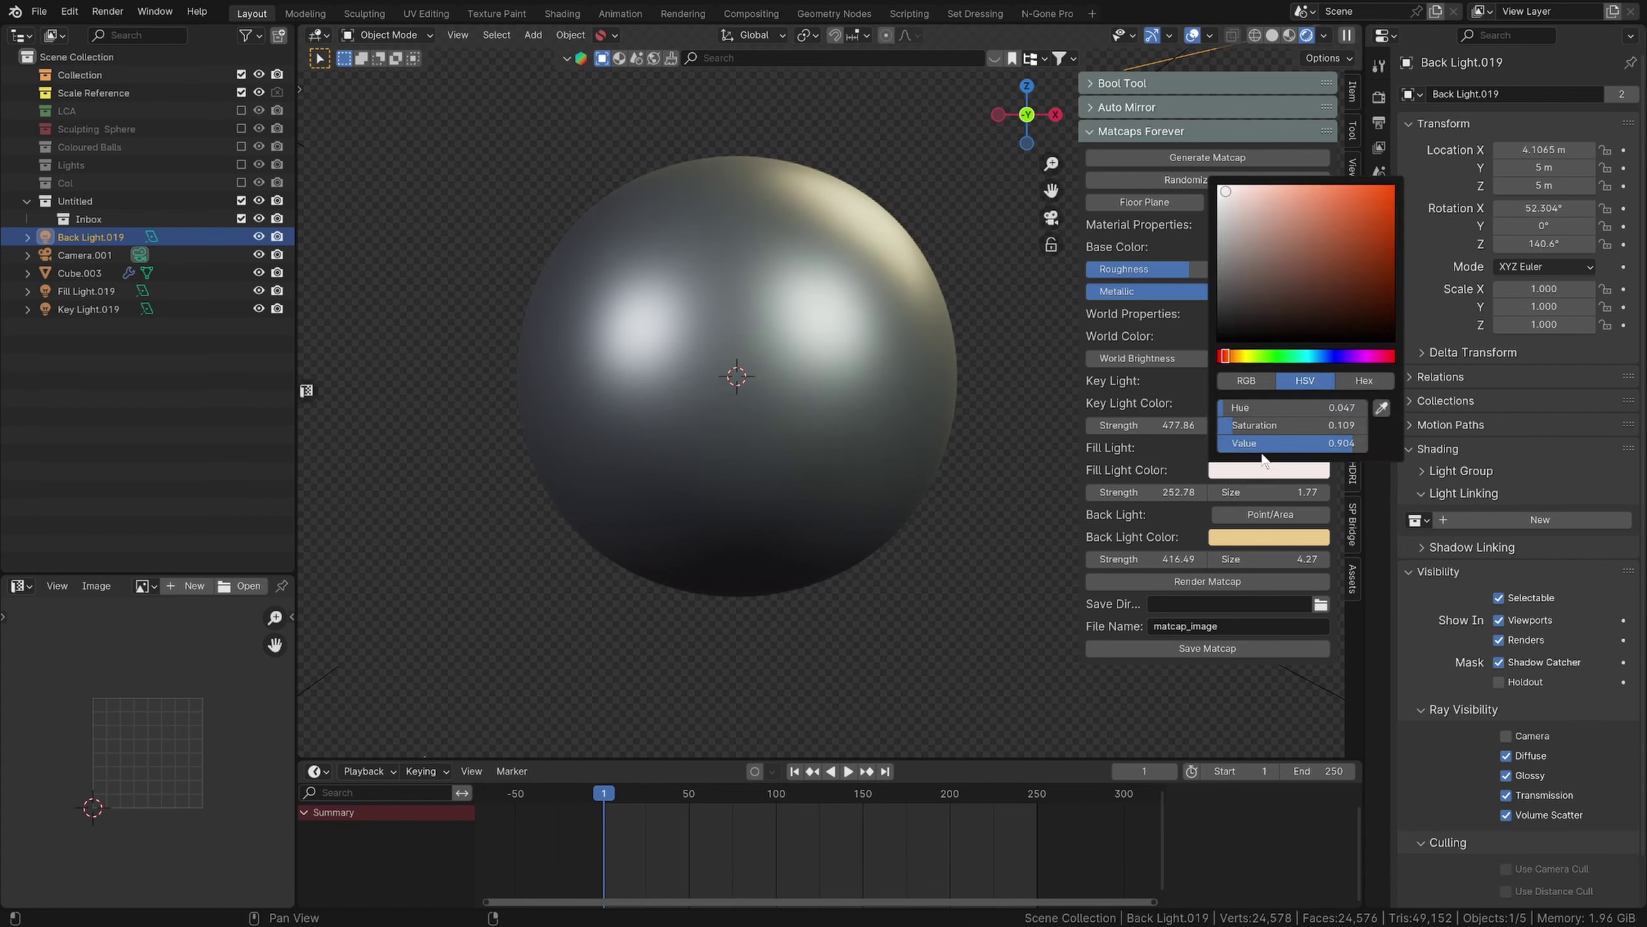
{"action": "left_click", "coordinate": [1299, 356]}
{"action": "left_click_drag", "start_coordinate": [1280, 199], "coordinate": [1281, 205]}
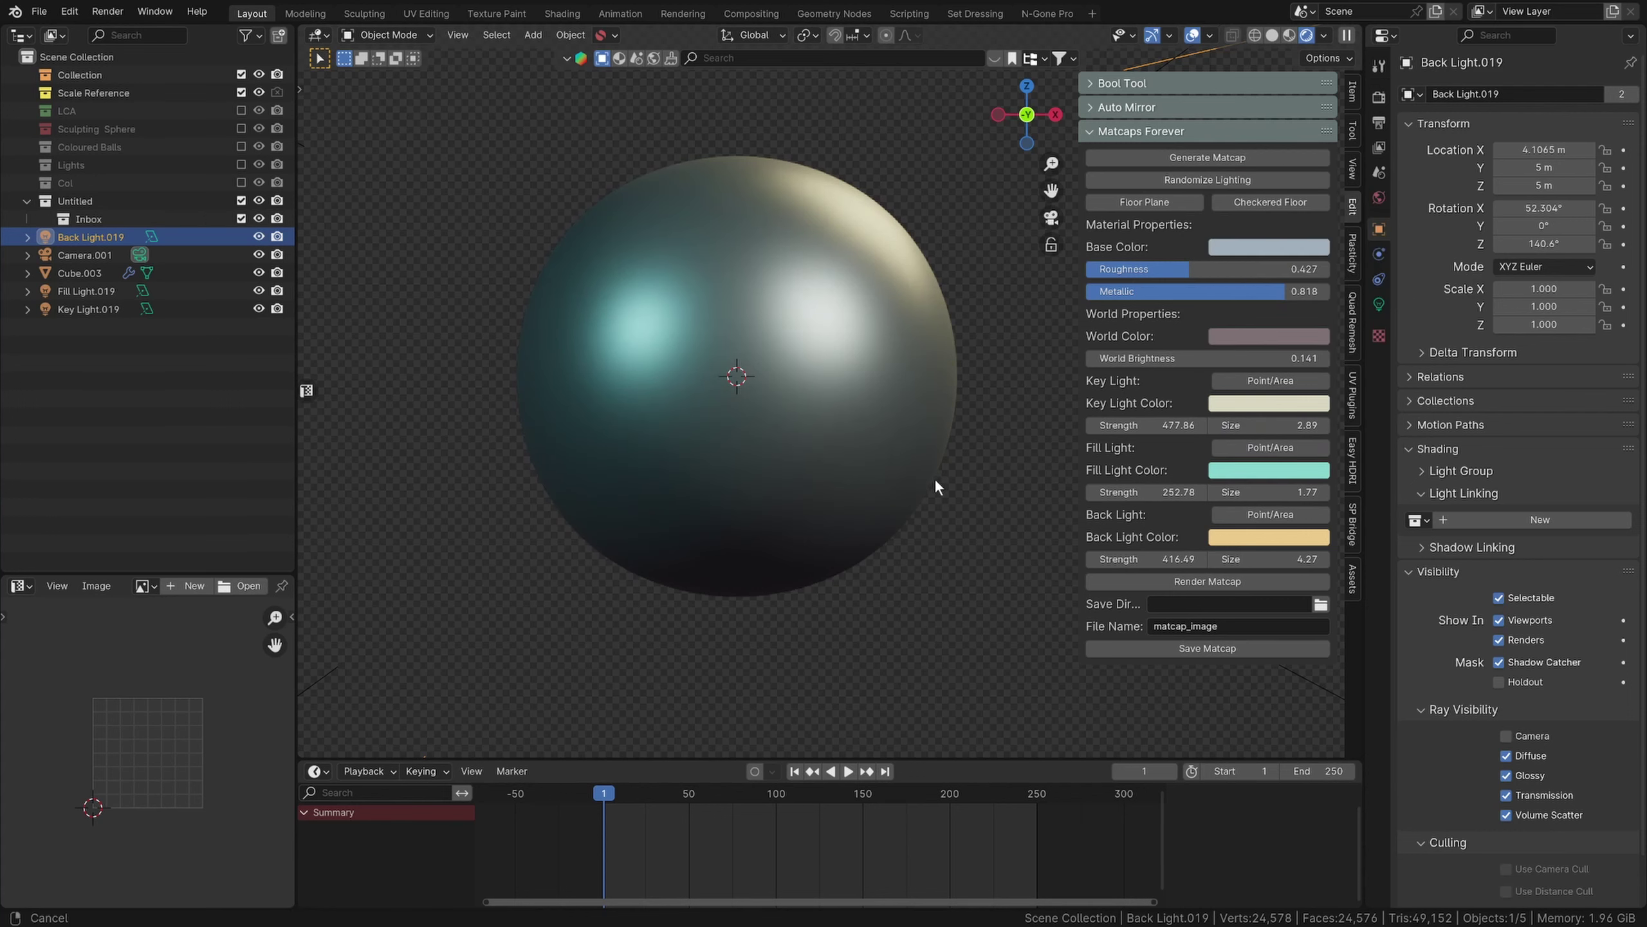
- Add a floor plane with the checkered pattern beneath the matcap sphere
{"action": "middle_click_drag", "start_coordinate": [934, 478], "coordinate": [940, 482], "text": "shift"}
{"action": "left_click", "coordinate": [1148, 204]}
{"action": "left_click", "coordinate": [1274, 202]}
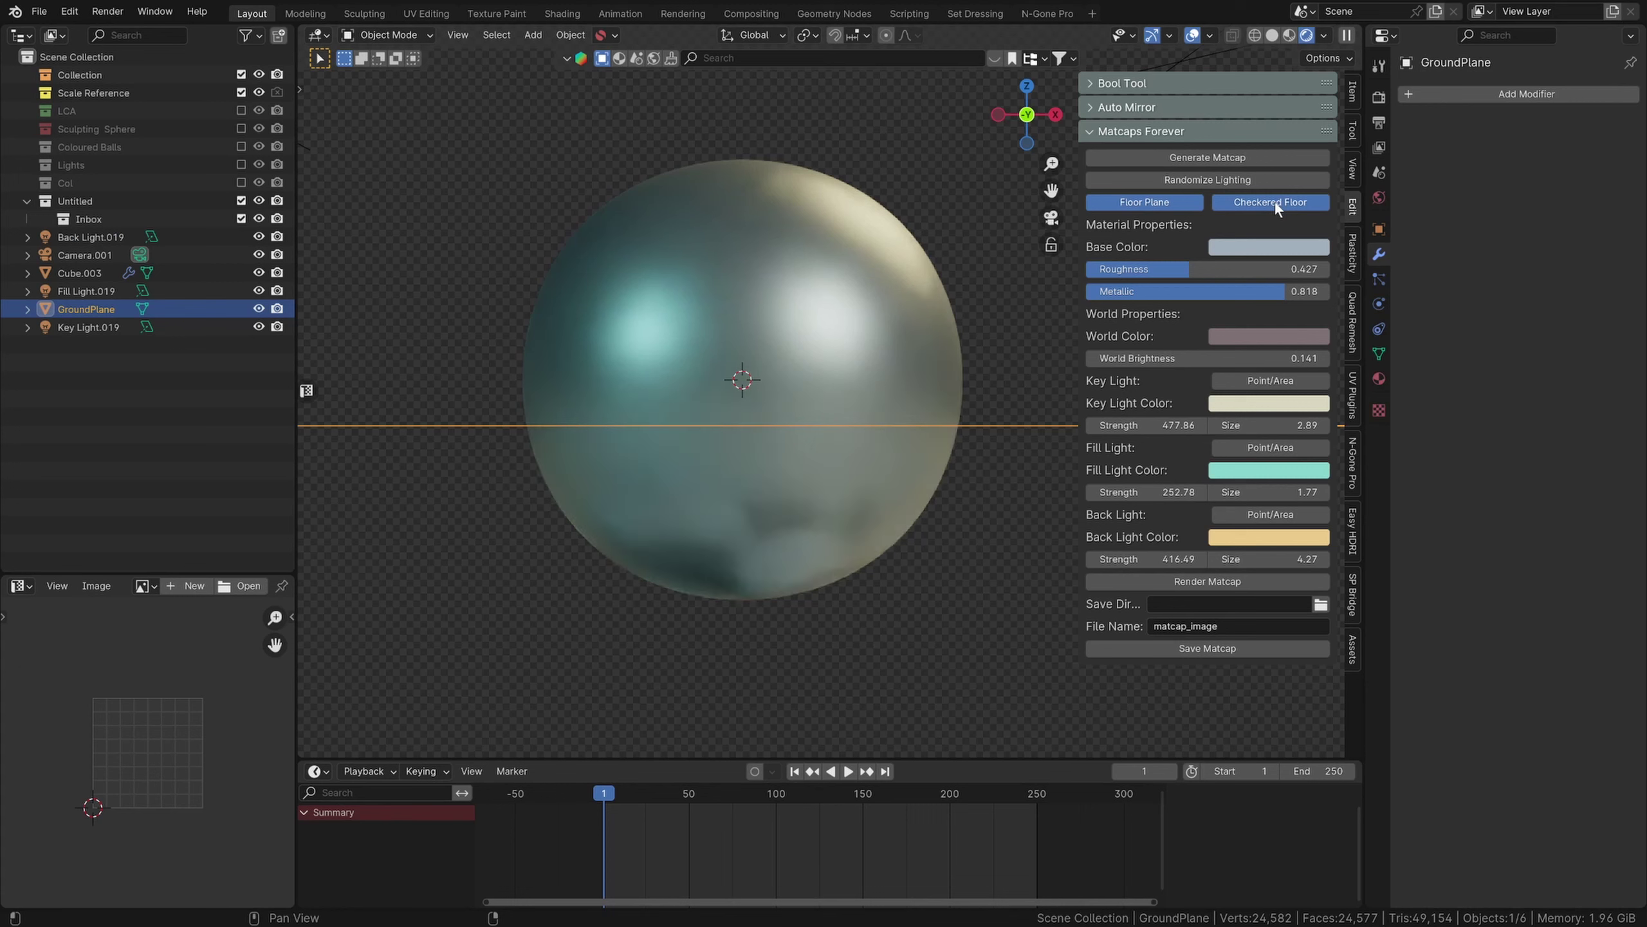
- Set the material's roughness to 0.516 and metallic to 0.470, and turn off the floor plane and checkered floor
{"action": "mouse_move", "coordinate": [1182, 269]}
{"action": "left_mouse_down"}
{"action": "mouse_move", "coordinate": [1259, 295]}
{"action": "mouse_move", "coordinate": [1220, 293]}
{"action": "mouse_move", "coordinate": [1213, 274]}
{"action": "left_mouse_up"}
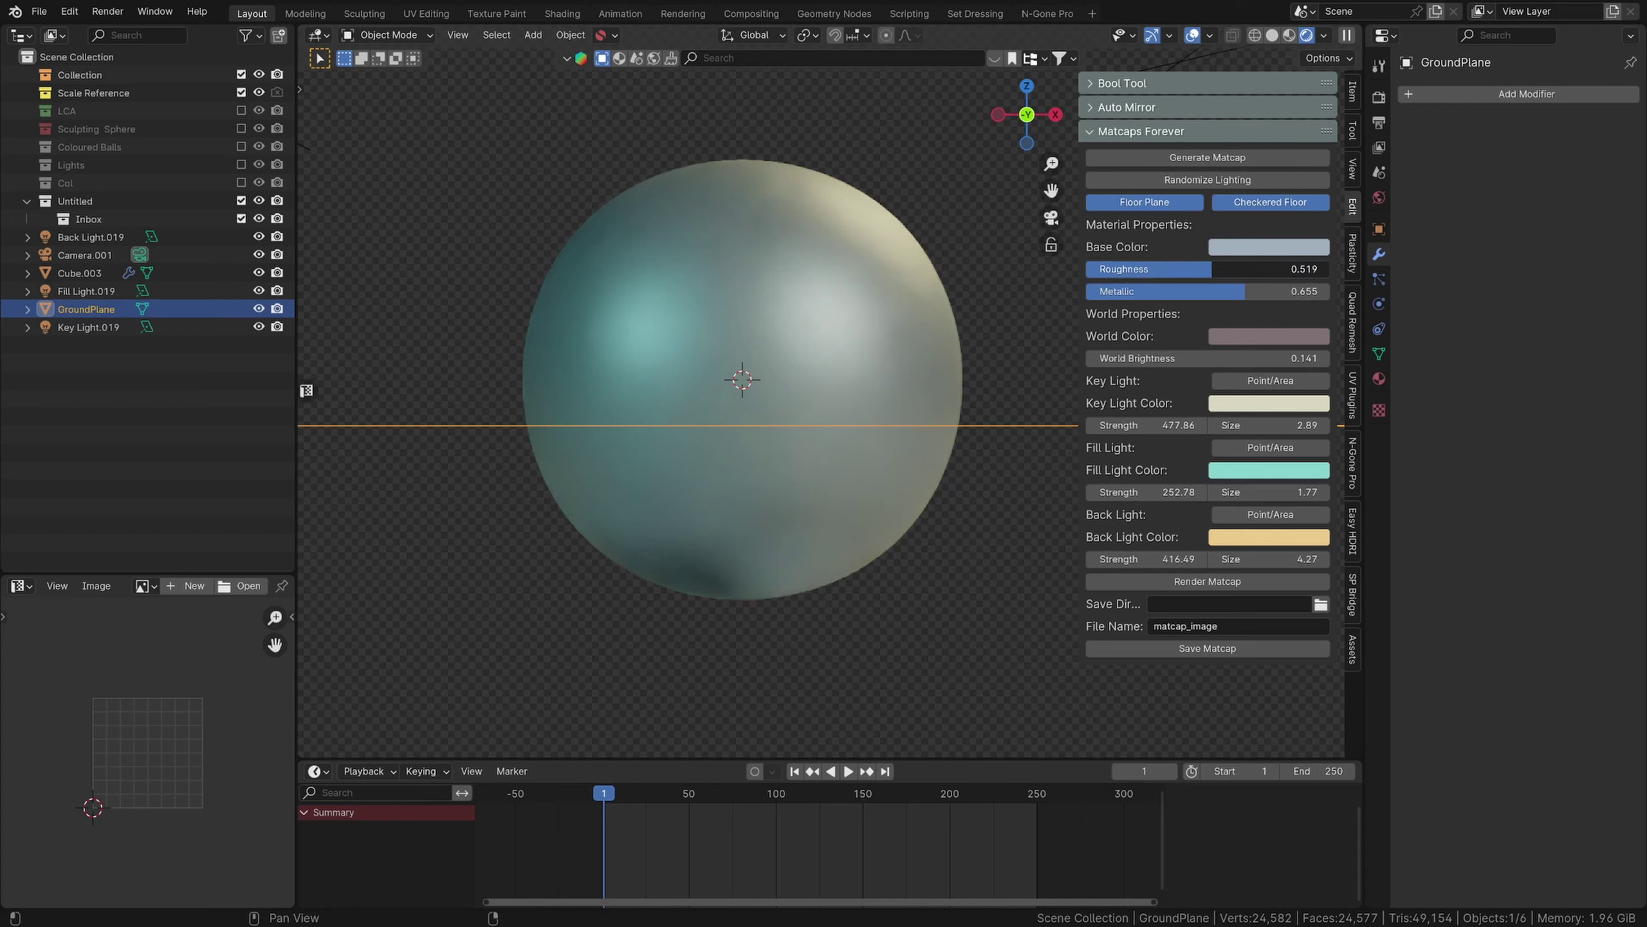
{"action": "left_click", "coordinate": [1195, 204]}
{"action": "left_click", "coordinate": [1262, 177]}
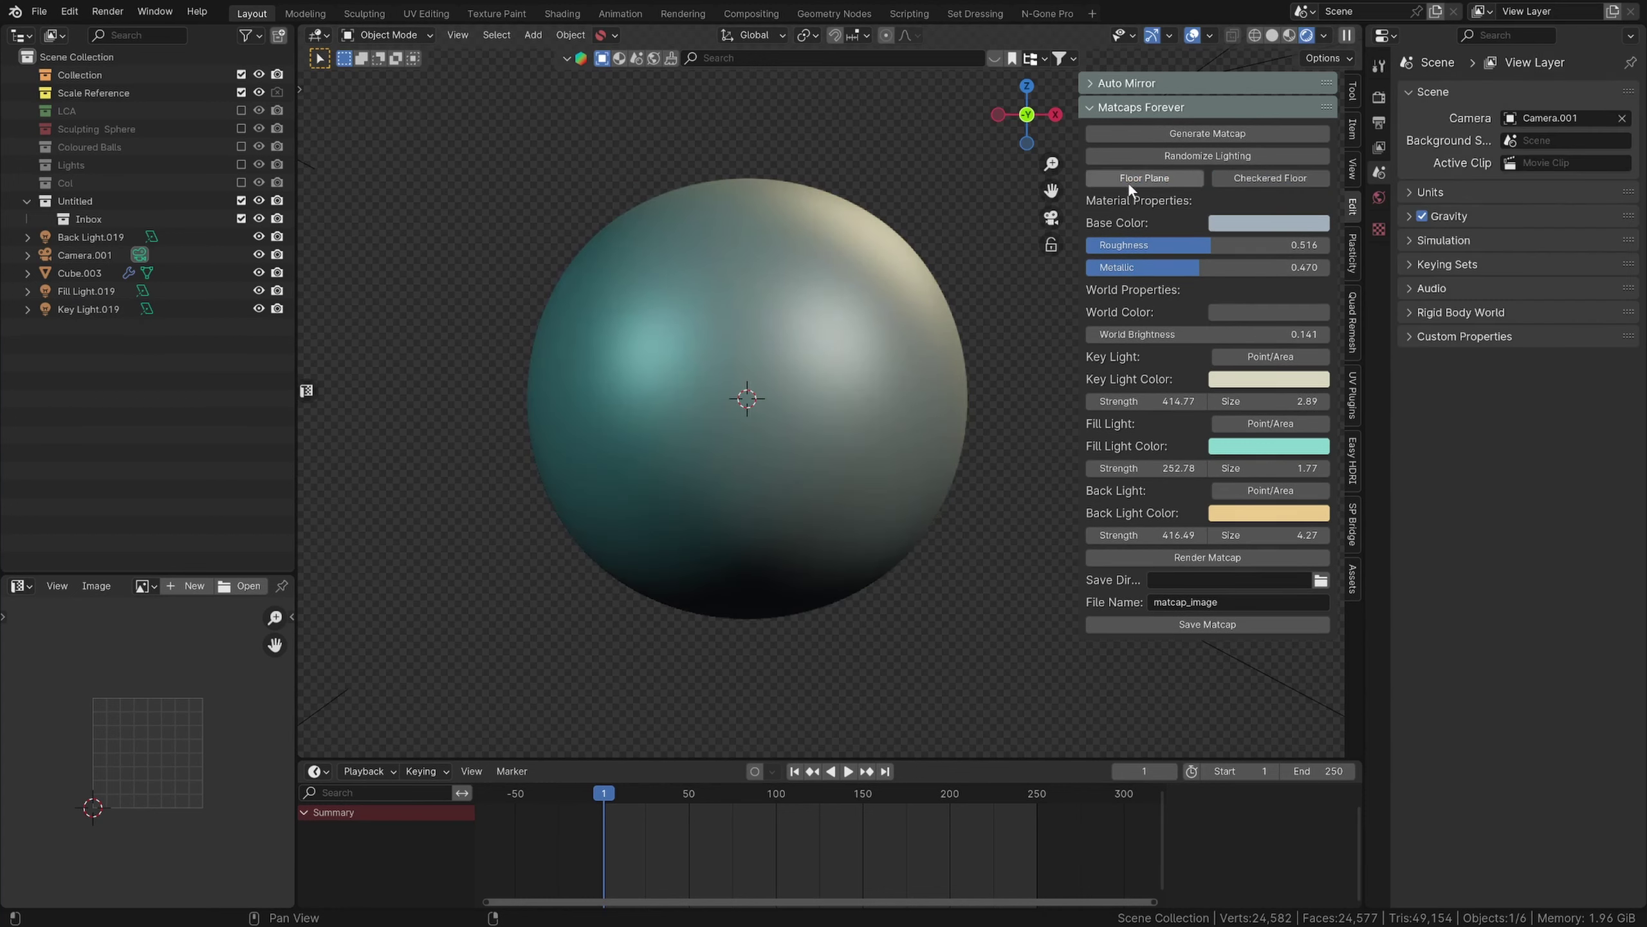
- Render the matcap and move the render result window away from the add-on settings
{"action": "middle_click_drag", "start_coordinate": [927, 252], "coordinate": [896, 269], "text": "shift"}
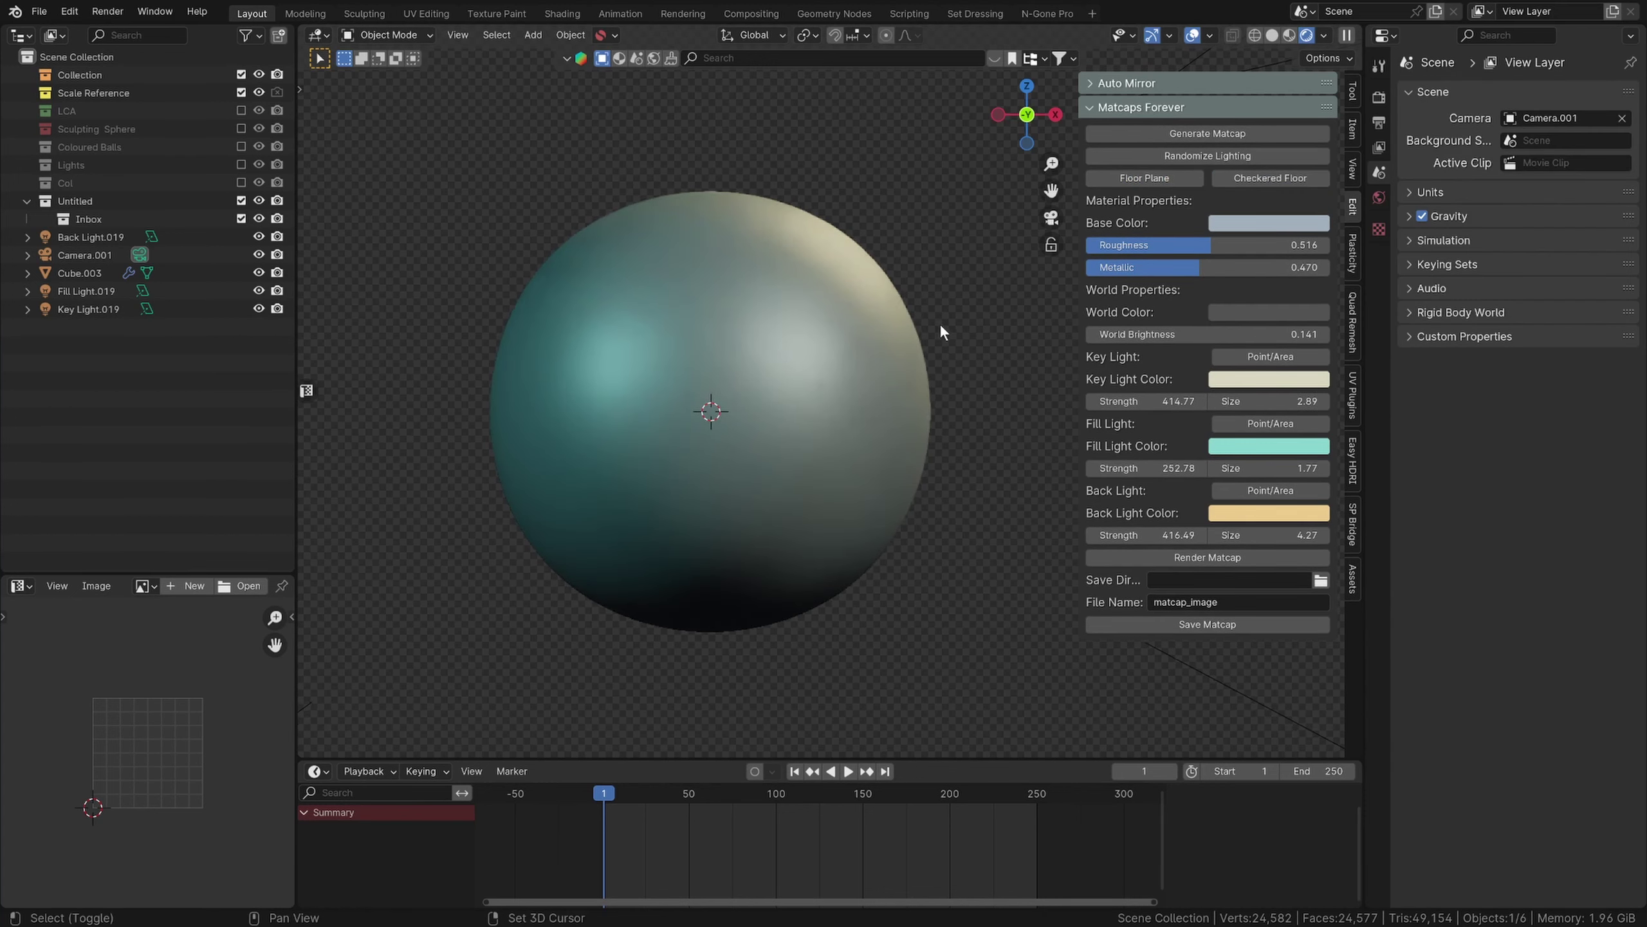
{"action": "middle_click_drag", "start_coordinate": [906, 343], "coordinate": [933, 337], "text": "shift"}
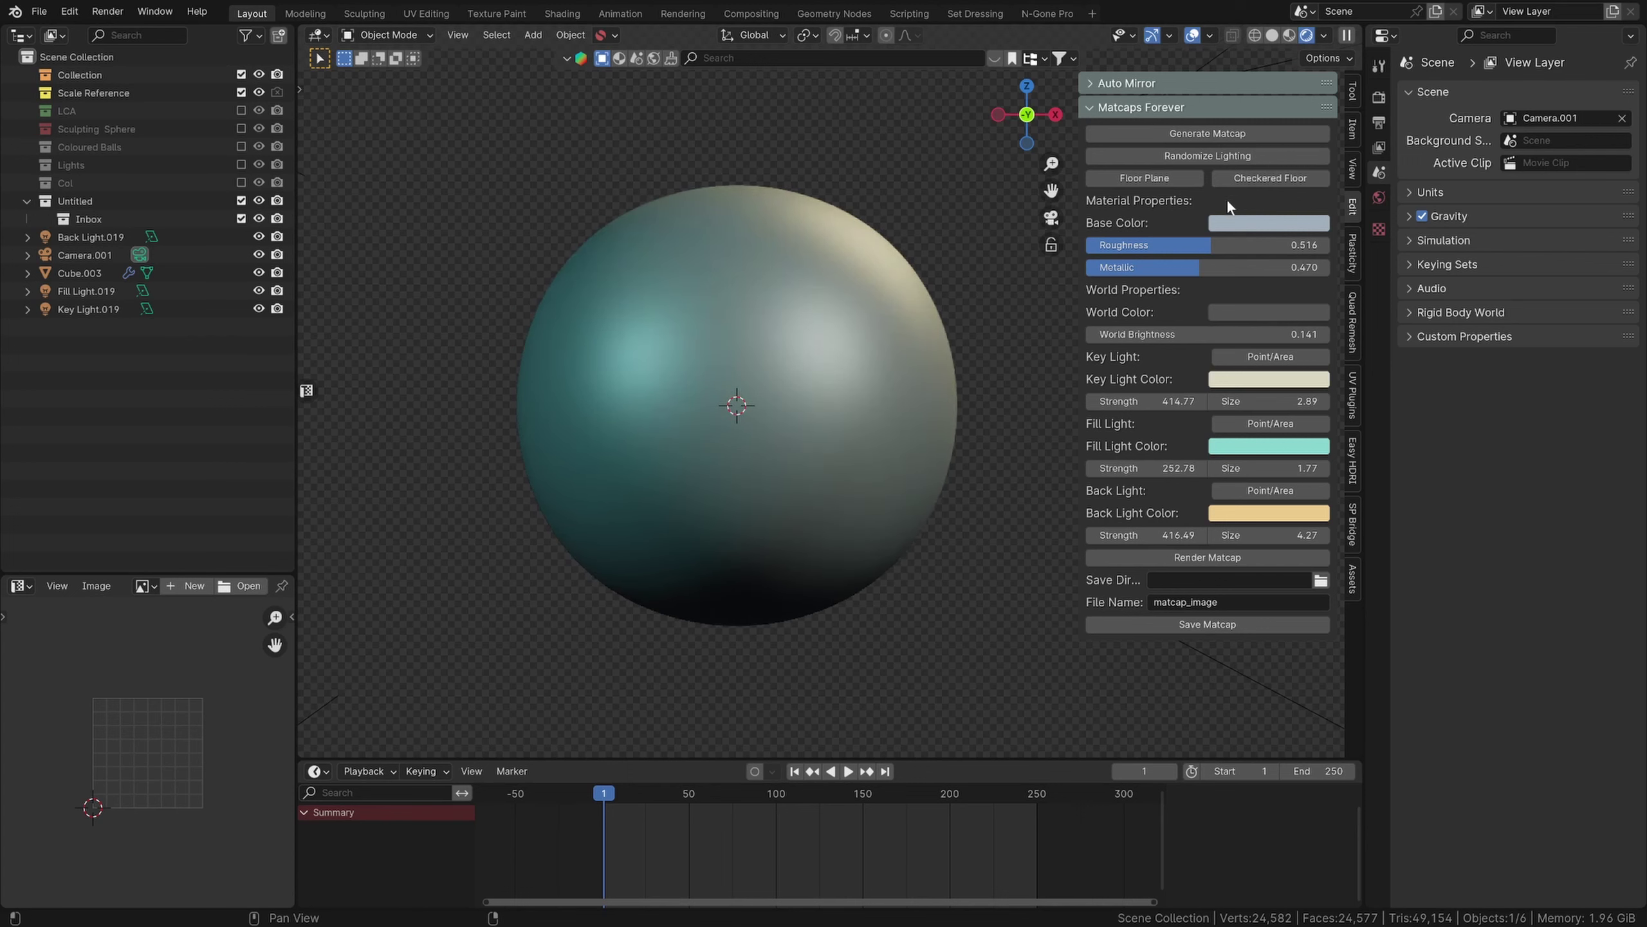
{"action": "left_click", "coordinate": [1223, 556]}
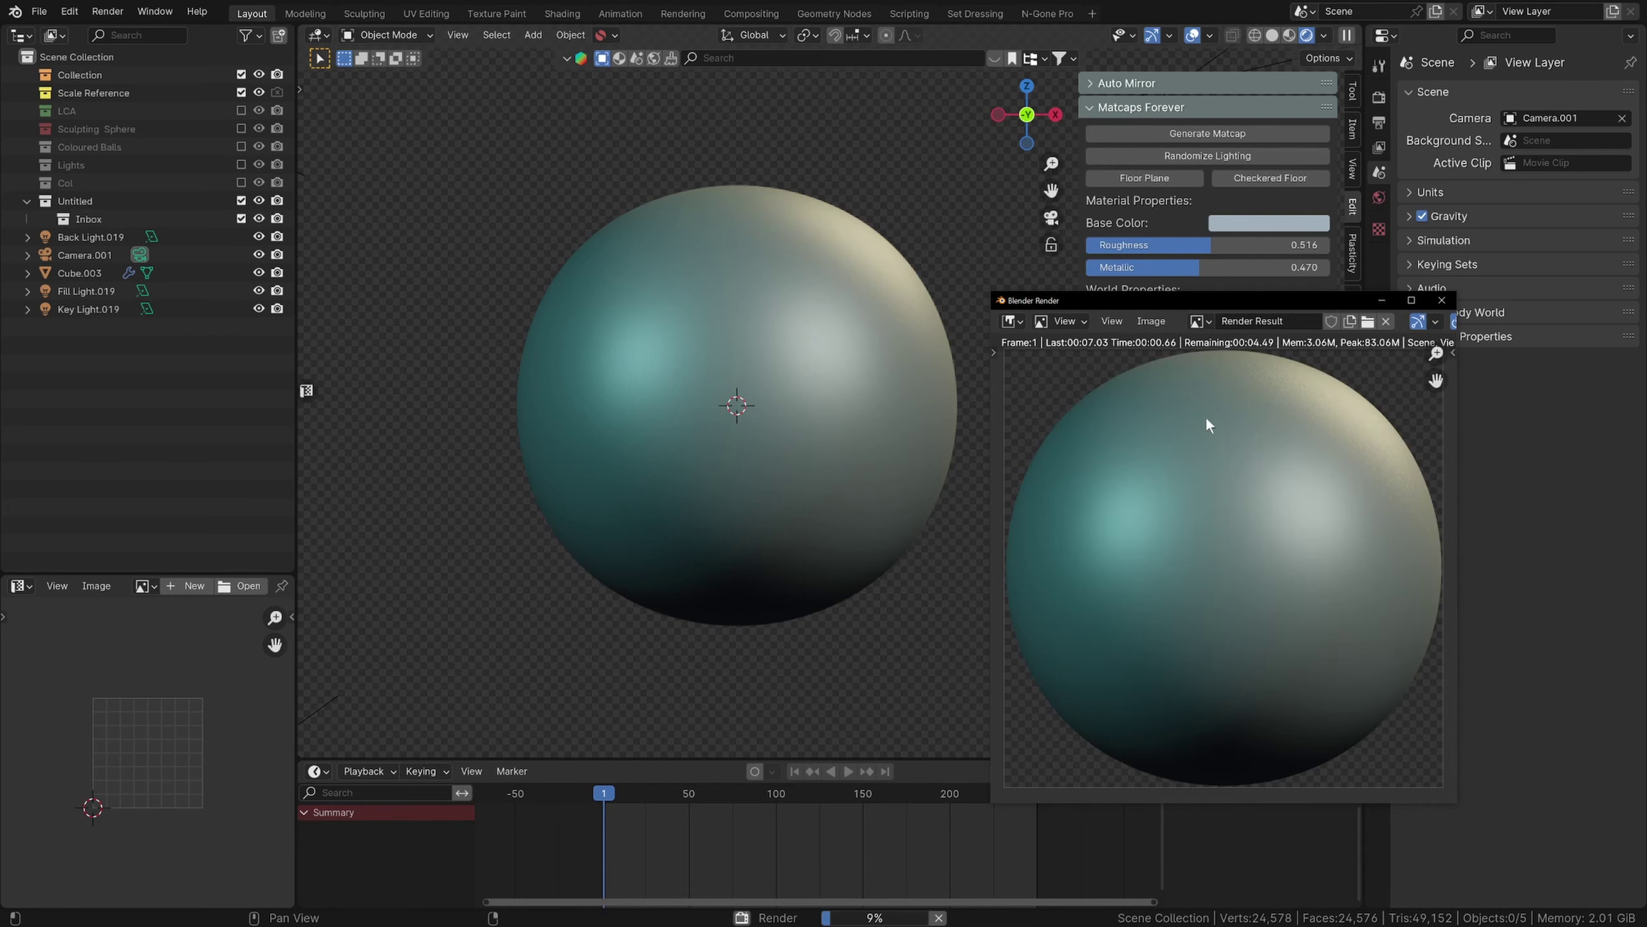
{"action": "left_click_drag", "start_coordinate": [1276, 302], "coordinate": [715, 113]}
- Set Plasticity's matcaps folder as the save directory, enter a file name beginning with "Blueis", and save the matcap
{"action": "left_click", "coordinate": [1320, 580]}
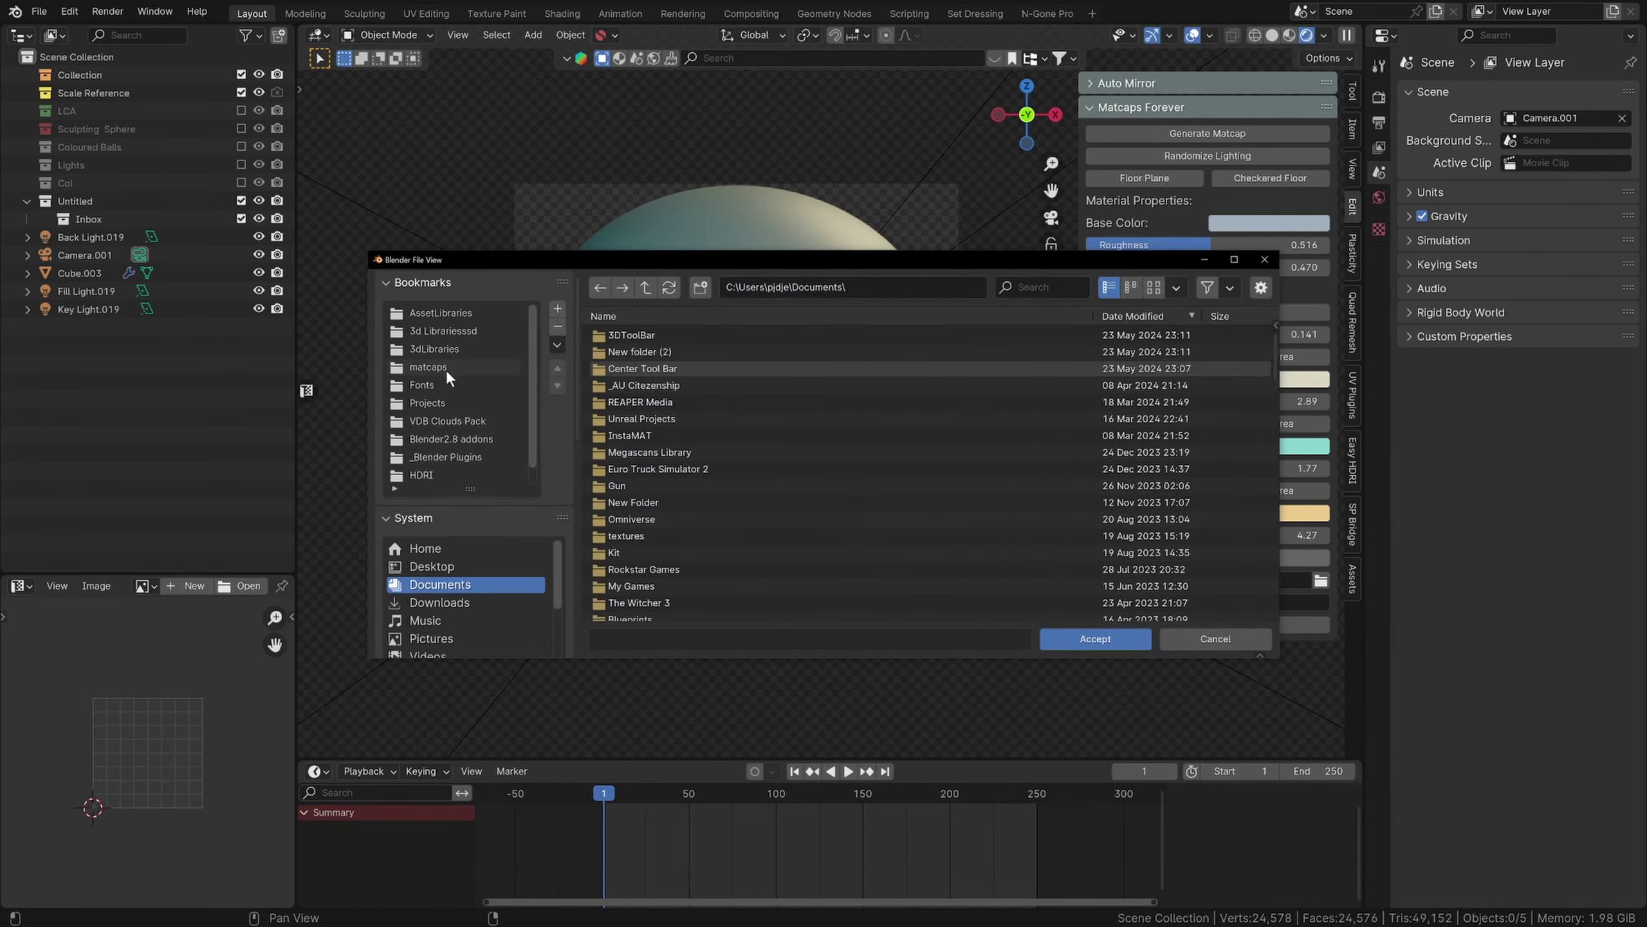
{"action": "left_click", "coordinate": [447, 367]}
{"action": "left_click", "coordinate": [1099, 637]}
{"action": "left_click", "coordinate": [1181, 601]}
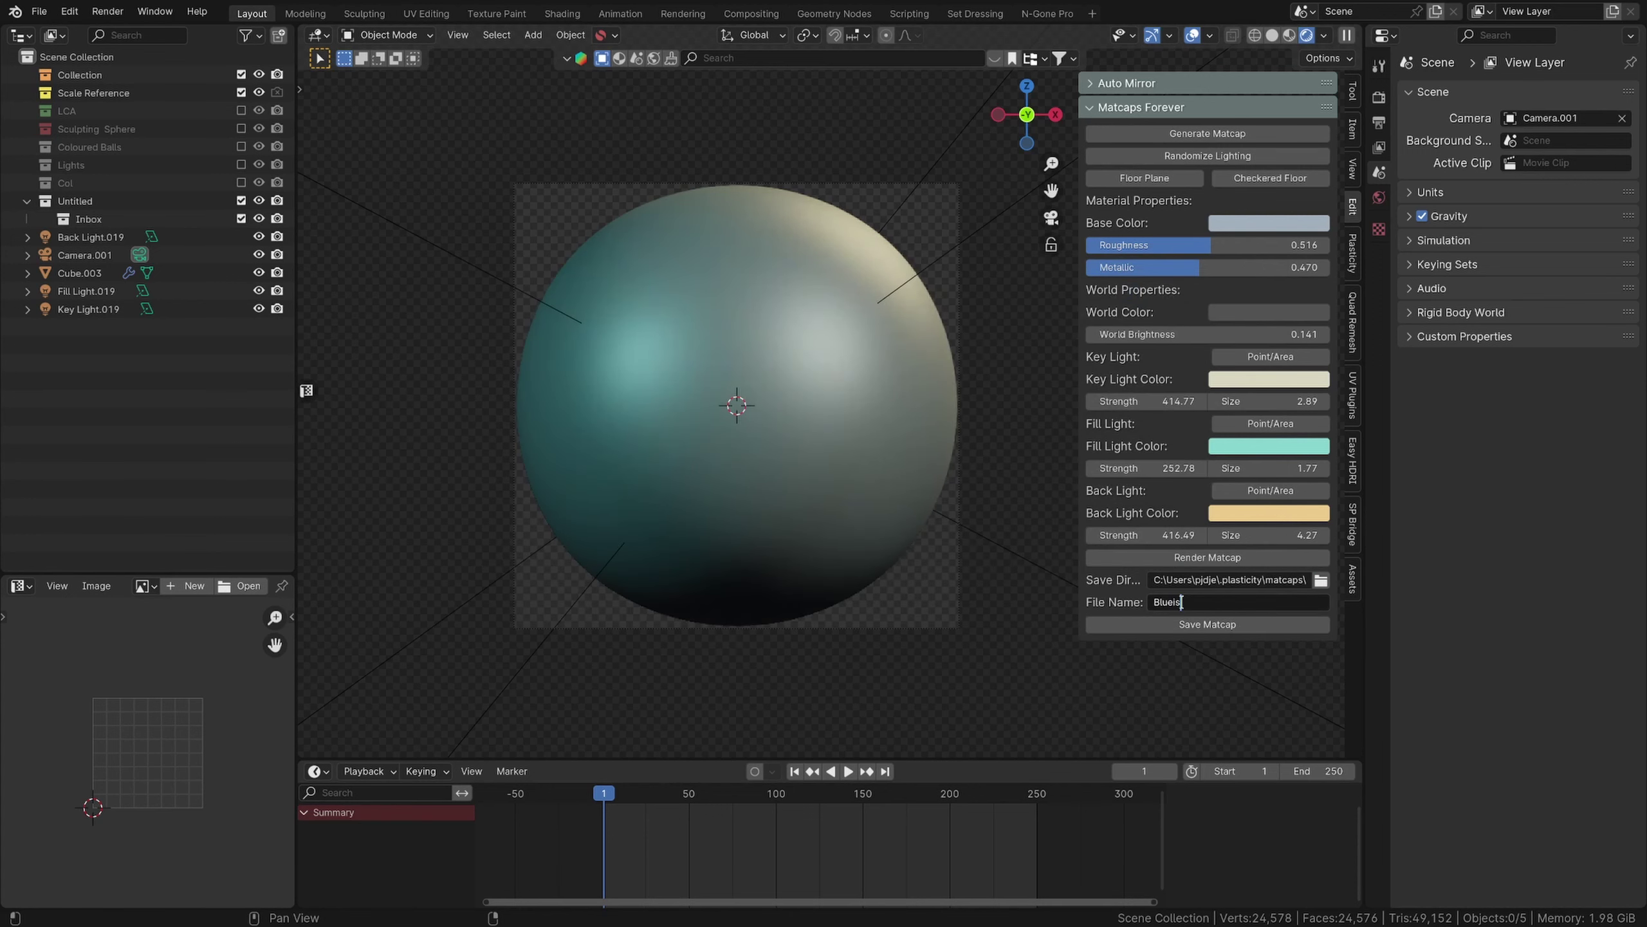
{"action": "left_click", "coordinate": [1287, 629]}
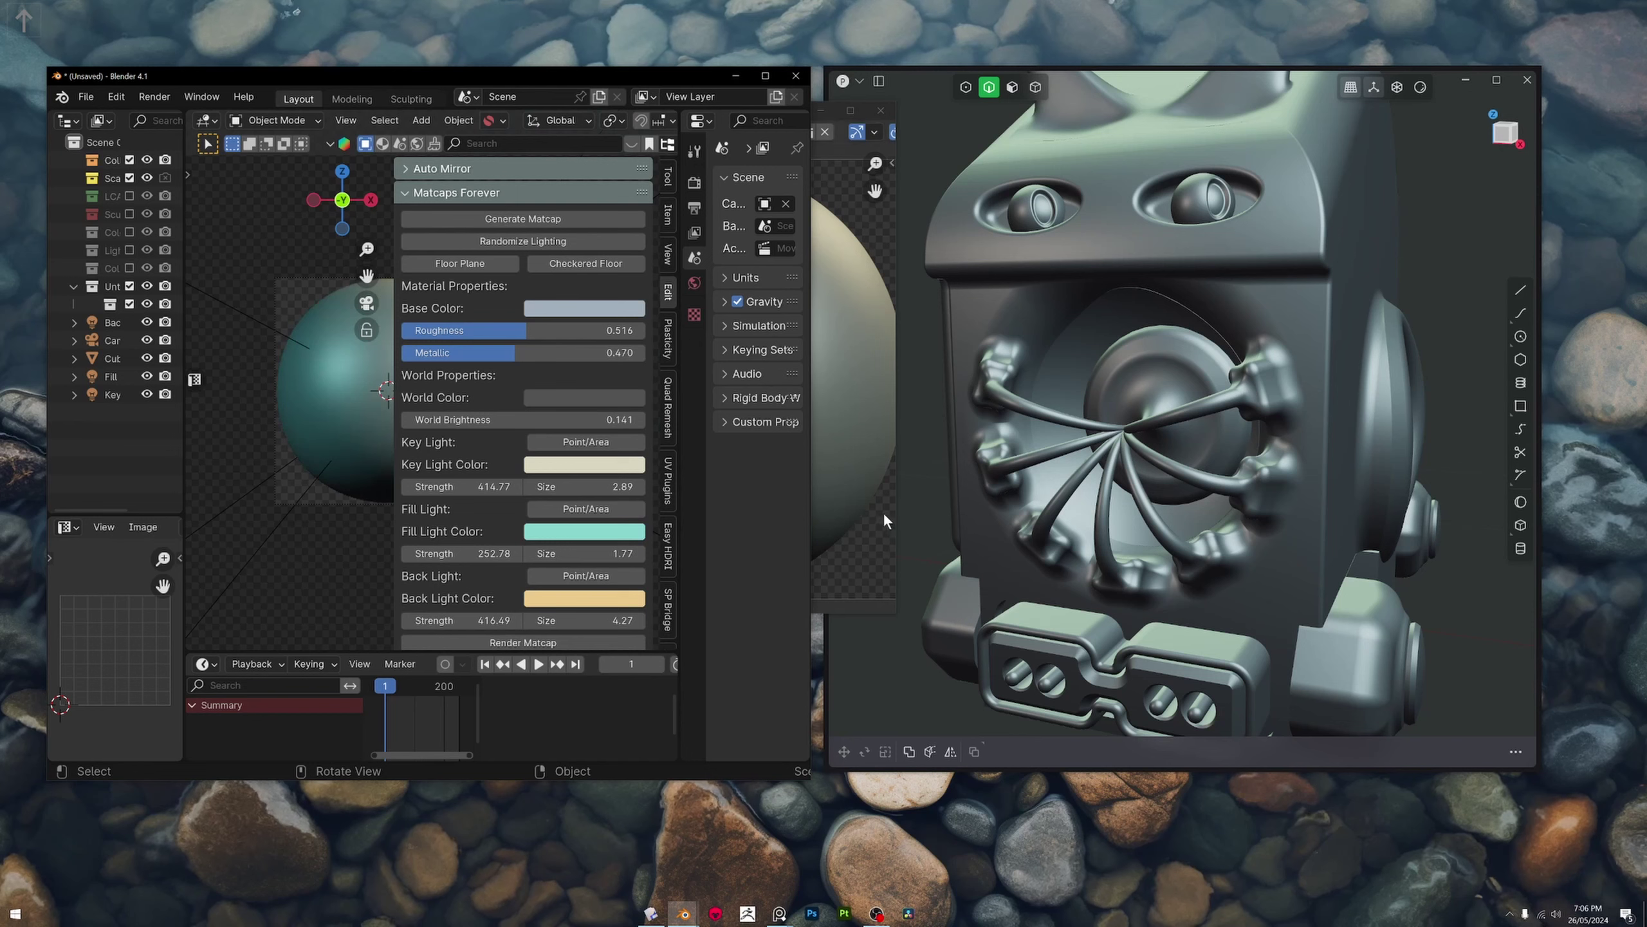
- Switch to Plasticity and apply the newly saved teal matcap to the robot model
{"action": "middle_click_drag", "start_coordinate": [1186, 415], "coordinate": [1288, 396]}
{"action": "scroll", "coordinate": [1288, 396], "scroll_direction": "down", "scroll_amount": 3}
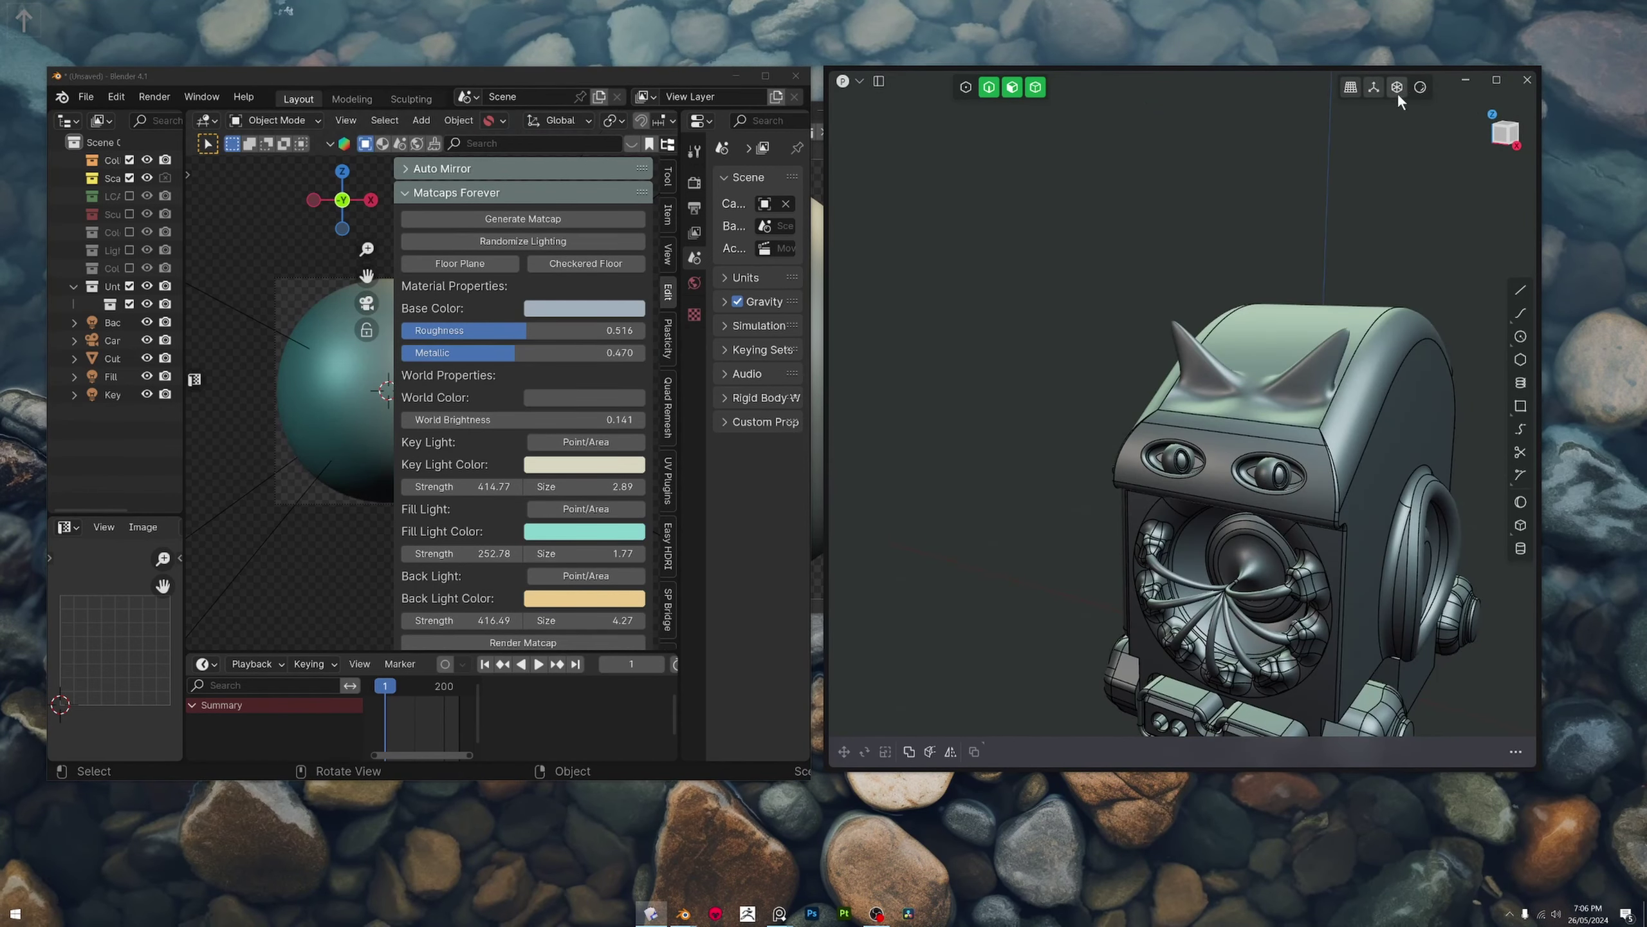
{"action": "left_click", "coordinate": [1419, 88]}
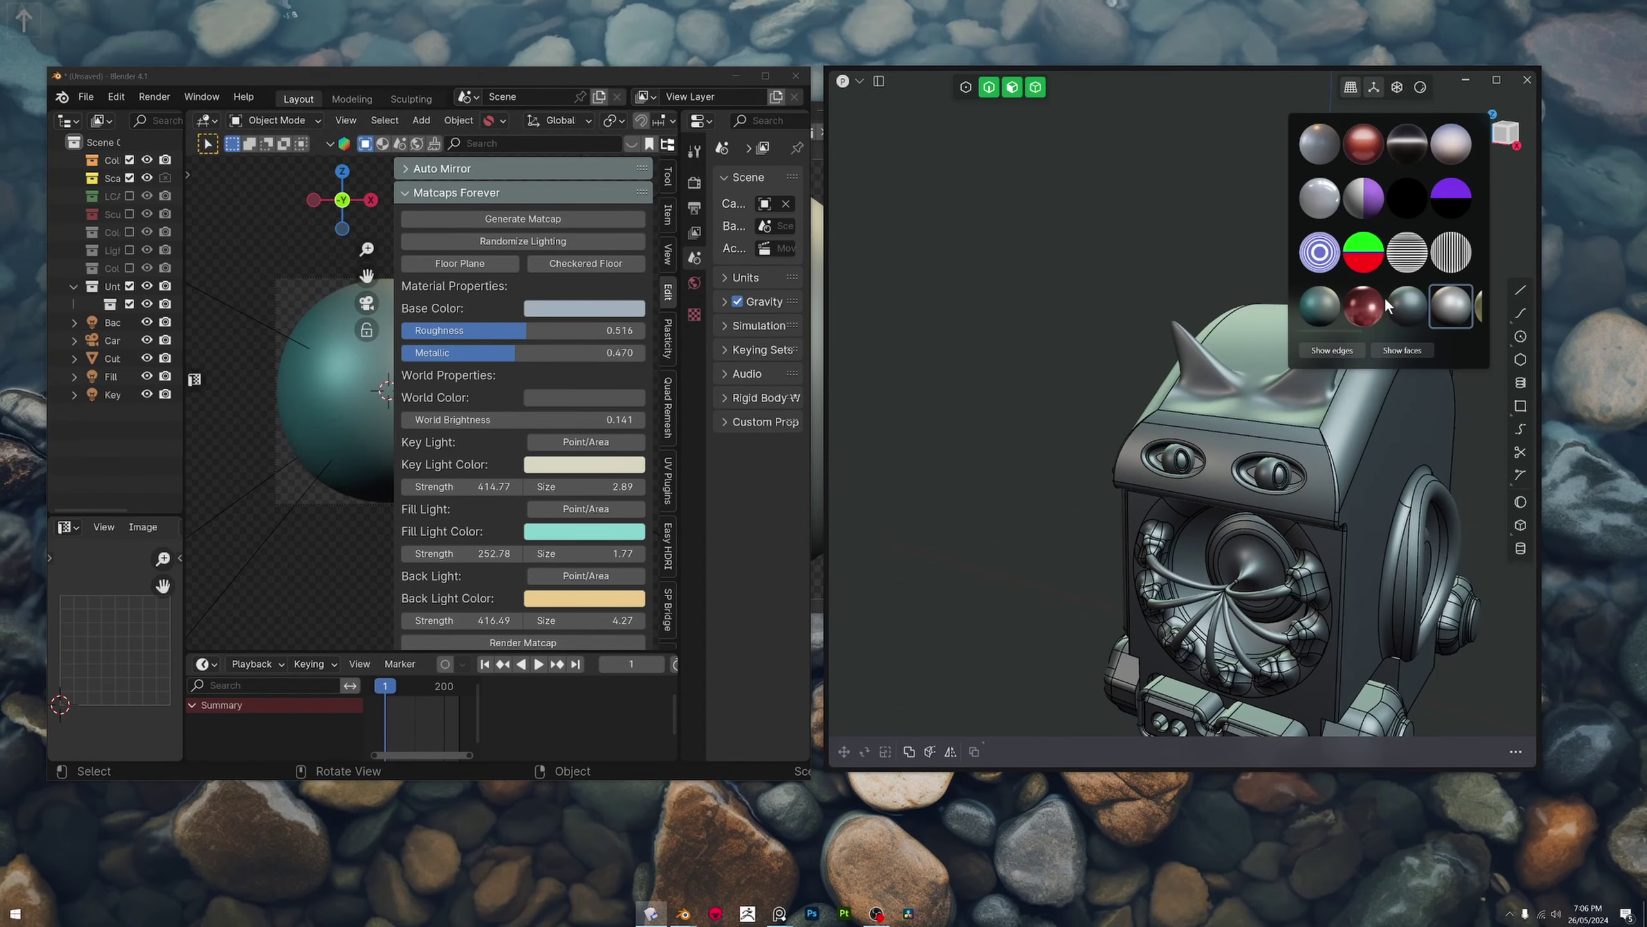
{"action": "left_click", "coordinate": [1320, 306]}
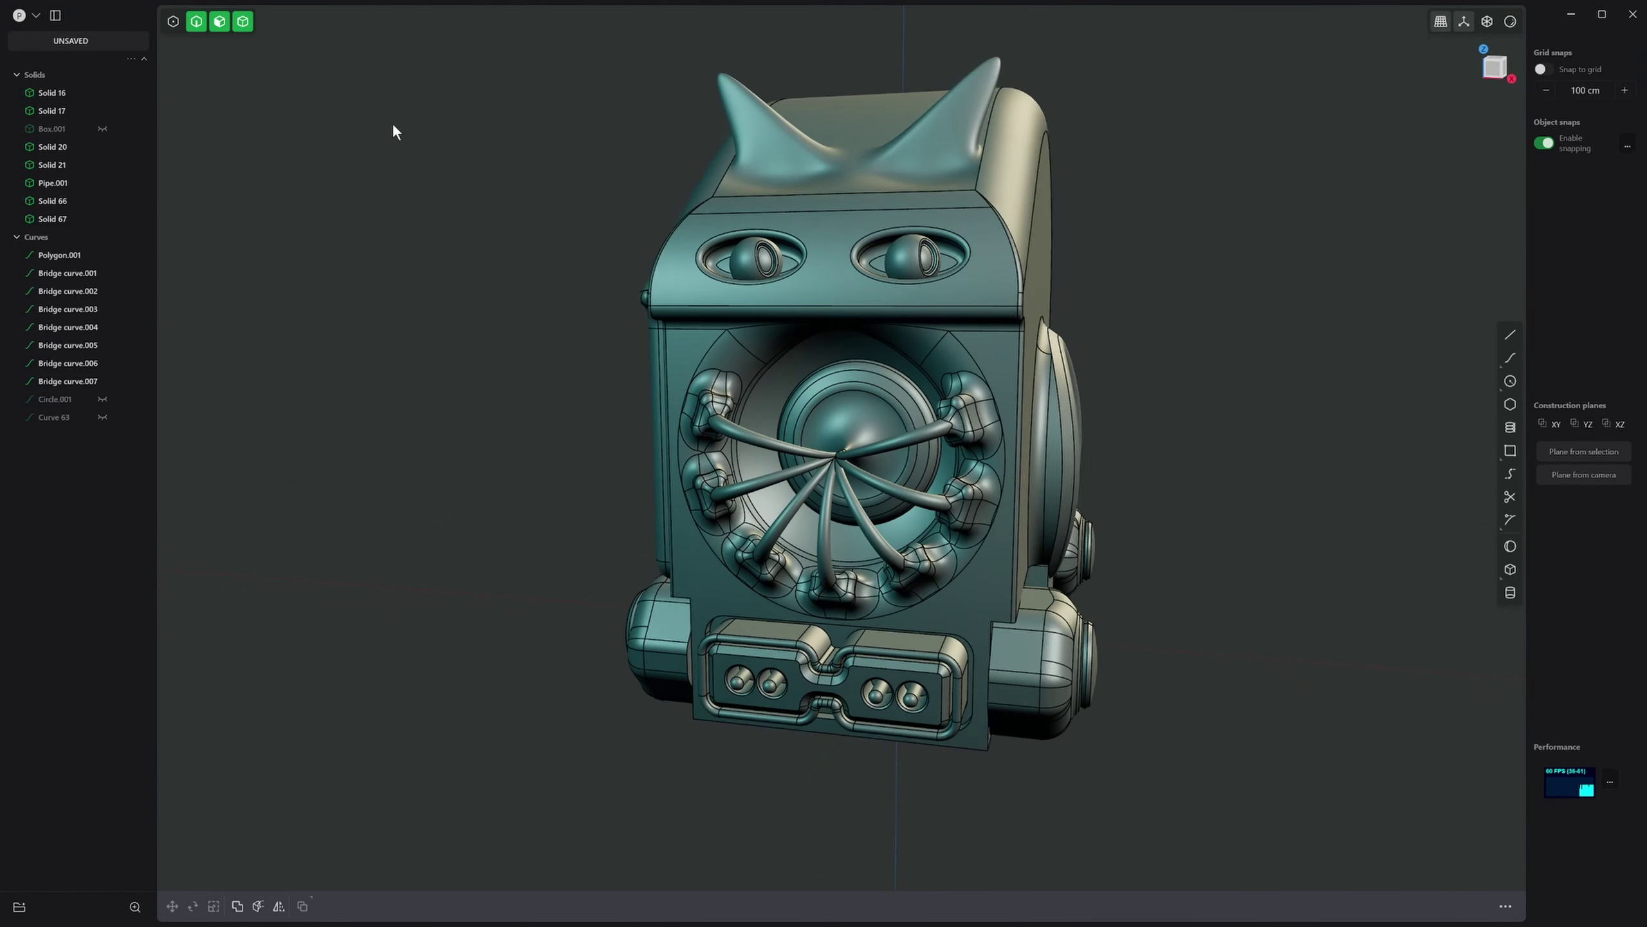
- Group all visible robot solids and curves, and hide the group
{"action": "scroll", "coordinate": [393, 125], "scroll_direction": "up", "scroll_amount": 1}
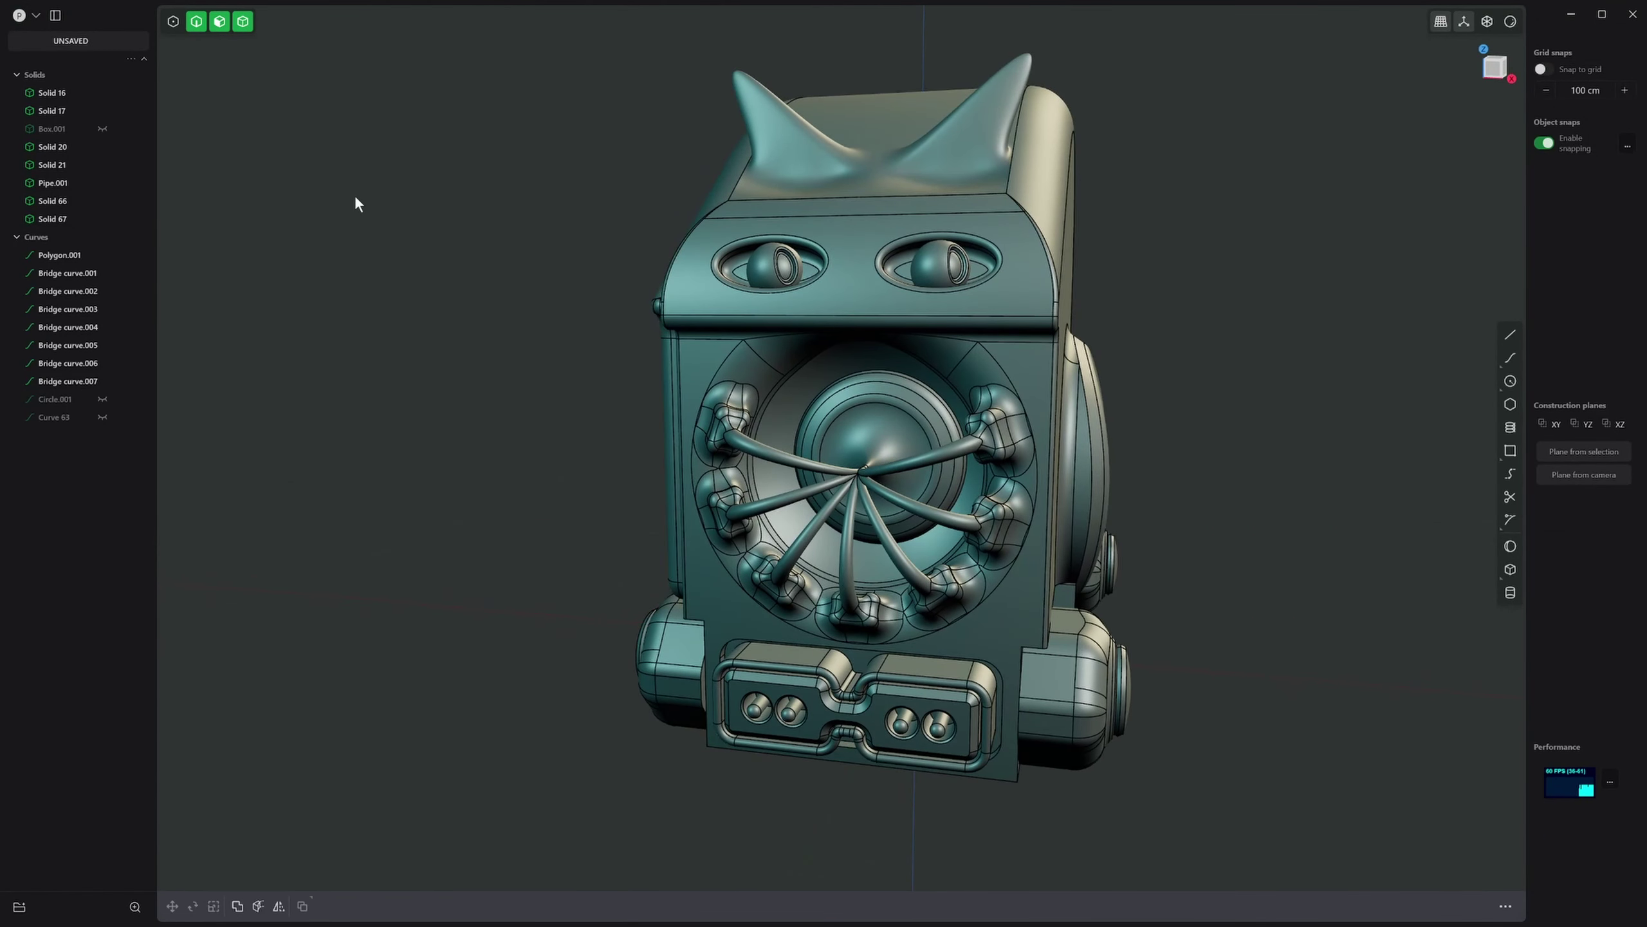
{"action": "left_click_drag", "start_coordinate": [409, 133], "coordinate": [1058, 562]}
{"action": "key", "text": "ctrl+g"}
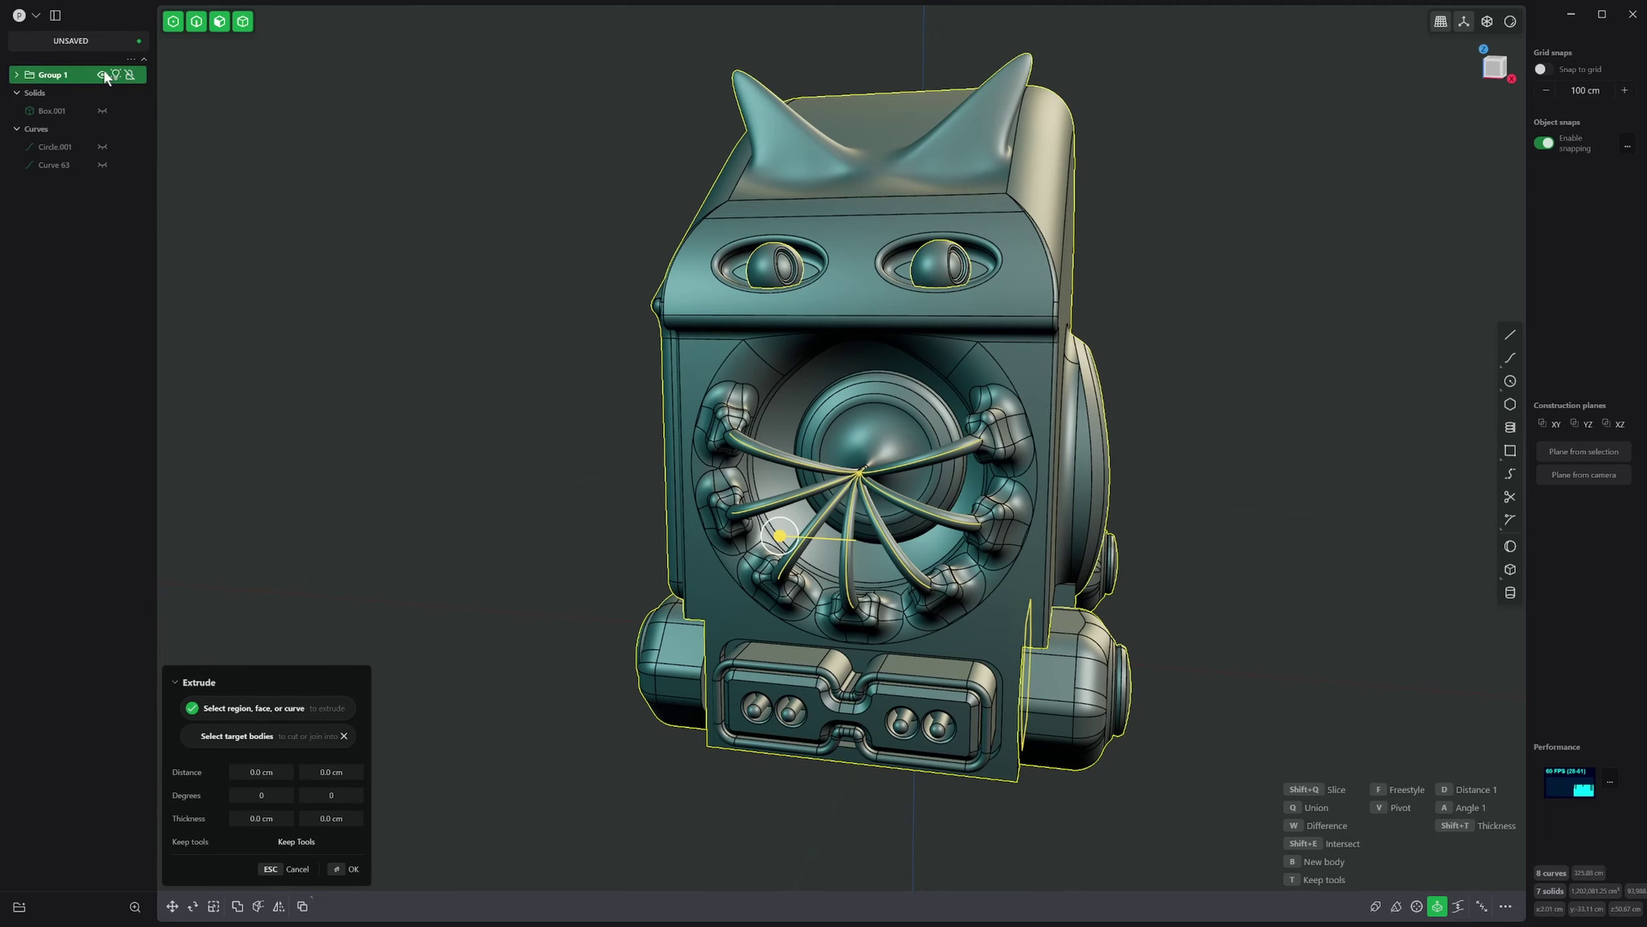
{"action": "left_click", "coordinate": [103, 75]}
{"action": "middle_click_drag", "start_coordinate": [905, 454], "coordinate": [952, 514]}
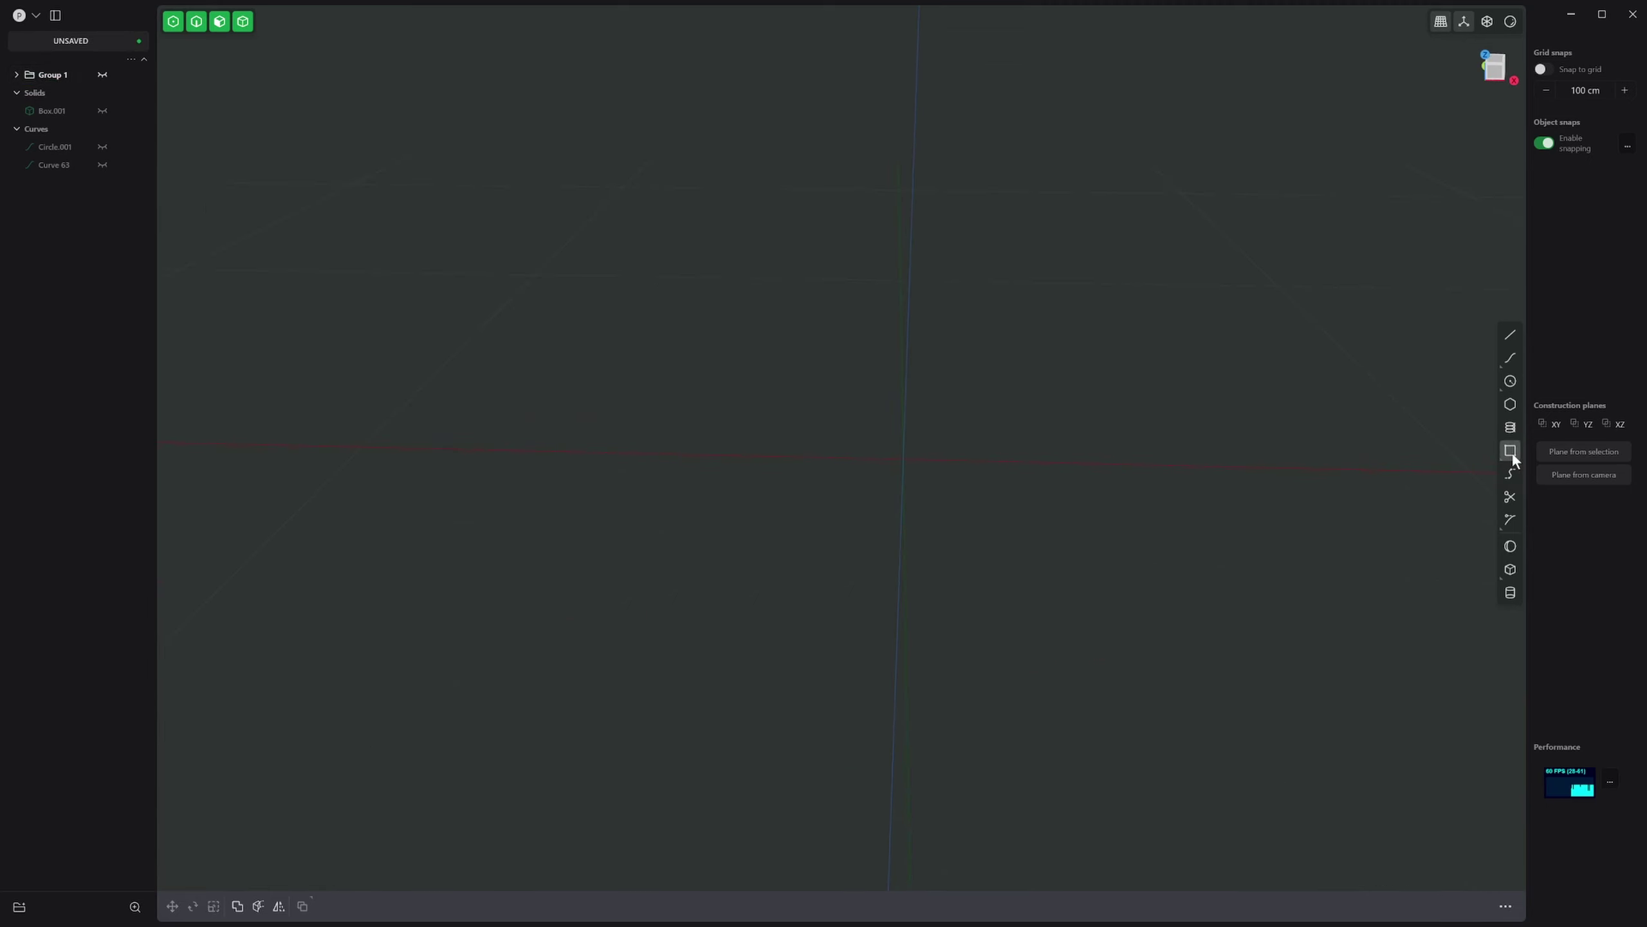
- Draw a center rectangle at the origin on the XY plane and extrude it upward into a block
{"action": "left_click", "coordinate": [903, 459]}
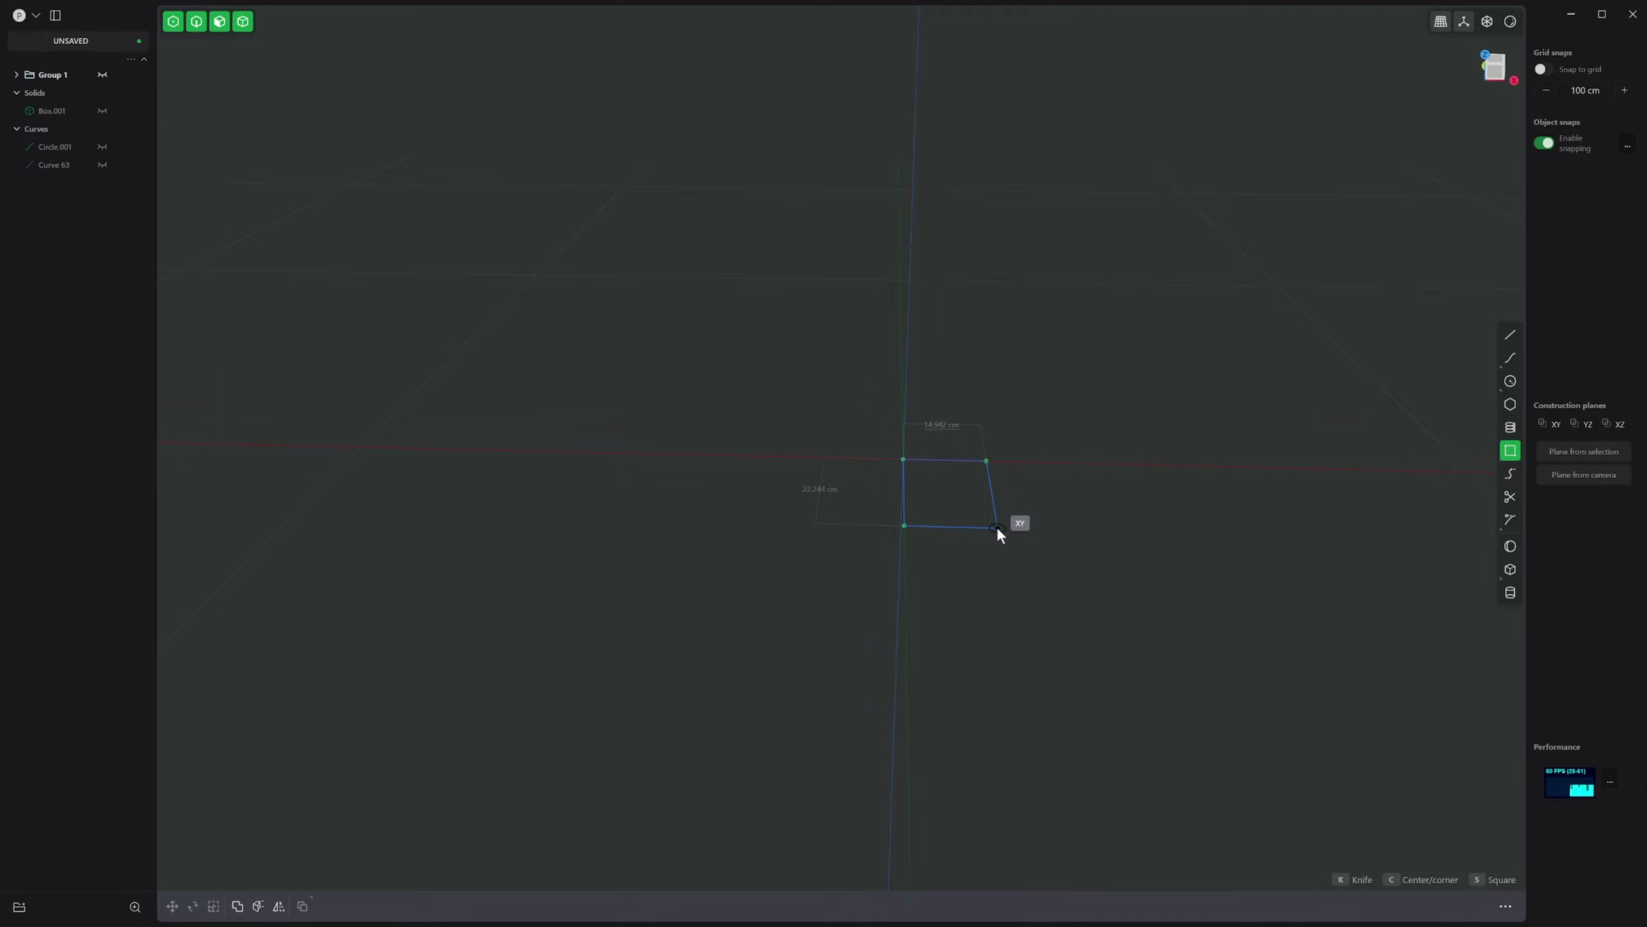
{"action": "key", "text": "c"}
{"action": "left_click", "coordinate": [1065, 555]}
{"action": "key", "text": "e"}
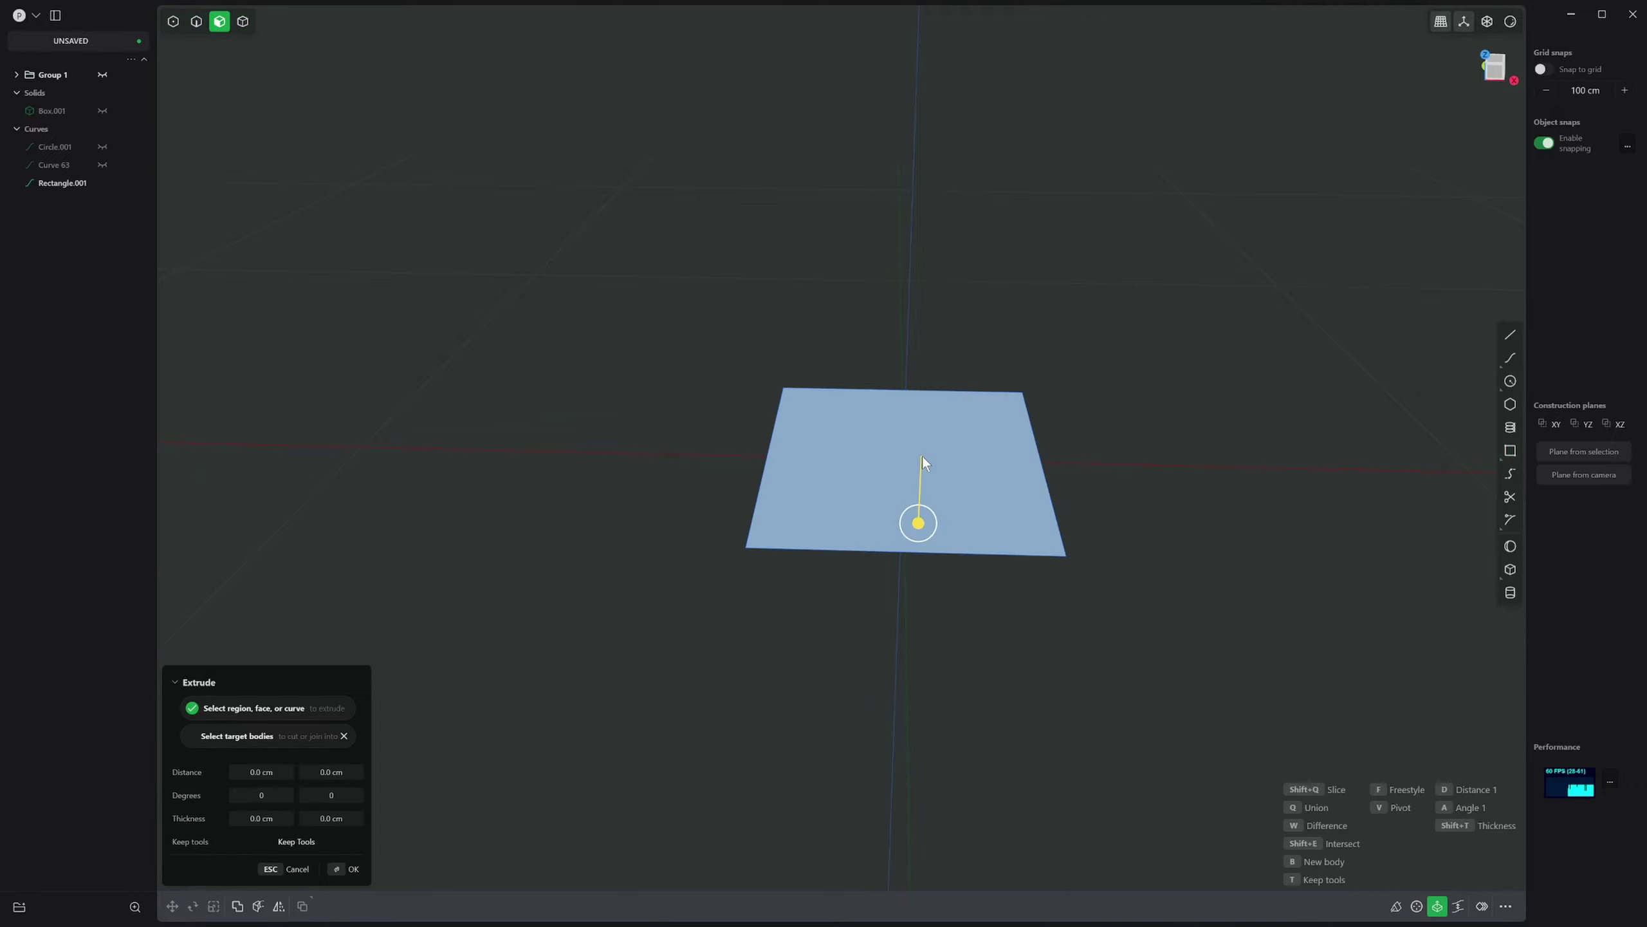
{"action": "left_click_drag", "start_coordinate": [921, 456], "coordinate": [977, 214]}
{"action": "key", "text": "Return"}
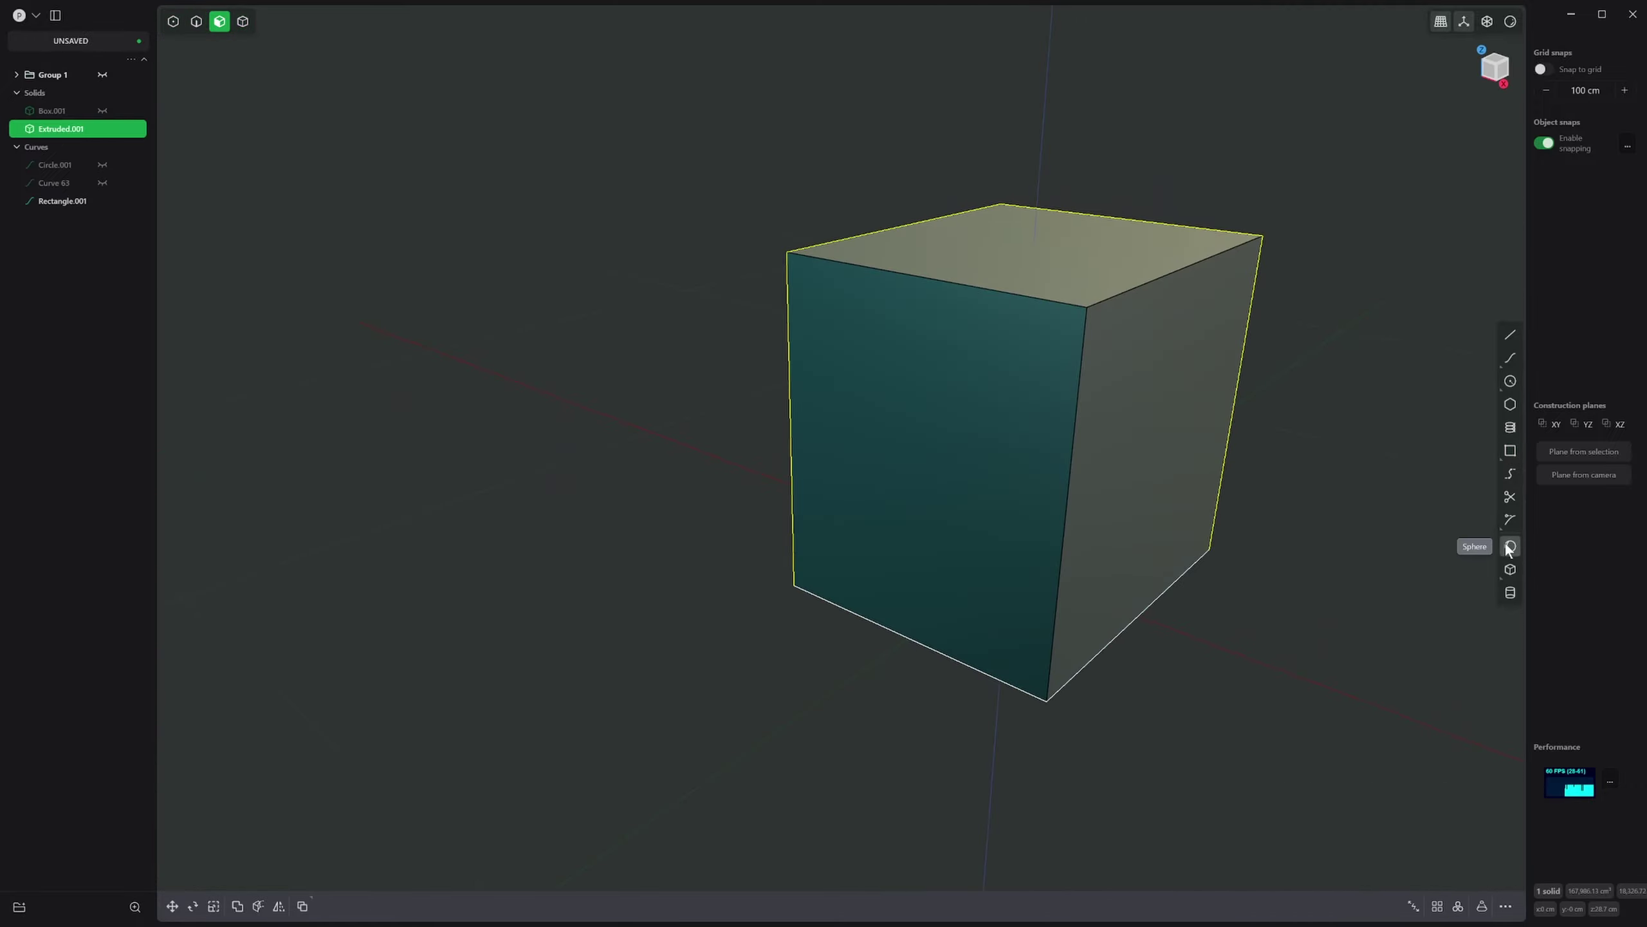
- Cut a spherical cavity of about 20.5 cm radius into the block's front face and scale the cavity face to about 0.815
{"action": "left_click", "coordinate": [1510, 547]}
{"action": "left_click", "coordinate": [914, 471]}
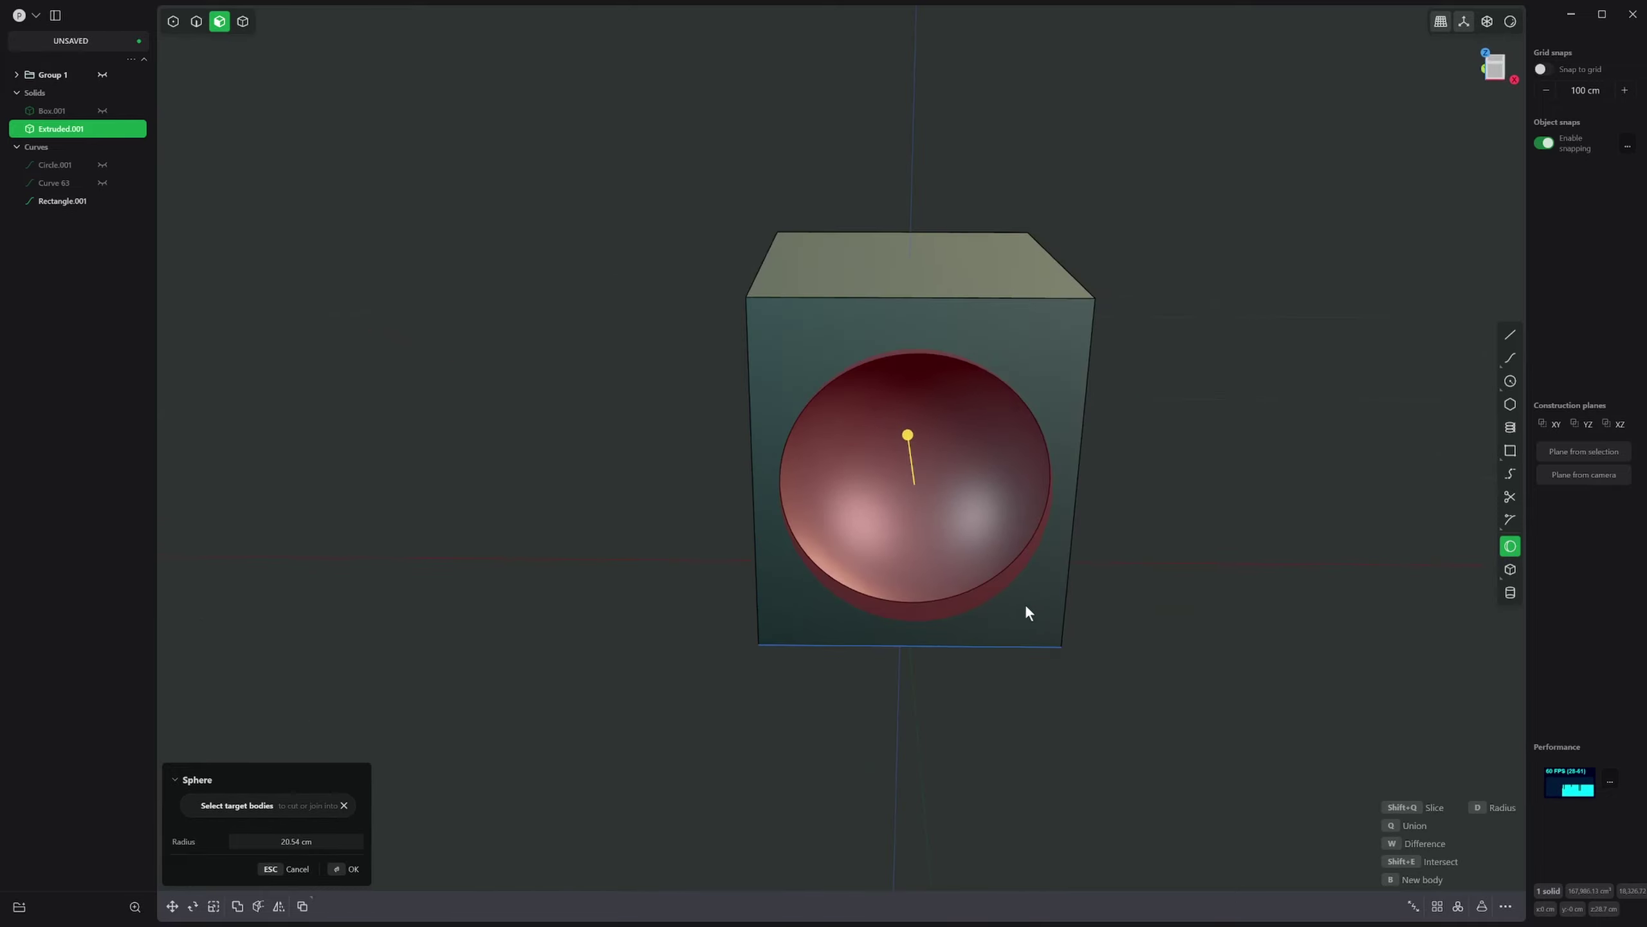
{"action": "middle_click_drag", "start_coordinate": [1021, 603], "coordinate": [1013, 597]}
{"action": "key", "text": "Return"}
{"action": "key", "text": "s"}
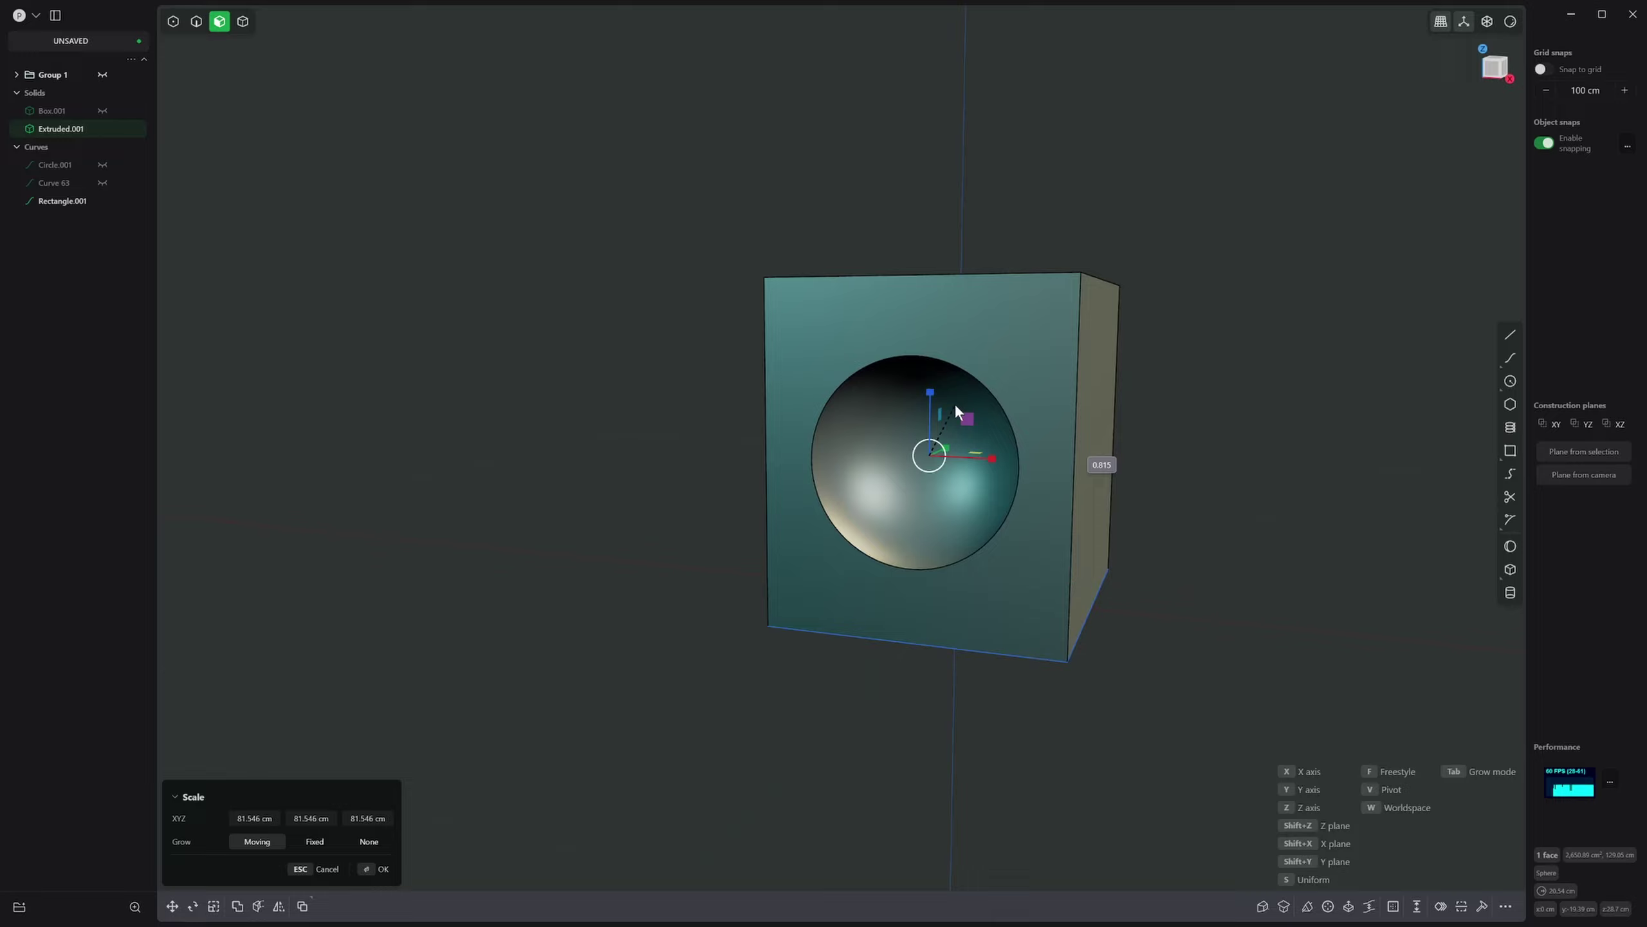
{"action": "left_click", "coordinate": [954, 403]}
- Chamfer the circular rim of the spherical cavity by about 3.98 cm
{"action": "key", "text": "2"}
{"action": "left_click", "coordinate": [968, 371]}
{"action": "key", "text": "b"}
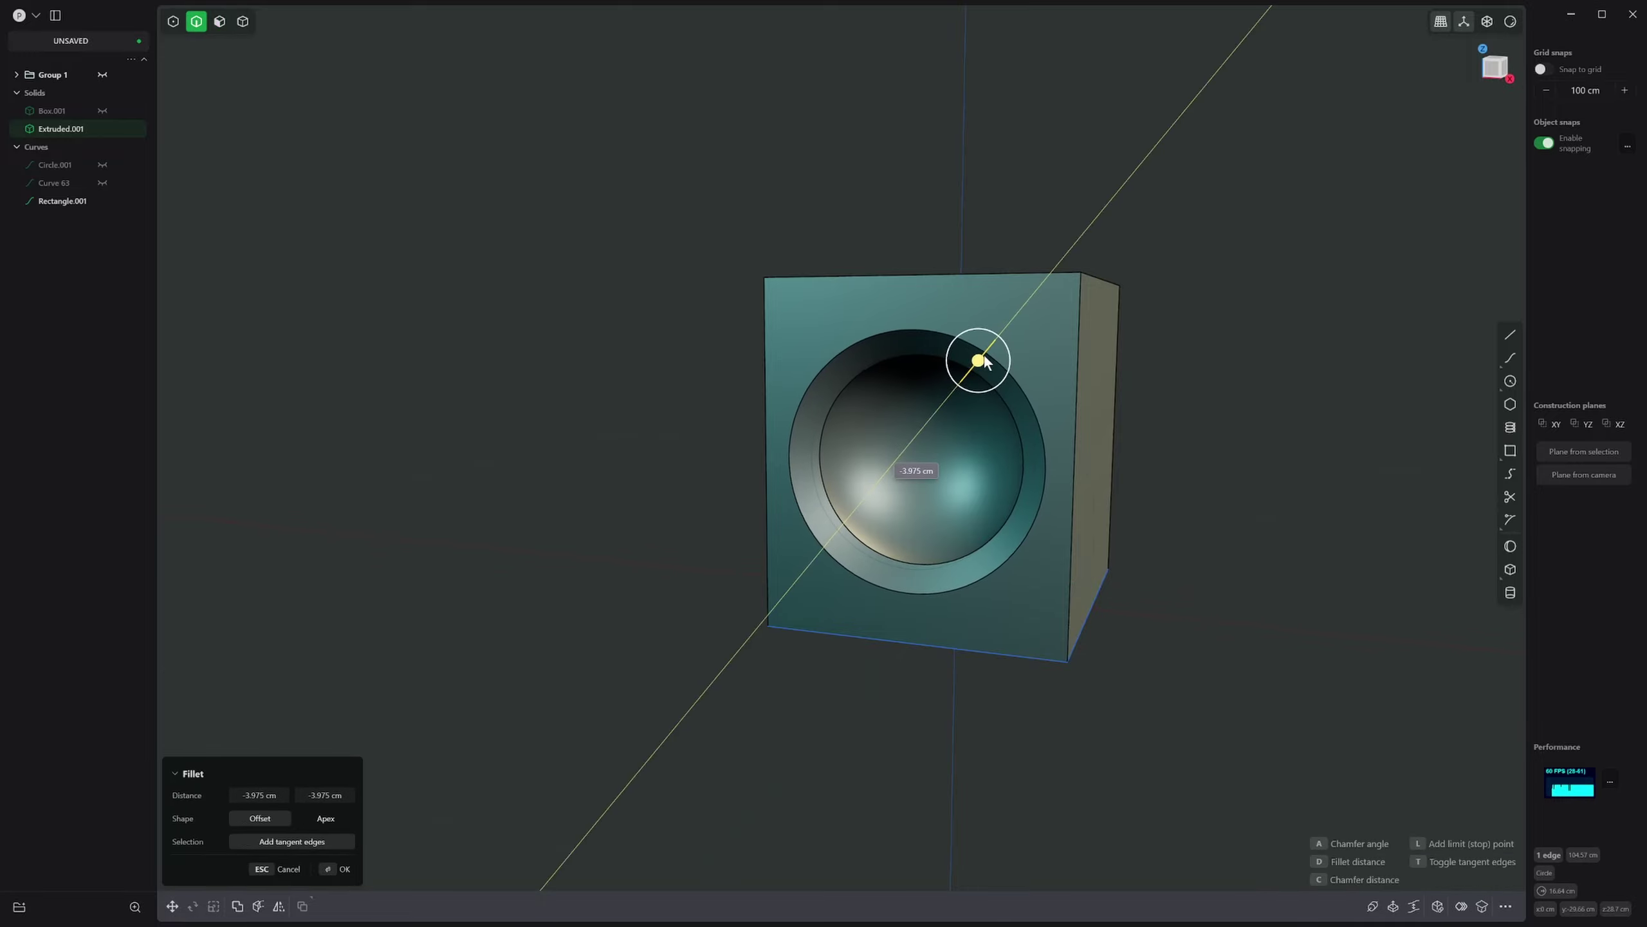
{"action": "left_click", "coordinate": [984, 360]}
{"action": "key", "text": "Return"}
- Create a small cube about 11.17 cm wide and long on the ground beside the block
{"action": "mouse_move", "coordinate": [726, 519]}
{"action": "middle_mouse_down"}
{"action": "mouse_move", "coordinate": [713, 382]}
{"action": "mouse_move", "coordinate": [721, 527]}
{"action": "middle_mouse_up"}
{"action": "scroll", "coordinate": [713, 383], "scroll_direction": "up", "scroll_amount": 2}
{"action": "scroll", "coordinate": [713, 570], "scroll_direction": "down", "scroll_amount": 3}
{"action": "middle_click_drag", "start_coordinate": [711, 589], "coordinate": [1321, 619]}
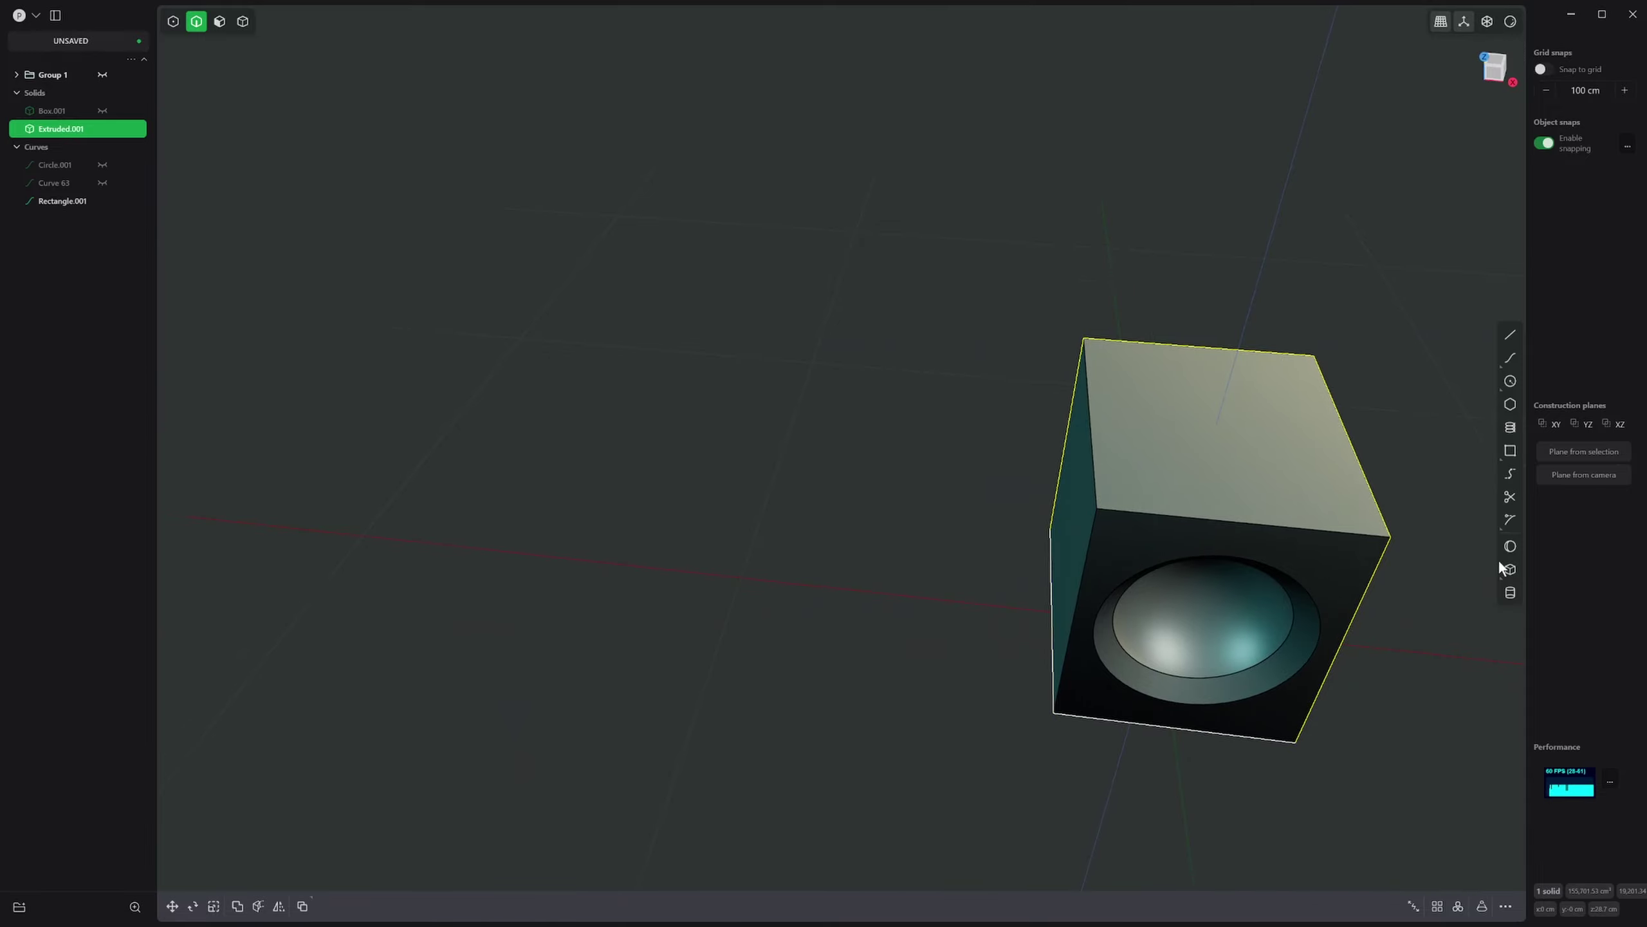
{"action": "left_click", "coordinate": [736, 576]}
{"action": "left_click", "coordinate": [751, 595]}
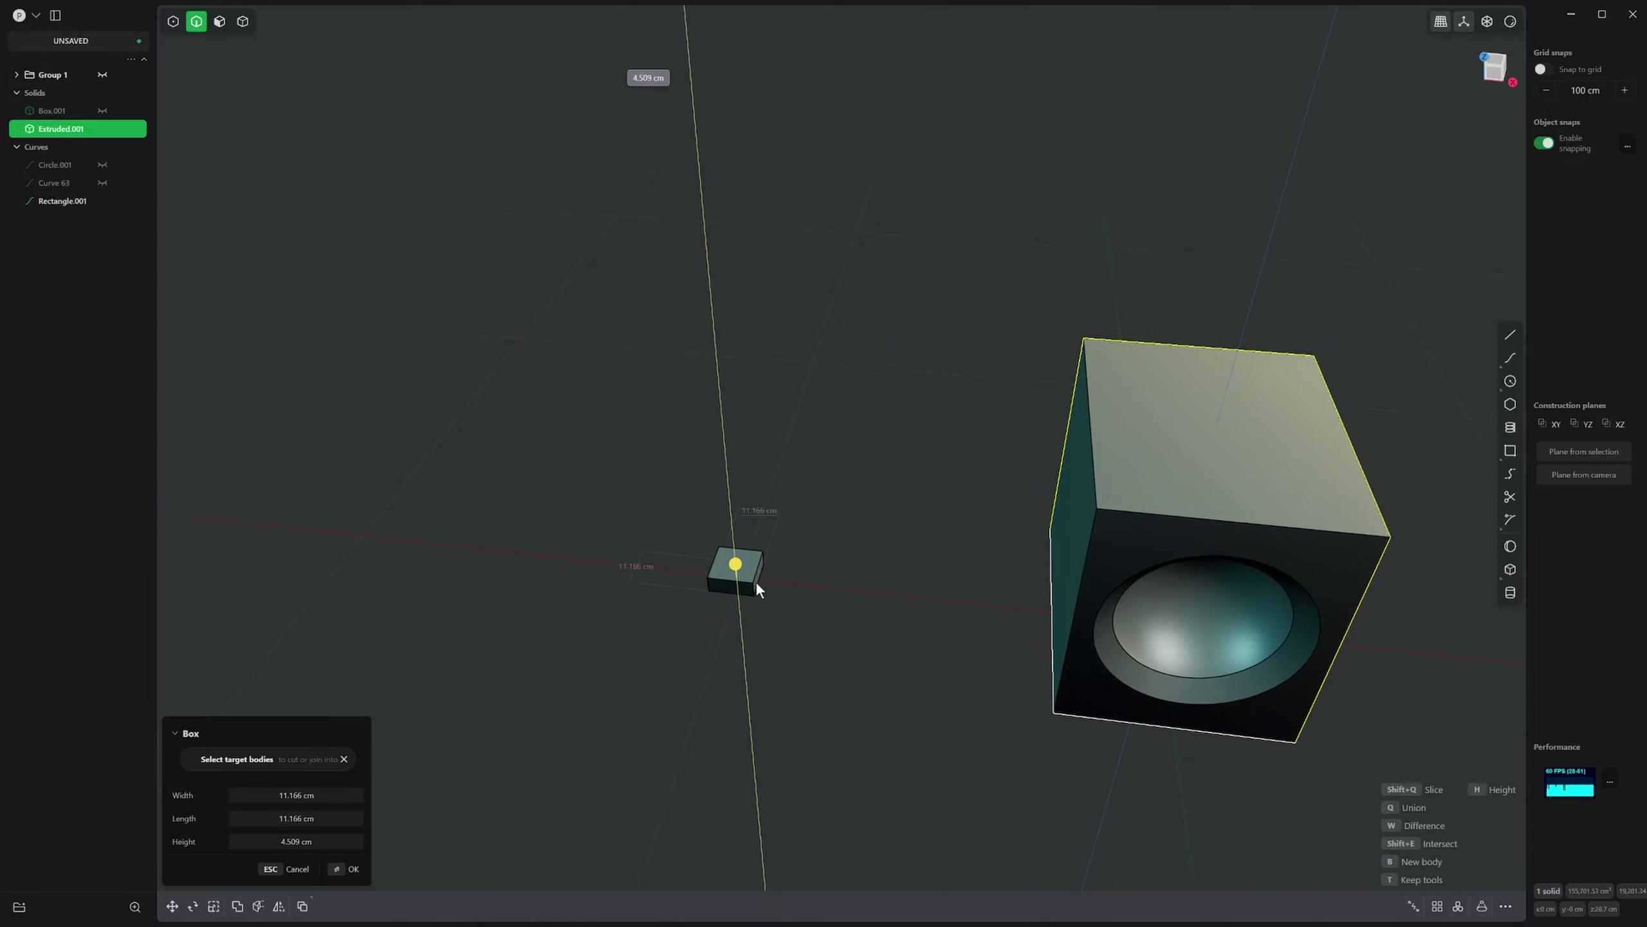
{"action": "left_click", "coordinate": [759, 561]}
{"action": "scroll", "coordinate": [739, 622], "scroll_direction": "up", "scroll_amount": 4}
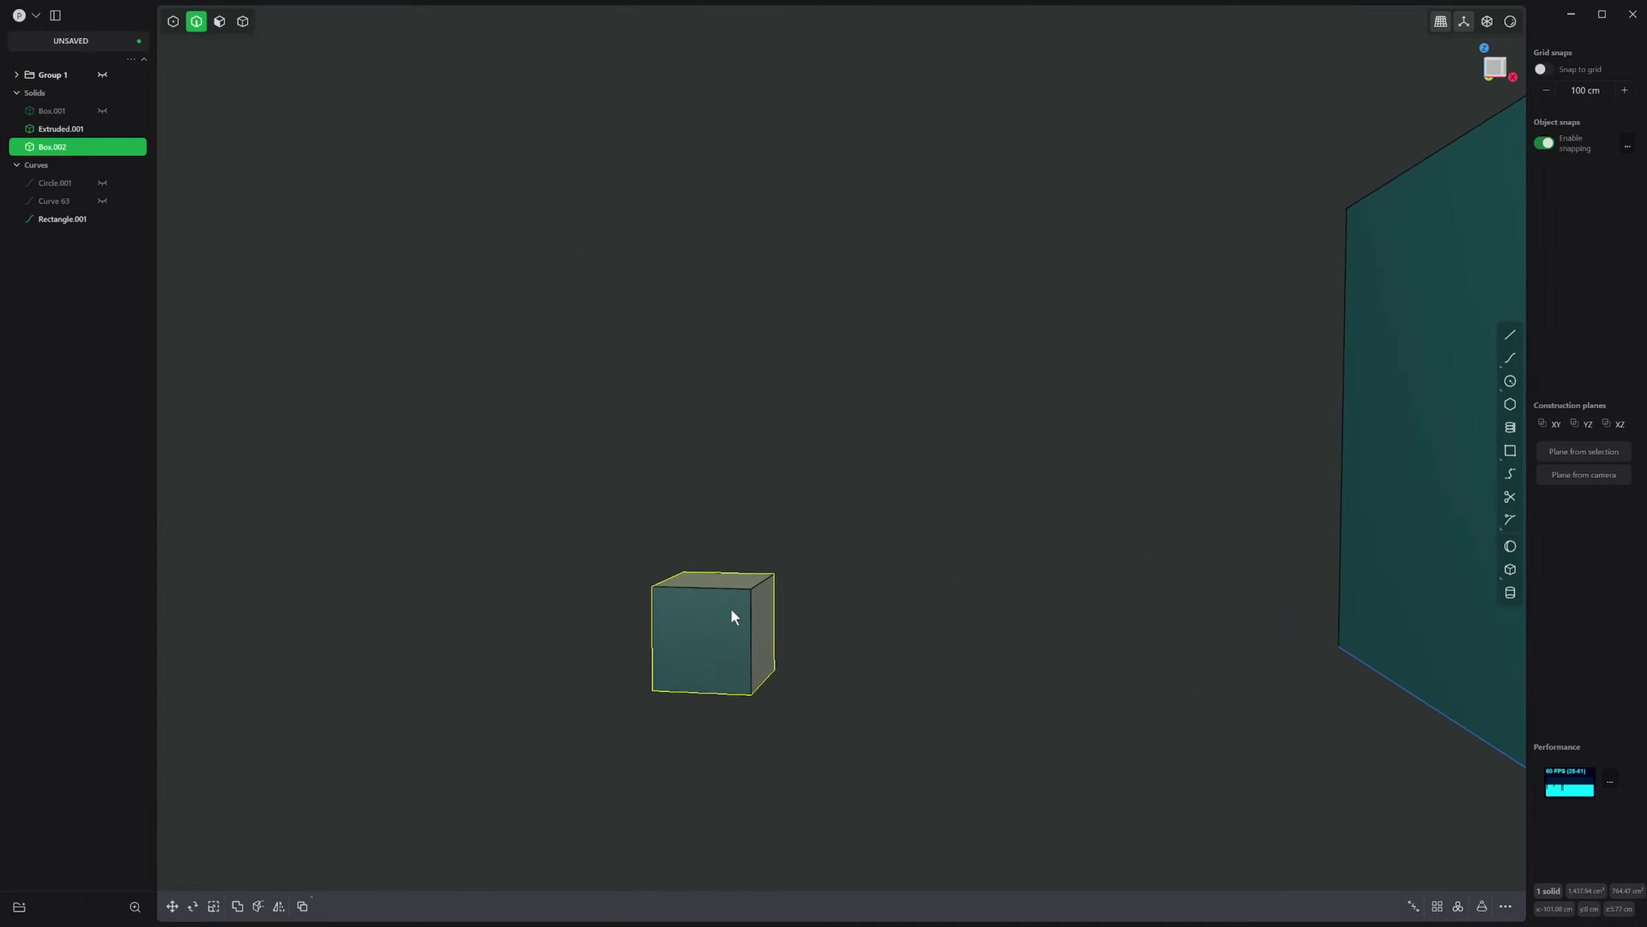
- Select all six faces of the small cube and enable point selection alongside face selection
{"action": "key", "text": "4"}
{"action": "key", "text": "3"}
{"action": "left_click_drag", "start_coordinate": [596, 523], "coordinate": [1032, 856]}
{"action": "key", "text": "o"}
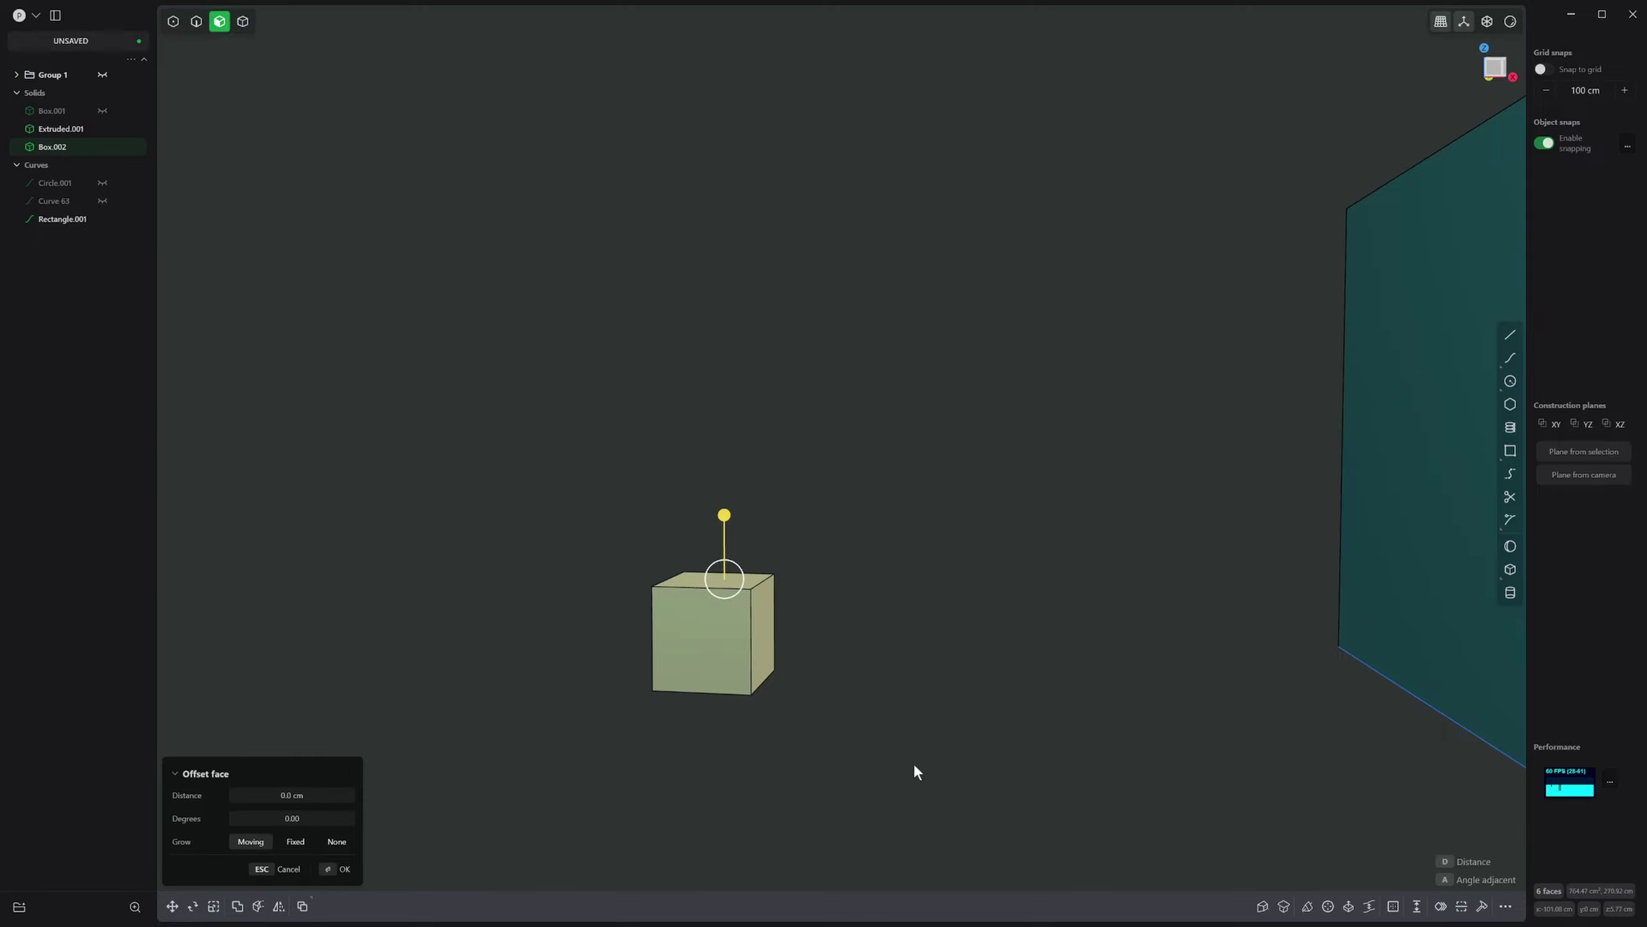
{"action": "middle_click_drag", "start_coordinate": [897, 752], "coordinate": [849, 542]}
{"action": "key", "text": "shift+1"}
- Scale the small cube's face control points inward to about 0.11 to make its sides concave
{"action": "scroll", "coordinate": [680, 623], "scroll_direction": "up", "scroll_amount": 3}
{"action": "left_click", "coordinate": [983, 552]}
{"action": "middle_click_drag", "start_coordinate": [530, 575], "coordinate": [890, 617]}
{"action": "key", "text": "s"}
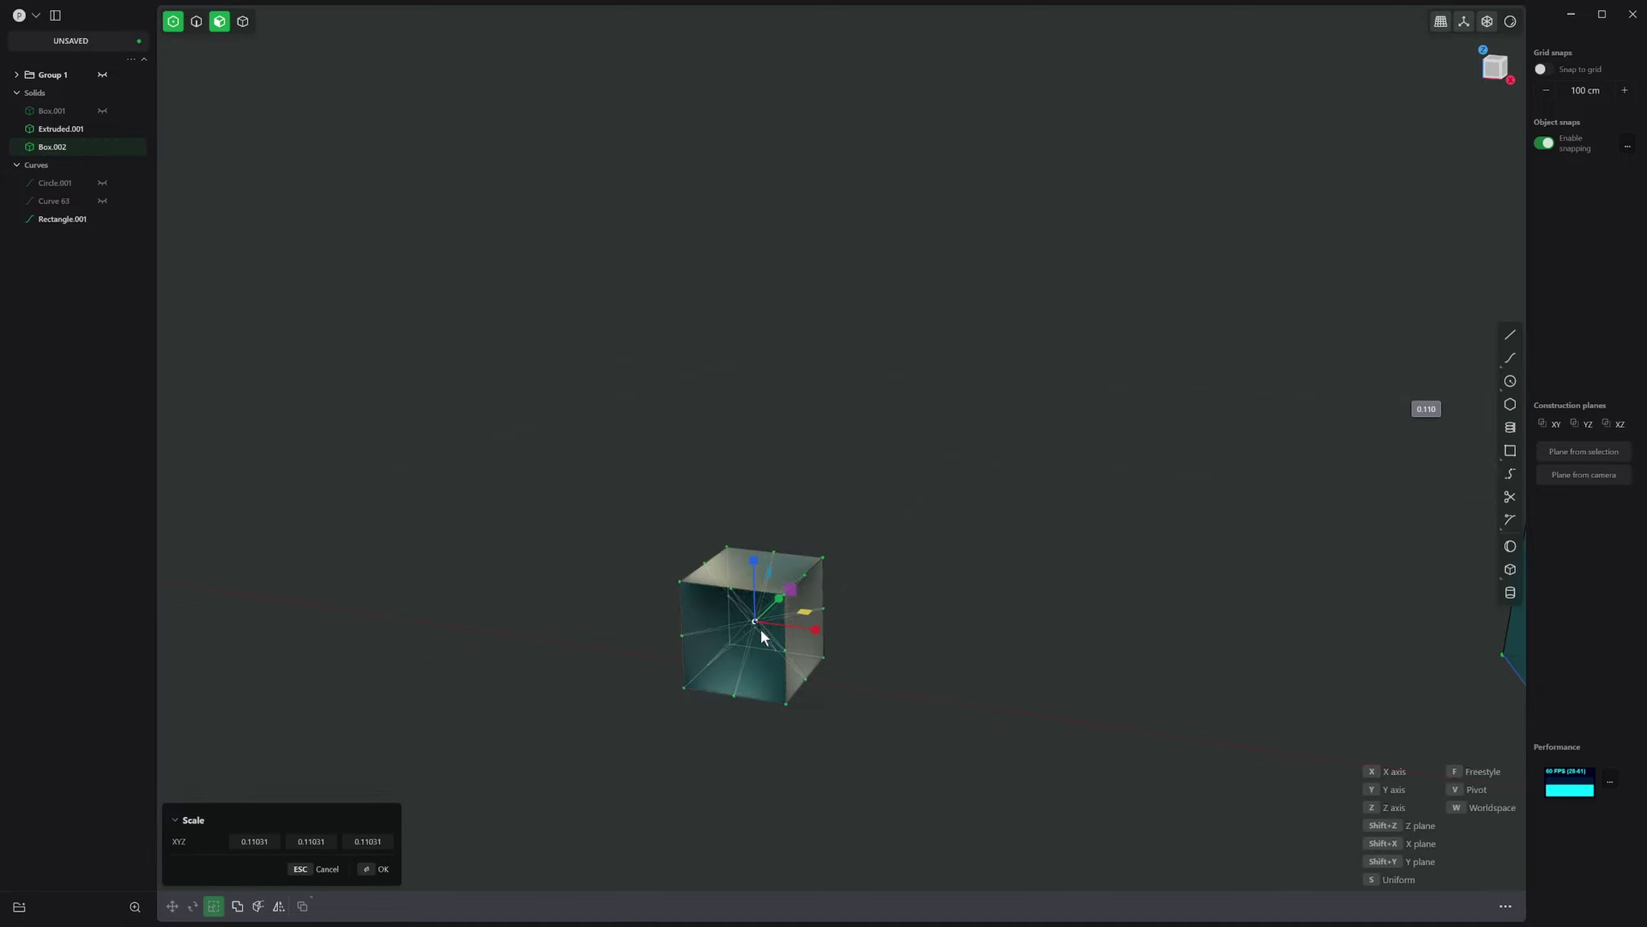
{"action": "left_click", "coordinate": [761, 629]}
{"action": "right_click", "coordinate": [760, 629]}
- Fillet all twelve edges of the concave cube by about 1.6 cm
{"action": "key", "text": "2"}
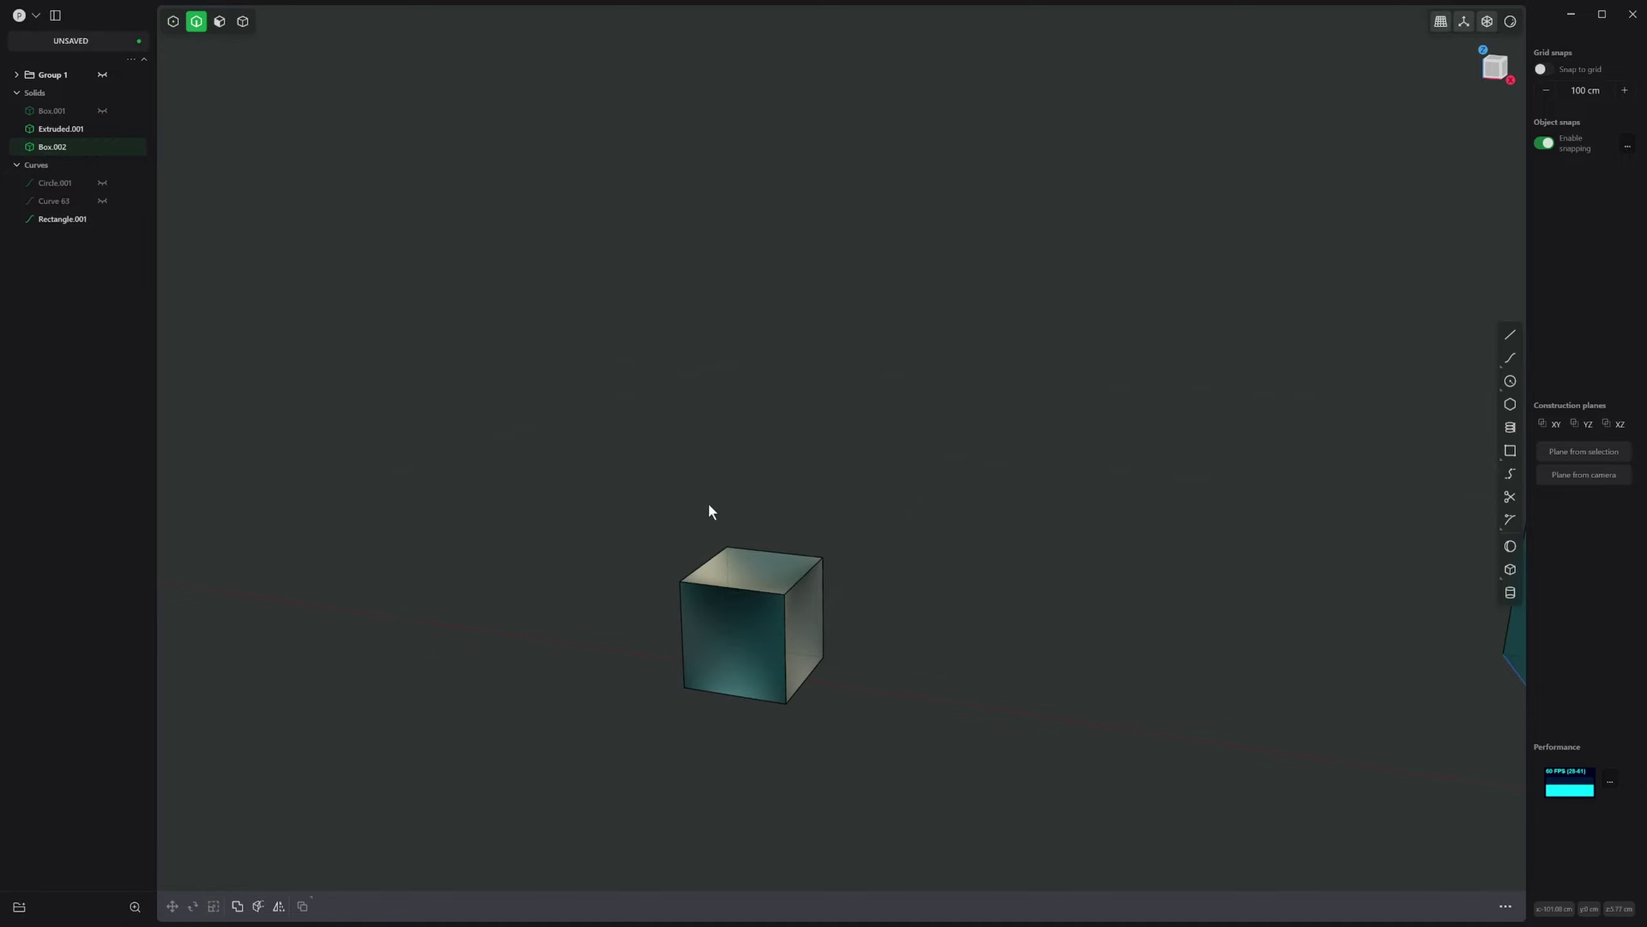
{"action": "left_click_drag", "start_coordinate": [612, 486], "coordinate": [921, 785]}
{"action": "key", "text": "f"}
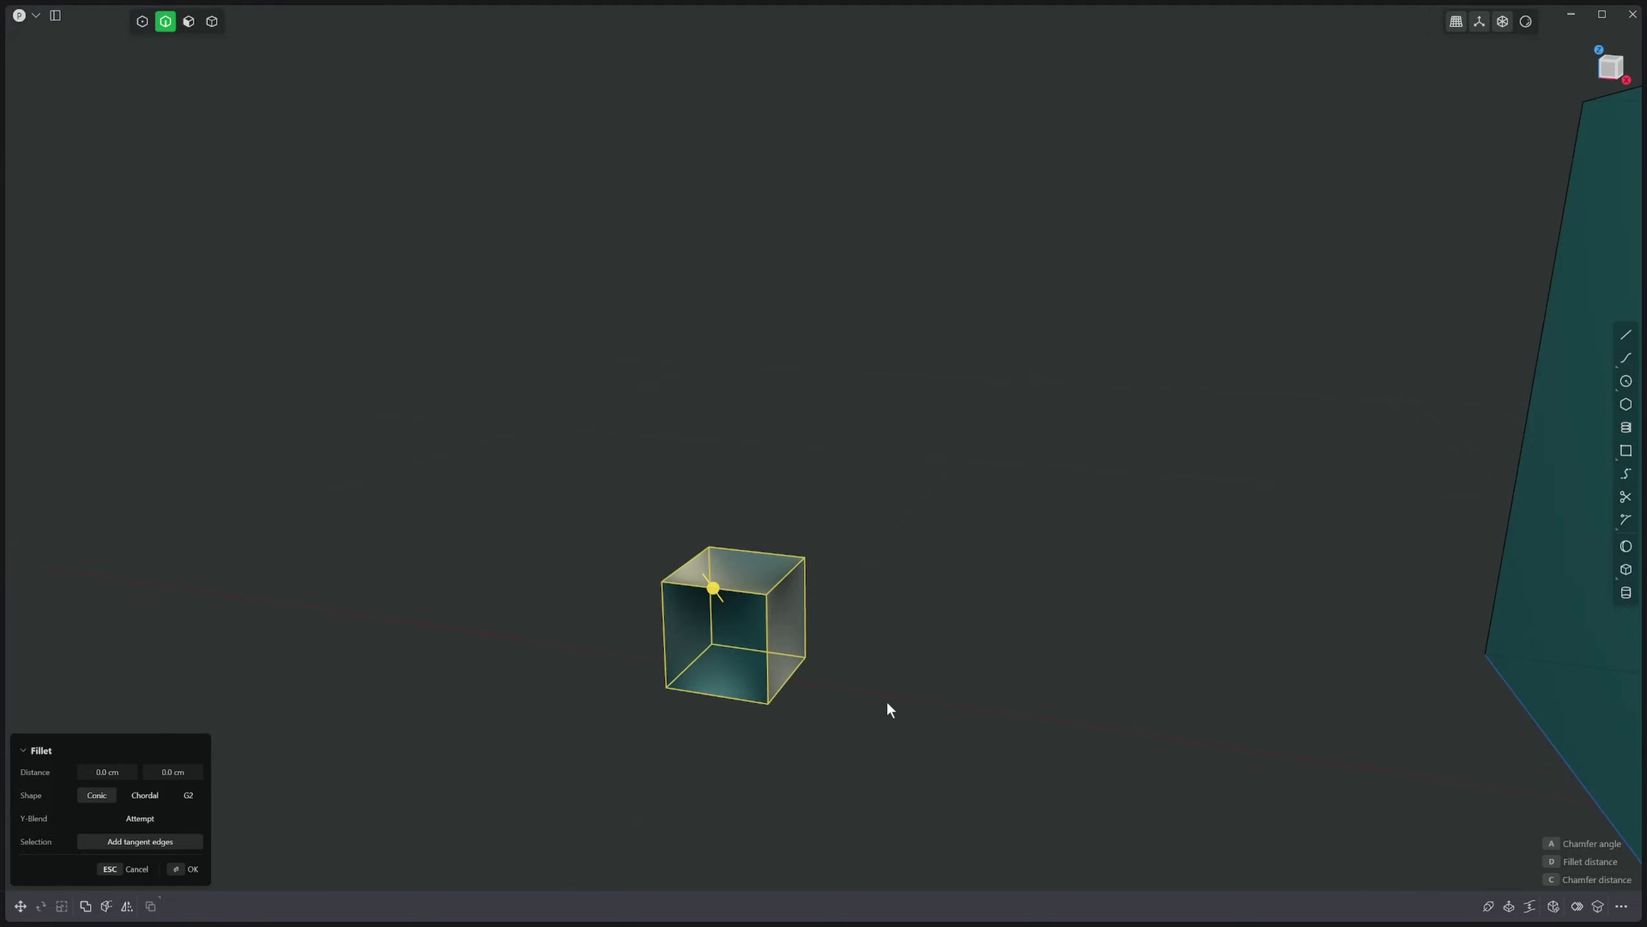
{"action": "left_click_drag", "start_coordinate": [740, 594], "coordinate": [736, 582]}
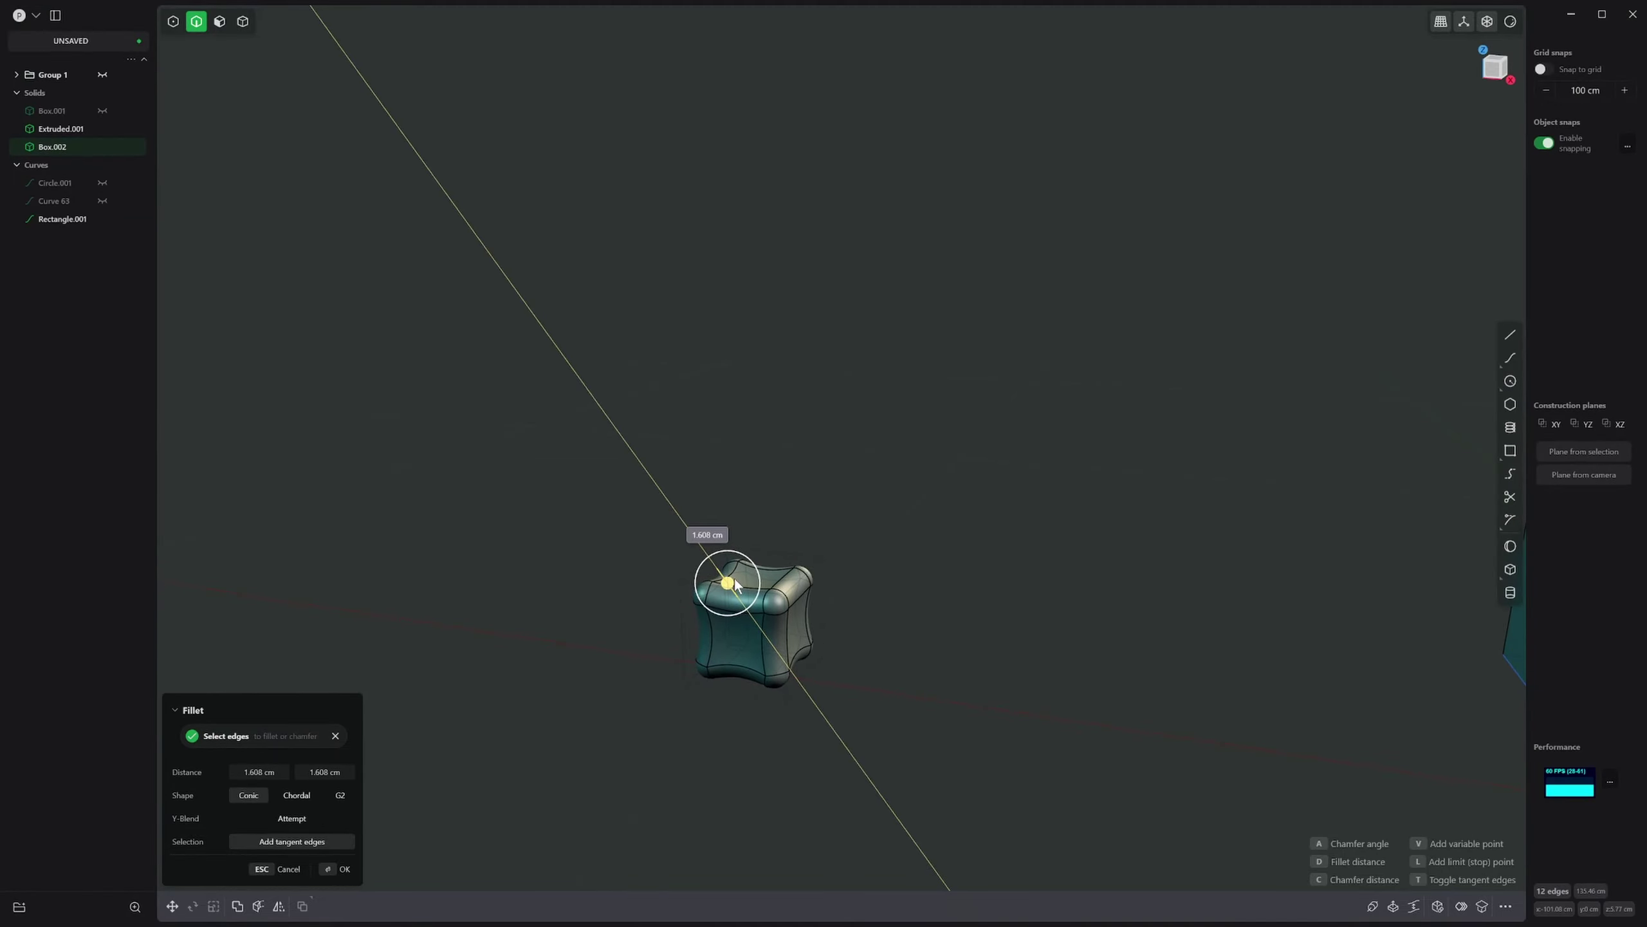
{"action": "key", "text": "Return"}
- Stretch the rounded concave cube along the Z axis
{"action": "key", "text": "s"}
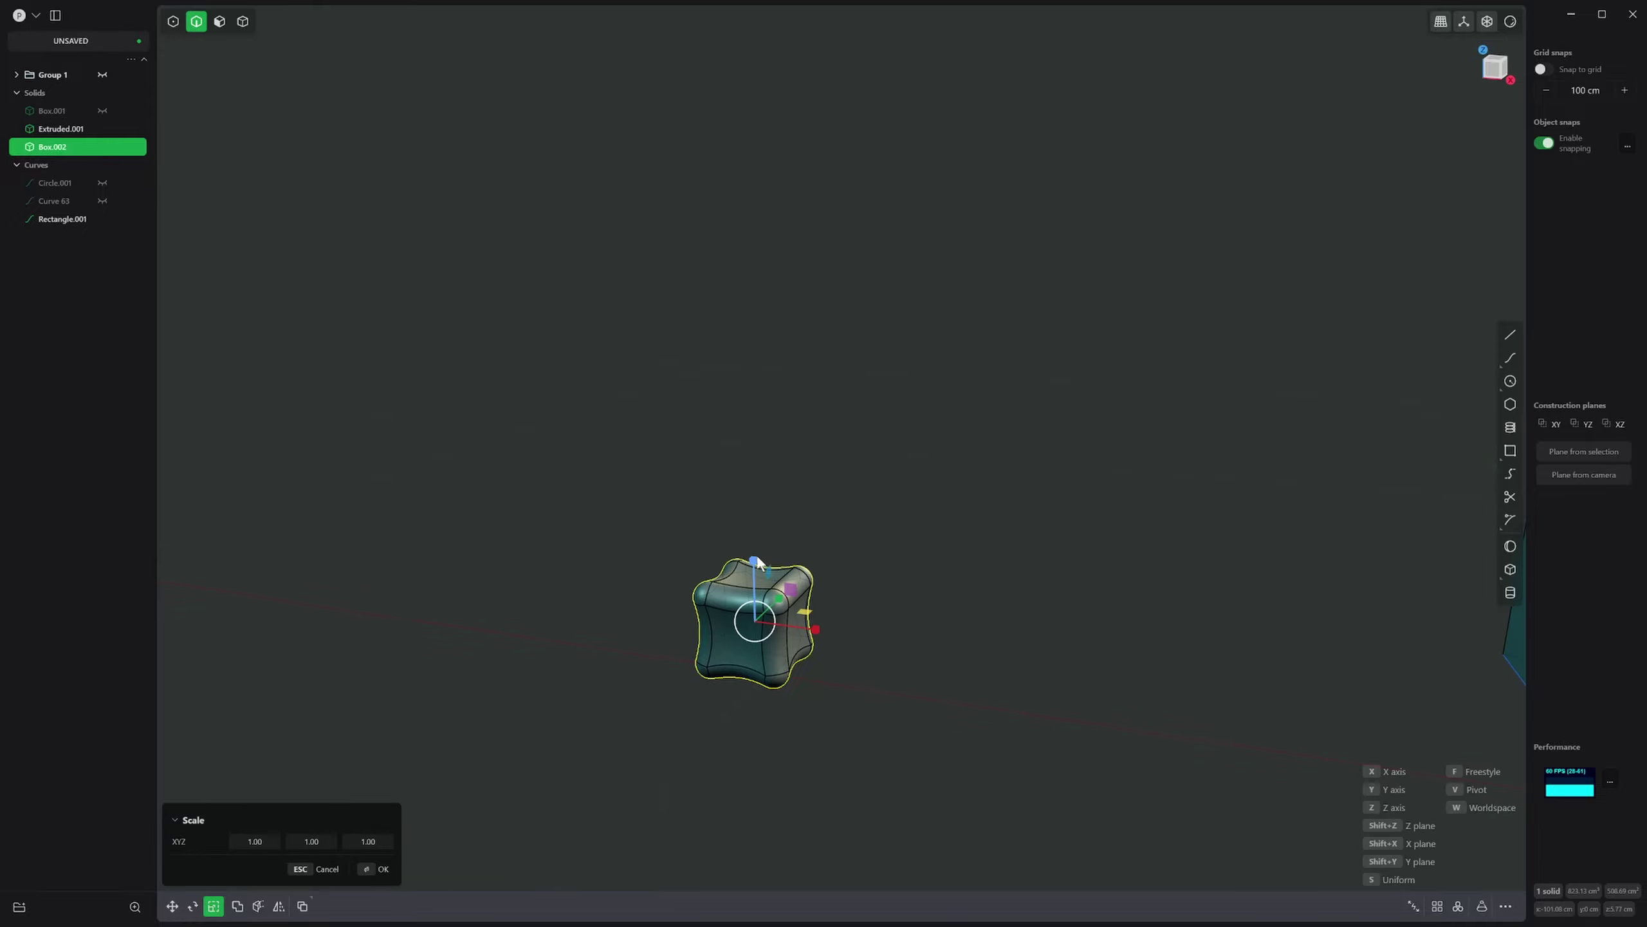
{"action": "left_click_drag", "start_coordinate": [758, 560], "coordinate": [760, 540]}
{"action": "key", "text": "Return"}
- Place a scaled-down copy of the rounded piece on the lowest part of the cavity's chamfered rim
{"action": "middle_click_drag", "start_coordinate": [823, 700], "coordinate": [787, 758]}
{"action": "key", "text": "ctrl+d"}
{"action": "middle_click_drag", "start_coordinate": [997, 672], "coordinate": [1013, 767]}
{"action": "key", "text": "ctrl+d"}
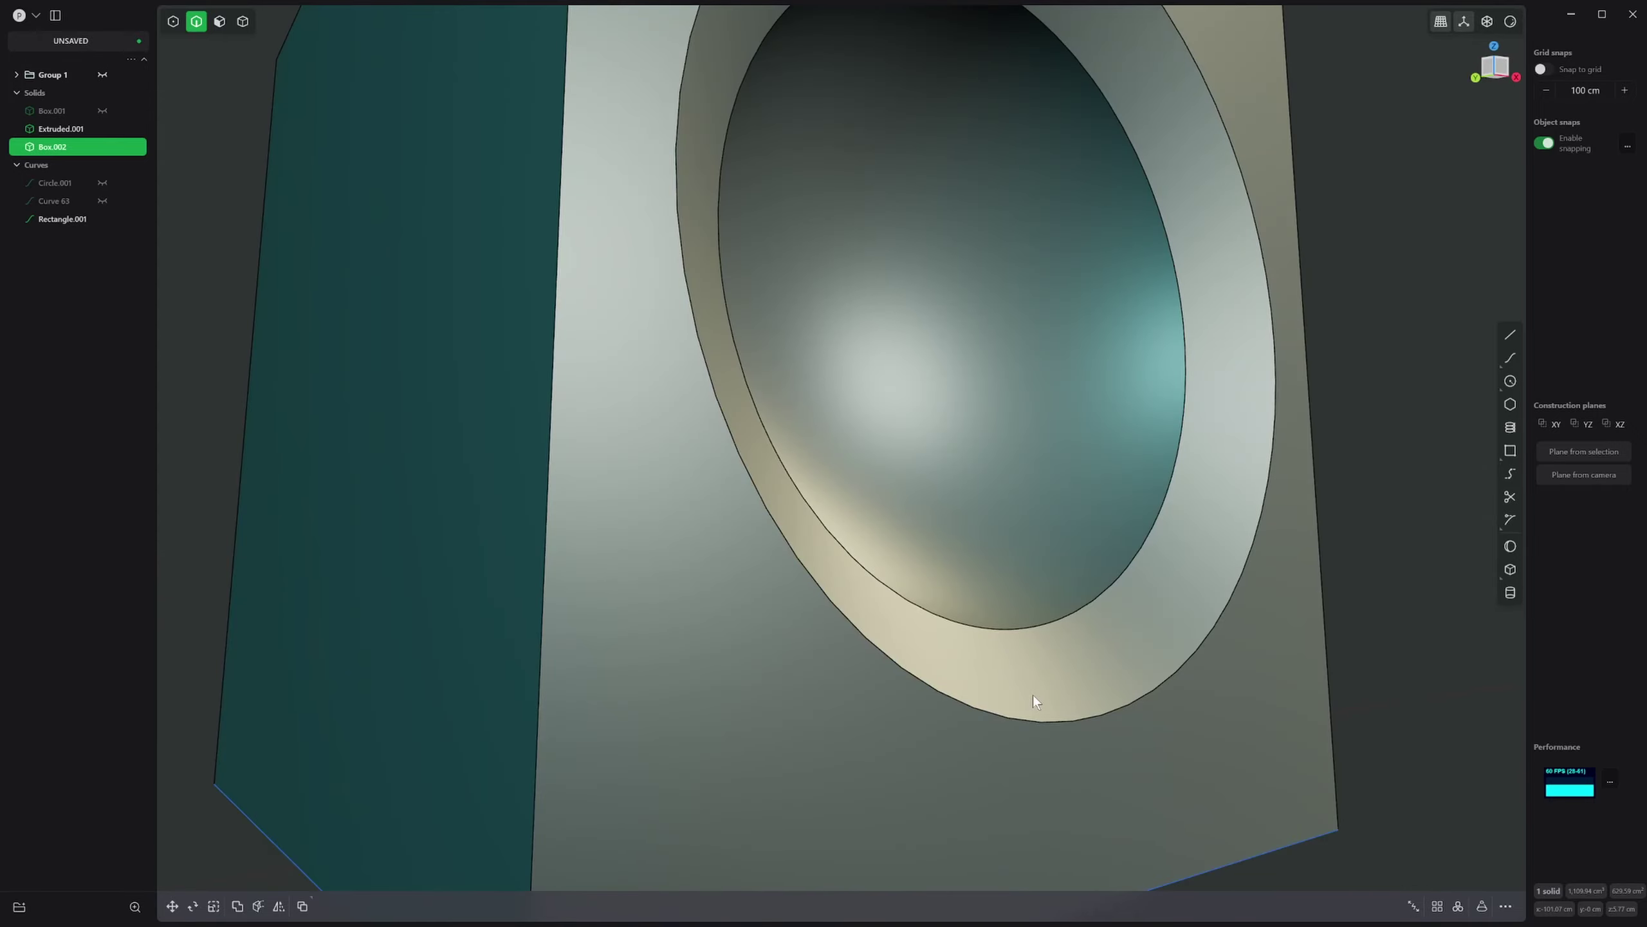
{"action": "key", "text": "ctrl+d"}
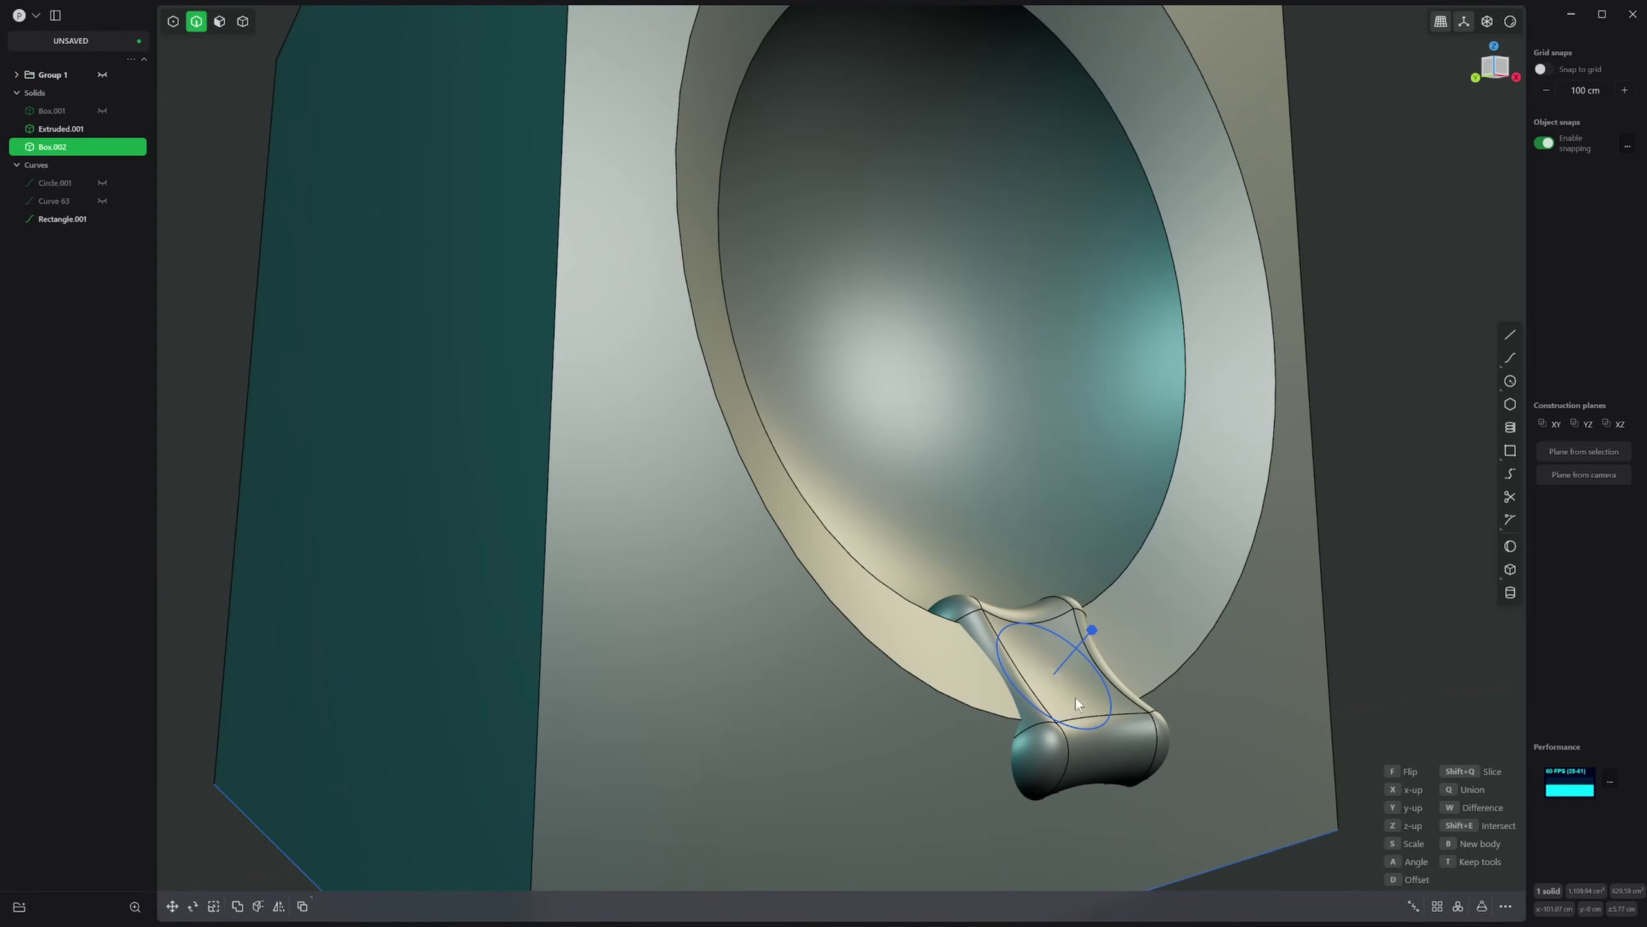
{"action": "scroll", "coordinate": [1076, 704], "scroll_direction": "down", "scroll_amount": 5}
{"action": "scroll", "coordinate": [1095, 713], "scroll_direction": "up", "scroll_amount": 2}
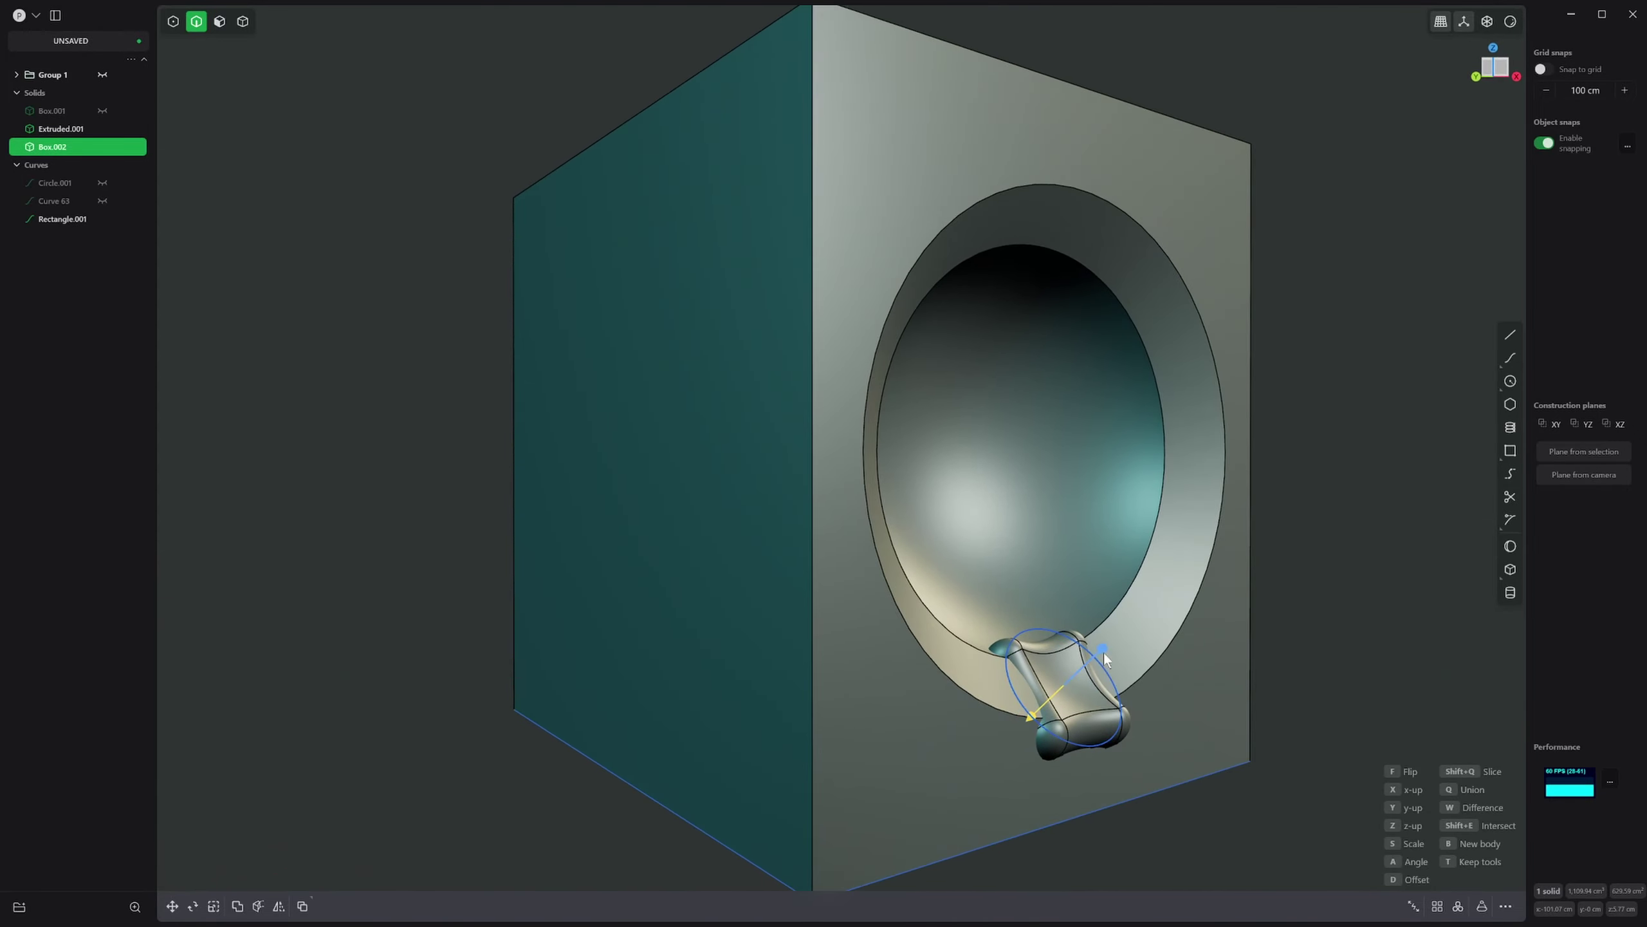
{"action": "key", "text": "s"}
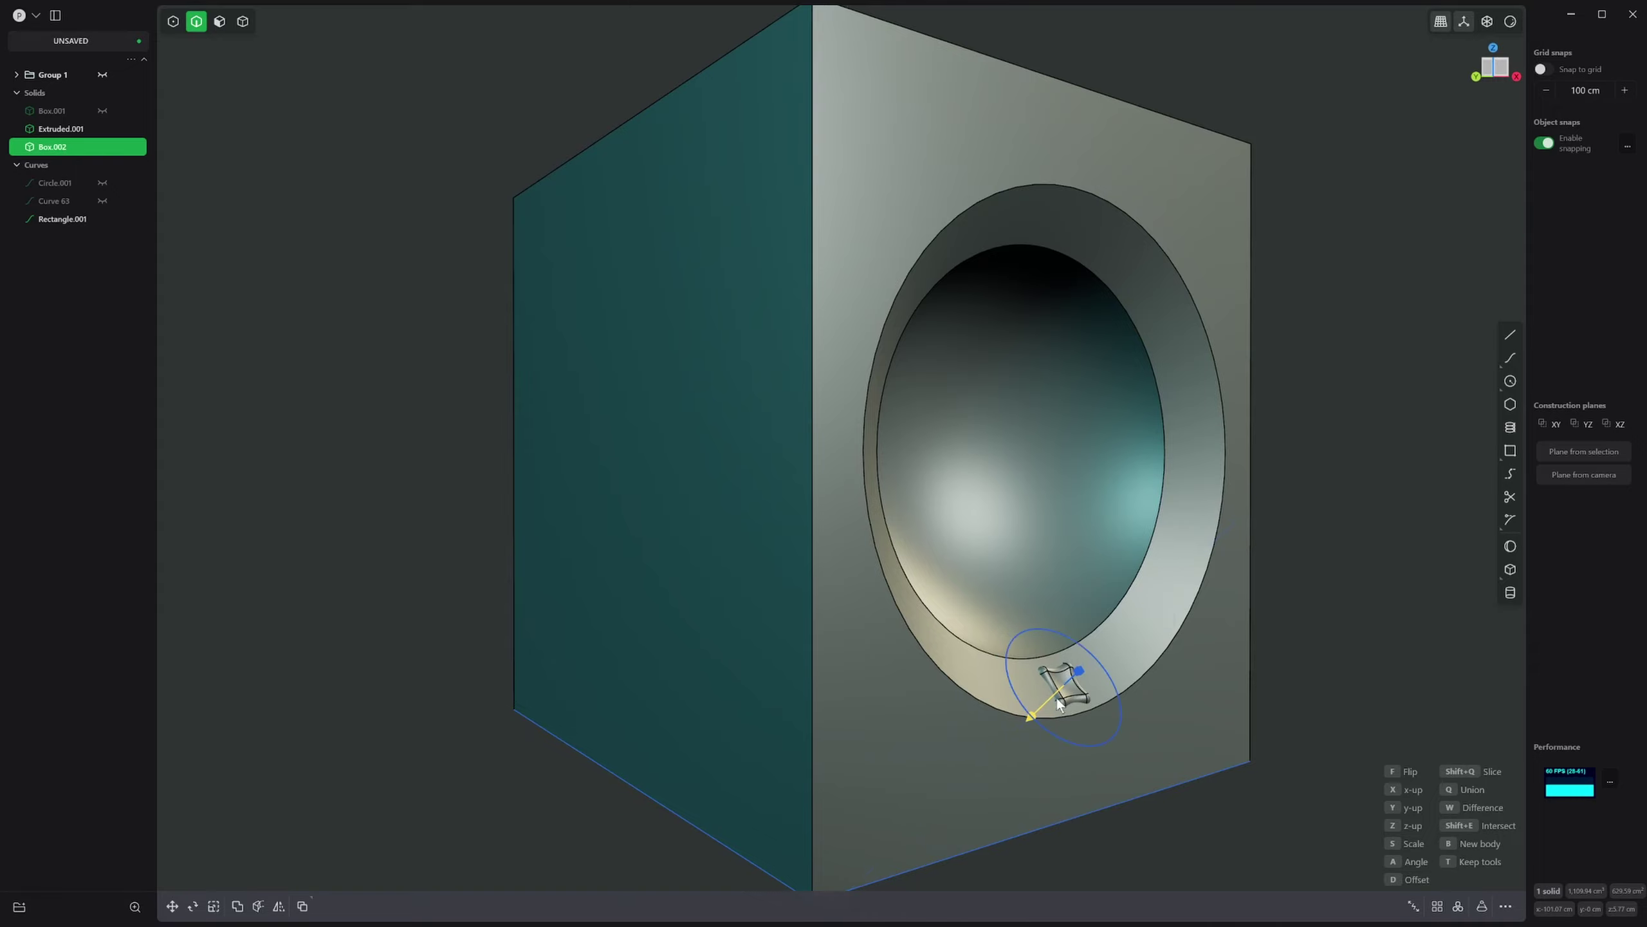
{"action": "middle_click_drag", "start_coordinate": [1000, 747], "coordinate": [1014, 722]}
{"action": "left_click_drag", "start_coordinate": [1004, 754], "coordinate": [1022, 729]}
{"action": "right_click", "coordinate": [1022, 729]}
{"action": "middle_click_drag", "start_coordinate": [1154, 730], "coordinate": [1050, 761]}
{"action": "scroll", "coordinate": [1154, 720], "scroll_direction": "up", "scroll_amount": 2}
{"action": "key", "text": "Escape"}
- Start a radial array of the small rim piece around the center of the spherical cavity
{"action": "scroll", "coordinate": [1038, 740], "scroll_direction": "down", "scroll_amount": 3}
{"action": "scroll", "coordinate": [940, 747], "scroll_direction": "up", "scroll_amount": 5}
{"action": "scroll", "coordinate": [933, 732], "scroll_direction": "up", "scroll_amount": 4}
{"action": "key", "text": "4"}
{"action": "left_click", "coordinate": [939, 736]}
{"action": "scroll", "coordinate": [939, 736], "scroll_direction": "down", "scroll_amount": 5}
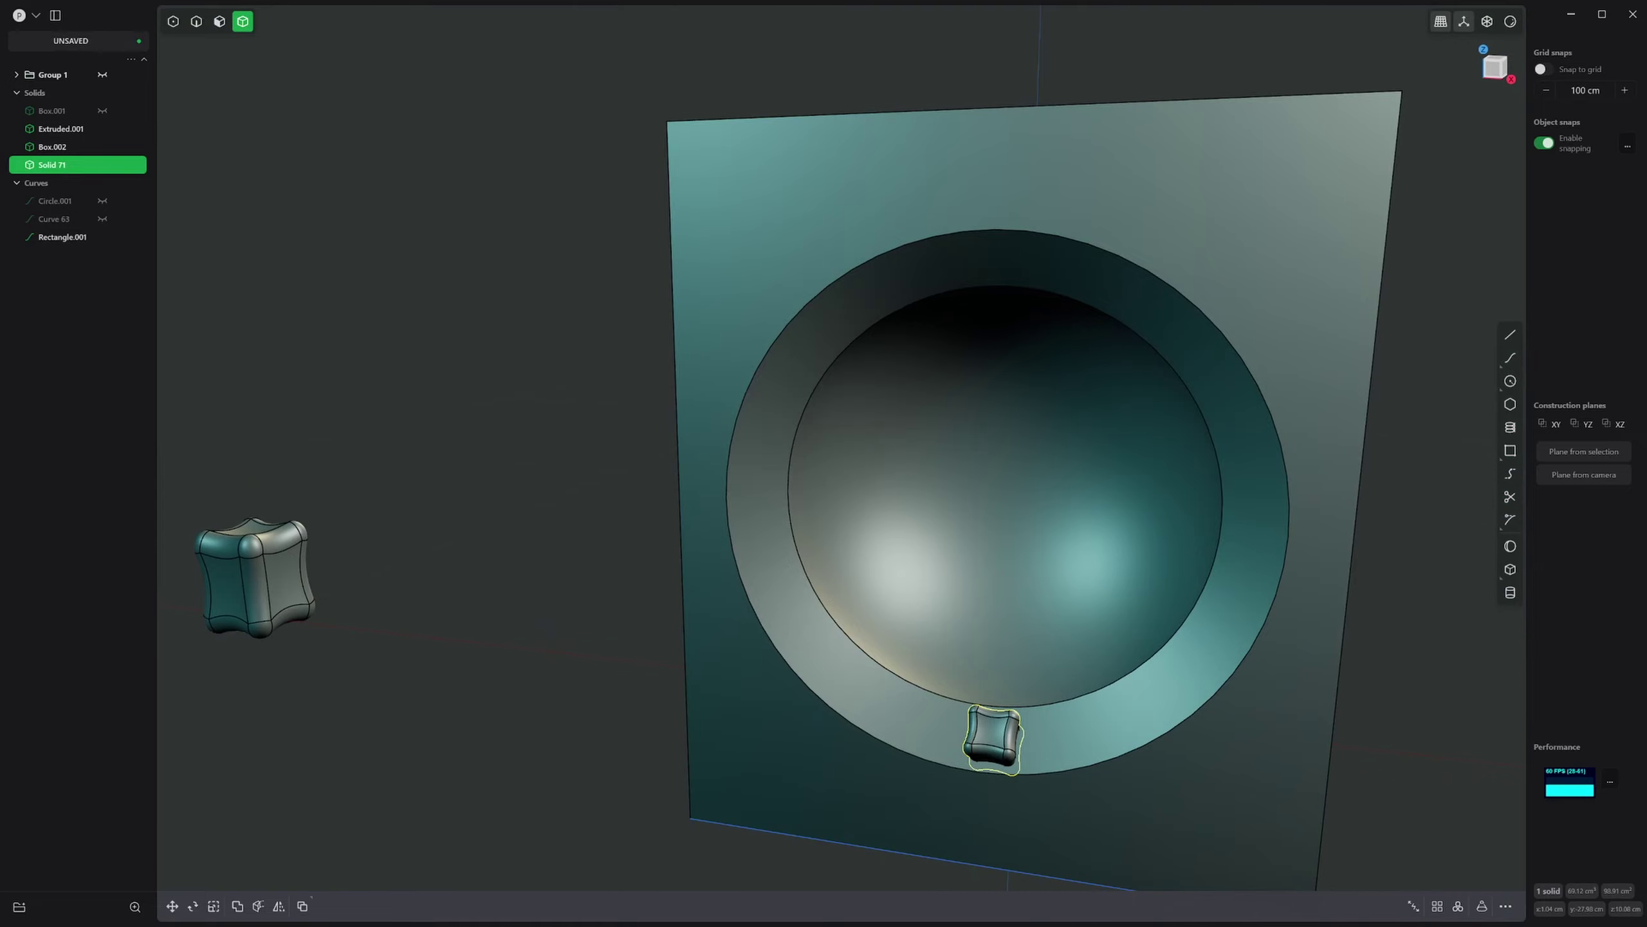
{"action": "left_click", "coordinate": [1458, 905]}
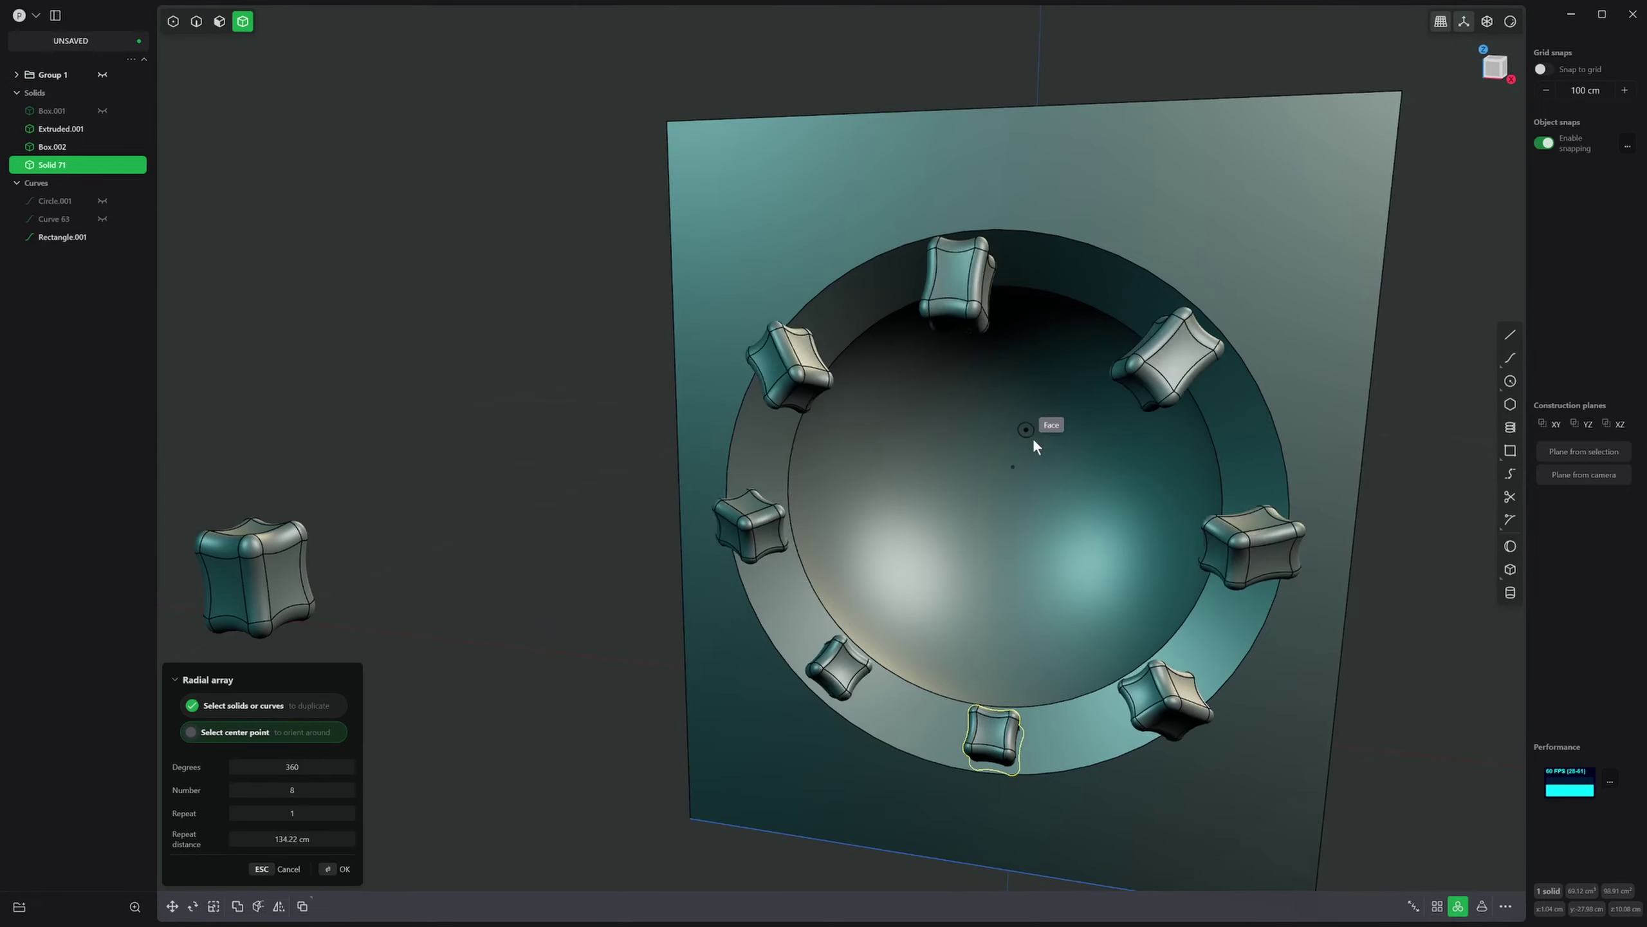
{"action": "left_click", "coordinate": [994, 507]}
- Set the radial array to 10 copies over 360 degrees and apply it
{"action": "scroll", "coordinate": [994, 506], "scroll_direction": "down", "scroll_amount": 3}
{"action": "middle_click_drag", "start_coordinate": [993, 505], "coordinate": [1020, 461]}
{"action": "scroll", "coordinate": [1020, 461], "scroll_direction": "up", "scroll_amount": 2, "text": "shift"}
{"action": "scroll", "coordinate": [1020, 462], "scroll_direction": "down", "scroll_amount": 2, "text": "shift"}
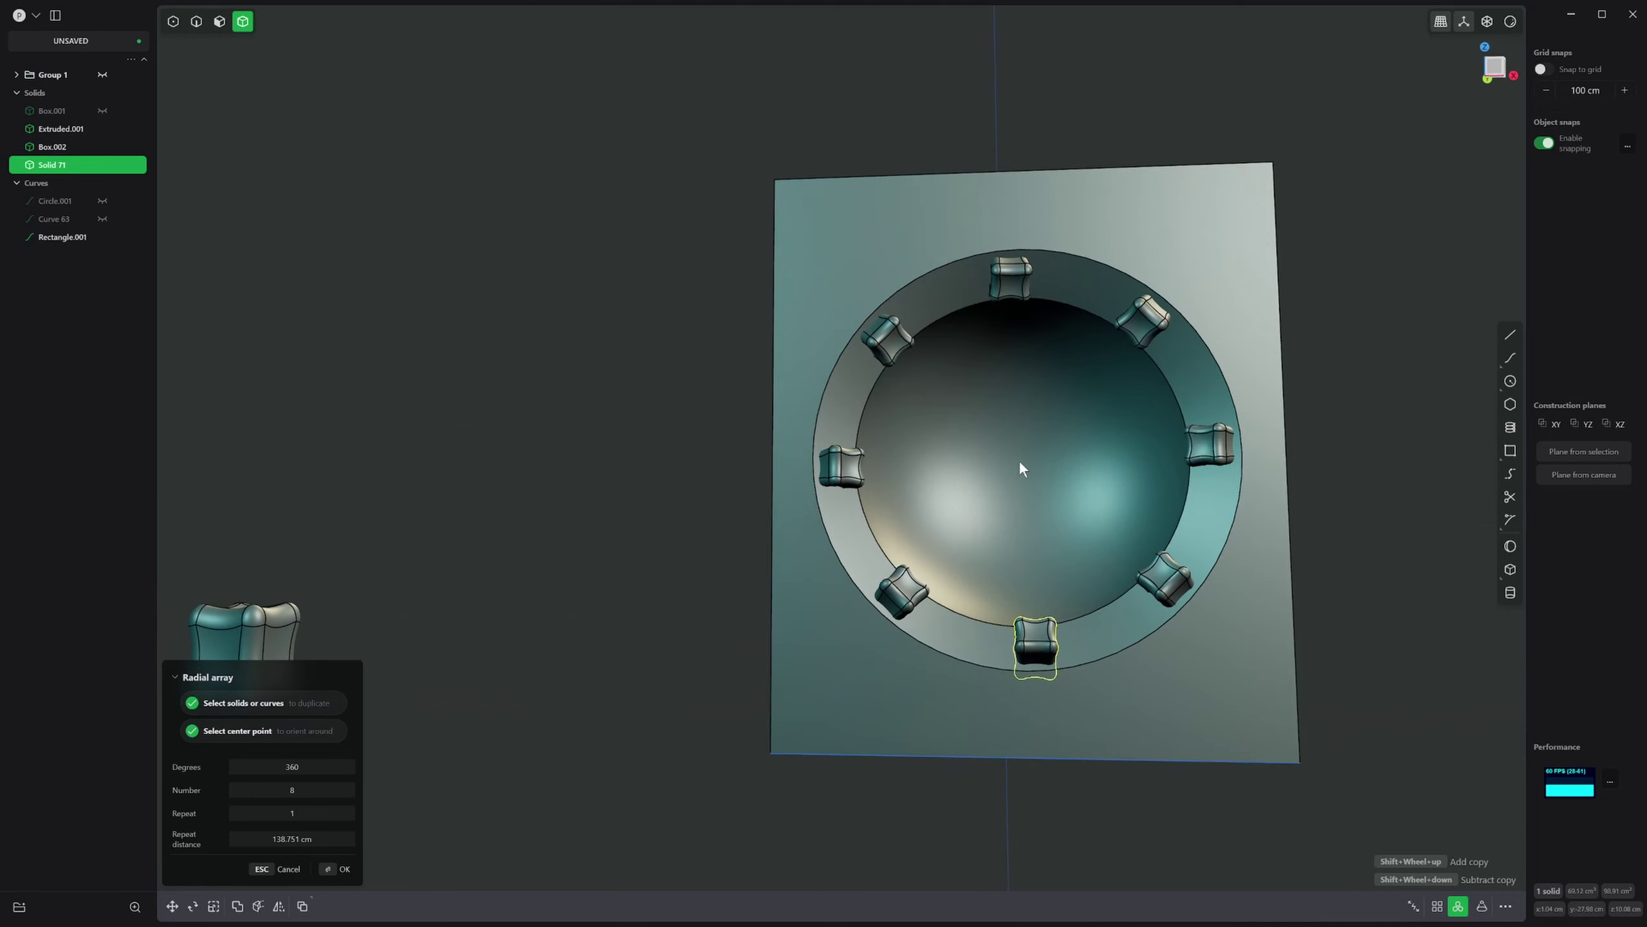
{"action": "scroll", "coordinate": [1020, 459], "scroll_direction": "up", "scroll_amount": 2, "text": "shift"}
{"action": "middle_click_drag", "start_coordinate": [1019, 459], "coordinate": [1006, 469]}
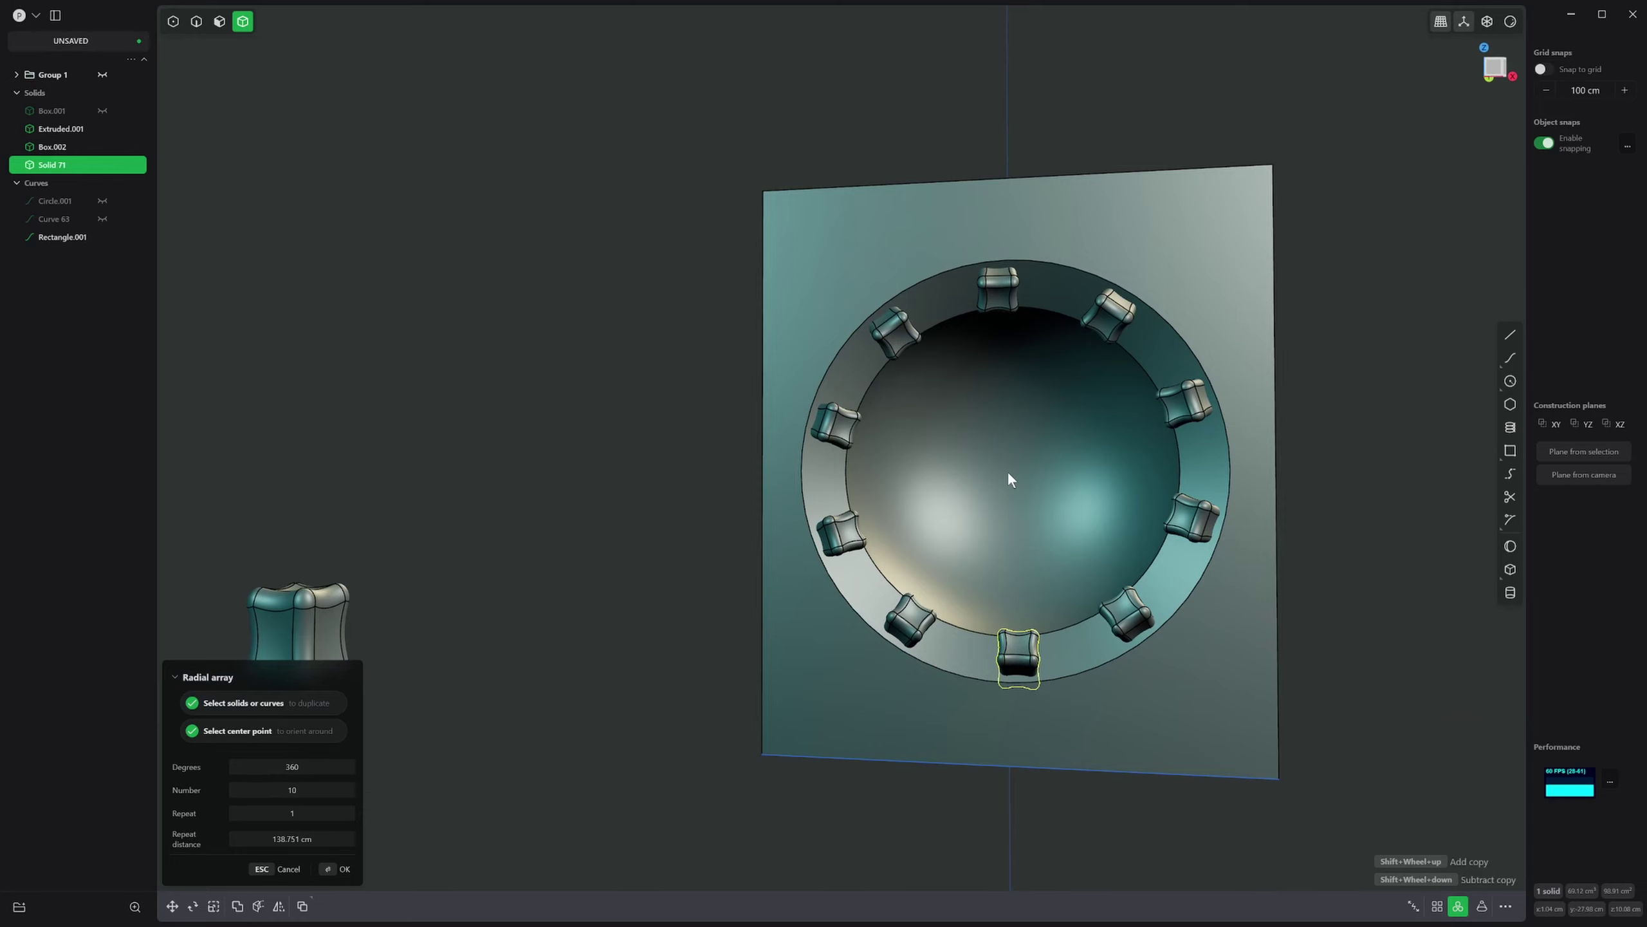
{"action": "key", "text": "Return"}
- Delete the three uppermost array pieces from the cavity's rim
{"action": "scroll", "coordinate": [875, 249], "scroll_direction": "up", "scroll_amount": 3}
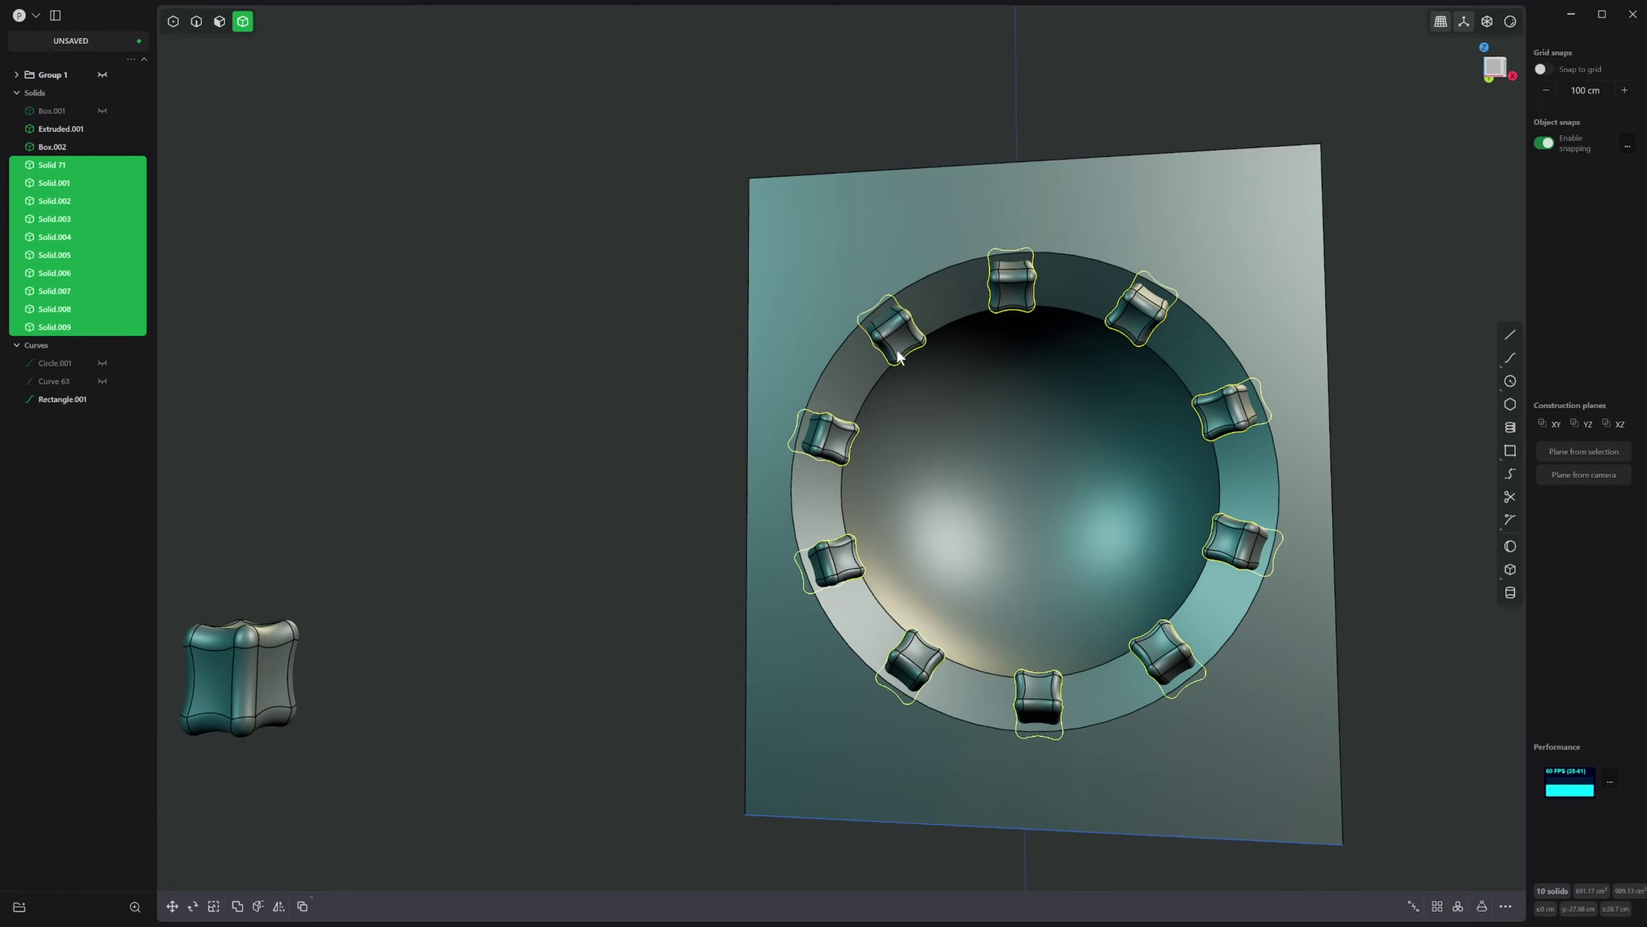
{"action": "key", "text": "Escape"}
{"action": "left_click", "coordinate": [1023, 295]}
{"action": "left_click", "coordinate": [1149, 319]}
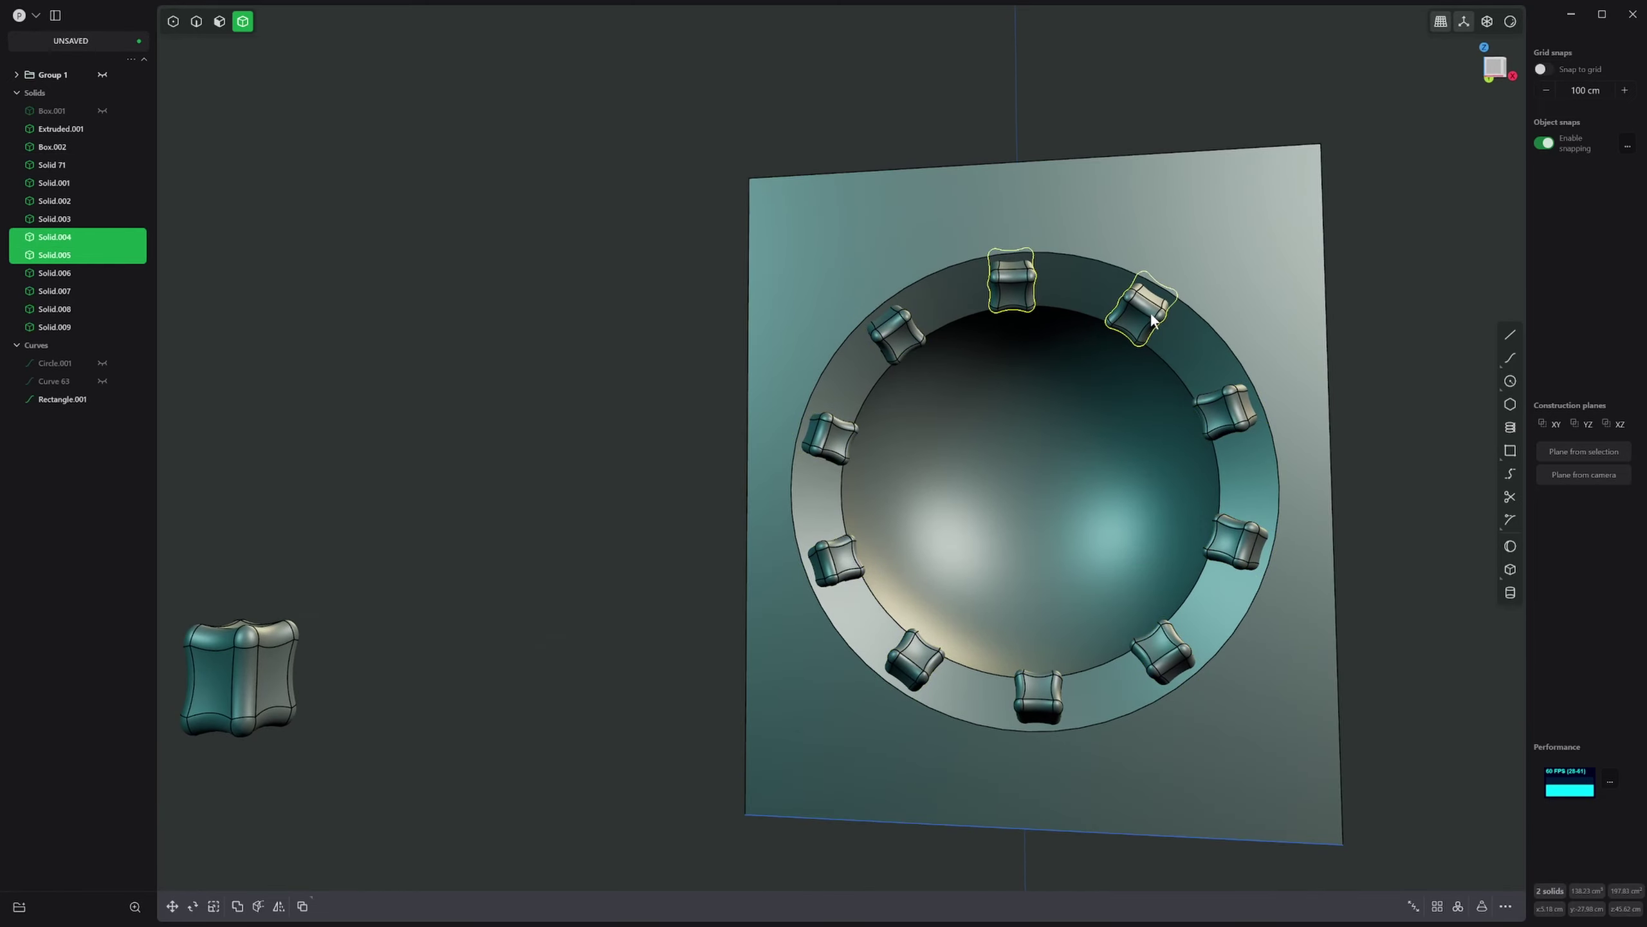
{"action": "left_click", "coordinate": [895, 334], "text": "shift"}
{"action": "key", "text": "Delete"}
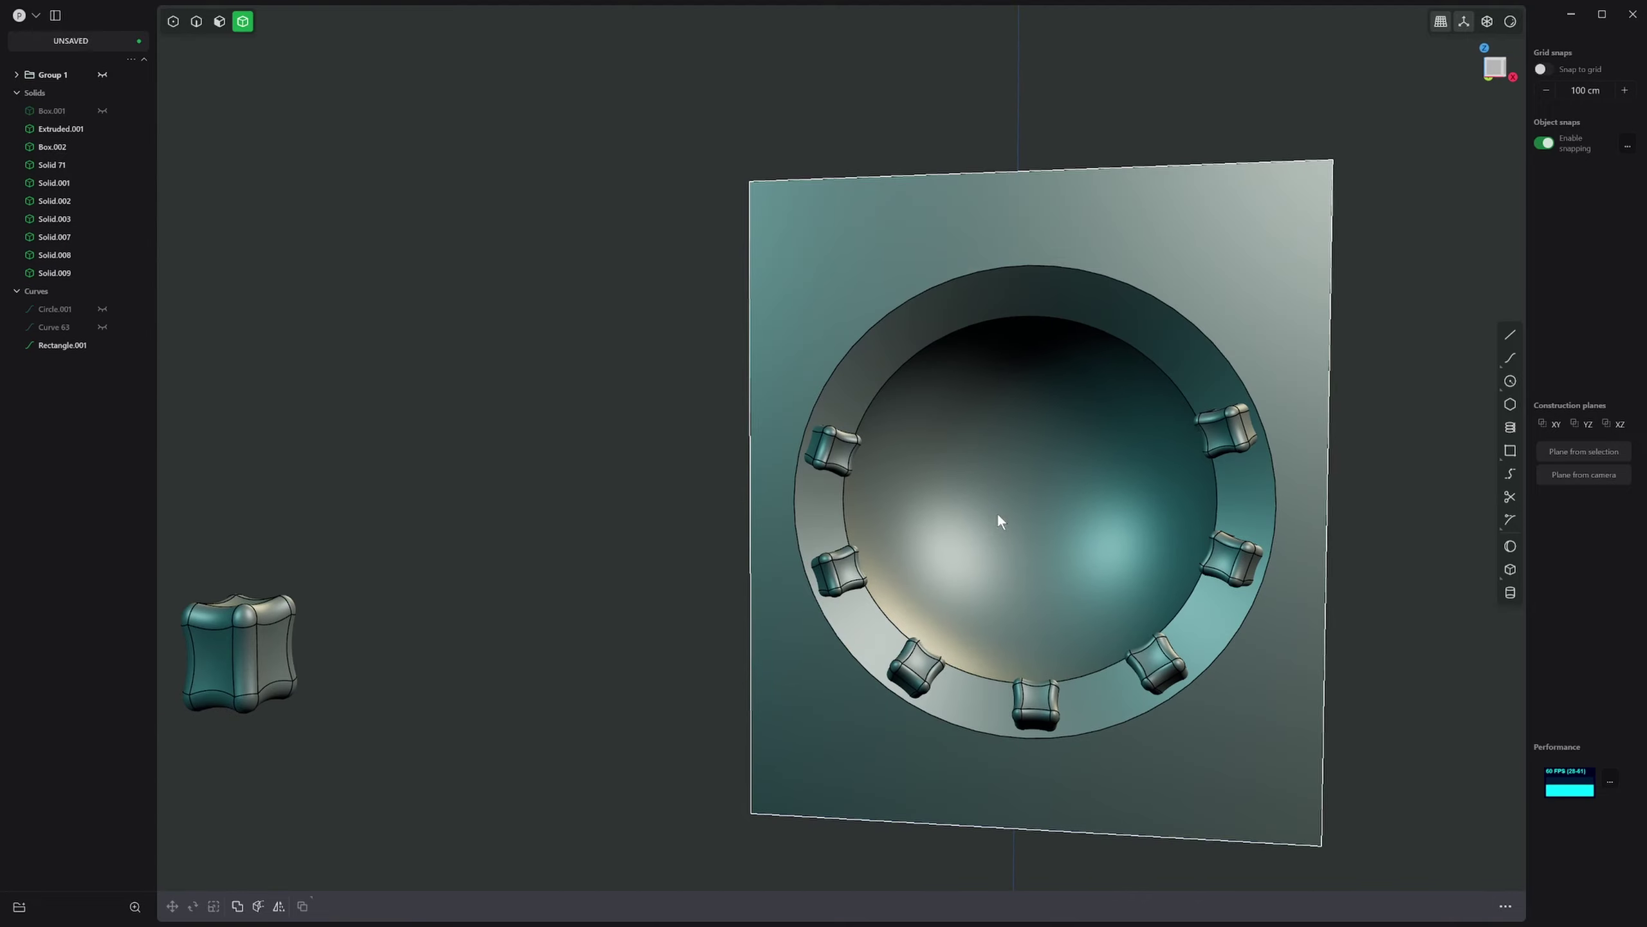
- Draw a bridge curve from the upper-right rim piece to a point near the cavity's center, and hide the curve
{"action": "scroll", "coordinate": [979, 468], "scroll_direction": "up", "scroll_amount": 3}
{"action": "middle_click_drag", "start_coordinate": [979, 468], "coordinate": [1450, 481]}
{"action": "left_click", "coordinate": [1510, 474]}
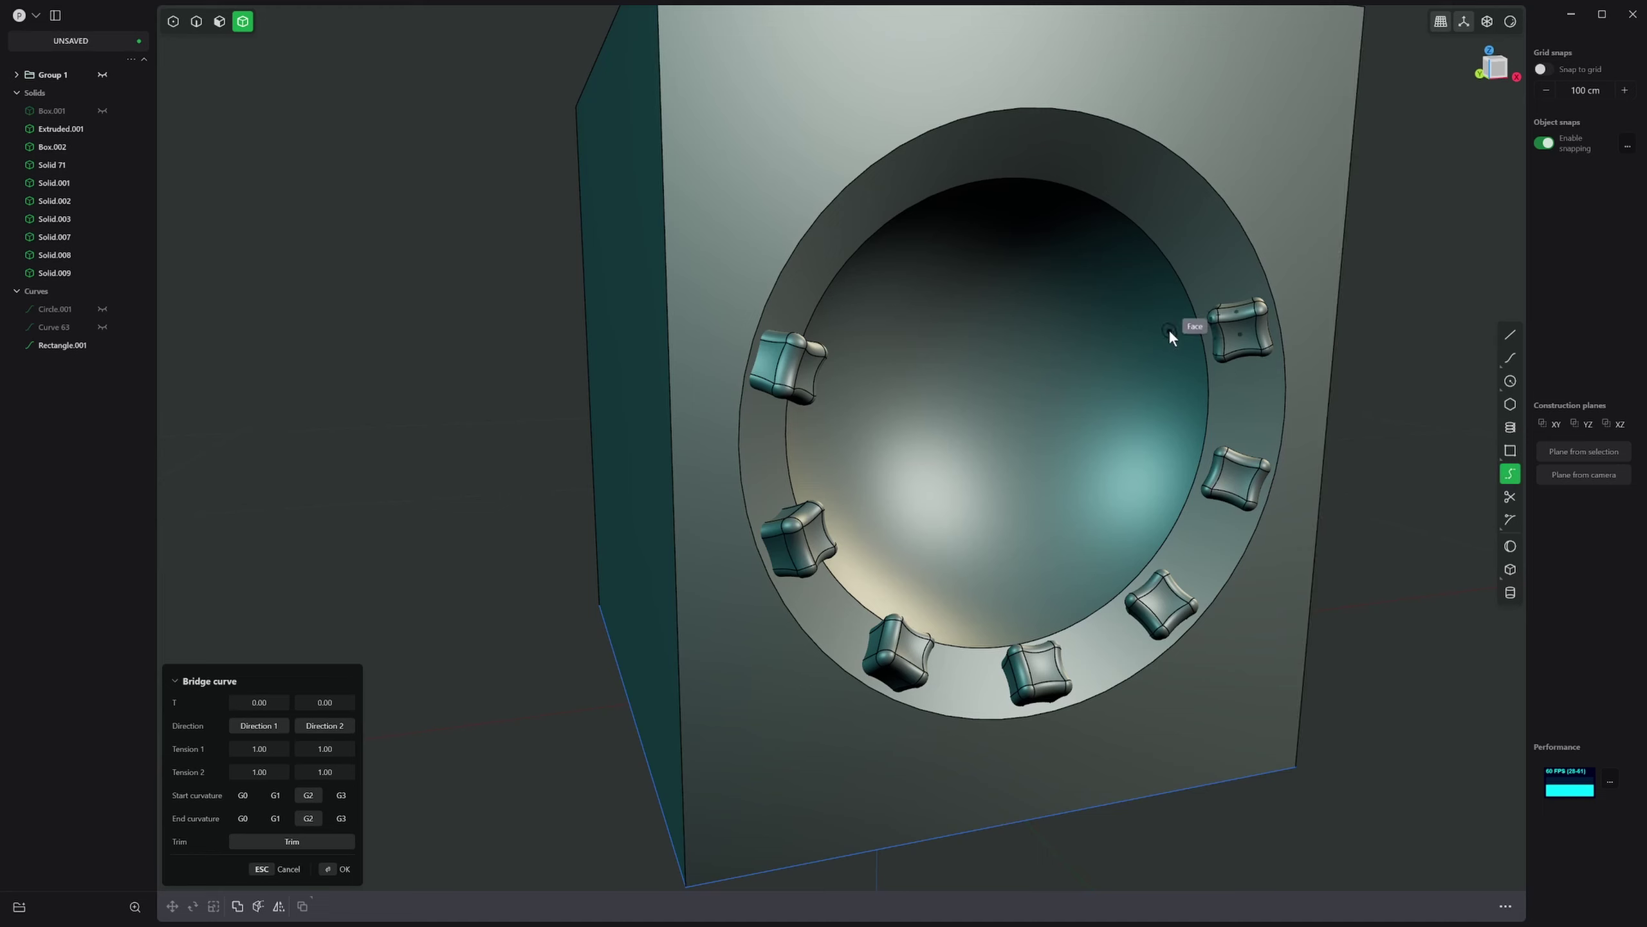
{"action": "left_click", "coordinate": [1232, 335]}
{"action": "left_click", "coordinate": [1014, 420]}
{"action": "key", "text": "Return"}
{"action": "key", "text": "Escape"}
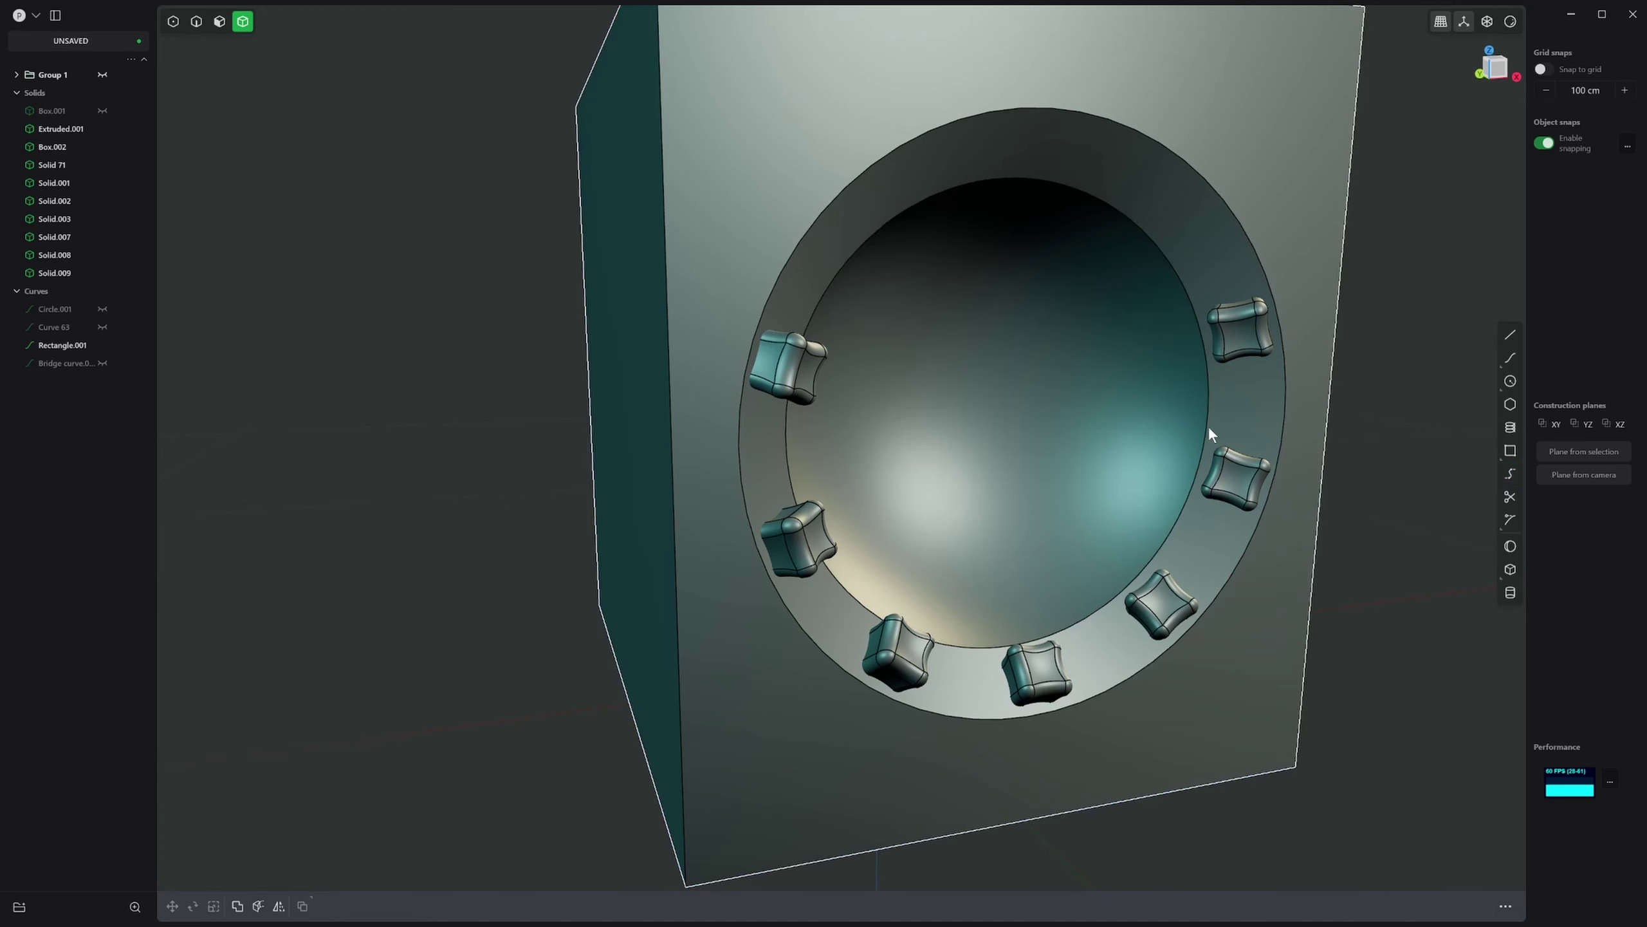
{"action": "middle_click_drag", "start_coordinate": [1218, 423], "coordinate": [1243, 450]}
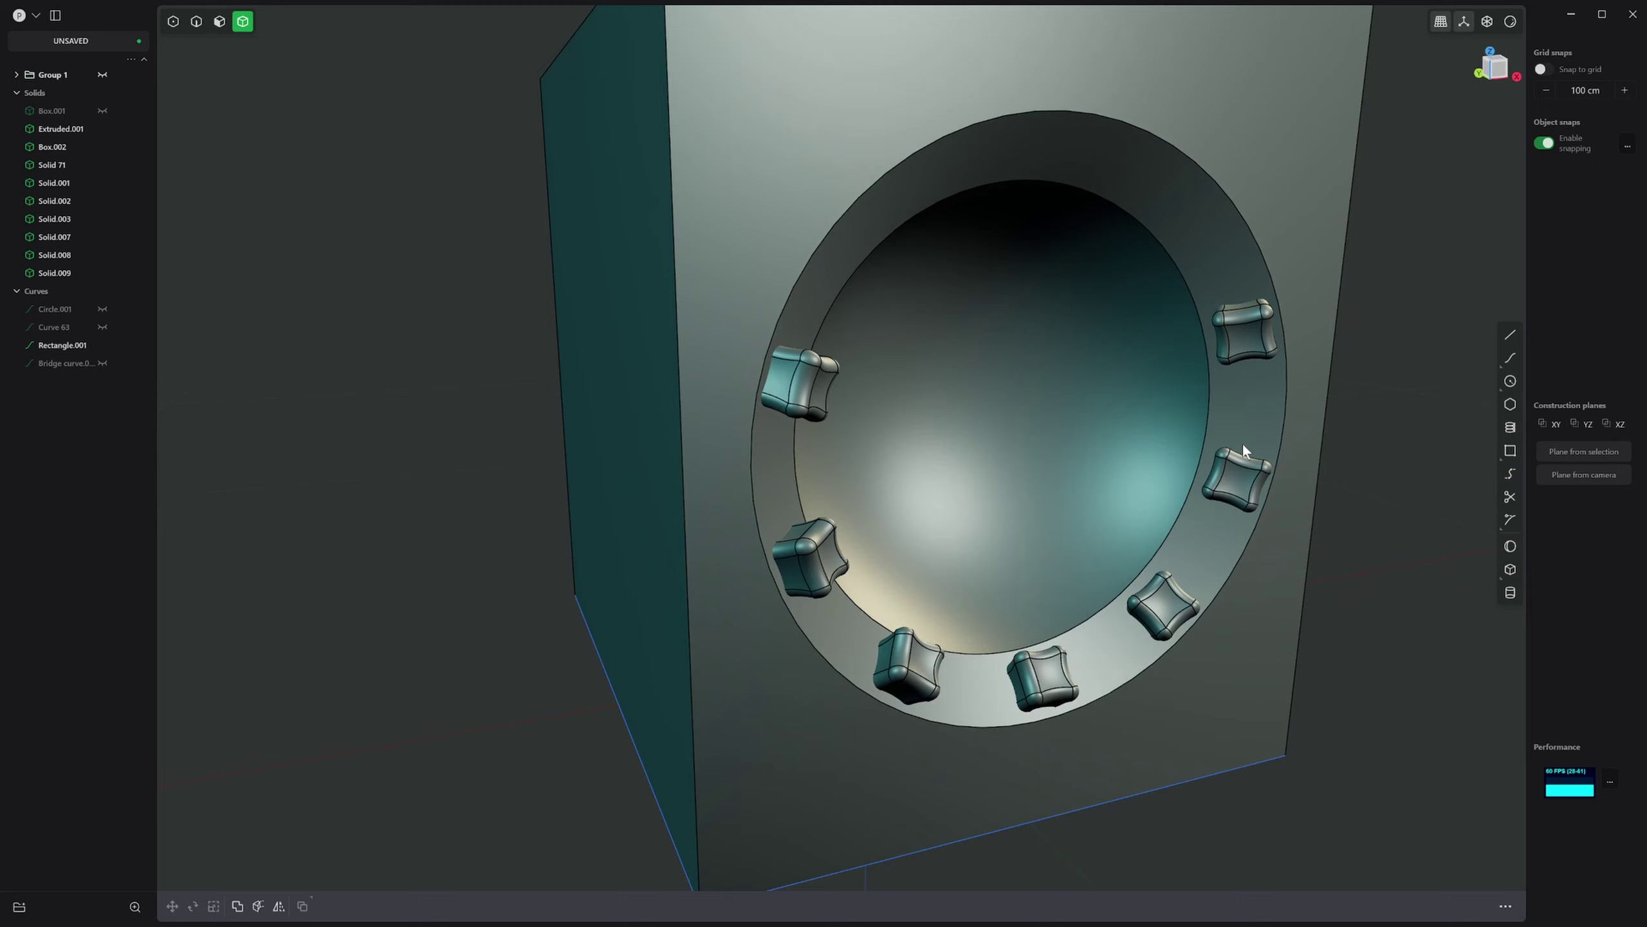
- Draw a bridge curve from the second rim piece down on the right to the cavity's center, and hide the curve
{"action": "left_click", "coordinate": [1510, 473]}
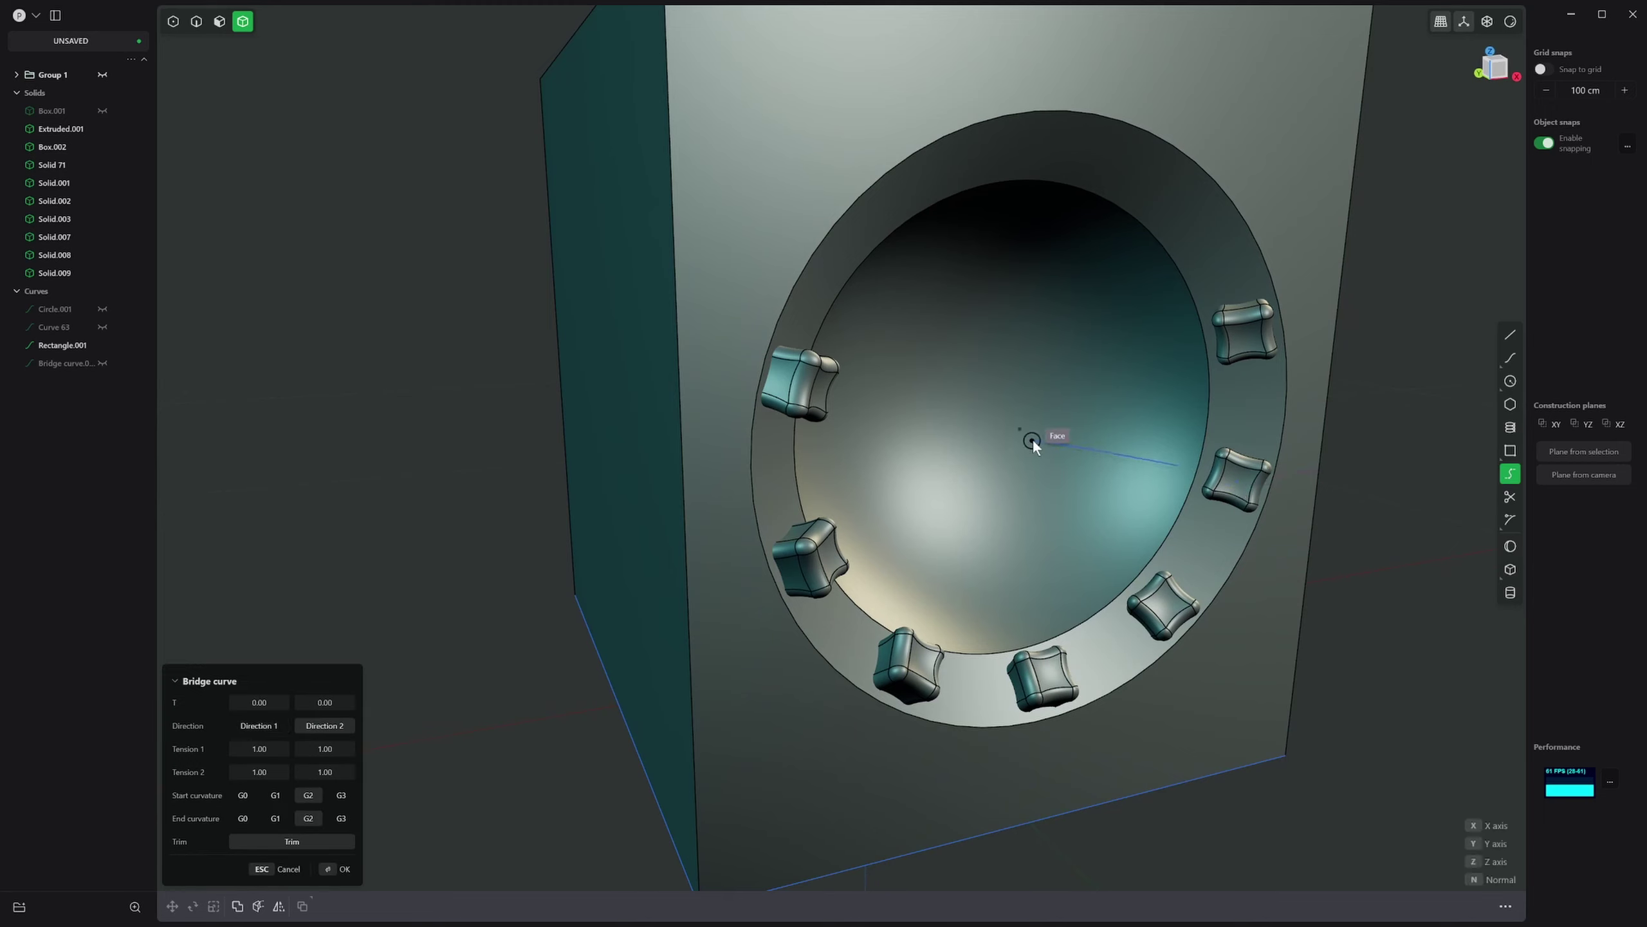
{"action": "left_click", "coordinate": [1047, 440]}
{"action": "key", "text": "Return"}
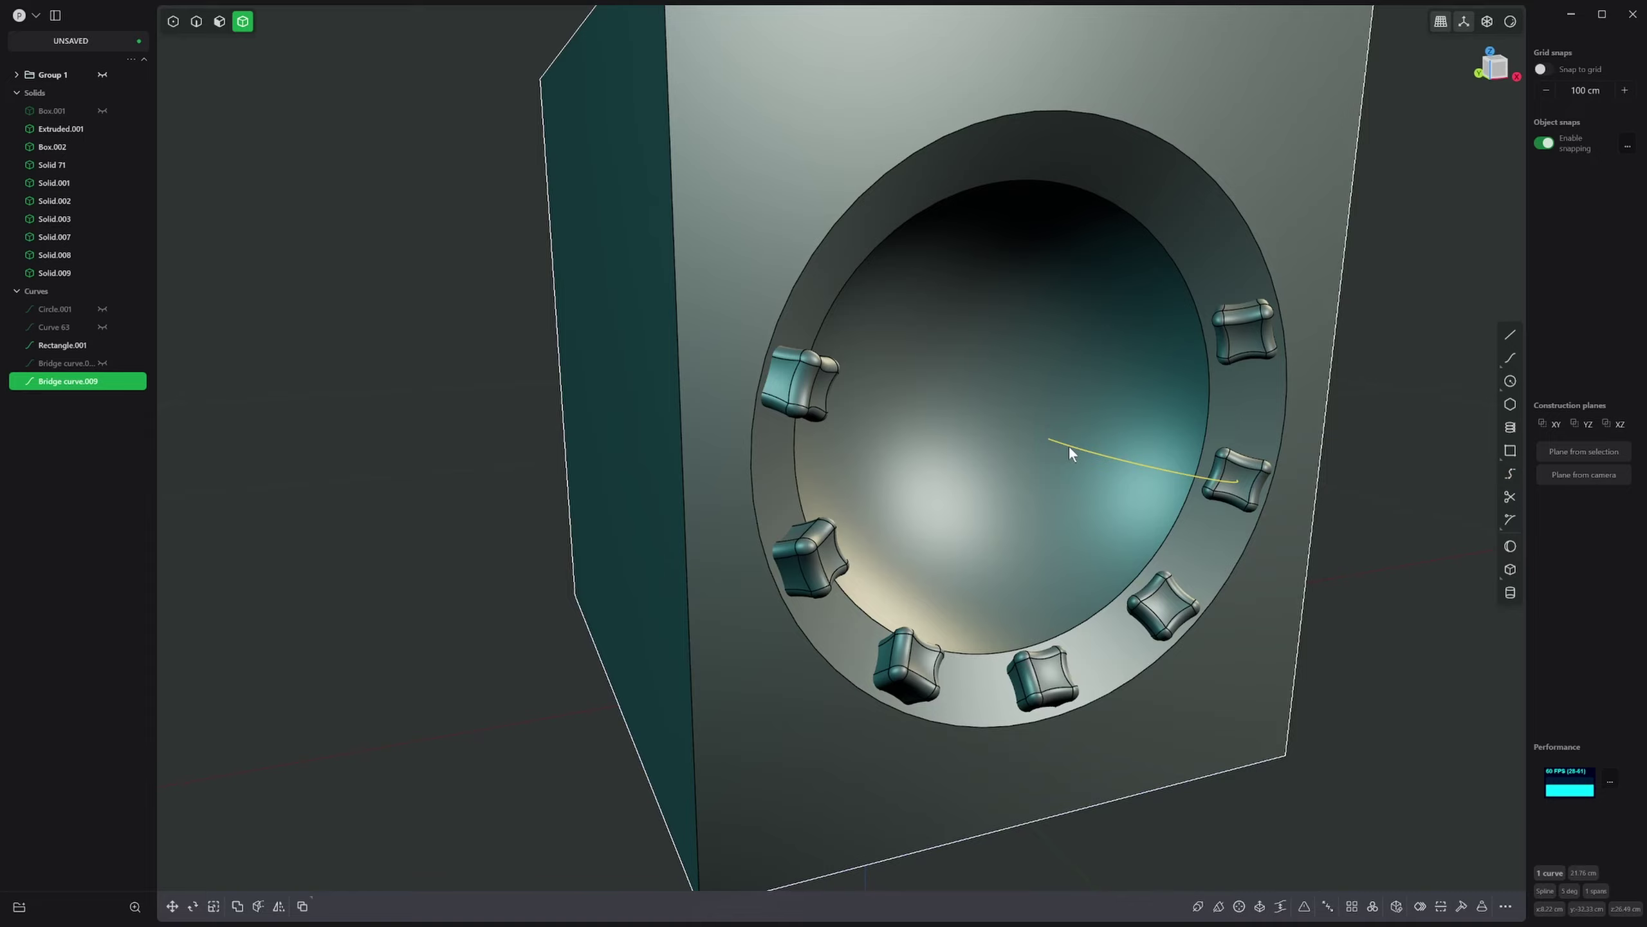
{"action": "key", "text": "h"}
- Draw bridge curves from the lower-right and bottom rim pieces to the cavity's center, hiding each finished curve
{"action": "mouse_move", "coordinate": [1126, 500]}
{"action": "middle_mouse_down"}
{"action": "mouse_move", "coordinate": [1166, 496]}
{"action": "mouse_move", "coordinate": [1063, 448]}
{"action": "mouse_move", "coordinate": [1048, 559]}
{"action": "mouse_move", "coordinate": [1004, 458]}
{"action": "mouse_move", "coordinate": [1096, 386]}
{"action": "middle_mouse_up"}
{"action": "left_click", "coordinate": [1510, 474]}
{"action": "left_click", "coordinate": [1183, 596]}
{"action": "left_click", "coordinate": [1068, 440]}
{"action": "key", "text": "Return"}
{"action": "key", "text": "h"}
{"action": "left_click", "coordinate": [1510, 473]}
{"action": "left_click", "coordinate": [1045, 435]}
{"action": "key", "text": "Return"}
{"action": "key", "text": "h"}
- Draw bridge curves from the two lower-left rim pieces to the cavity's center, hiding each finished curve
{"action": "left_click", "coordinate": [1508, 481]}
{"action": "left_click", "coordinate": [883, 563]}
{"action": "left_click", "coordinate": [1057, 426]}
{"action": "key", "text": "Return"}
{"action": "key", "text": "h"}
{"action": "left_click", "coordinate": [1511, 474]}
{"action": "key", "text": "Return"}
{"action": "key", "text": "h"}
- Draw a bridge curve from the upper-left rim piece to the cavity's center, and hide the curve
{"action": "left_click", "coordinate": [1510, 472]}
{"action": "left_click", "coordinate": [827, 383]}
{"action": "left_click", "coordinate": [981, 394]}
{"action": "key", "text": "Return"}
{"action": "key", "text": "h"}
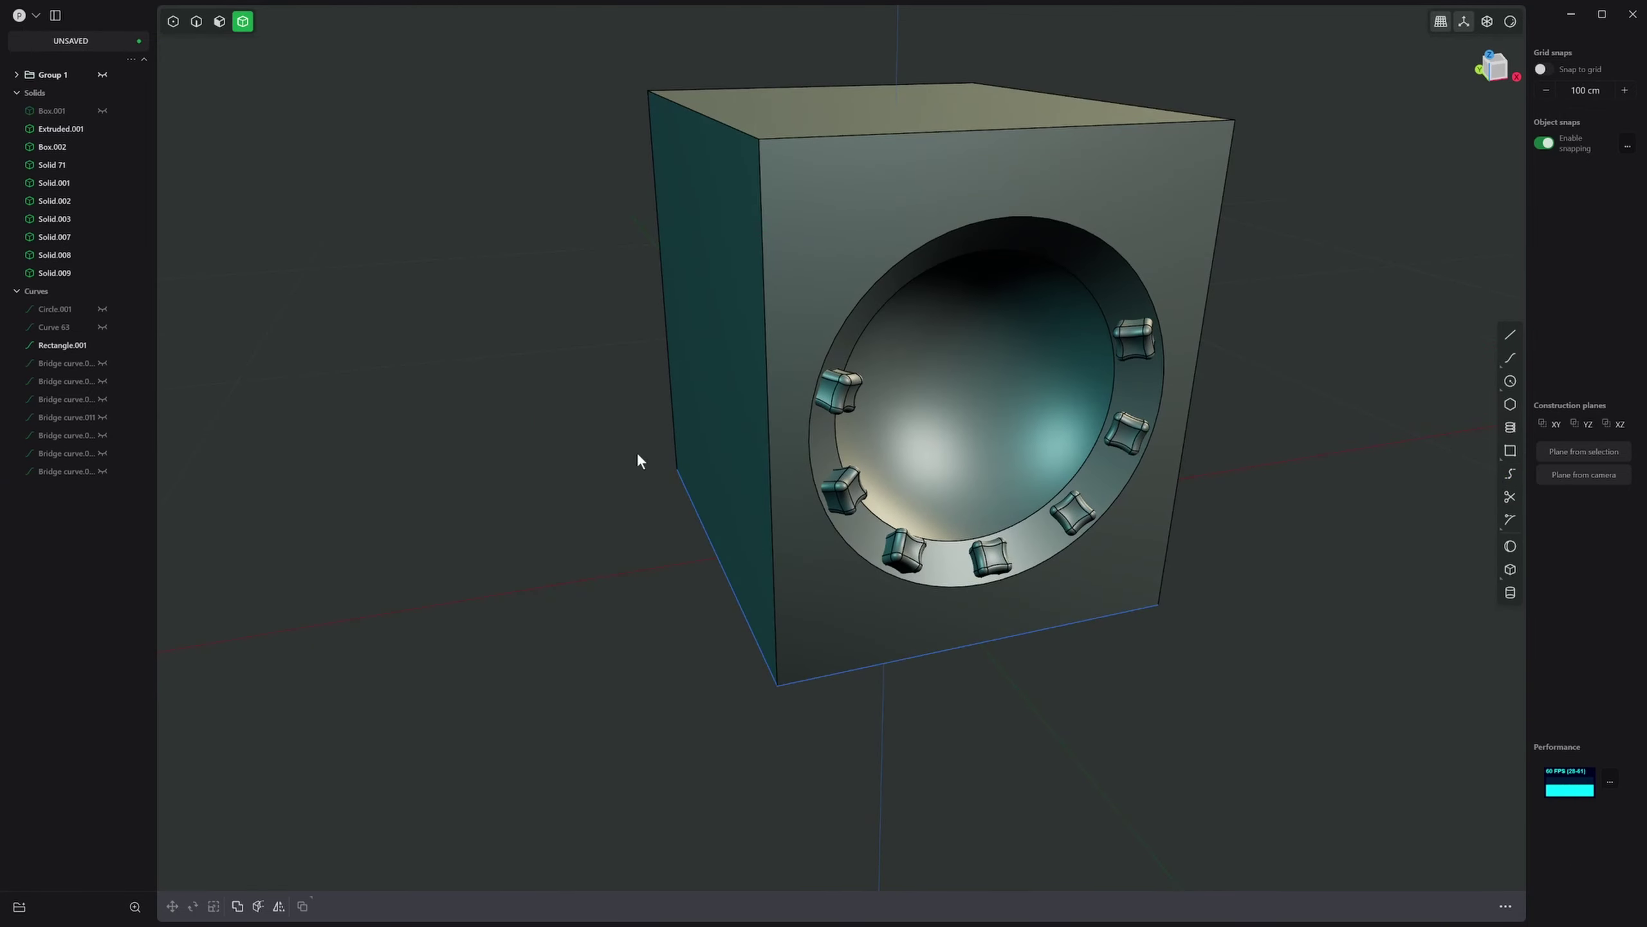
- Show all hidden solids and curves again, keeping Group 1 hidden
{"action": "key", "text": "alt+h"}
{"action": "scroll", "coordinate": [615, 451], "scroll_direction": "down", "scroll_amount": 5}
{"action": "mouse_move", "coordinate": [668, 434]}
{"action": "middle_mouse_down"}
{"action": "mouse_move", "coordinate": [639, 434]}
{"action": "mouse_move", "coordinate": [669, 439]}
{"action": "middle_mouse_up"}
{"action": "left_click", "coordinate": [102, 74]}
- Delete the two closed round curves floating above the block
{"action": "middle_click_drag", "start_coordinate": [584, 370], "coordinate": [754, 343]}
{"action": "left_click", "coordinate": [788, 194]}
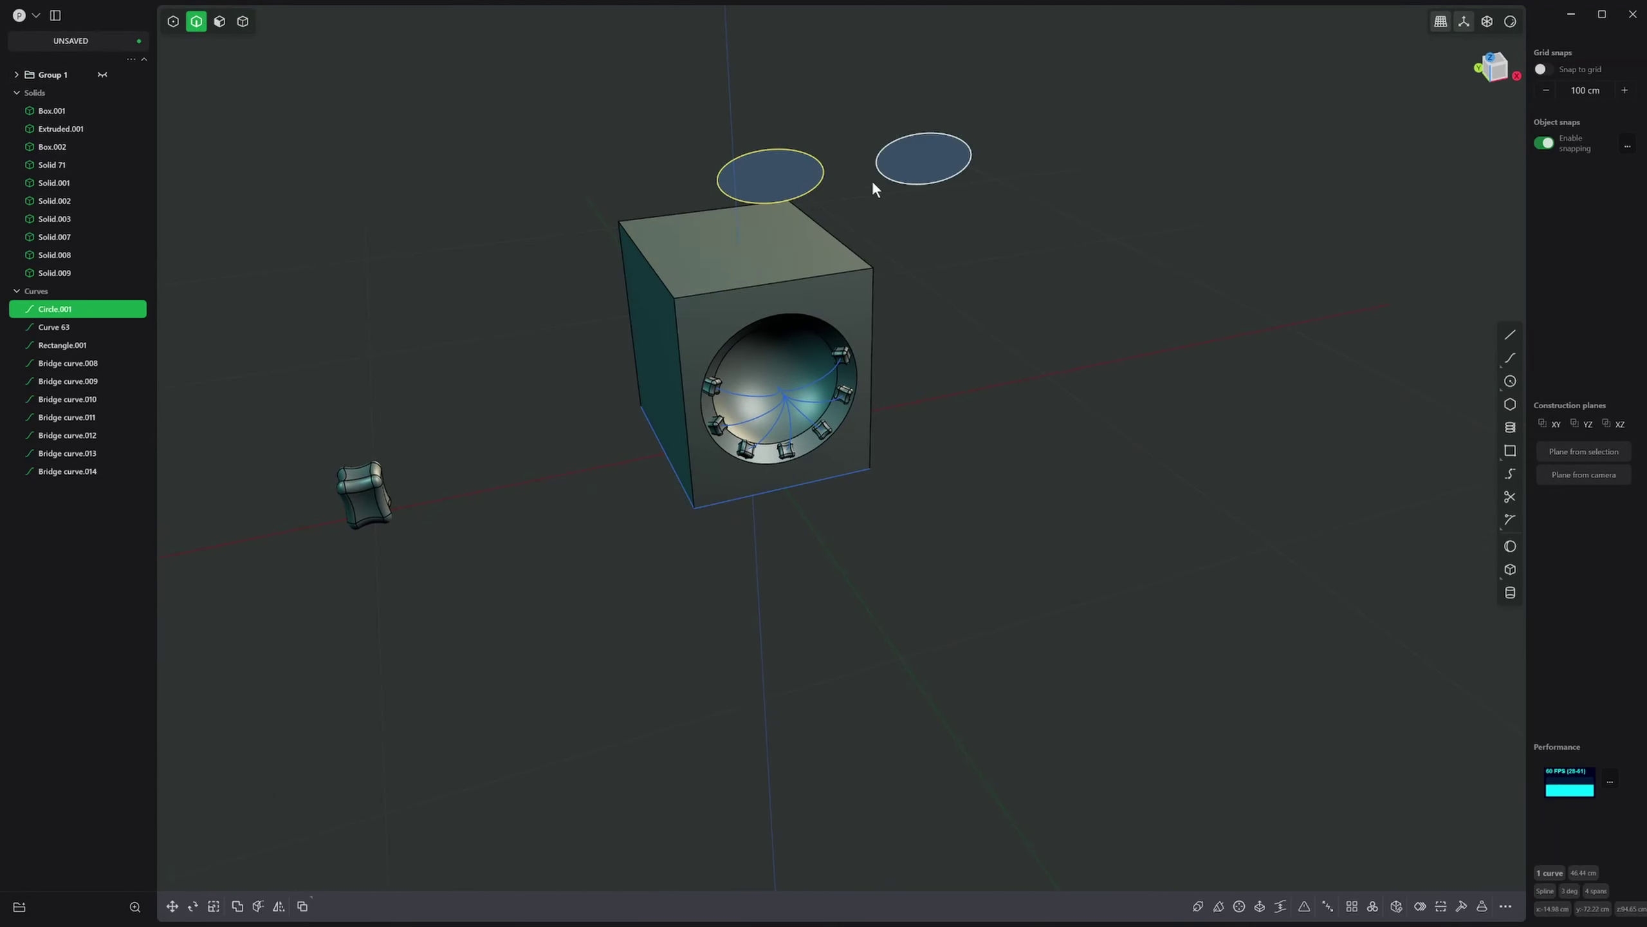
{"action": "left_click", "coordinate": [902, 183], "text": "shift"}
{"action": "key", "text": "Delete"}
- Try to move the central end points of the two uppermost bridge curves
{"action": "scroll", "coordinate": [793, 402], "scroll_direction": "up", "scroll_amount": 9}
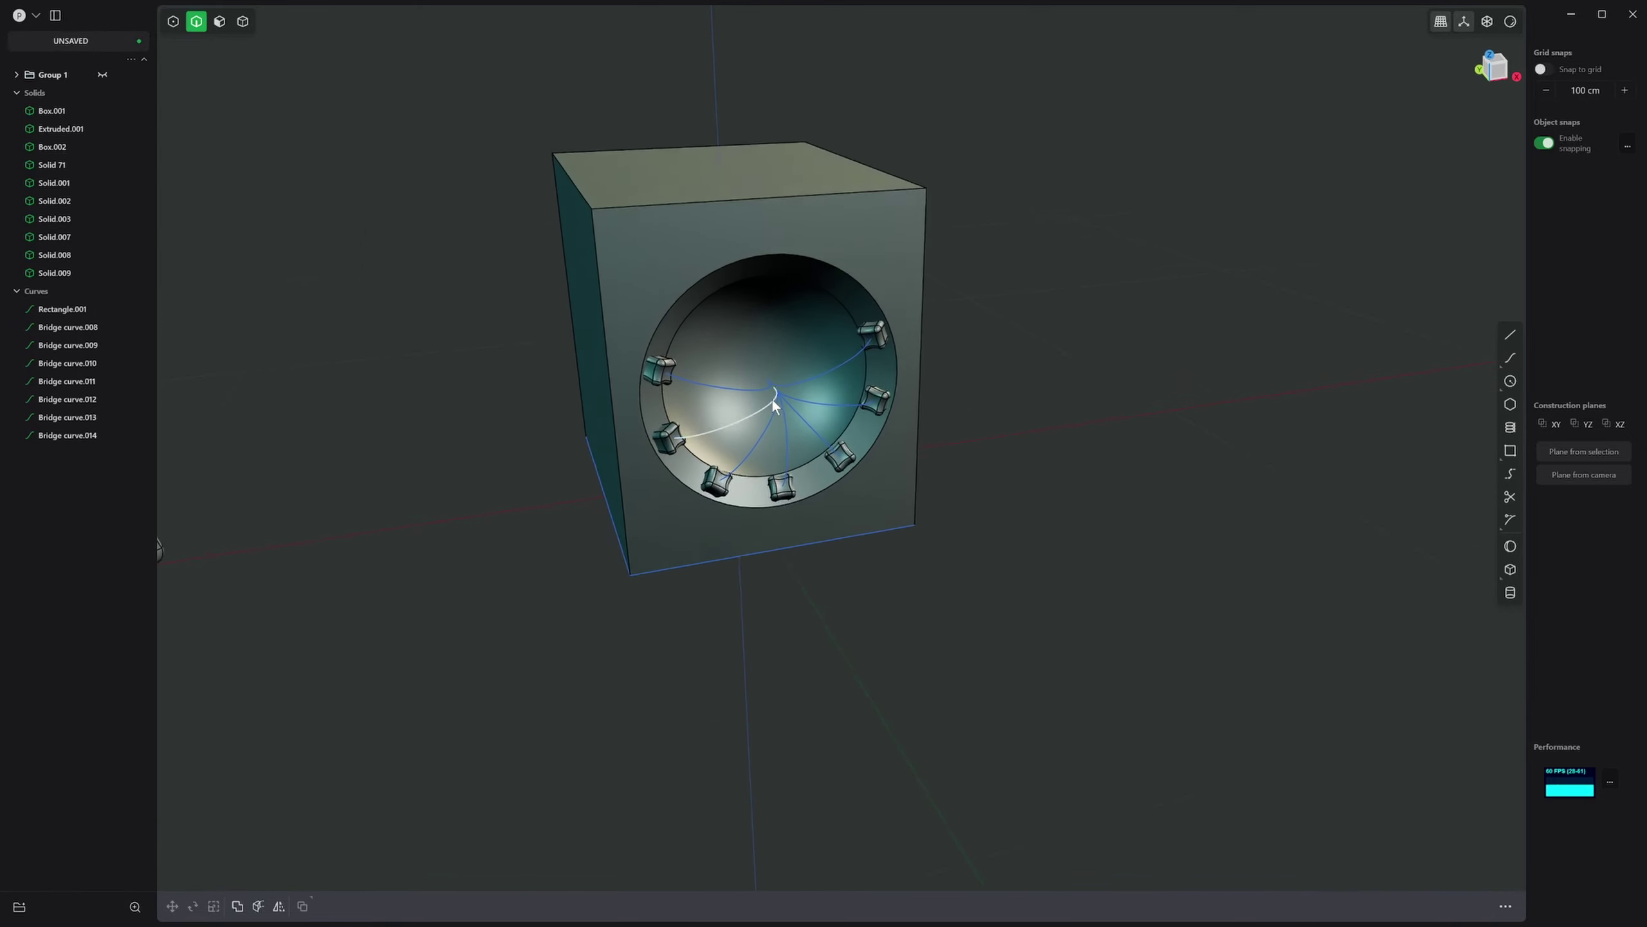
{"action": "middle_click_drag", "start_coordinate": [762, 381], "coordinate": [718, 279]}
{"action": "scroll", "coordinate": [713, 330], "scroll_direction": "up", "scroll_amount": 5}
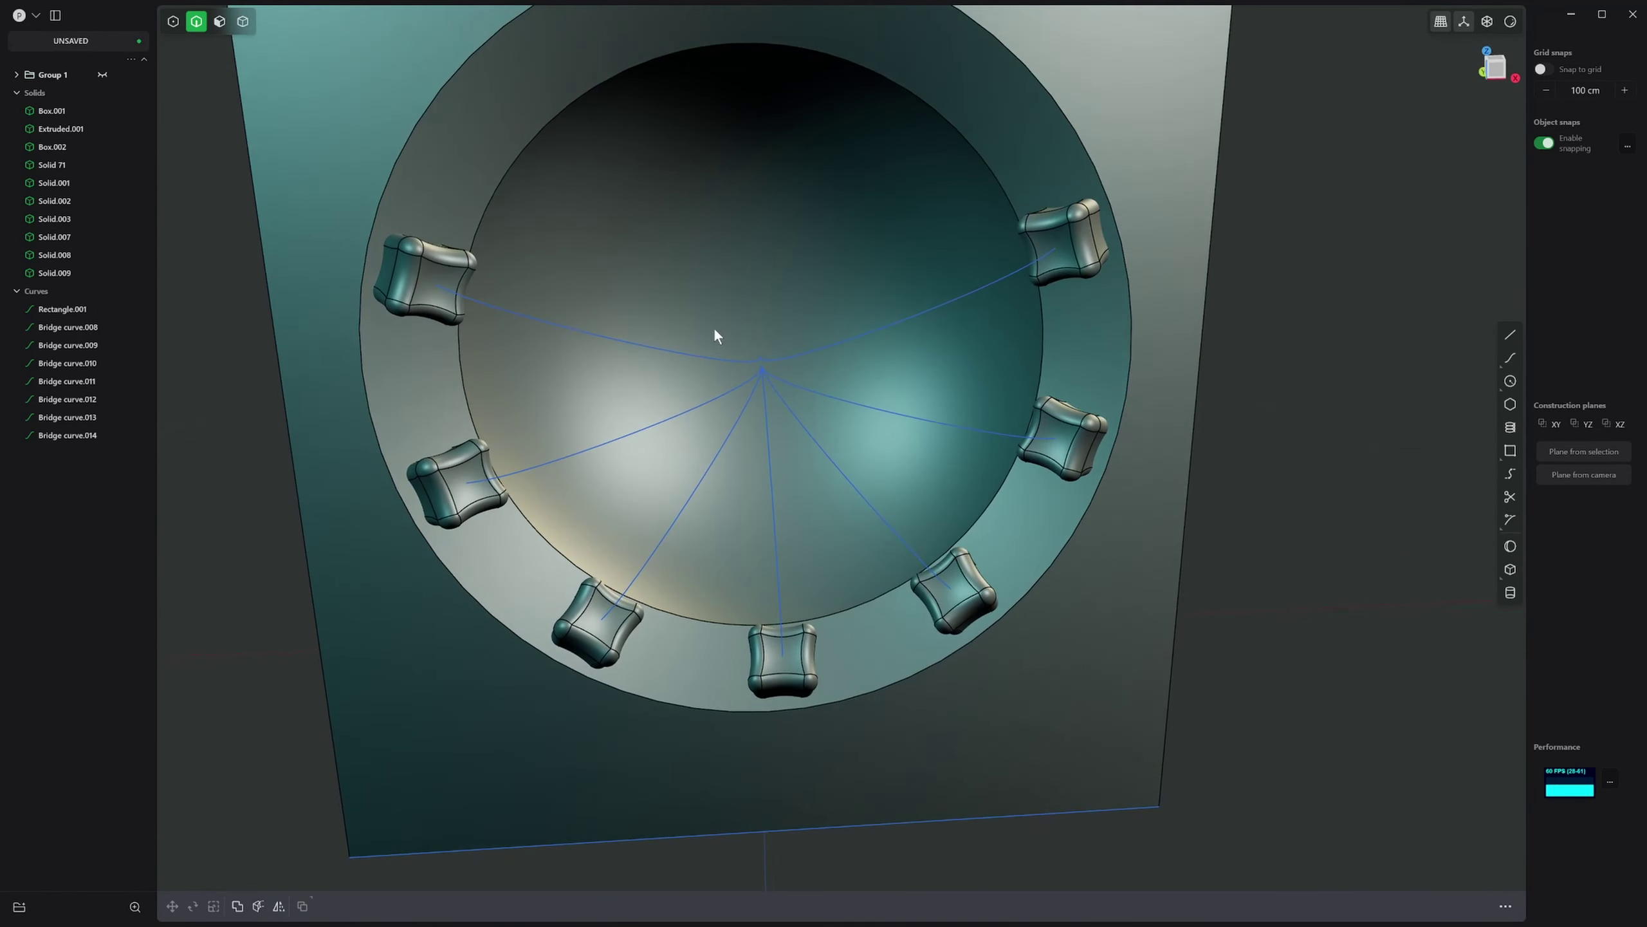
{"action": "left_click", "coordinate": [710, 392]}
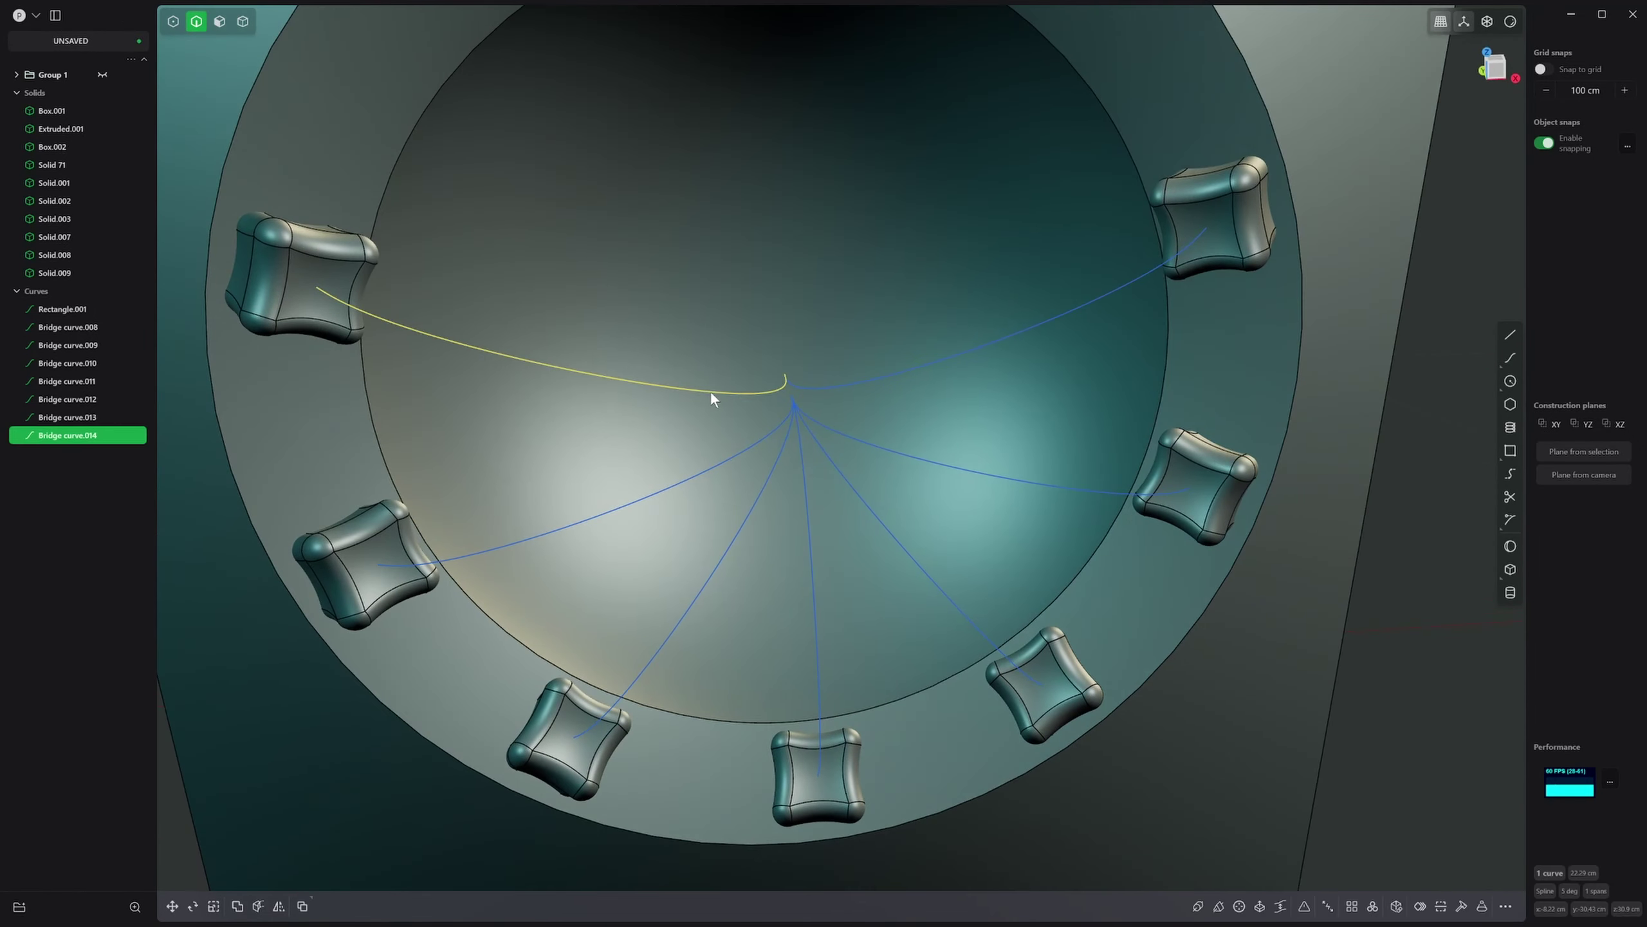
{"action": "left_click", "coordinate": [815, 388], "text": "shift"}
{"action": "key", "text": "1"}
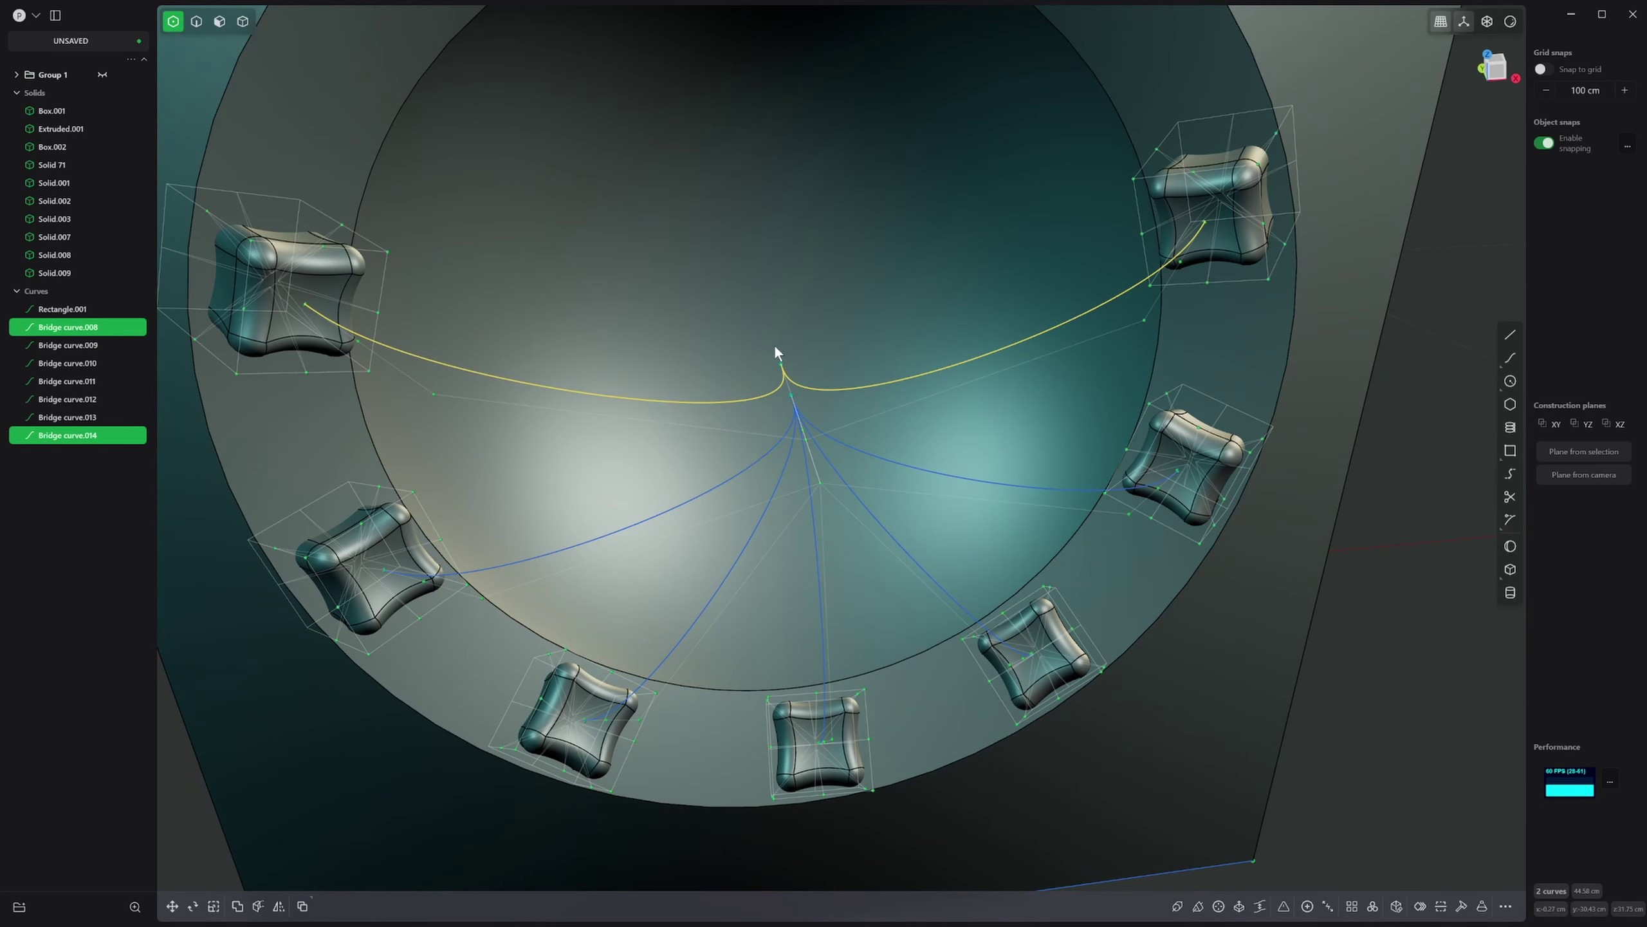
{"action": "left_click_drag", "start_coordinate": [779, 357], "coordinate": [791, 395]}
{"action": "key", "text": "g"}
{"action": "right_click", "coordinate": [800, 394]}
{"action": "middle_click_drag", "start_coordinate": [801, 395], "coordinate": [777, 439]}
{"action": "left_click", "coordinate": [681, 387]}
{"action": "key", "text": "2"}
{"action": "key", "text": "shift+1"}
{"action": "middle_click_drag", "start_coordinate": [545, 379], "coordinate": [602, 280]}
{"action": "scroll", "coordinate": [570, 404], "scroll_direction": "down", "scroll_amount": 5}
{"action": "left_click_drag", "start_coordinate": [601, 279], "coordinate": [641, 308]}
{"action": "key", "text": "f"}
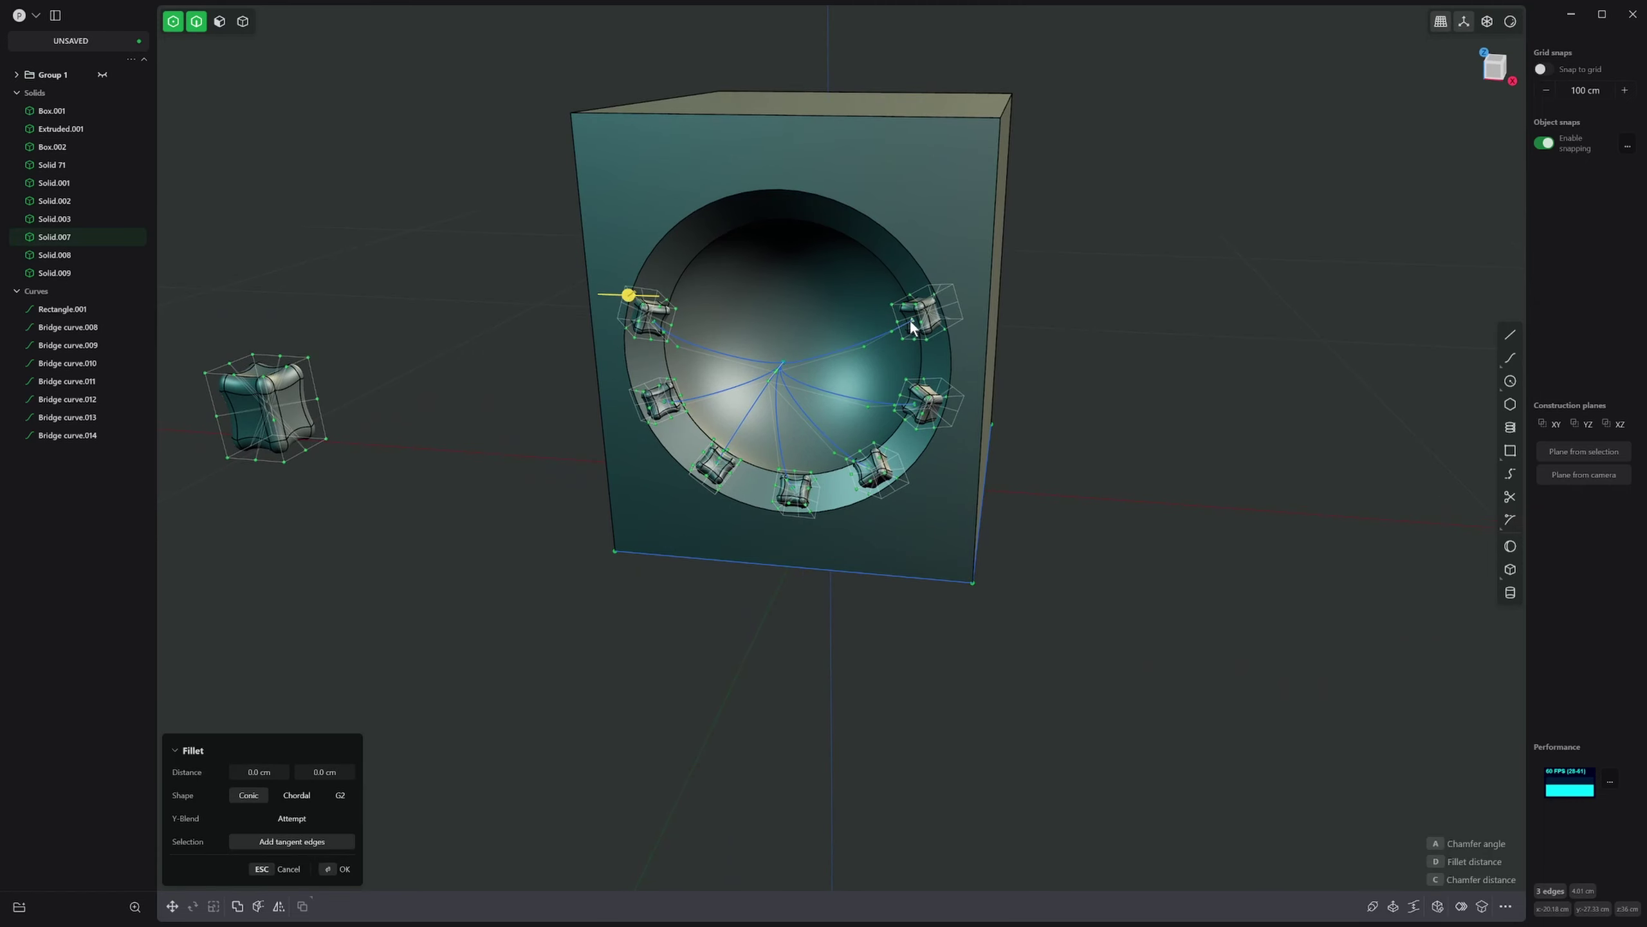
{"action": "scroll", "coordinate": [570, 322], "scroll_direction": "up", "scroll_amount": 4}
{"action": "middle_click_drag", "start_coordinate": [570, 330], "coordinate": [550, 393], "text": "shift"}
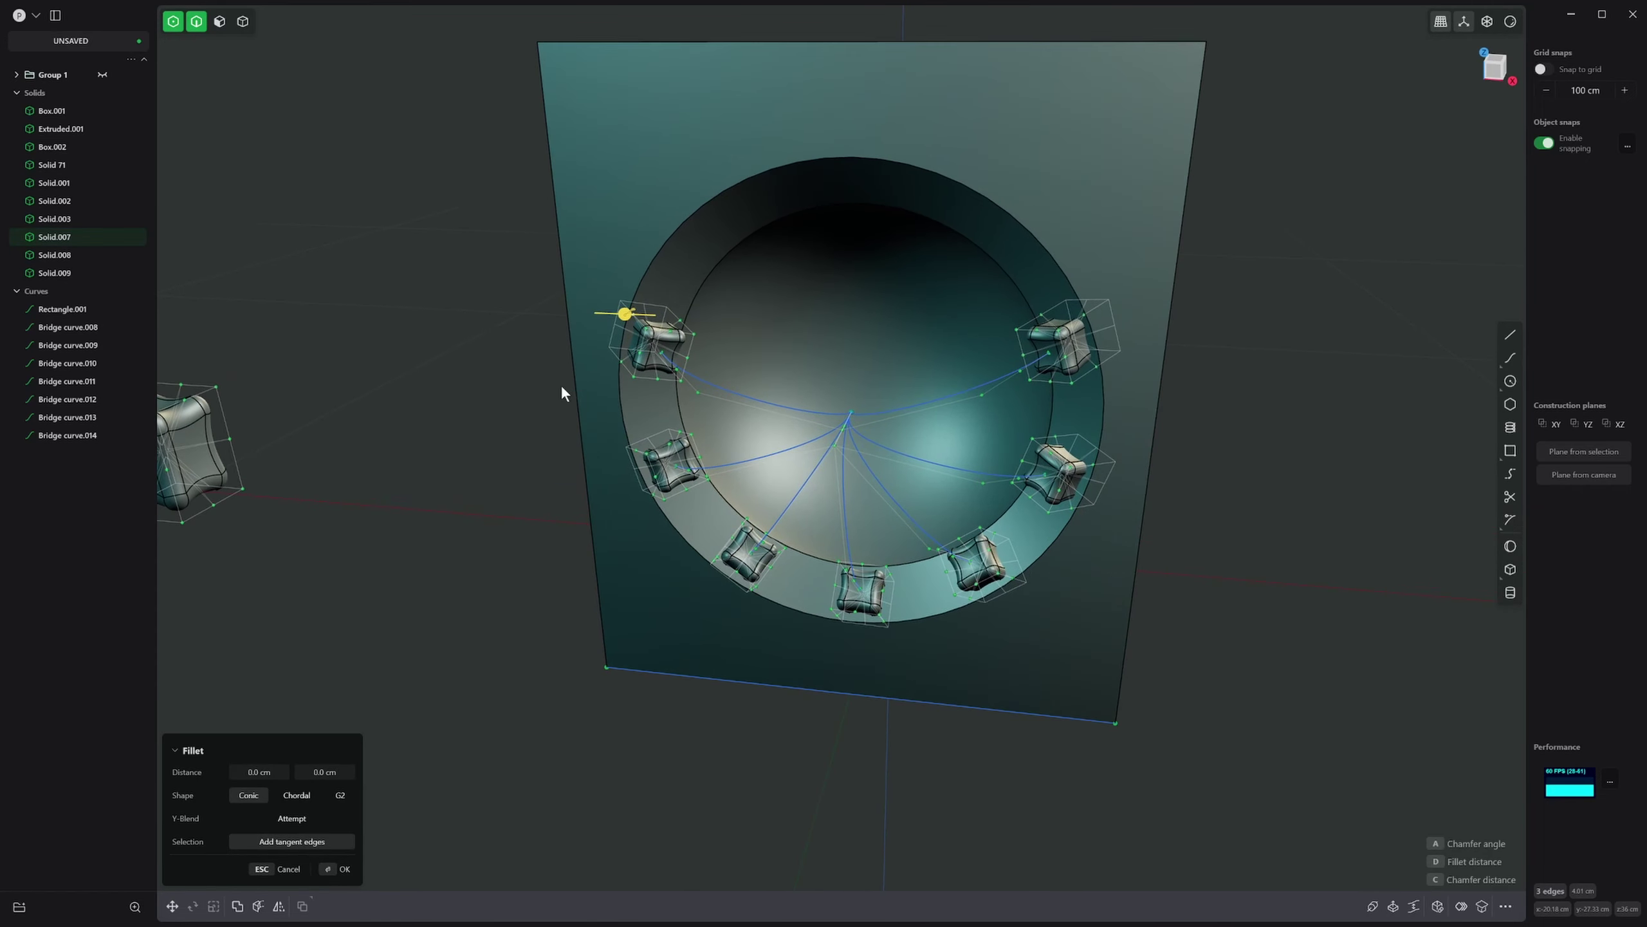
{"action": "scroll", "coordinate": [562, 408], "scroll_direction": "up", "scroll_amount": 3}
{"action": "key", "text": "4"}
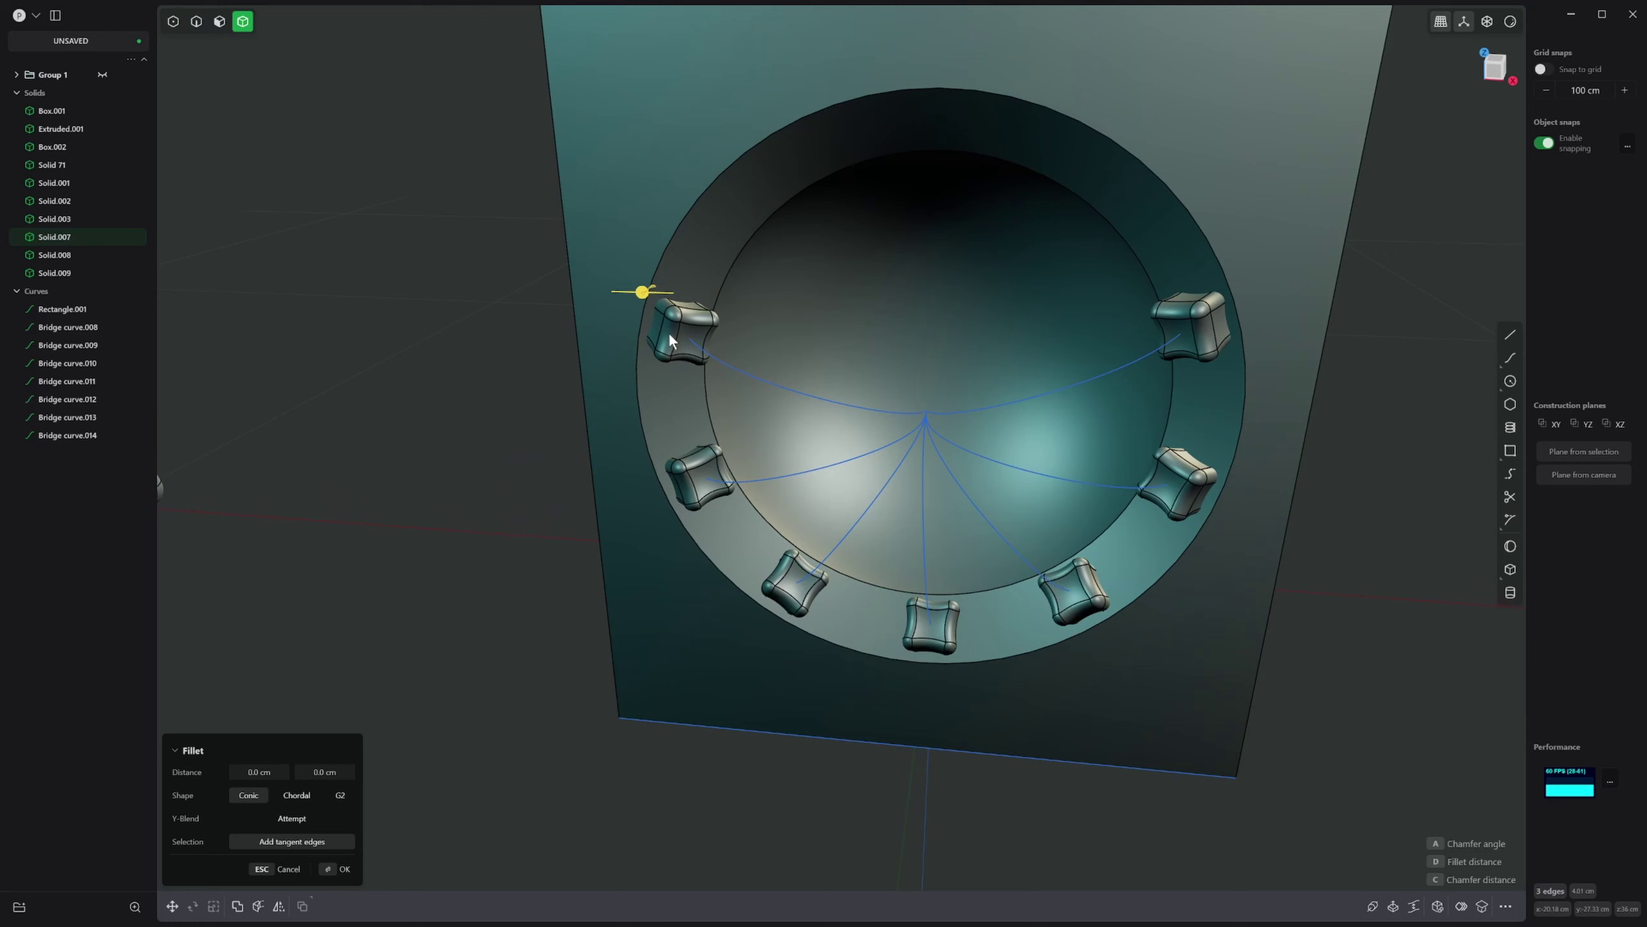
{"action": "key", "text": "Escape"}
- Isolate the seven rounded rim pieces
{"action": "left_click", "coordinate": [669, 332]}
{"action": "left_click", "coordinate": [712, 503]}
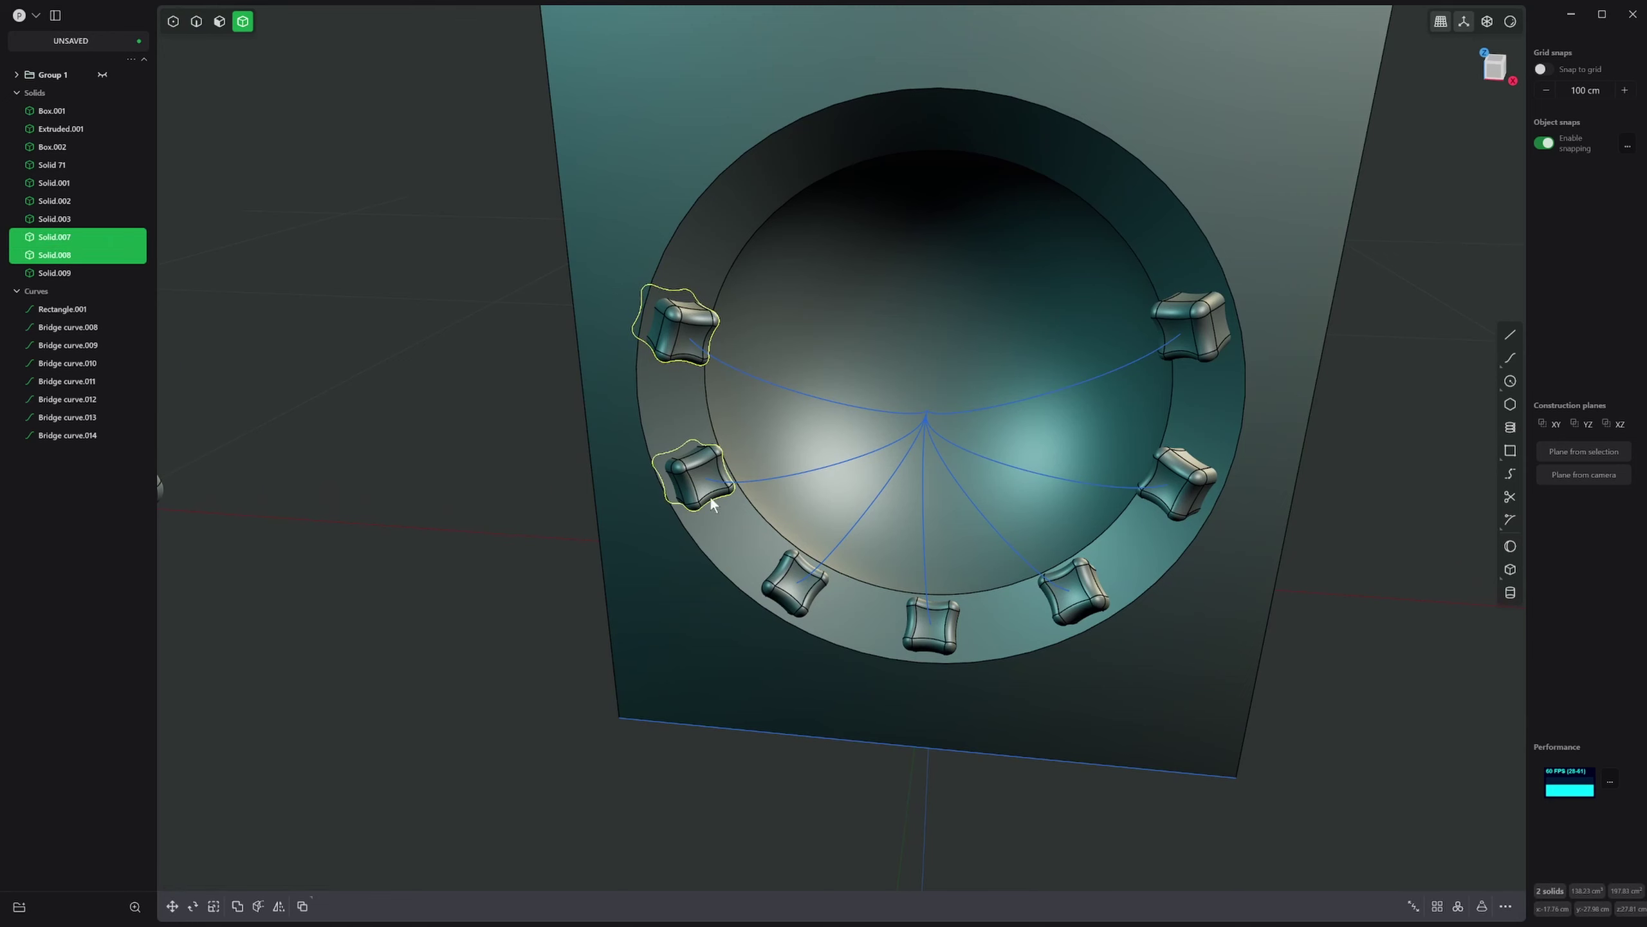
{"action": "left_click", "coordinate": [787, 587]}
{"action": "left_click", "coordinate": [930, 624]}
{"action": "left_click", "coordinate": [1073, 590]}
{"action": "left_click", "coordinate": [1177, 483]}
{"action": "left_click", "coordinate": [1203, 336]}
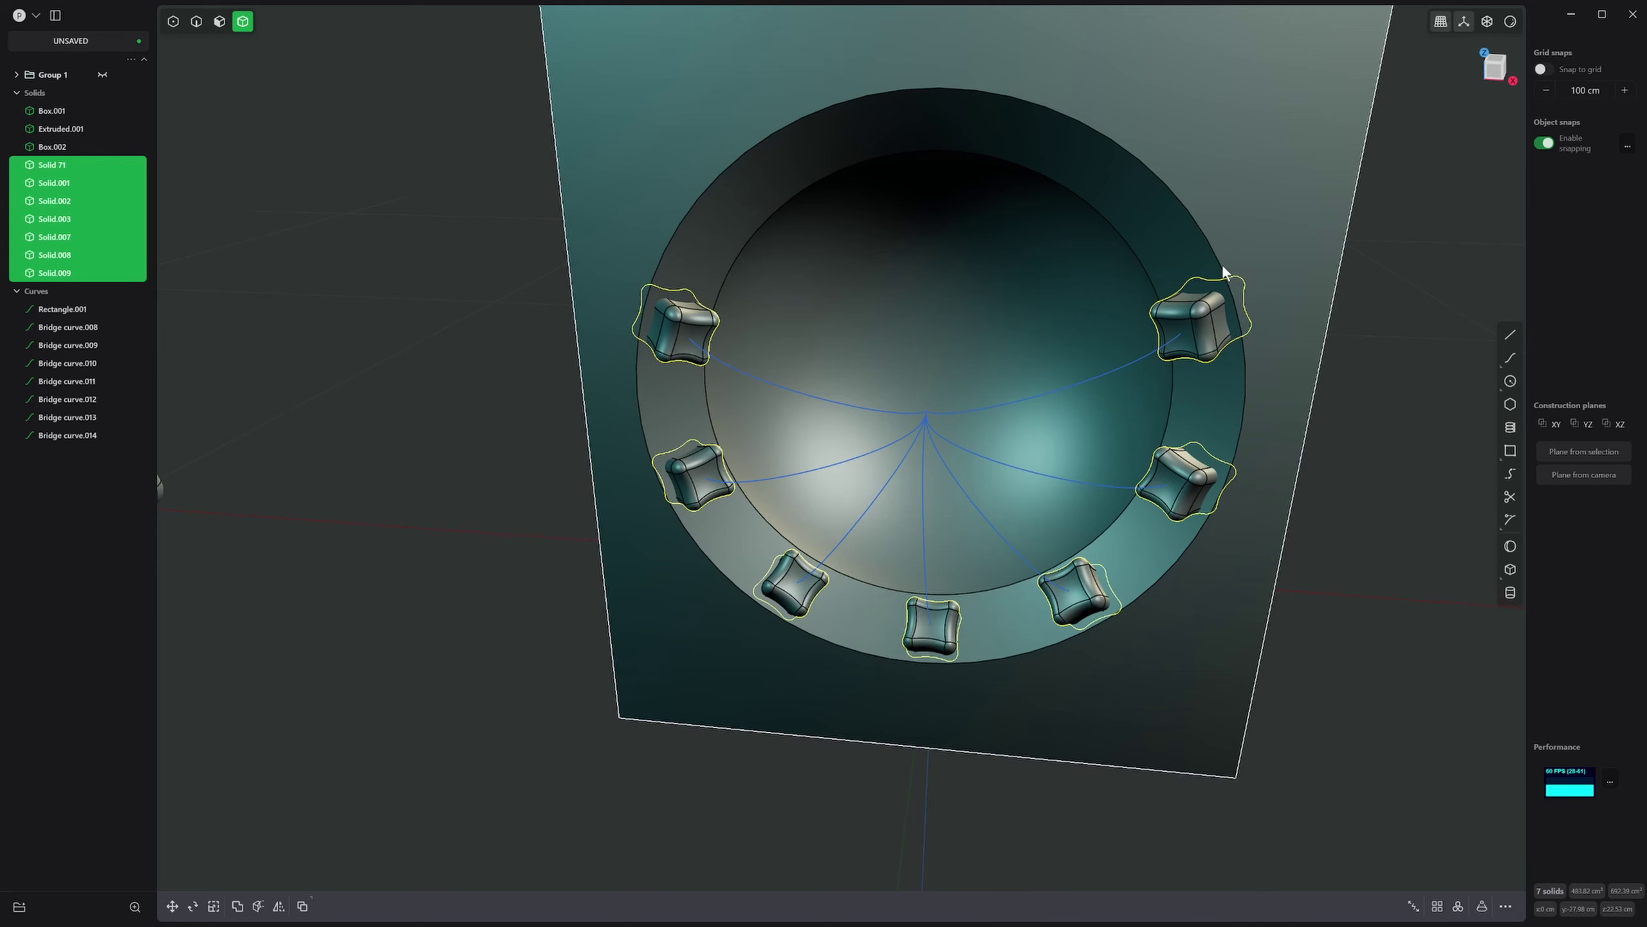
{"action": "key", "text": "slash"}
- Try a points command on all control points of the isolated rim pieces, and end the isolation
{"action": "key", "text": "1"}
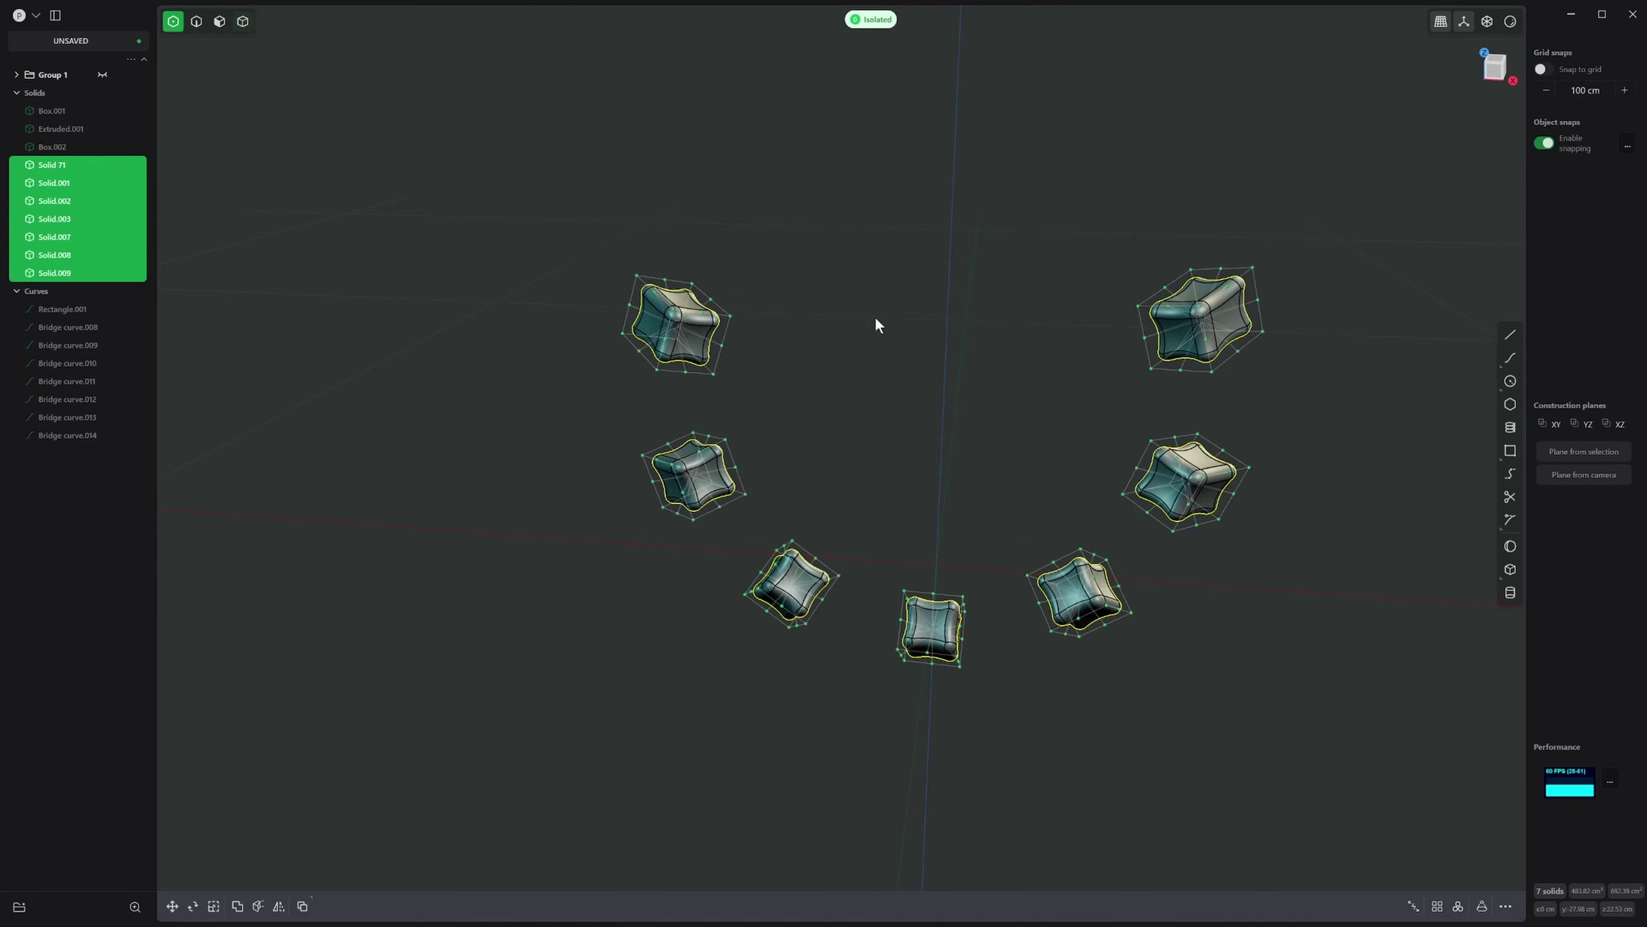
{"action": "left_click_drag", "start_coordinate": [468, 136], "coordinate": [1377, 704]}
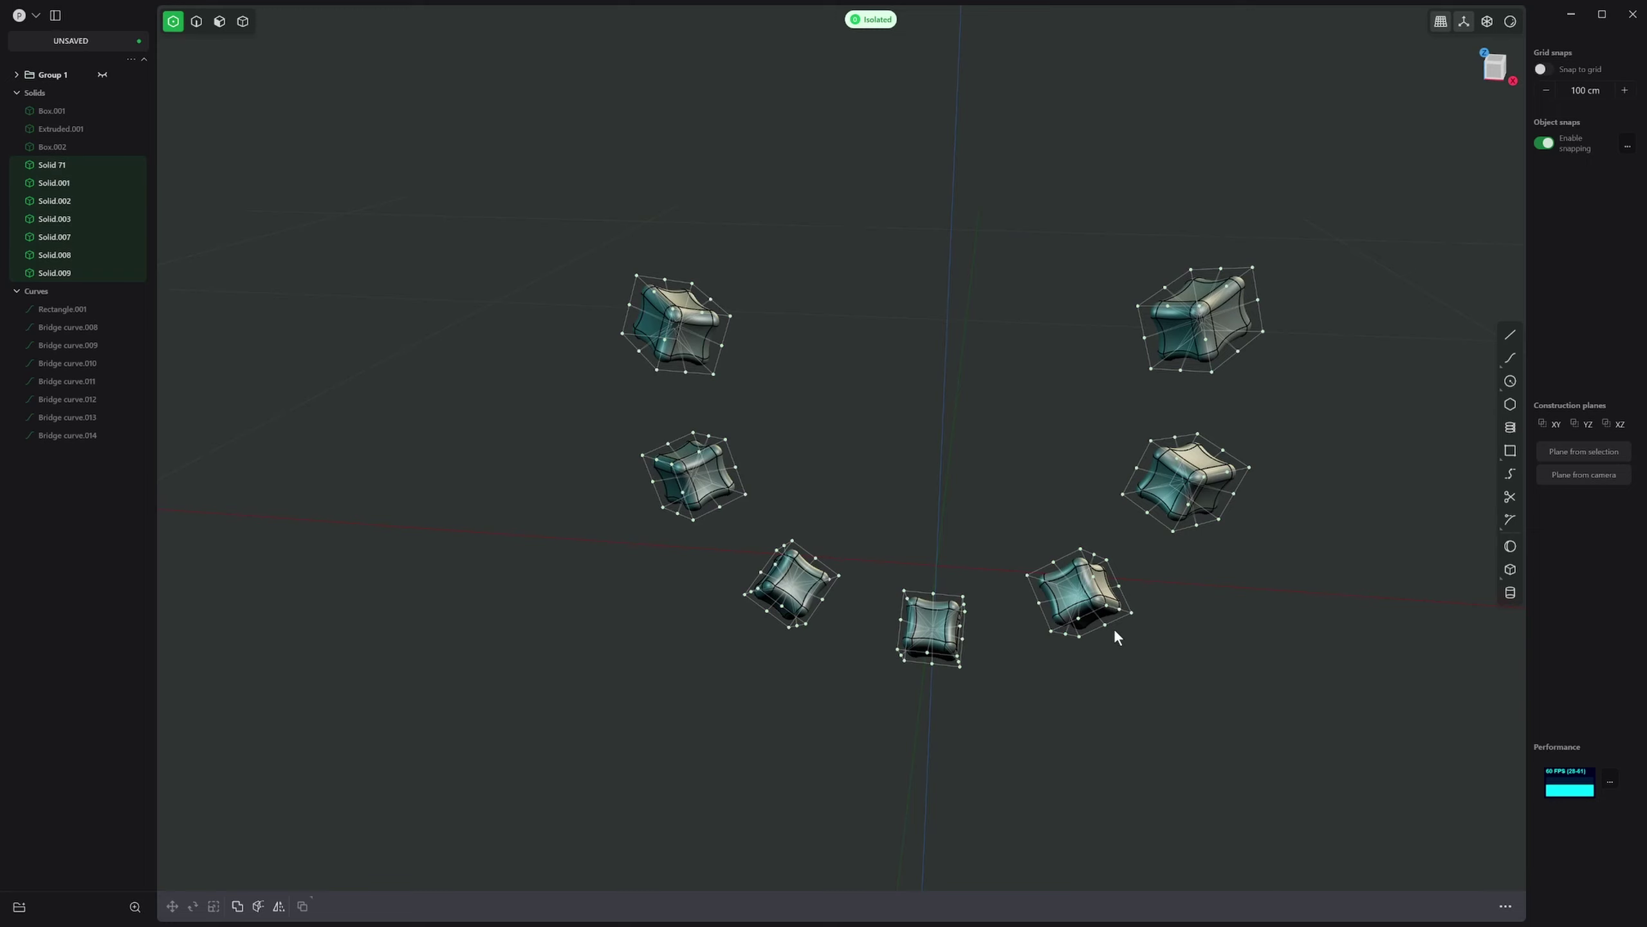
{"action": "type", "text": "fpoinyts"}
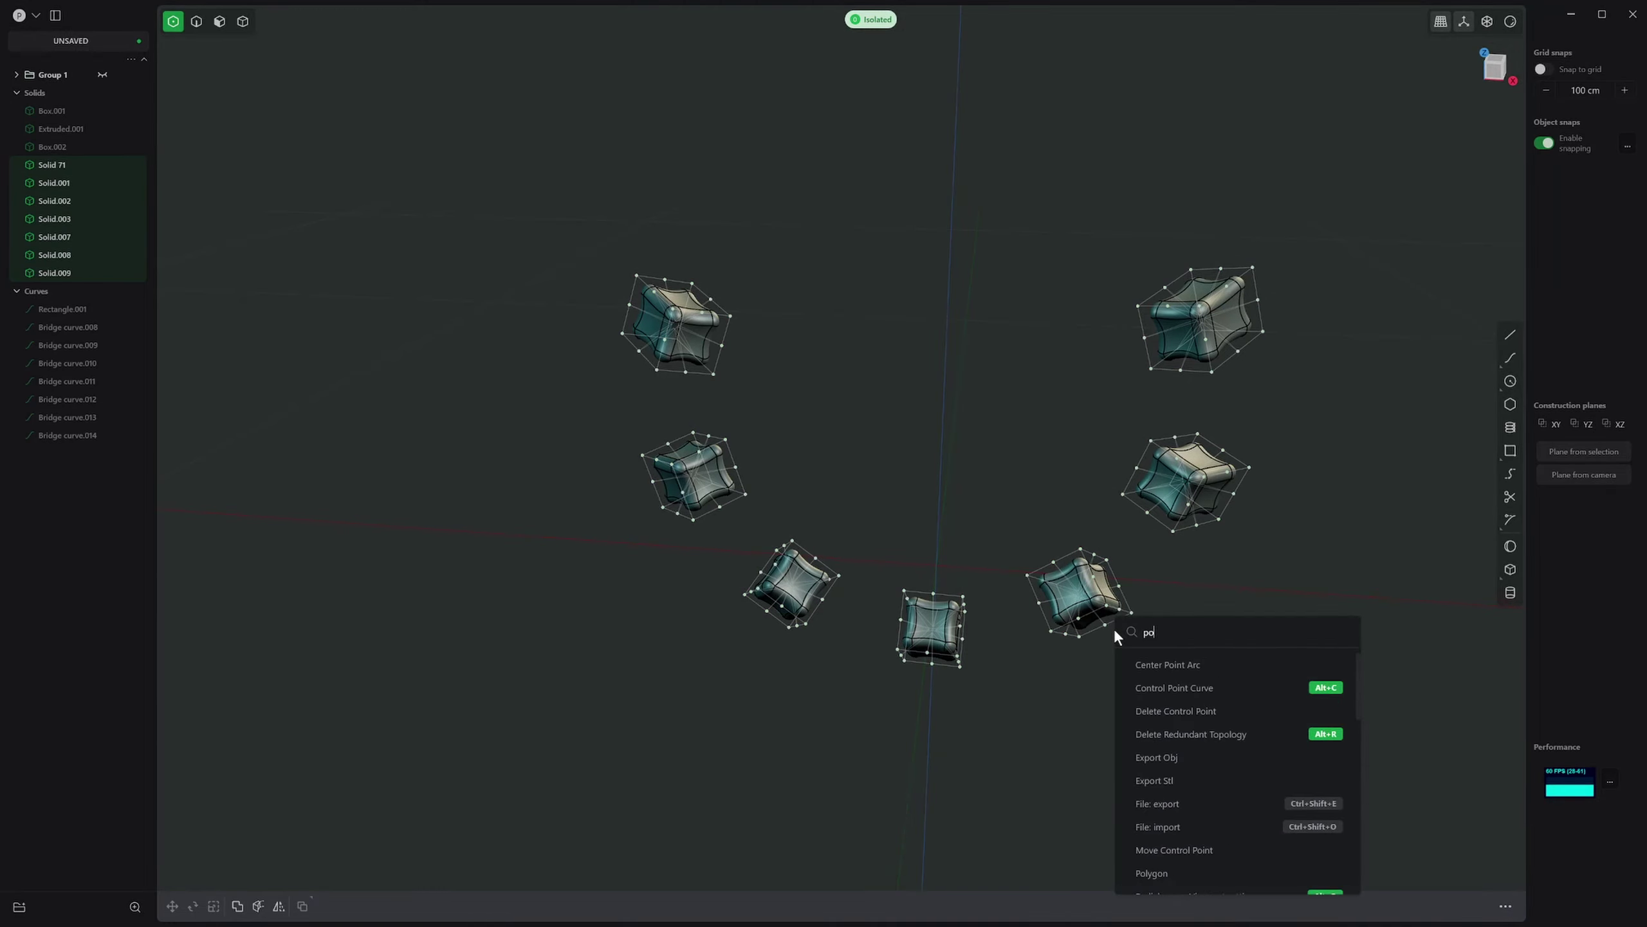
{"action": "key", "text": "BackSpace"}
{"action": "key", "text": "BackSpace"}
{"action": "key", "text": "BackSpace"}
{"action": "type", "text": "ts"}
{"action": "key", "text": "Return"}
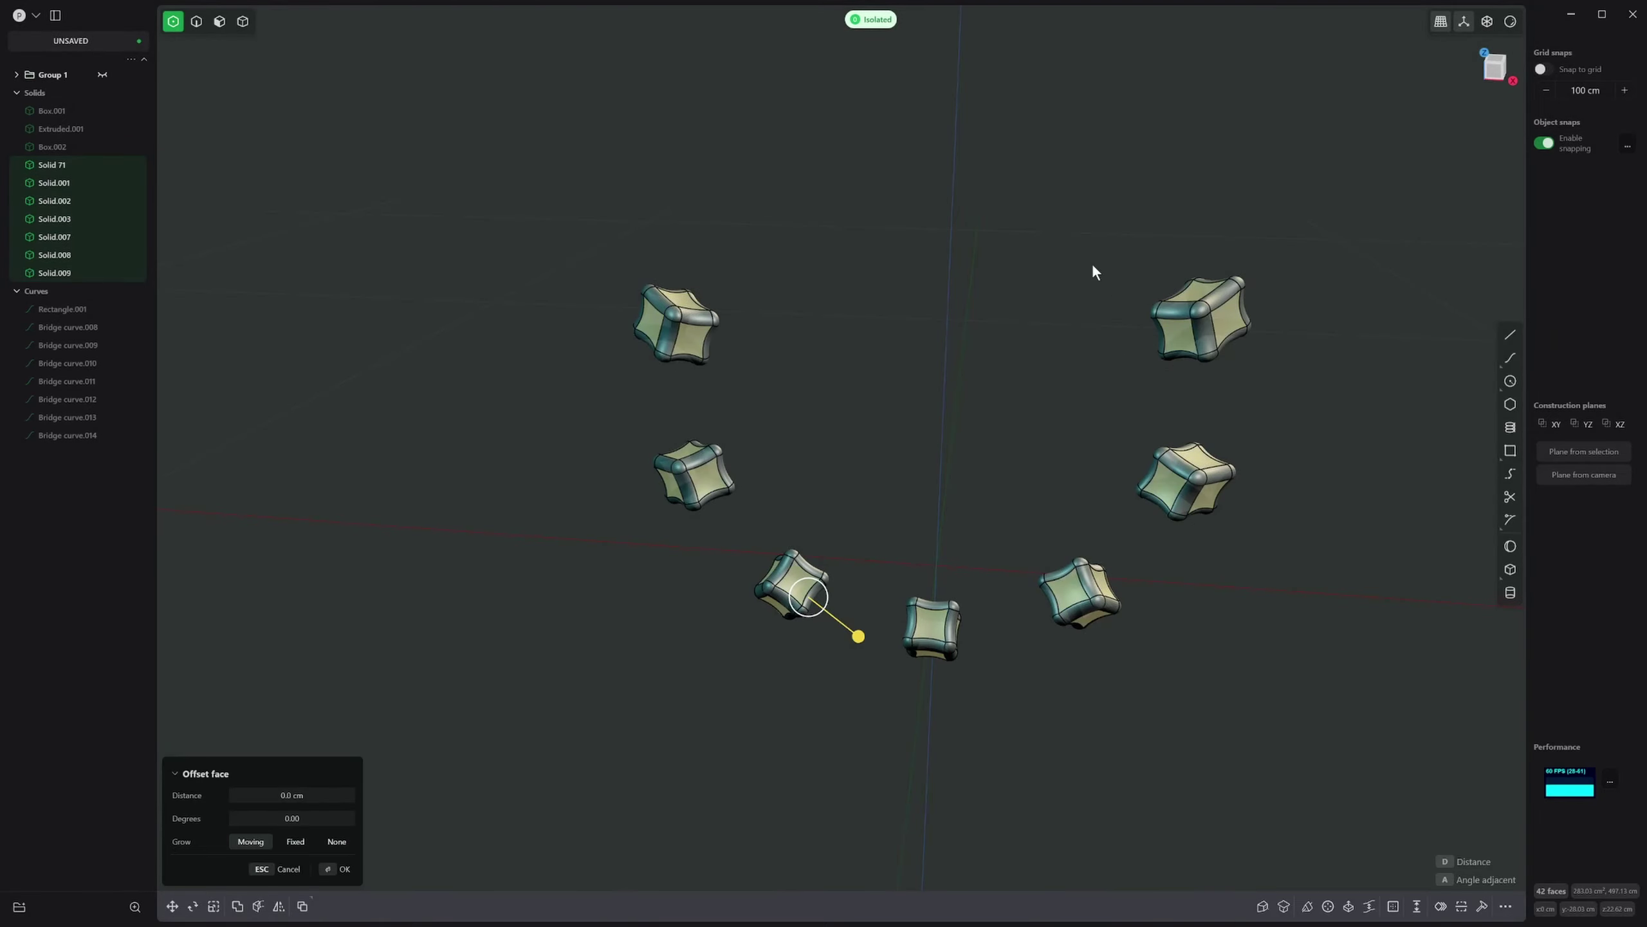
{"action": "left_click", "coordinate": [1092, 266]}
{"action": "middle_click_drag", "start_coordinate": [1093, 265], "coordinate": [992, 461]}
{"action": "key", "text": "slash"}
- Try to create pipes along all seven bridge curves
{"action": "left_click", "coordinate": [991, 450]}
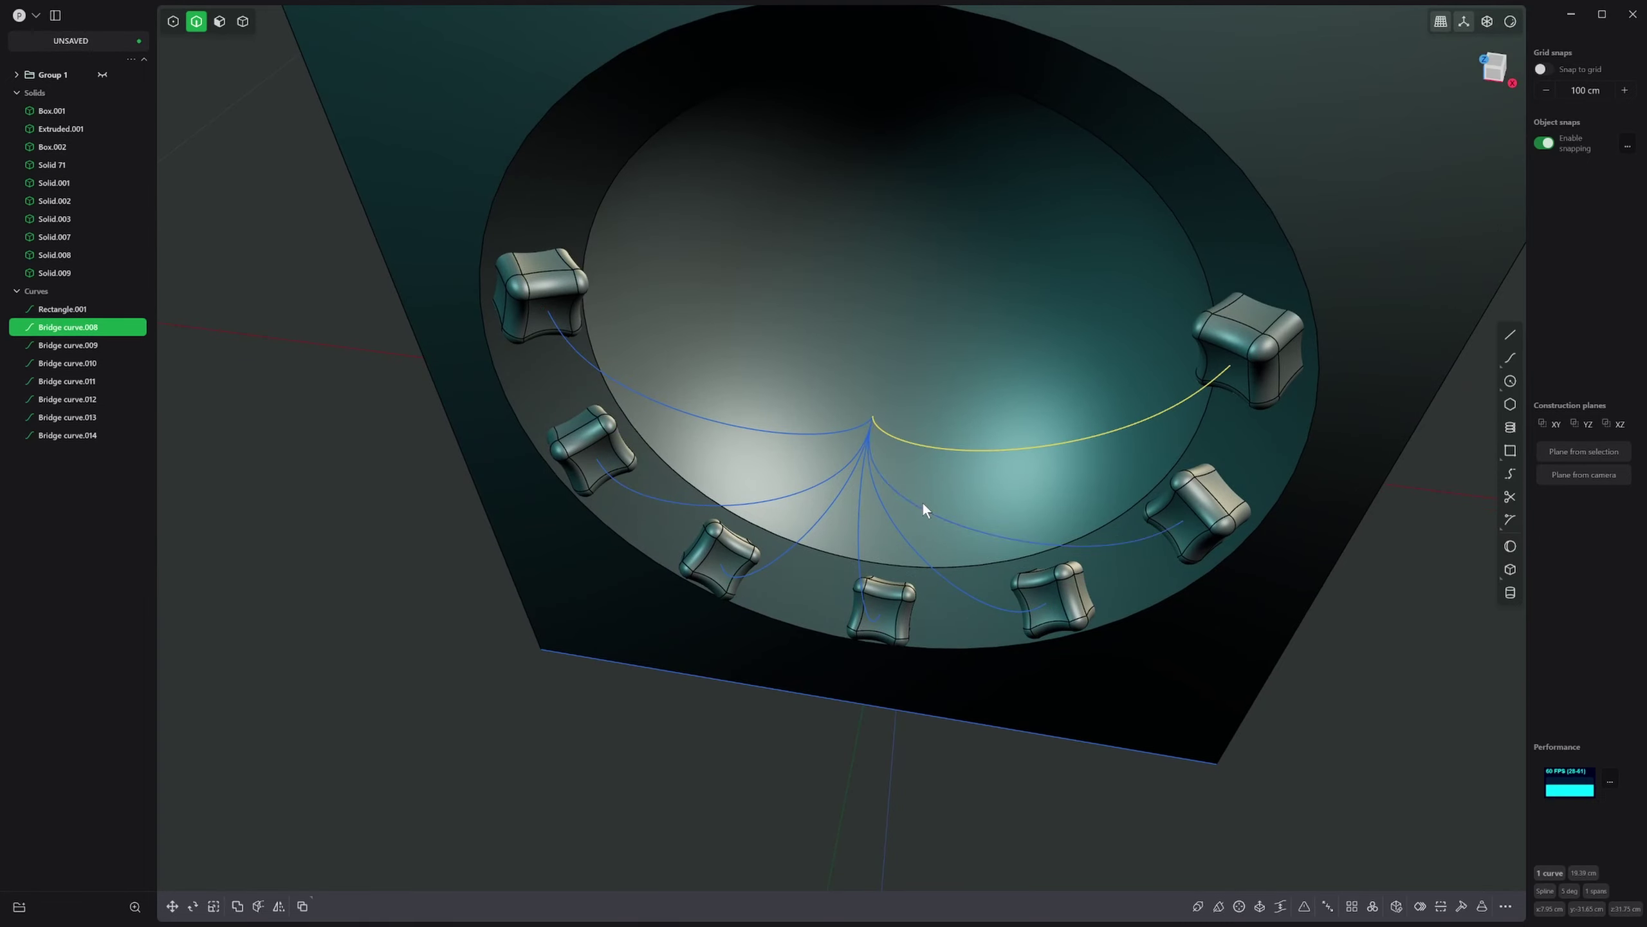
{"action": "left_click", "coordinate": [922, 505], "text": "shift"}
{"action": "left_click", "coordinate": [726, 418], "text": "shift"}
{"action": "left_click", "coordinate": [768, 498], "text": "shift"}
{"action": "left_click", "coordinate": [862, 520], "text": "shift"}
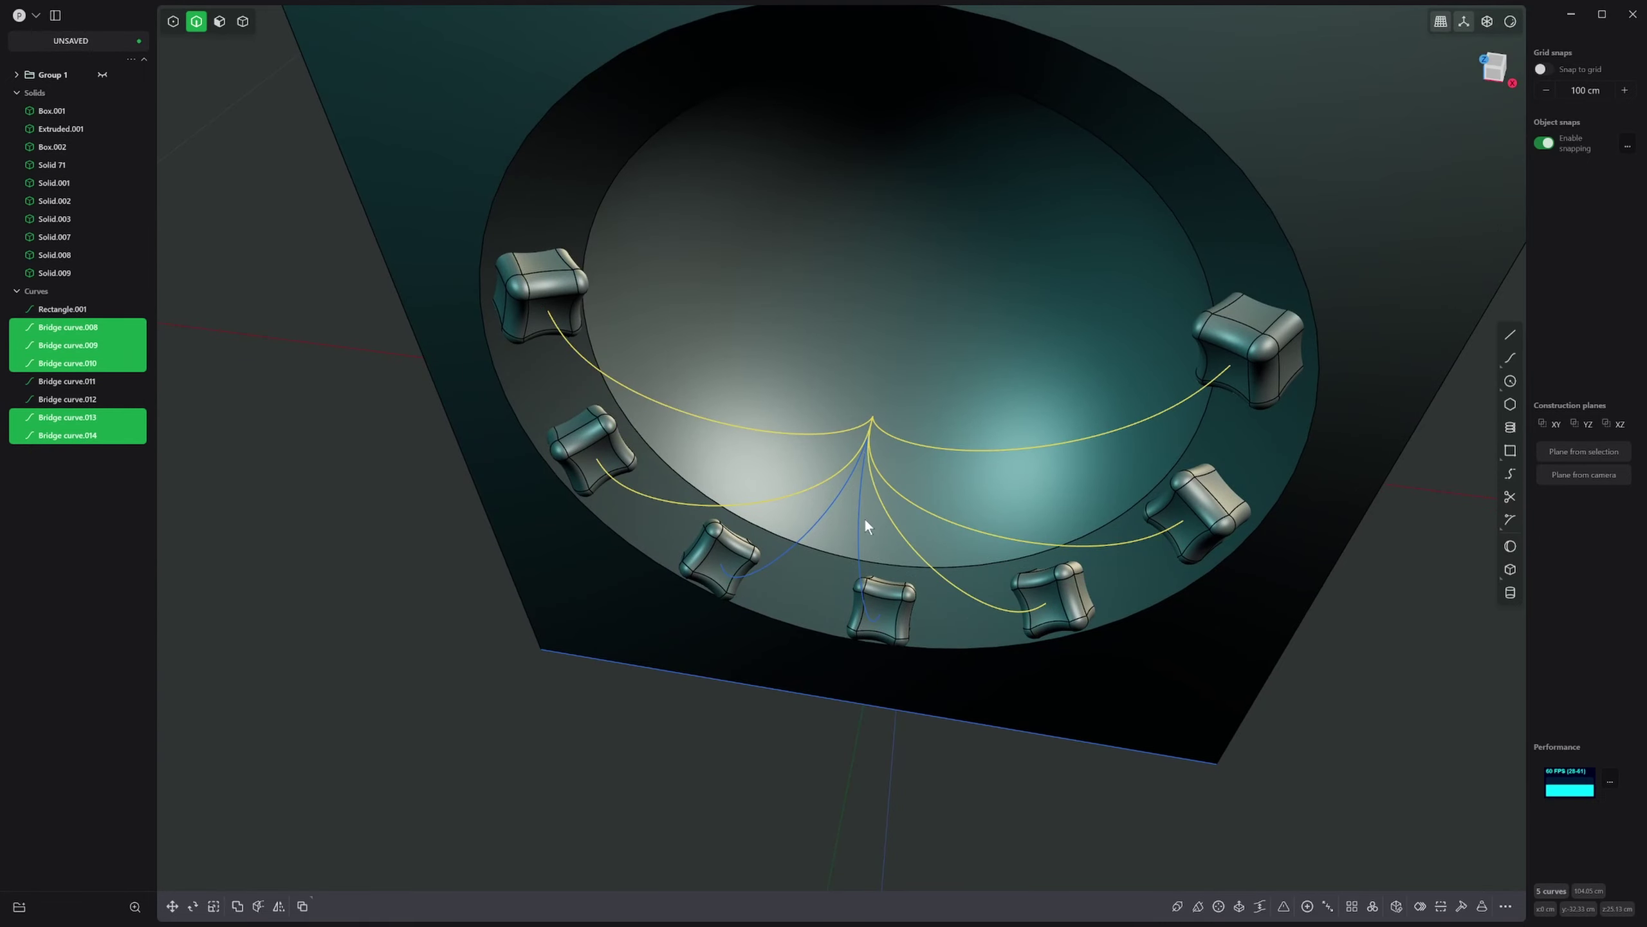
{"action": "left_click", "coordinate": [857, 518], "text": "shift"}
{"action": "middle_click_drag", "start_coordinate": [844, 505], "coordinate": [866, 435]}
{"action": "scroll", "coordinate": [866, 533], "scroll_direction": "up", "scroll_amount": 2}
{"action": "middle_click_drag", "start_coordinate": [872, 534], "coordinate": [962, 498]}
{"action": "left_click", "coordinate": [818, 518], "text": "shift"}
{"action": "middle_click_drag", "start_coordinate": [819, 518], "coordinate": [873, 487]}
{"action": "scroll", "coordinate": [826, 524], "scroll_direction": "up", "scroll_amount": 1}
{"action": "key", "text": "p"}
{"action": "scroll", "coordinate": [826, 521], "scroll_direction": "down", "scroll_amount": 3}
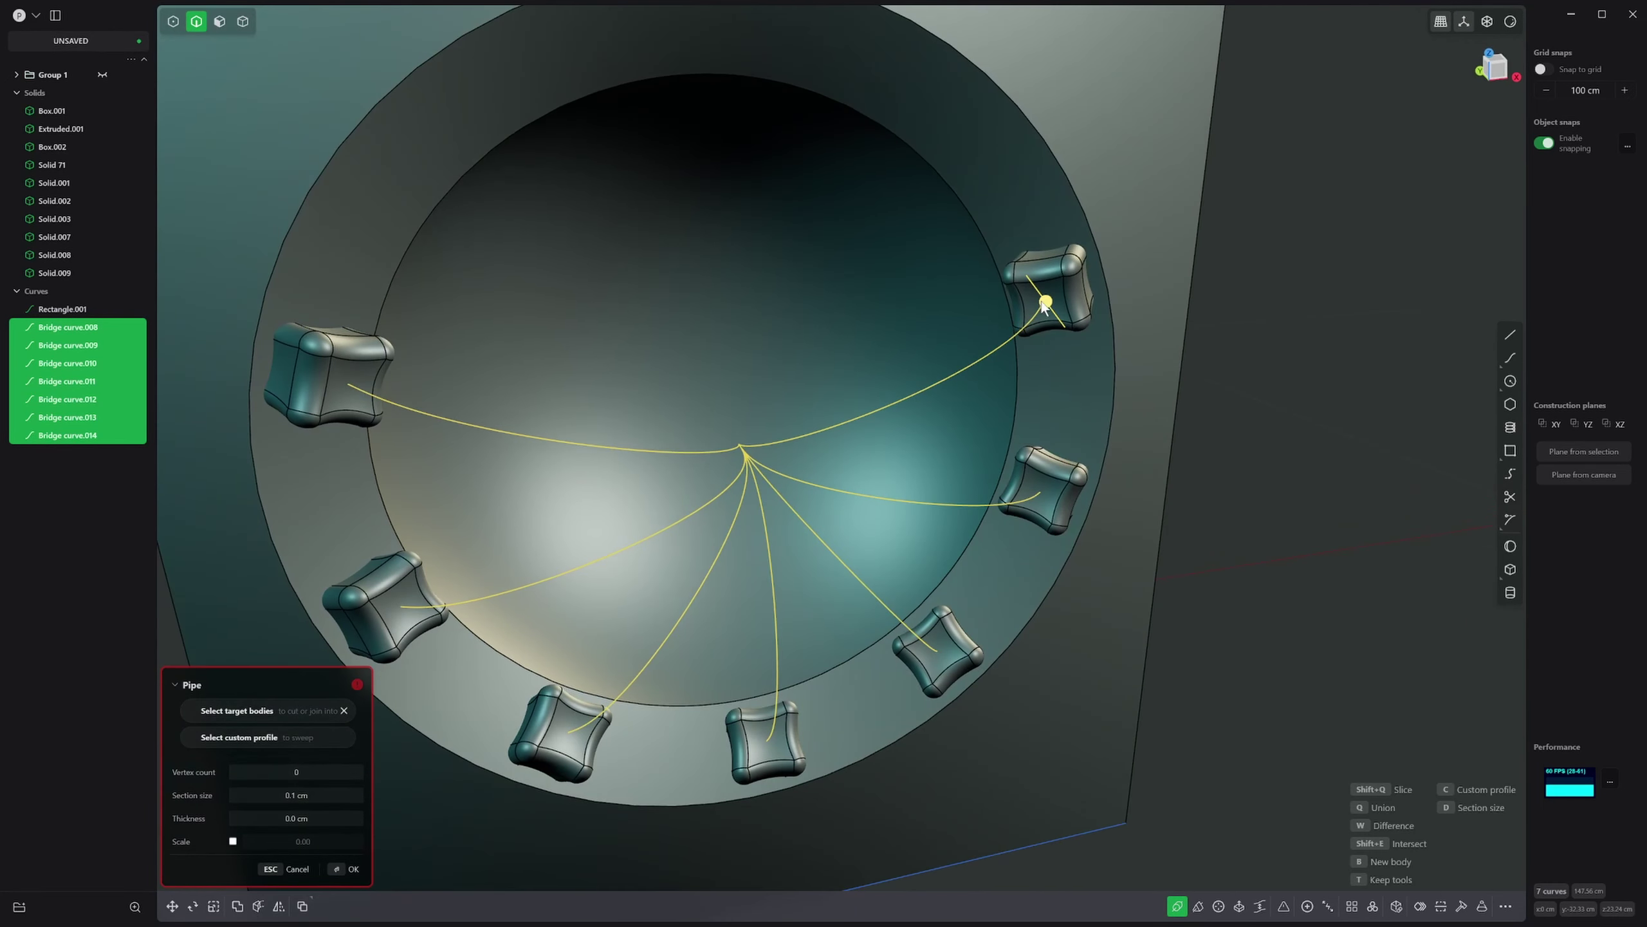
{"action": "left_click_drag", "start_coordinate": [1045, 303], "coordinate": [1058, 321]}
{"action": "key", "text": "Escape"}
- Delete the bridge curves of the upper-left and upper-right rim pieces
{"action": "middle_click_drag", "start_coordinate": [889, 561], "coordinate": [838, 570]}
{"action": "scroll", "coordinate": [727, 622], "scroll_direction": "up", "scroll_amount": 1}
{"action": "left_click", "coordinate": [722, 625]}
{"action": "scroll", "coordinate": [722, 624], "scroll_direction": "up", "scroll_amount": 3}
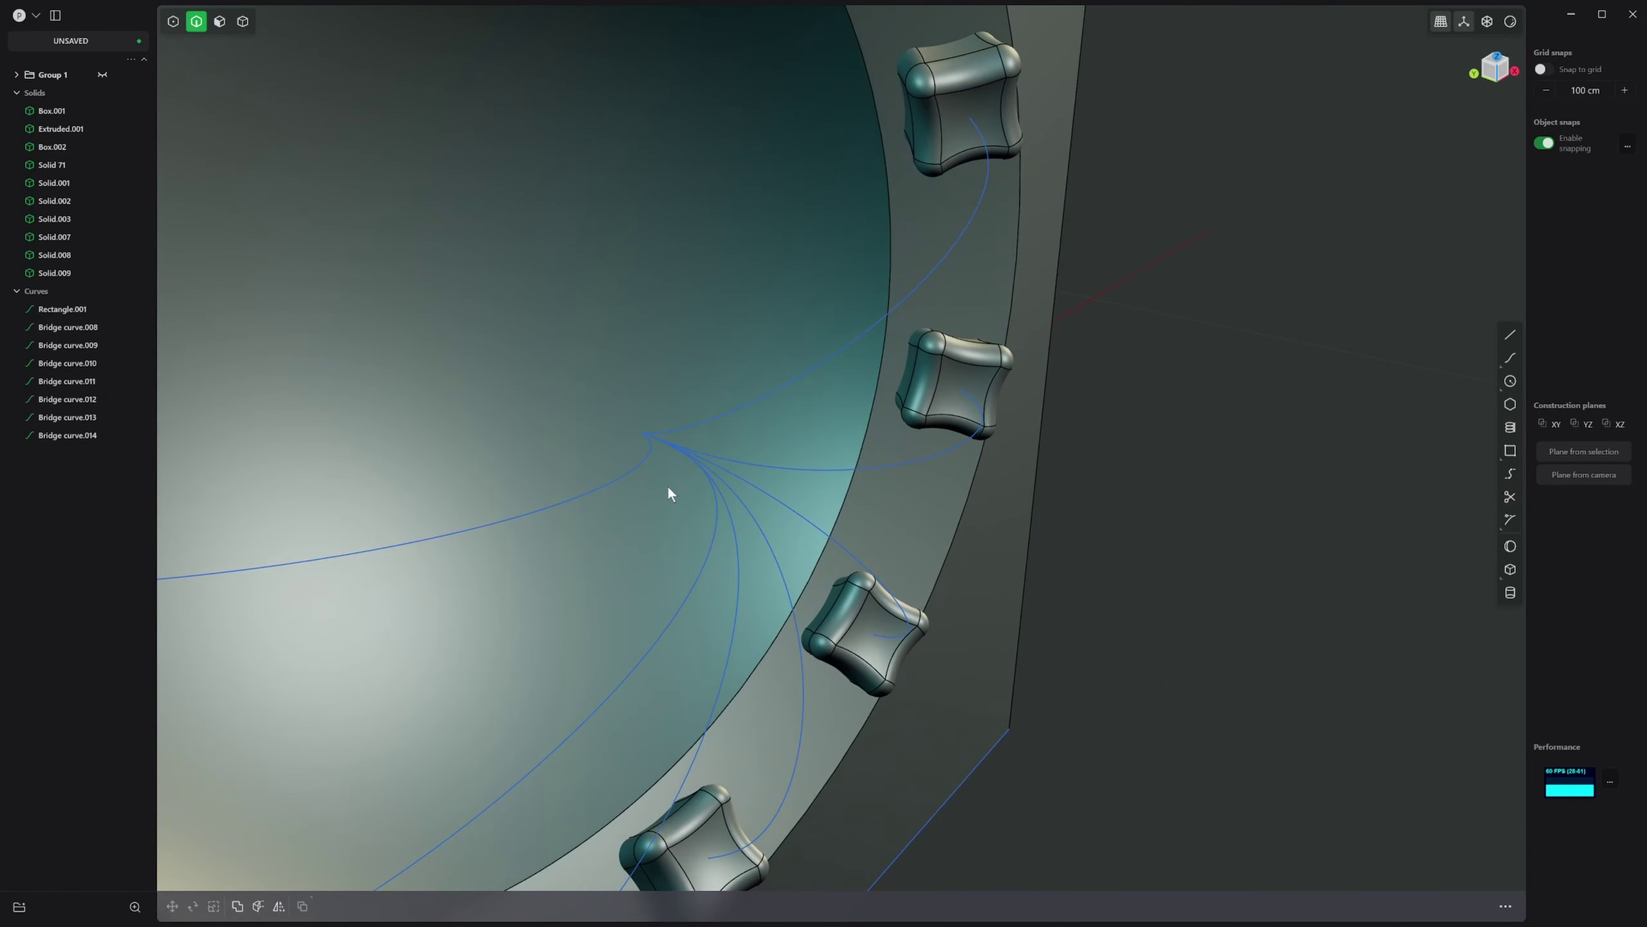
{"action": "left_click", "coordinate": [628, 470]}
{"action": "key", "text": "Delete"}
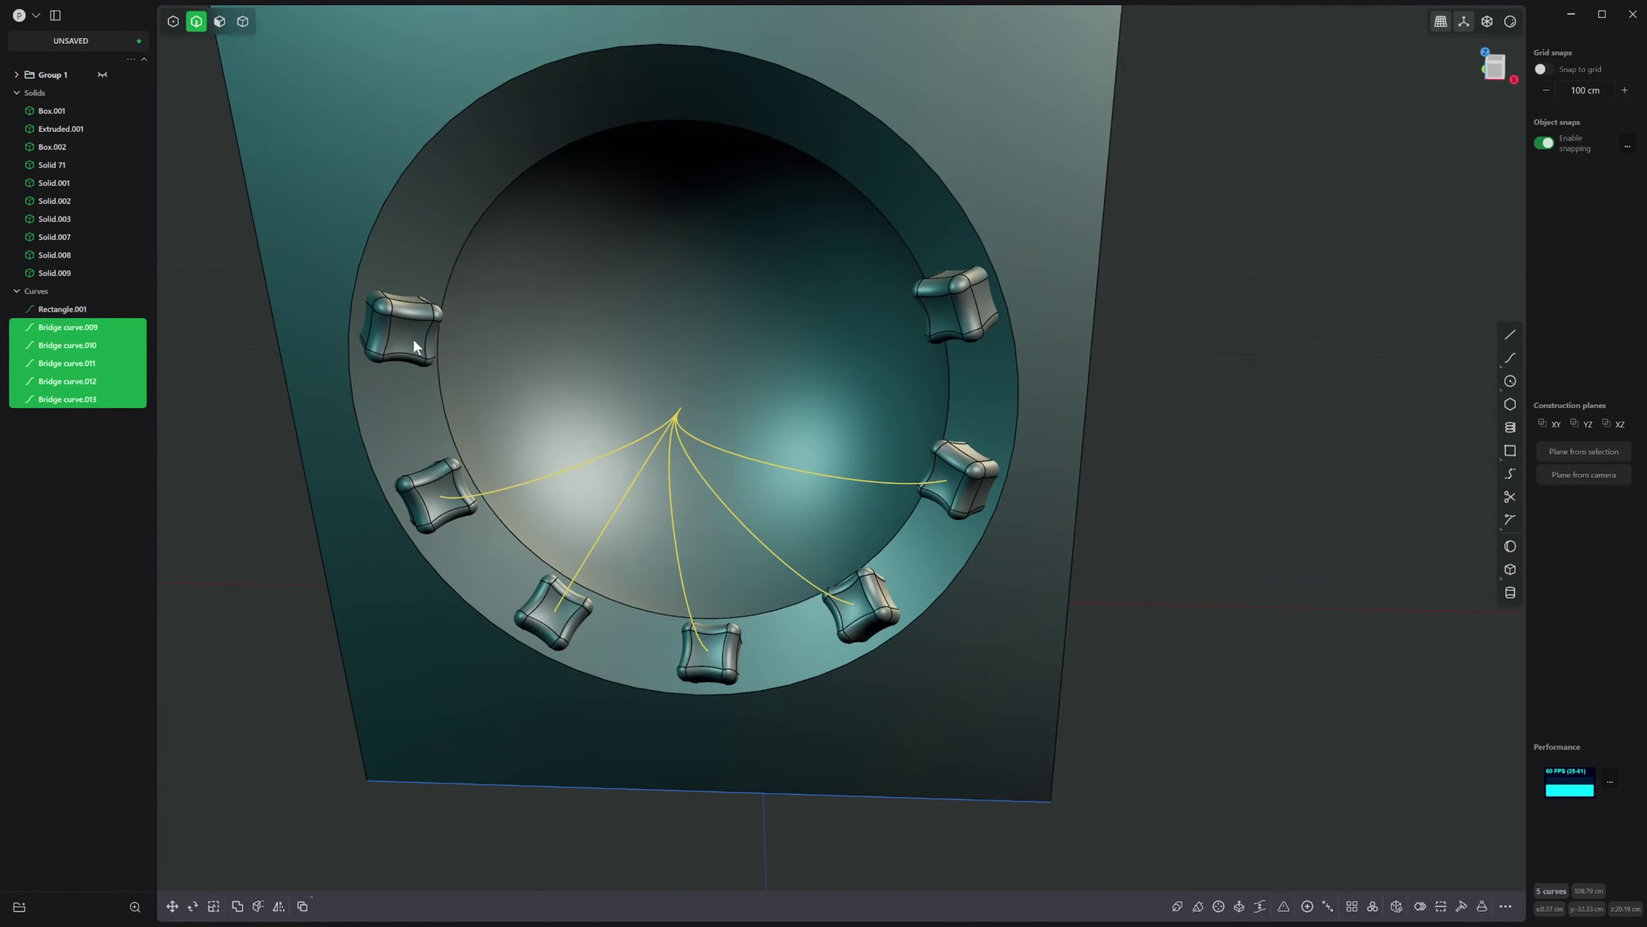
- Delete the upper-left and upper-right rim pieces
{"action": "key", "text": "Escape"}
{"action": "key", "text": "4"}
{"action": "left_click", "coordinate": [407, 312]}
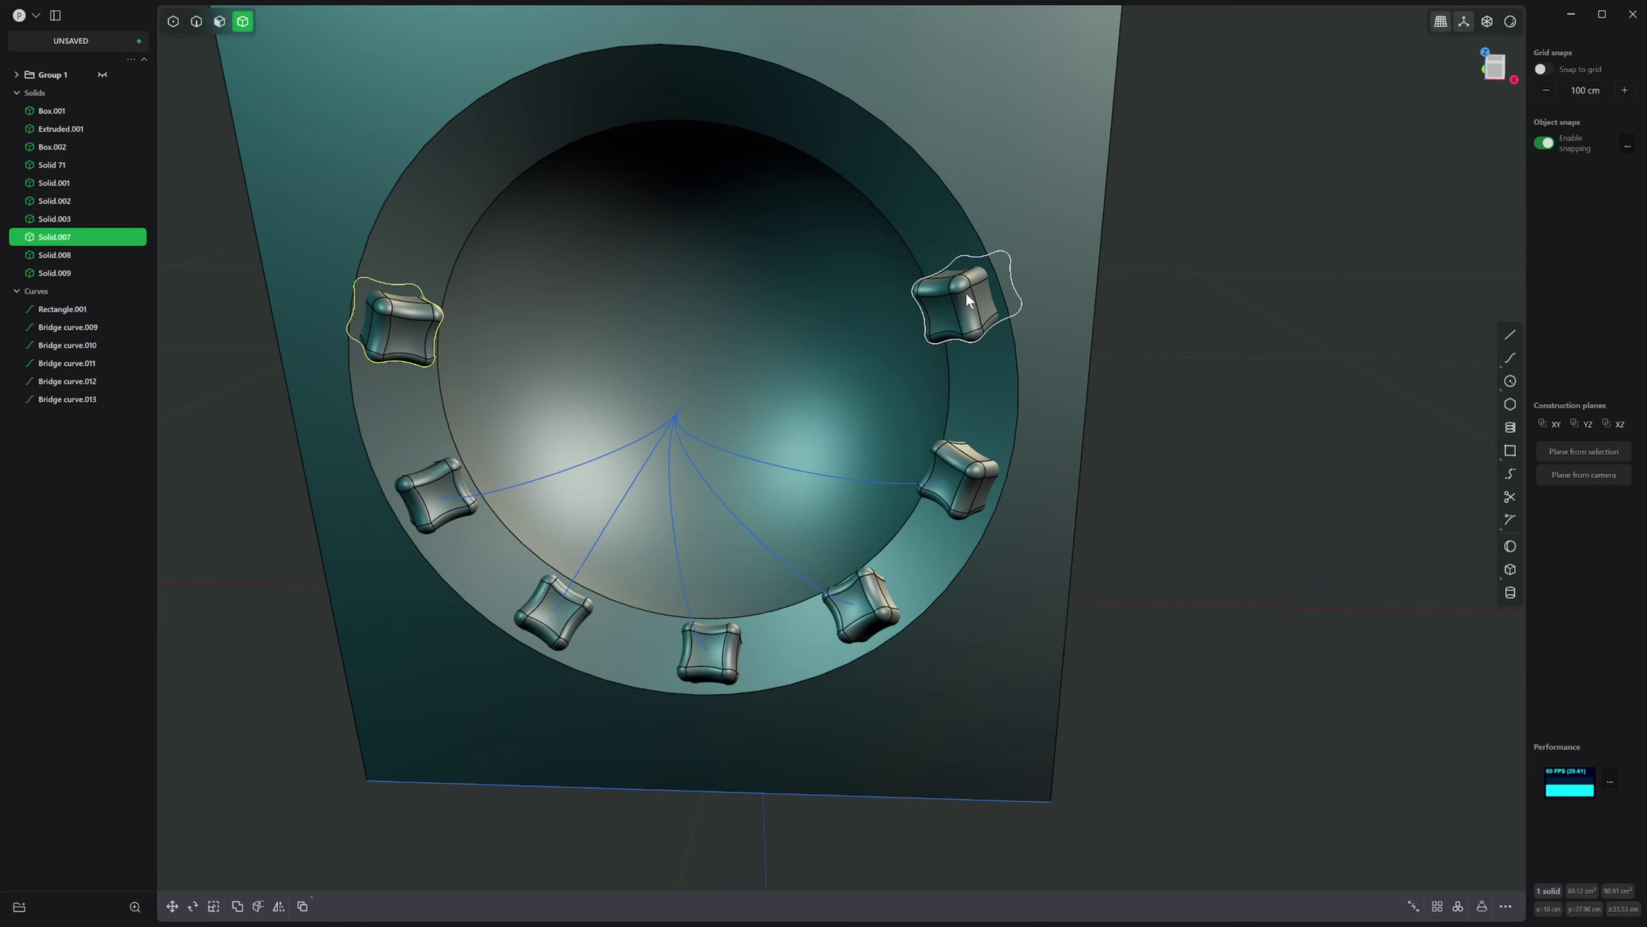
{"action": "left_click", "coordinate": [966, 299], "text": "shift"}
{"action": "key", "text": "Delete"}
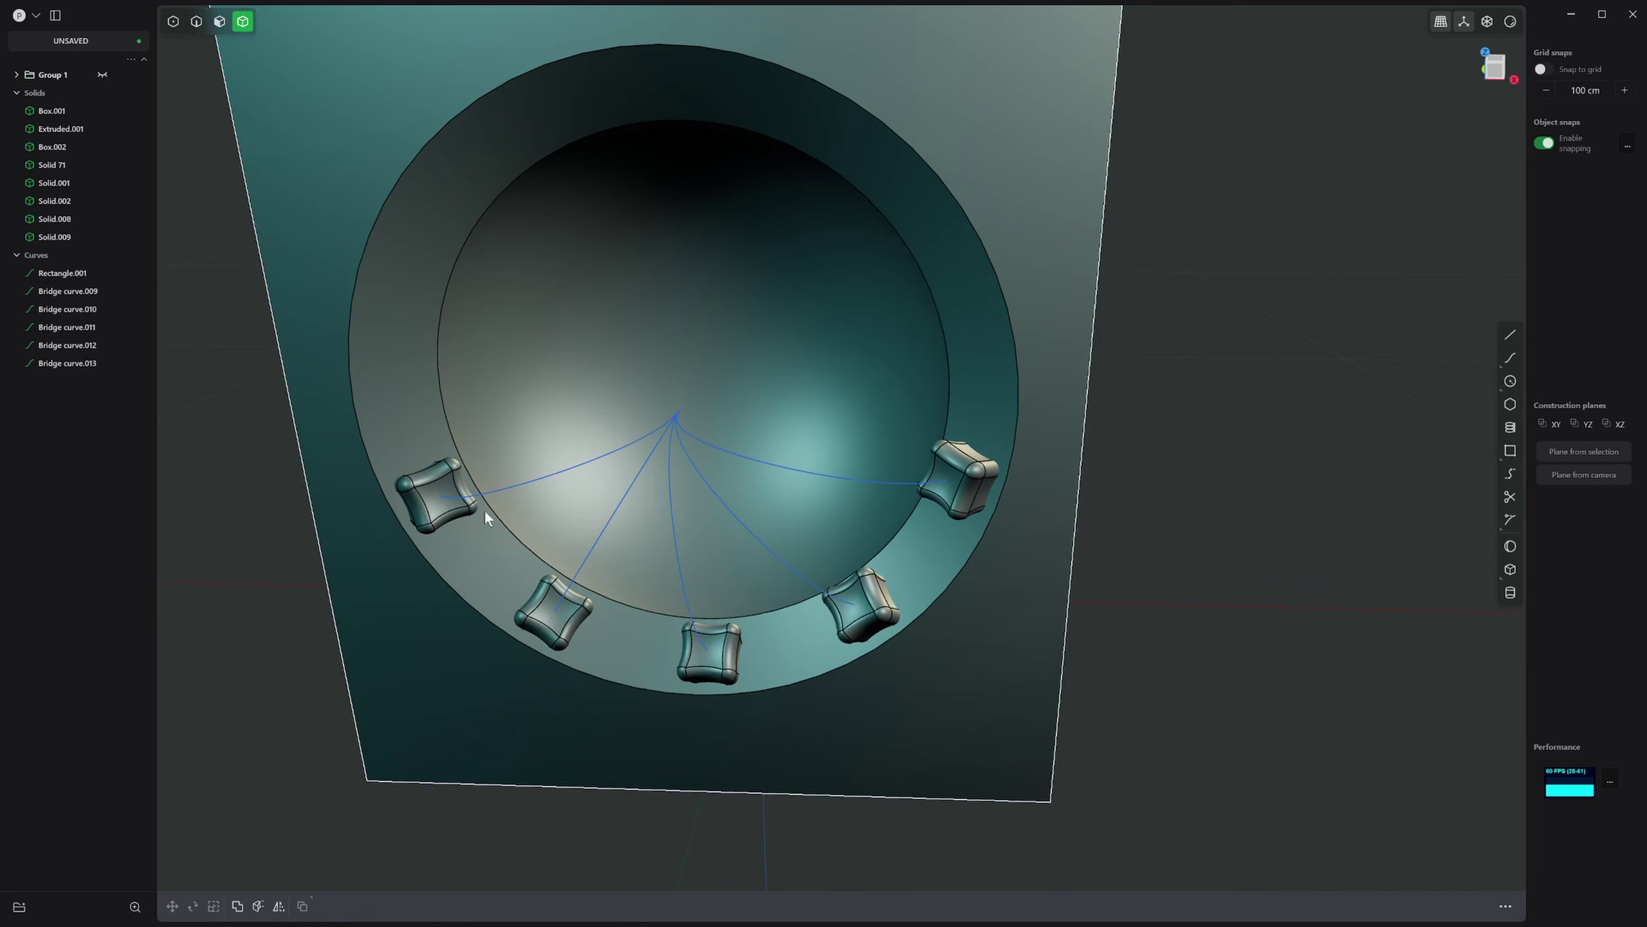
- Run Pipe on the five remaining bridge curves with a section size of about 0.872 cm
{"action": "key", "text": "2"}
{"action": "left_click", "coordinate": [555, 475]}
{"action": "left_click", "coordinate": [623, 515], "text": "shift"}
{"action": "left_click_drag", "start_coordinate": [624, 513], "coordinate": [780, 471], "text": "shift"}
{"action": "middle_click_drag", "start_coordinate": [780, 471], "coordinate": [767, 471]}
{"action": "key", "text": "p"}
{"action": "left_click_drag", "start_coordinate": [457, 482], "coordinate": [446, 468]}
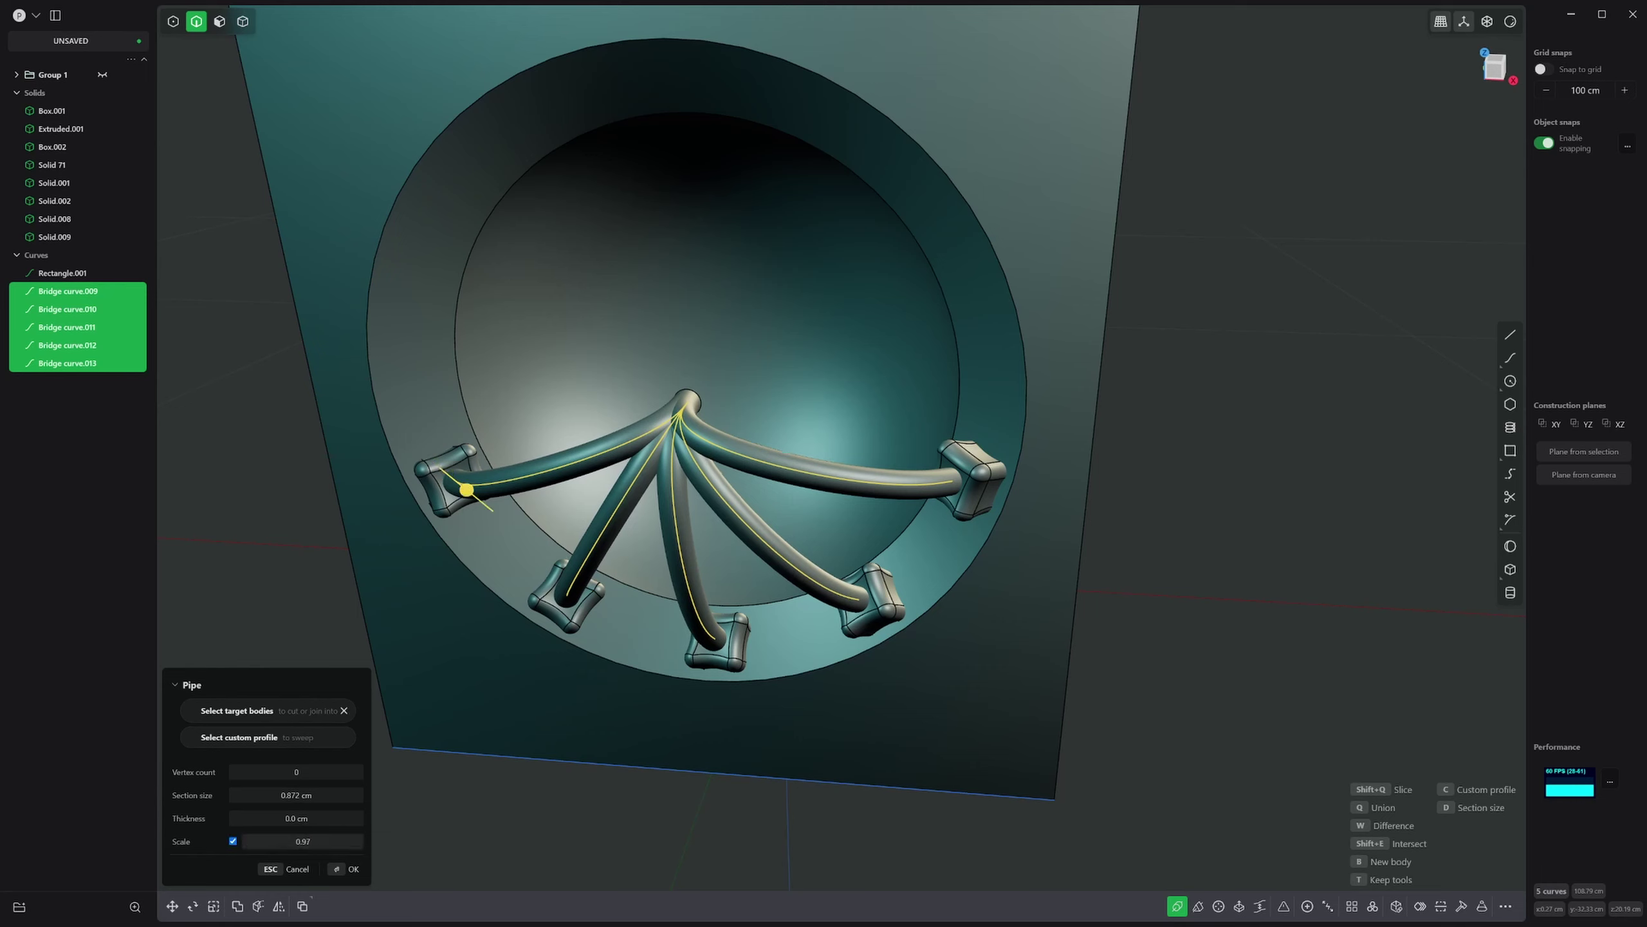
- Taper the pipes toward the cavity's center with a scale of about 0.35, and create them
{"action": "left_click_drag", "start_coordinate": [304, 842], "coordinate": [259, 842]}
{"action": "left_click_drag", "start_coordinate": [466, 489], "coordinate": [467, 489]}
{"action": "left_click_drag", "start_coordinate": [303, 842], "coordinate": [305, 841]}
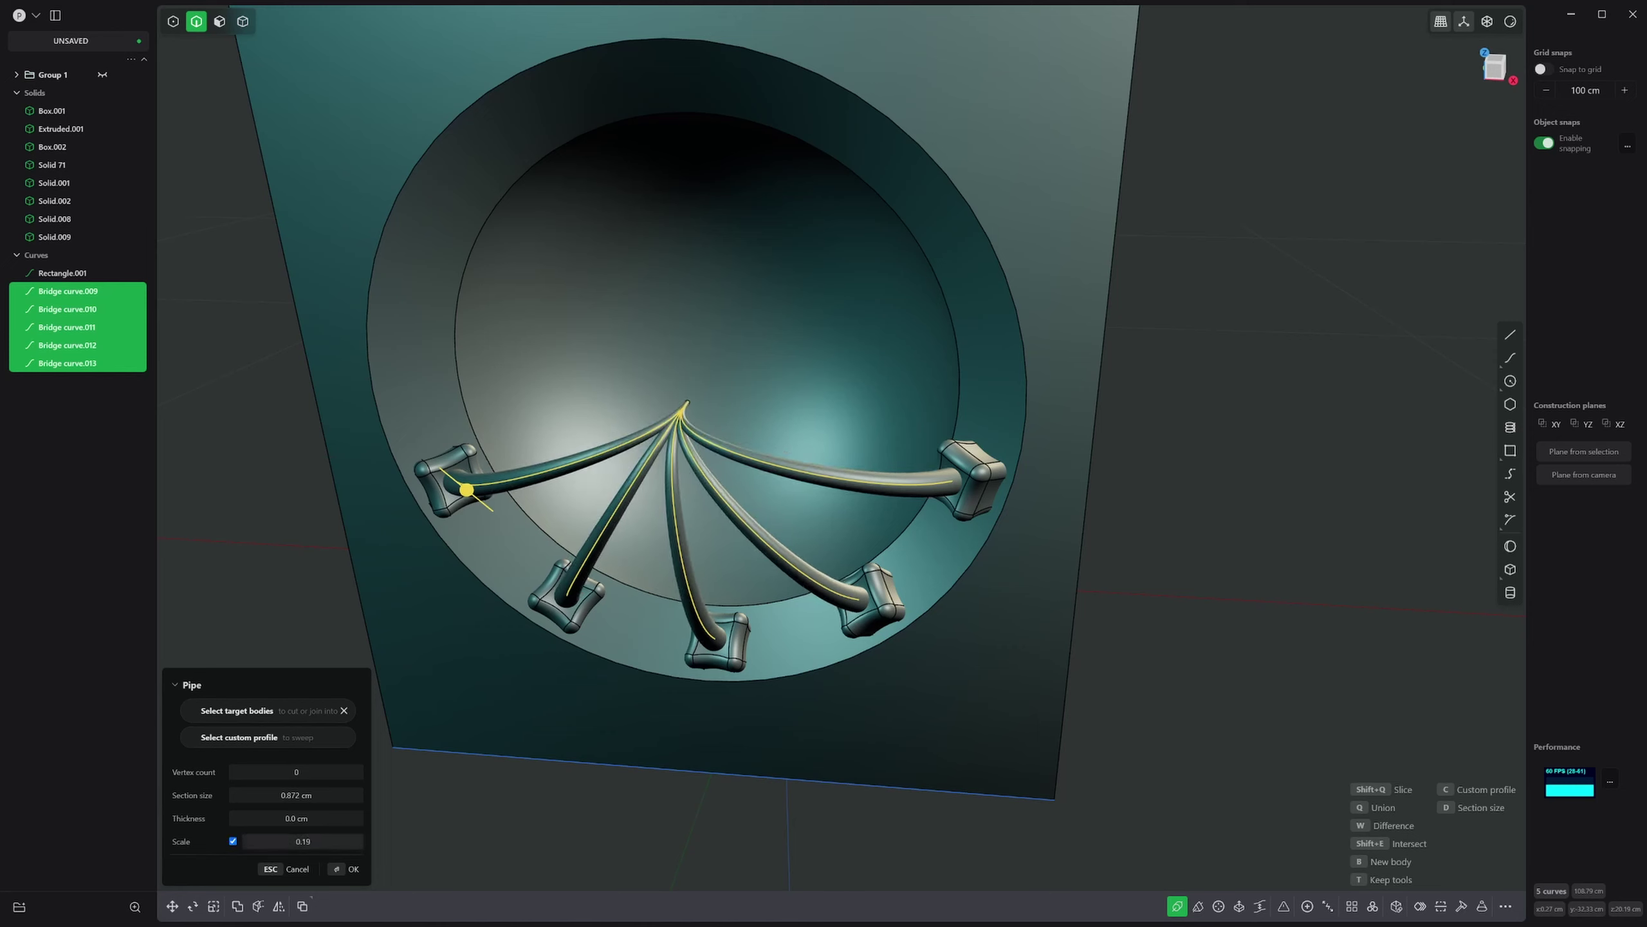
{"action": "left_click_drag", "start_coordinate": [466, 489], "coordinate": [467, 489]}
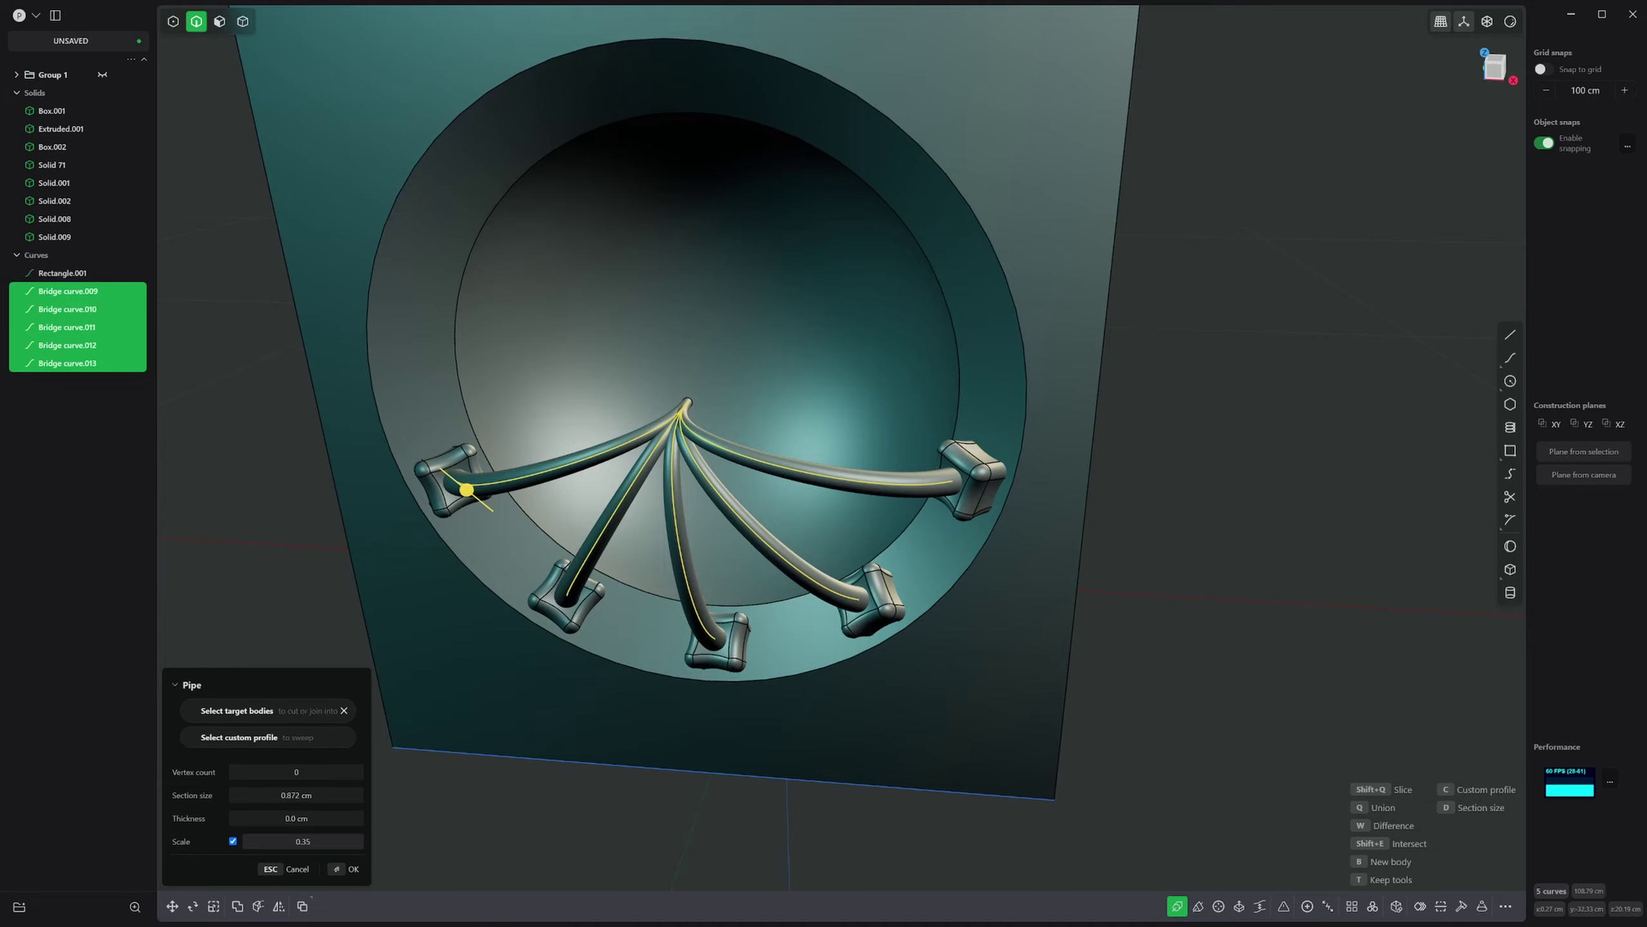
{"action": "middle_click_drag", "start_coordinate": [382, 787], "coordinate": [421, 789]}
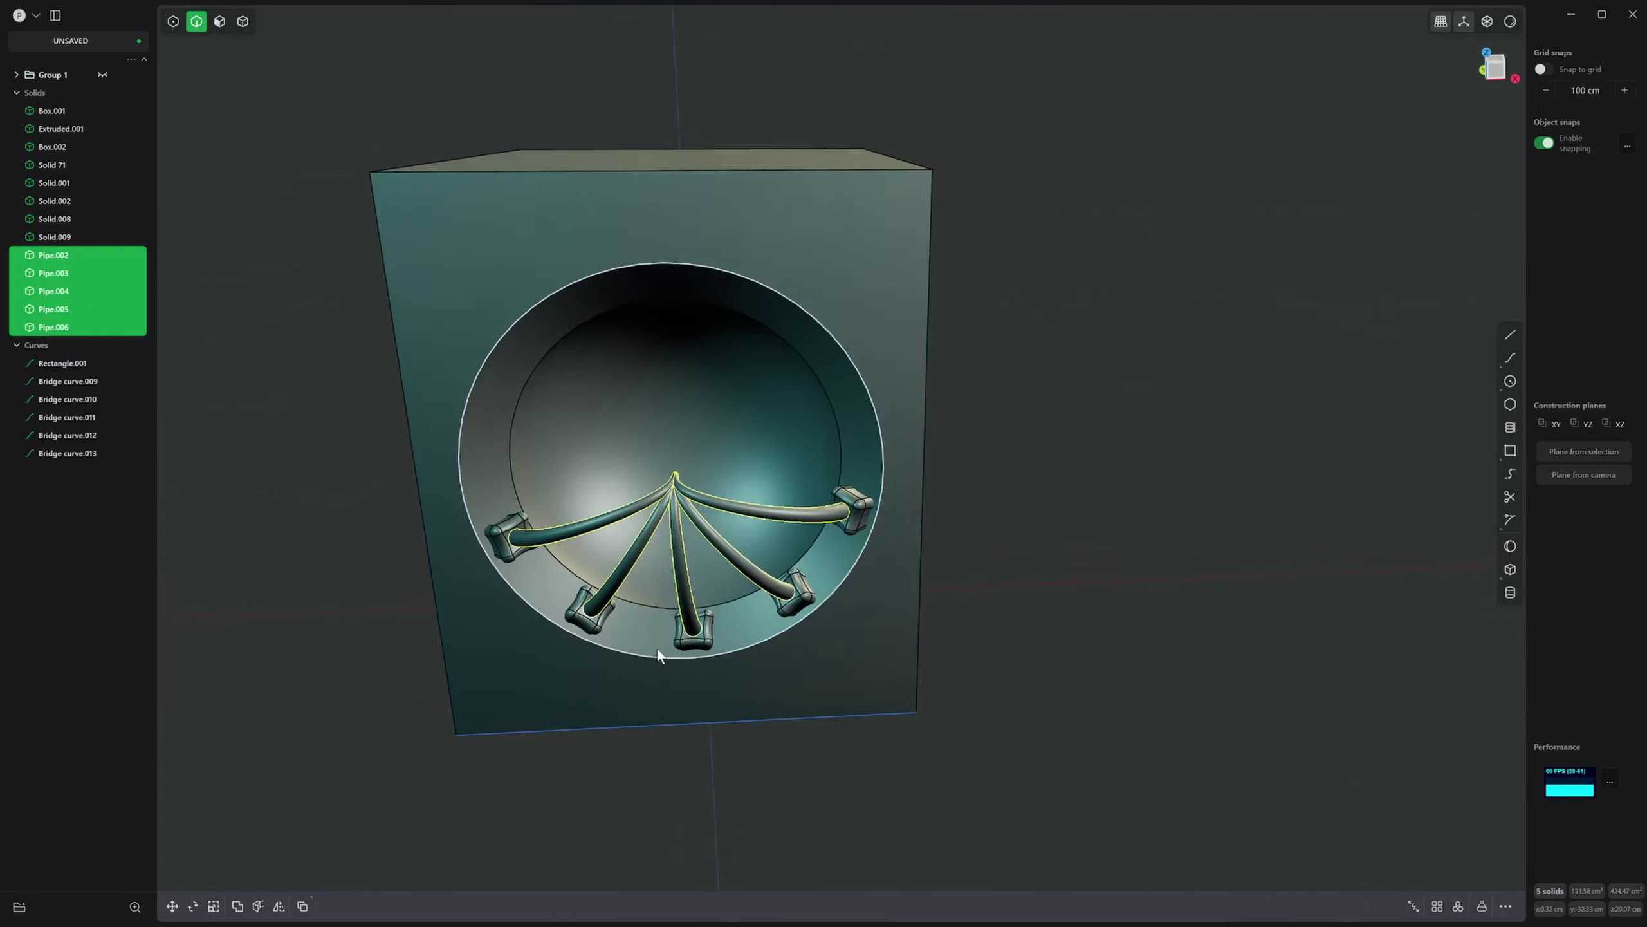
- Union the five pipes into a single solid
{"action": "middle_click_drag", "start_coordinate": [660, 646], "coordinate": [639, 564]}
{"action": "scroll", "coordinate": [639, 493], "scroll_direction": "up", "scroll_amount": 4}
{"action": "middle_click_drag", "start_coordinate": [655, 493], "coordinate": [767, 603]}
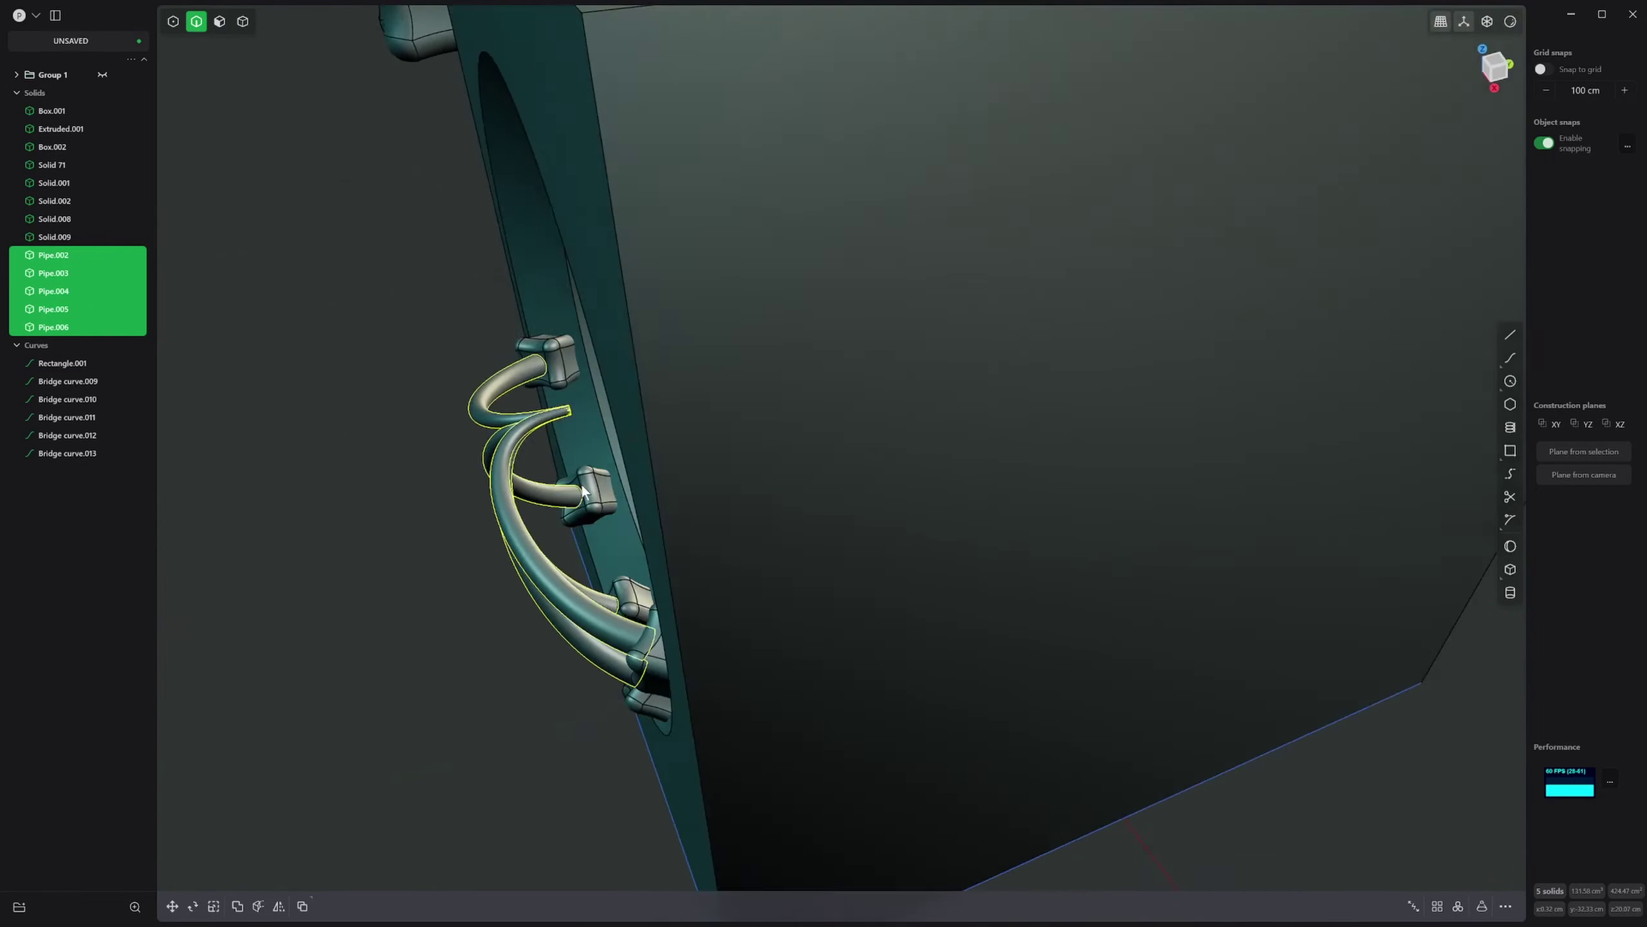
{"action": "key", "text": "q"}
{"action": "key", "text": "q"}
{"action": "key", "text": "Return"}
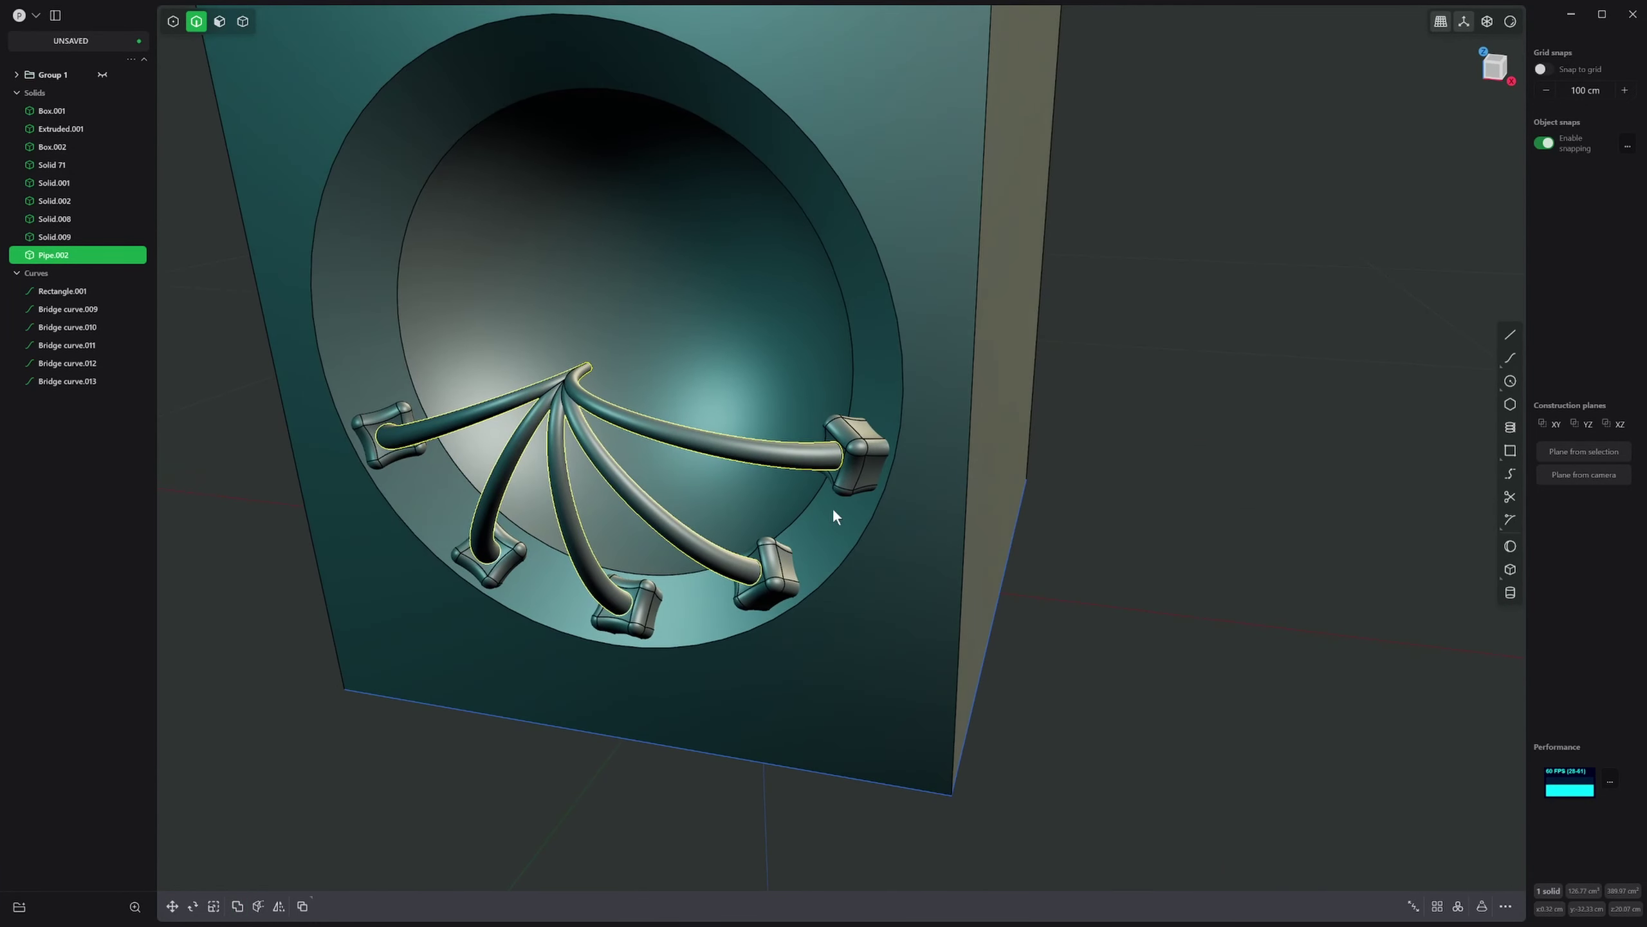
- Union the joined pipes with the five rim pieces and the block containing the spherical cavity
{"action": "key", "text": "4"}
{"action": "left_click", "coordinate": [859, 458]}
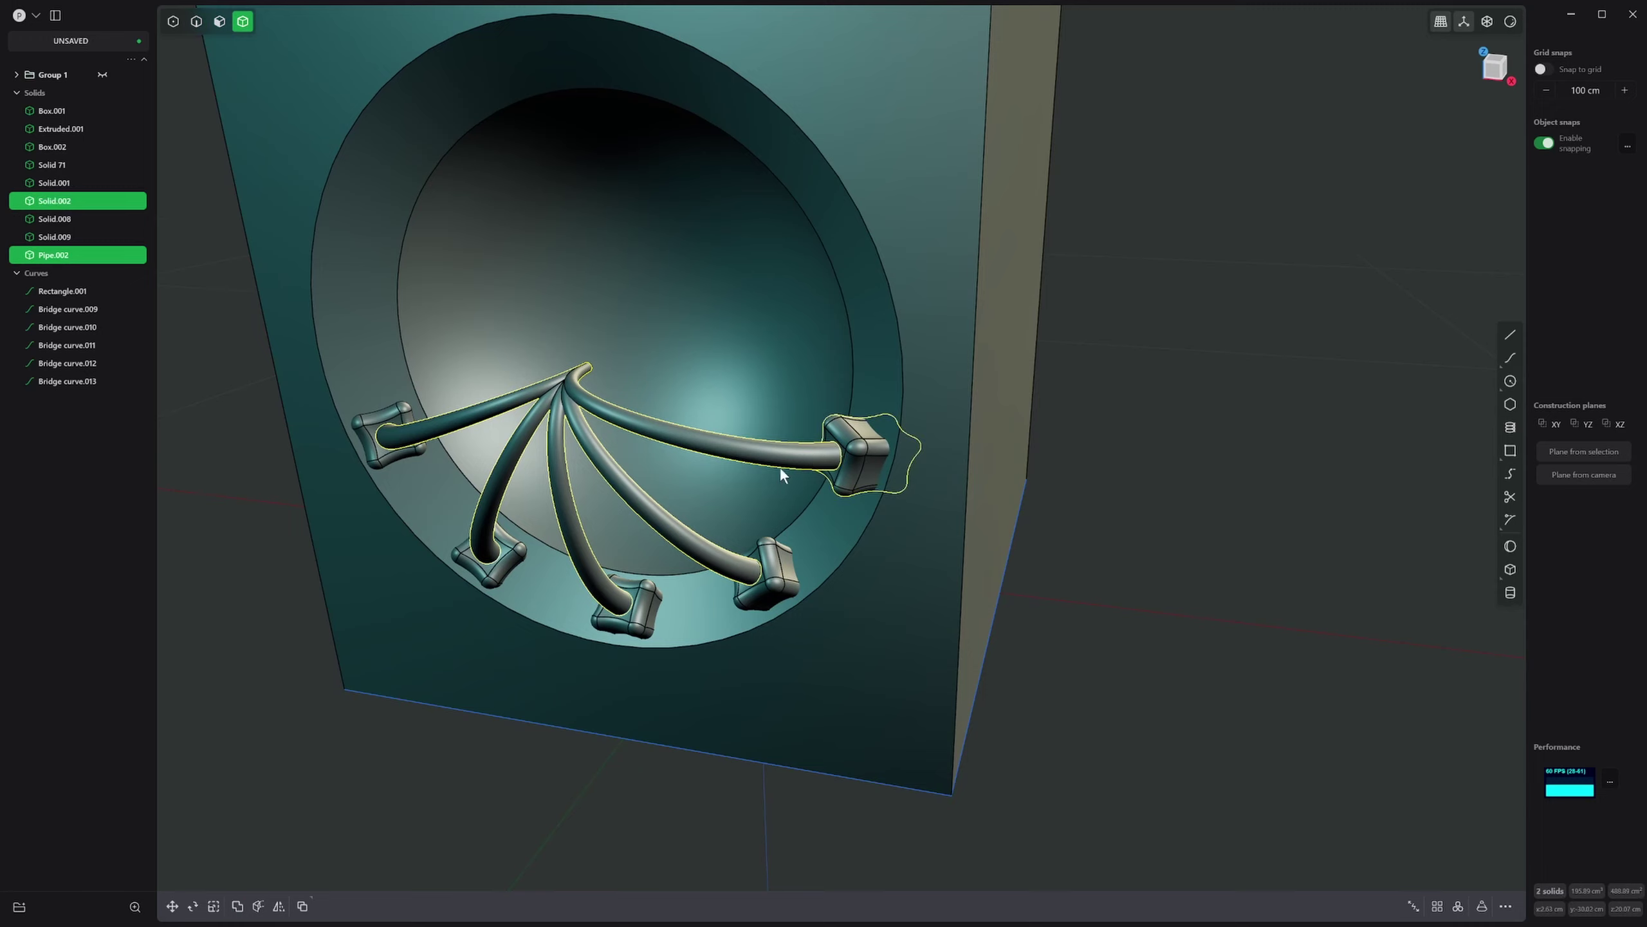
{"action": "left_click", "coordinate": [772, 574]}
{"action": "left_click", "coordinate": [640, 618]}
{"action": "left_click", "coordinate": [497, 563]}
{"action": "left_click", "coordinate": [390, 441]}
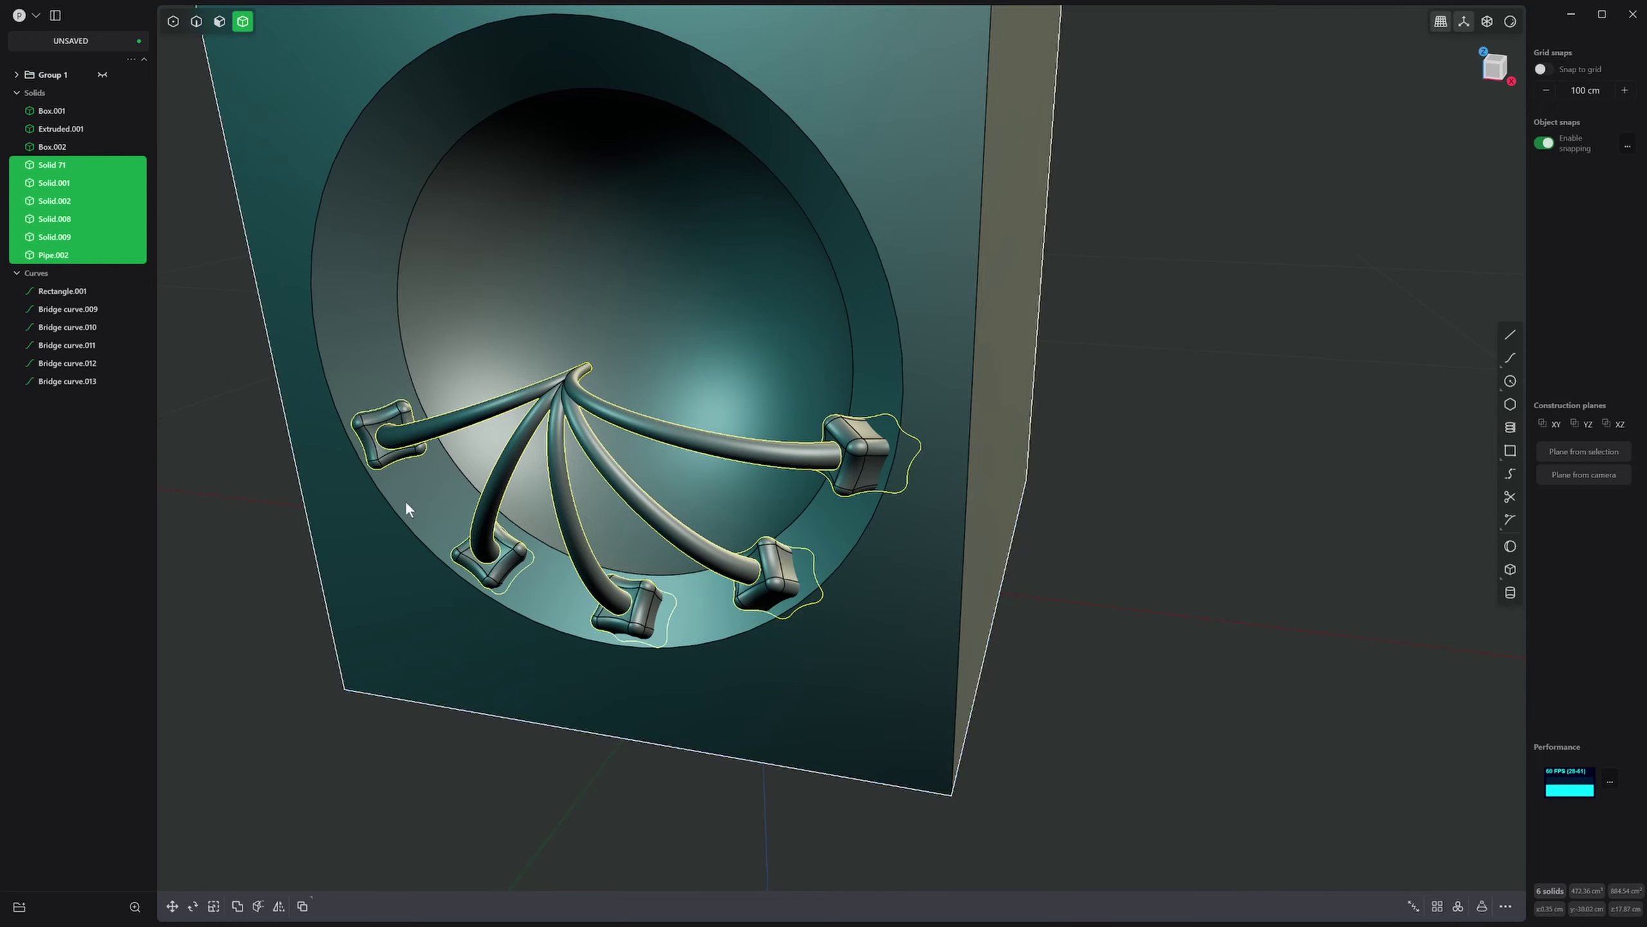
{"action": "left_click", "coordinate": [404, 503]}
{"action": "key", "text": "q"}
{"action": "key", "text": "Return"}
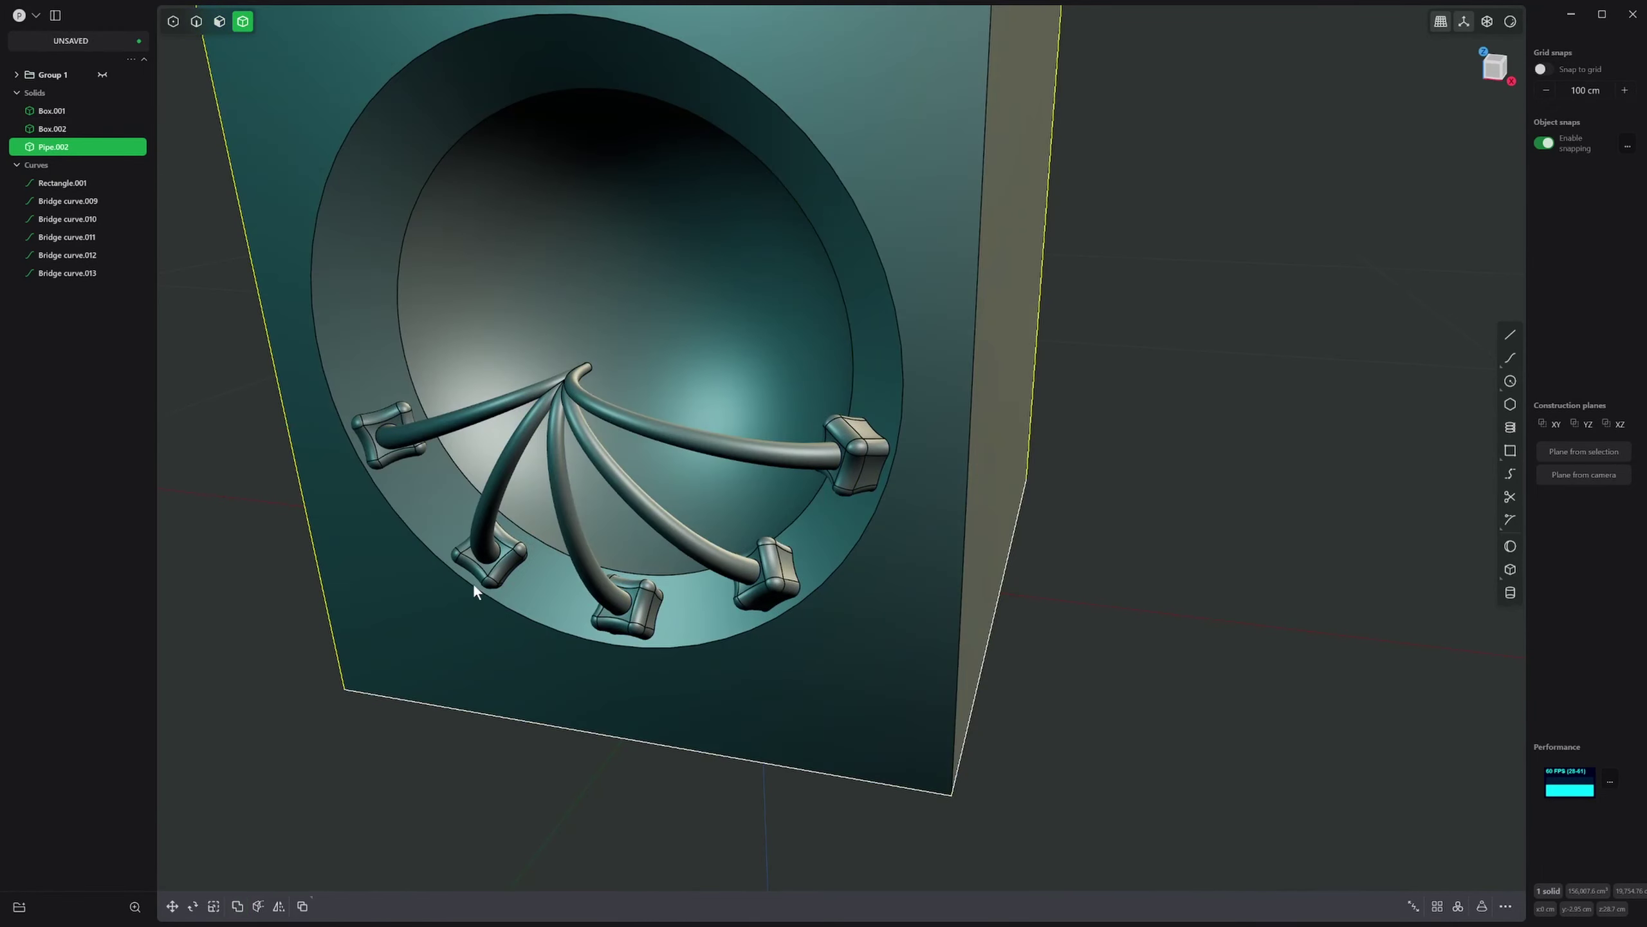
- Try to fillet the base edges of the five rim pieces where they meet the block
{"action": "middle_click_drag", "start_coordinate": [473, 585], "coordinate": [512, 598]}
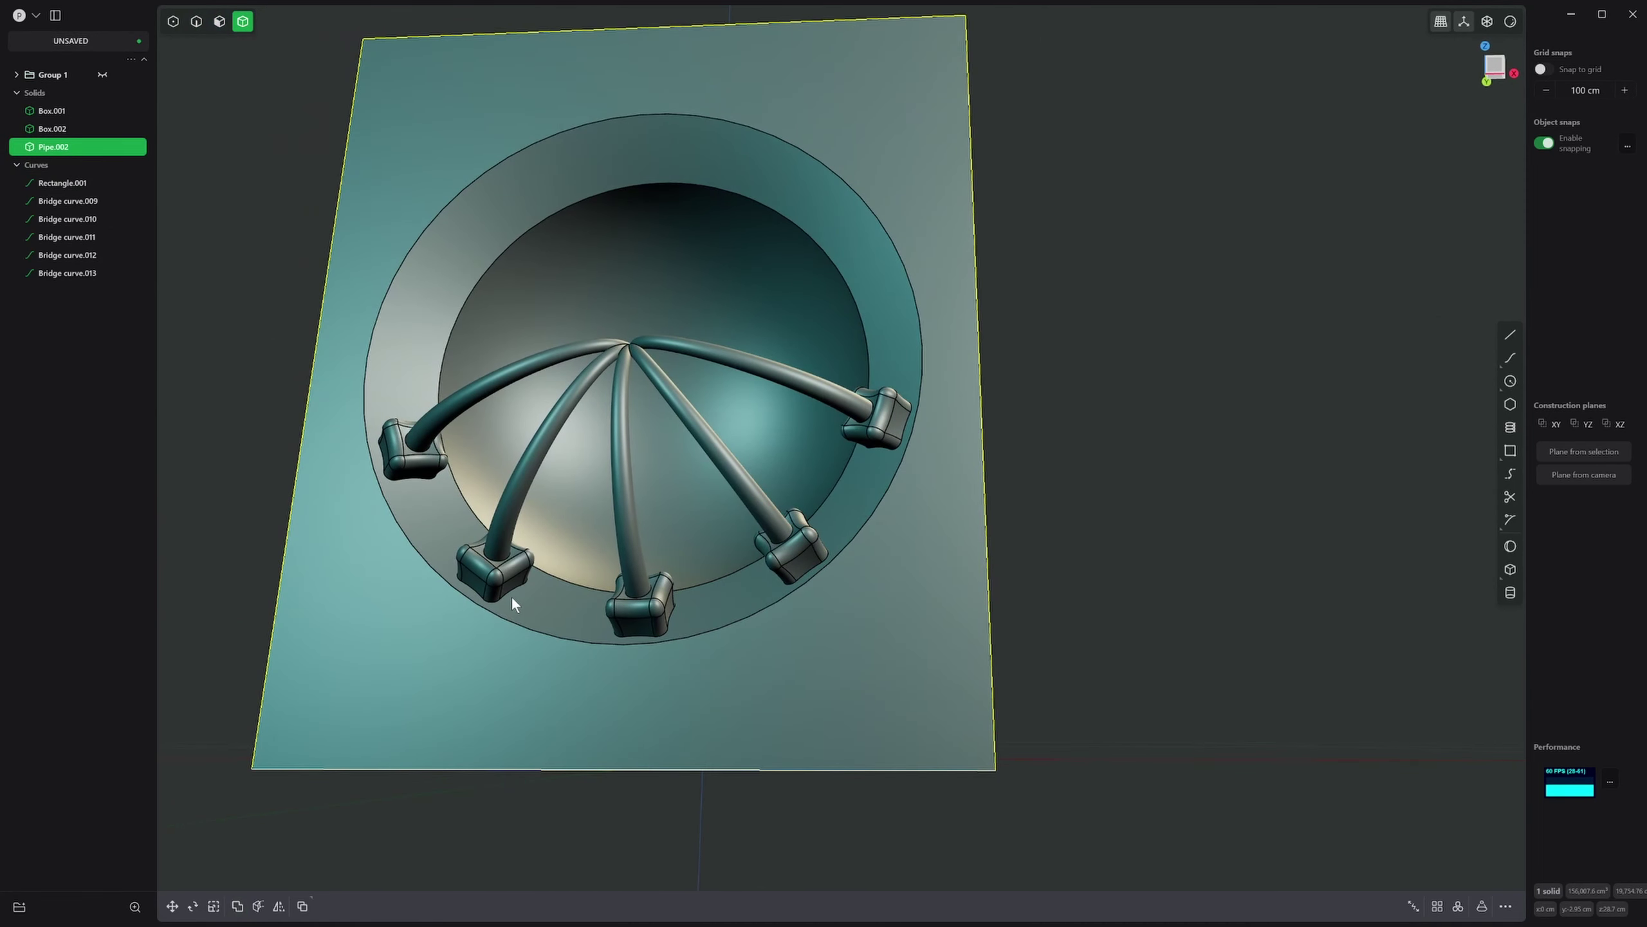
{"action": "key", "text": "2"}
{"action": "left_click", "coordinate": [507, 590]}
{"action": "key", "text": "f"}
{"action": "left_click", "coordinate": [636, 638]}
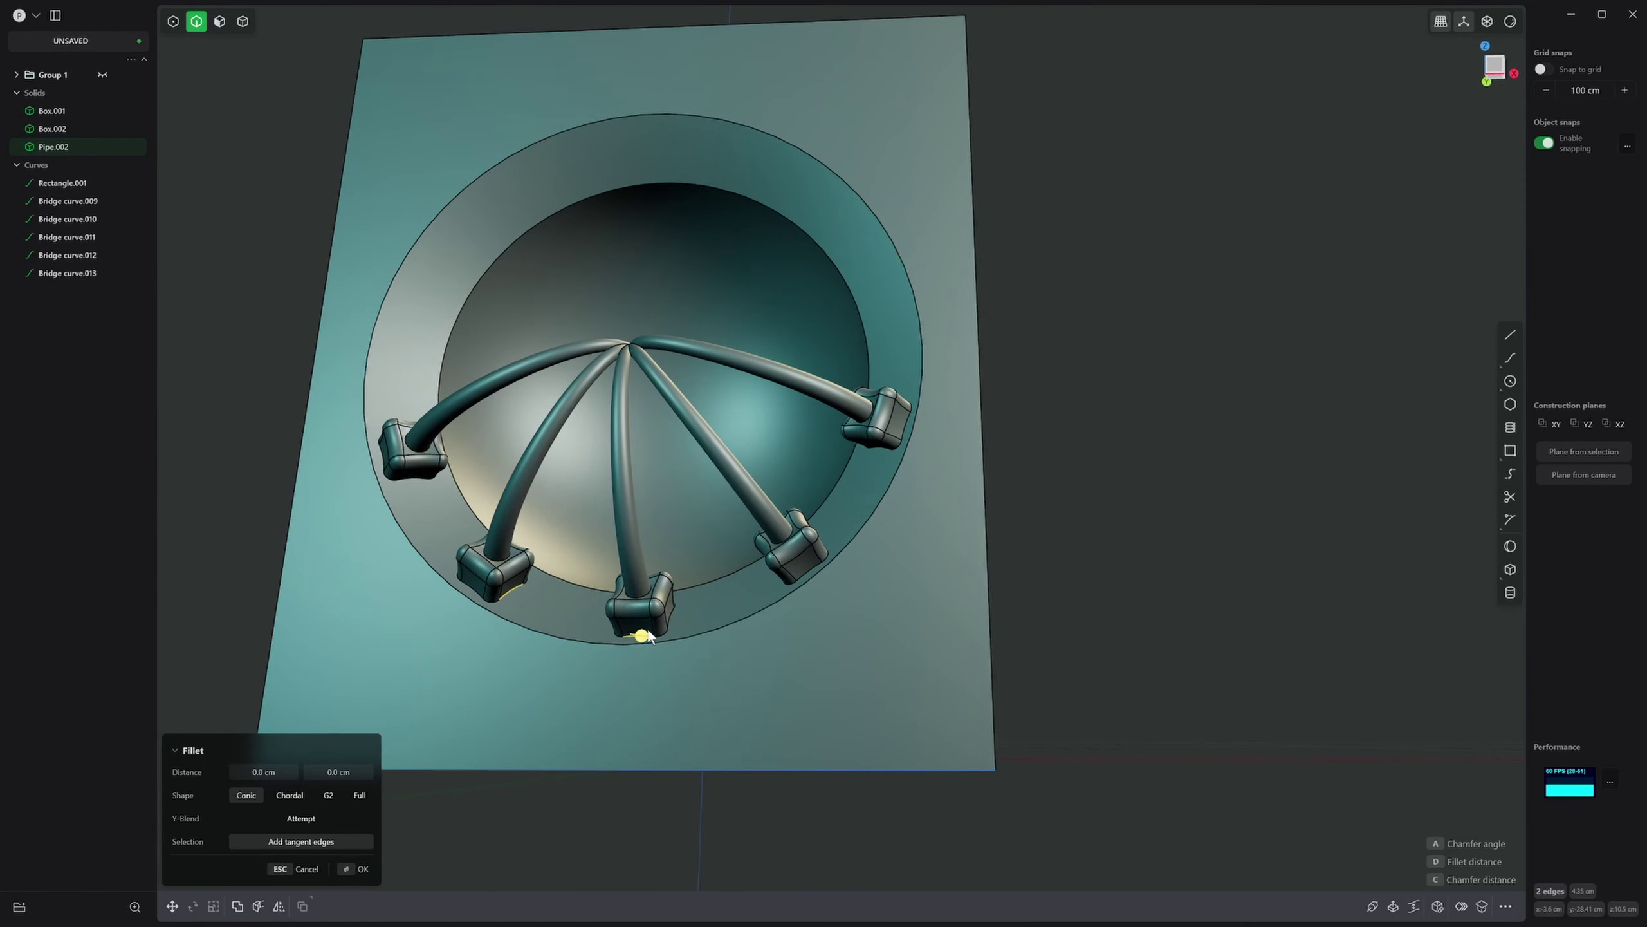
{"action": "left_click", "coordinate": [819, 563]}
{"action": "left_click", "coordinate": [902, 437]}
{"action": "left_click", "coordinate": [422, 480]}
{"action": "left_click_drag", "start_coordinate": [421, 482], "coordinate": [419, 489]}
{"action": "key", "text": "Return"}
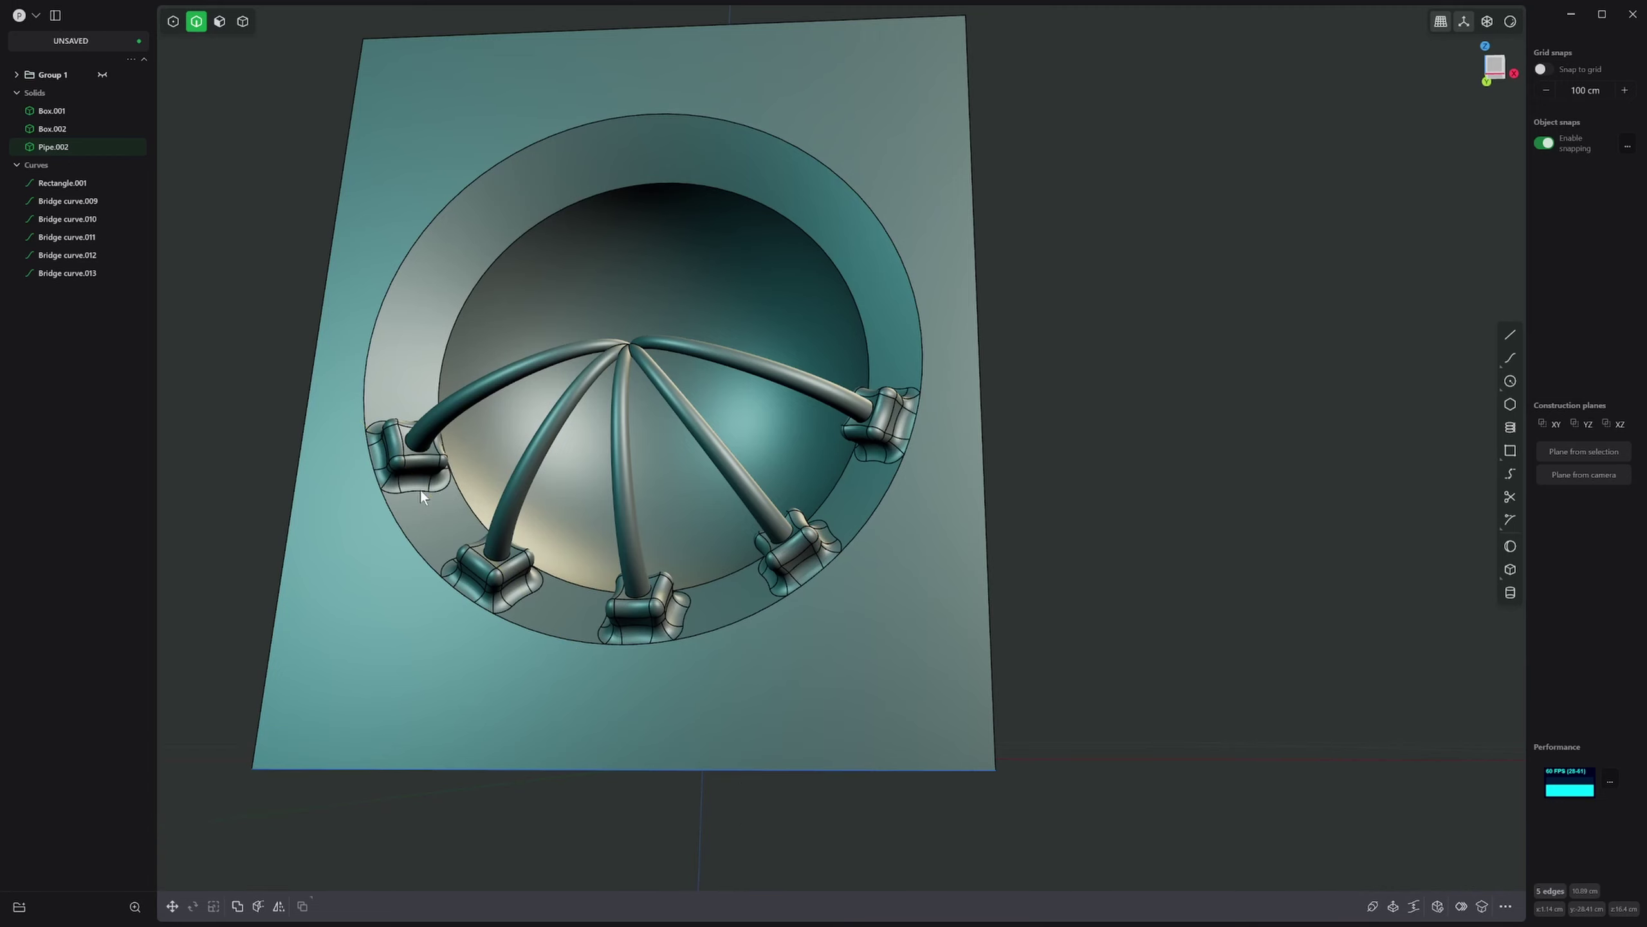
- Retry the fillet on the five rim pieces' base edges with a smaller radius of about 0.54 cm
{"action": "middle_click_drag", "start_coordinate": [421, 490], "coordinate": [1018, 591]}
{"action": "scroll", "coordinate": [468, 565], "scroll_direction": "down", "scroll_amount": 4}
{"action": "scroll", "coordinate": [504, 533], "scroll_direction": "up", "scroll_amount": 3}
{"action": "scroll", "coordinate": [504, 533], "scroll_direction": "up", "scroll_amount": 3}
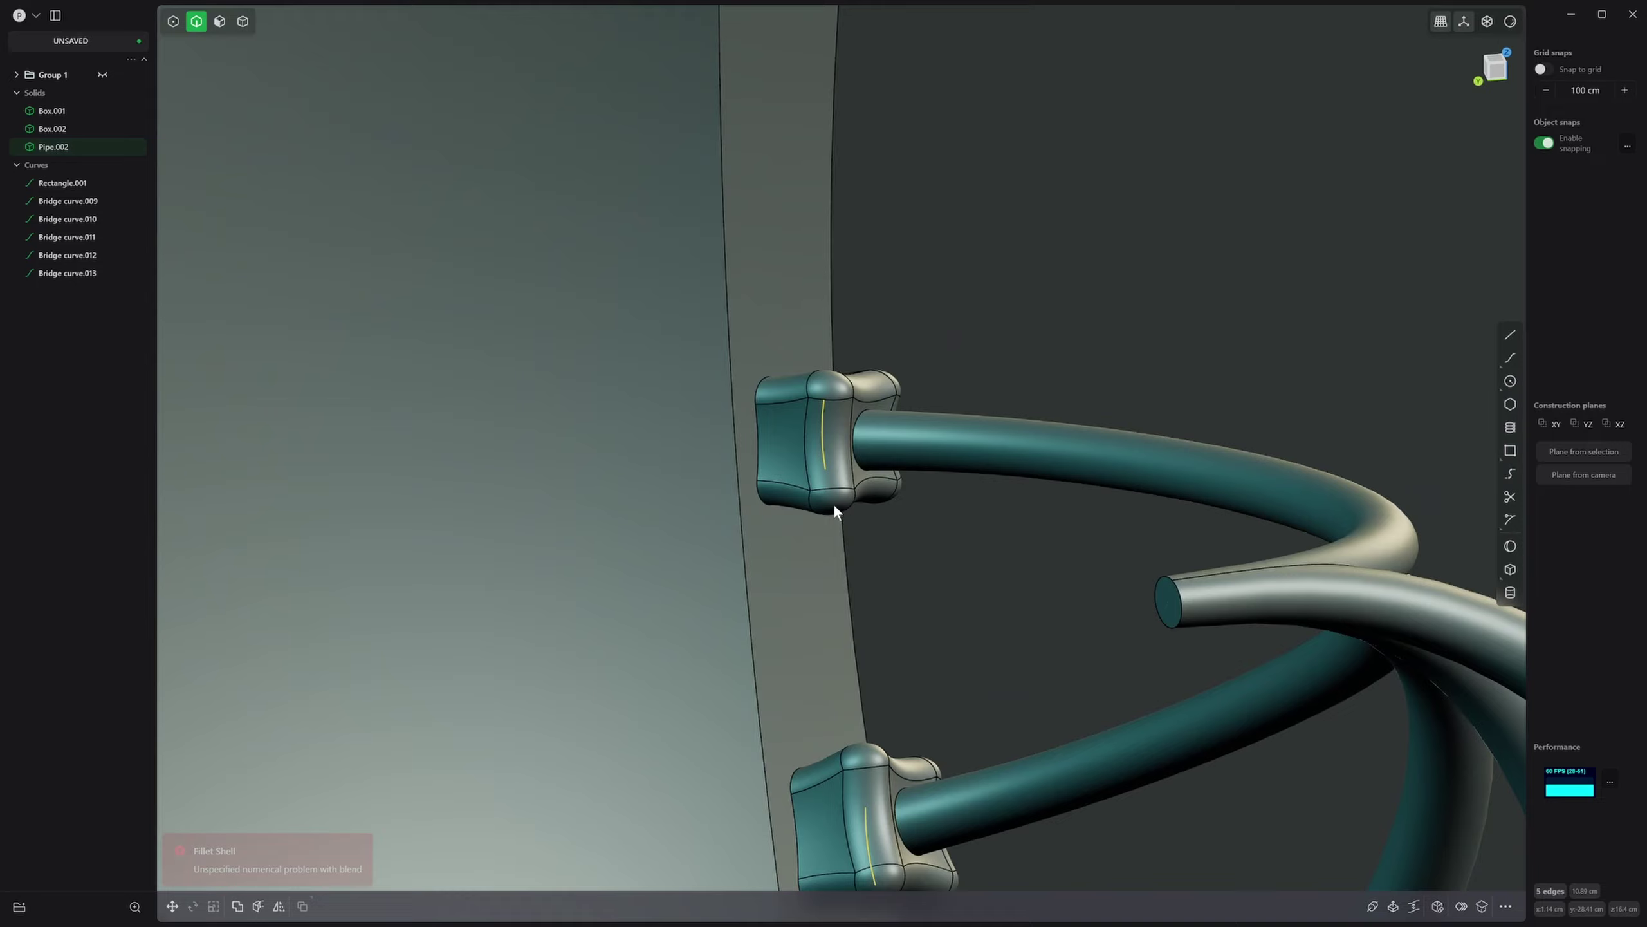
{"action": "middle_click_drag", "start_coordinate": [783, 452], "coordinate": [651, 427]}
{"action": "key", "text": "f"}
{"action": "middle_click_drag", "start_coordinate": [677, 526], "coordinate": [593, 597]}
{"action": "scroll", "coordinate": [452, 673], "scroll_direction": "down", "scroll_amount": 1}
{"action": "left_click_drag", "start_coordinate": [353, 430], "coordinate": [362, 435]}
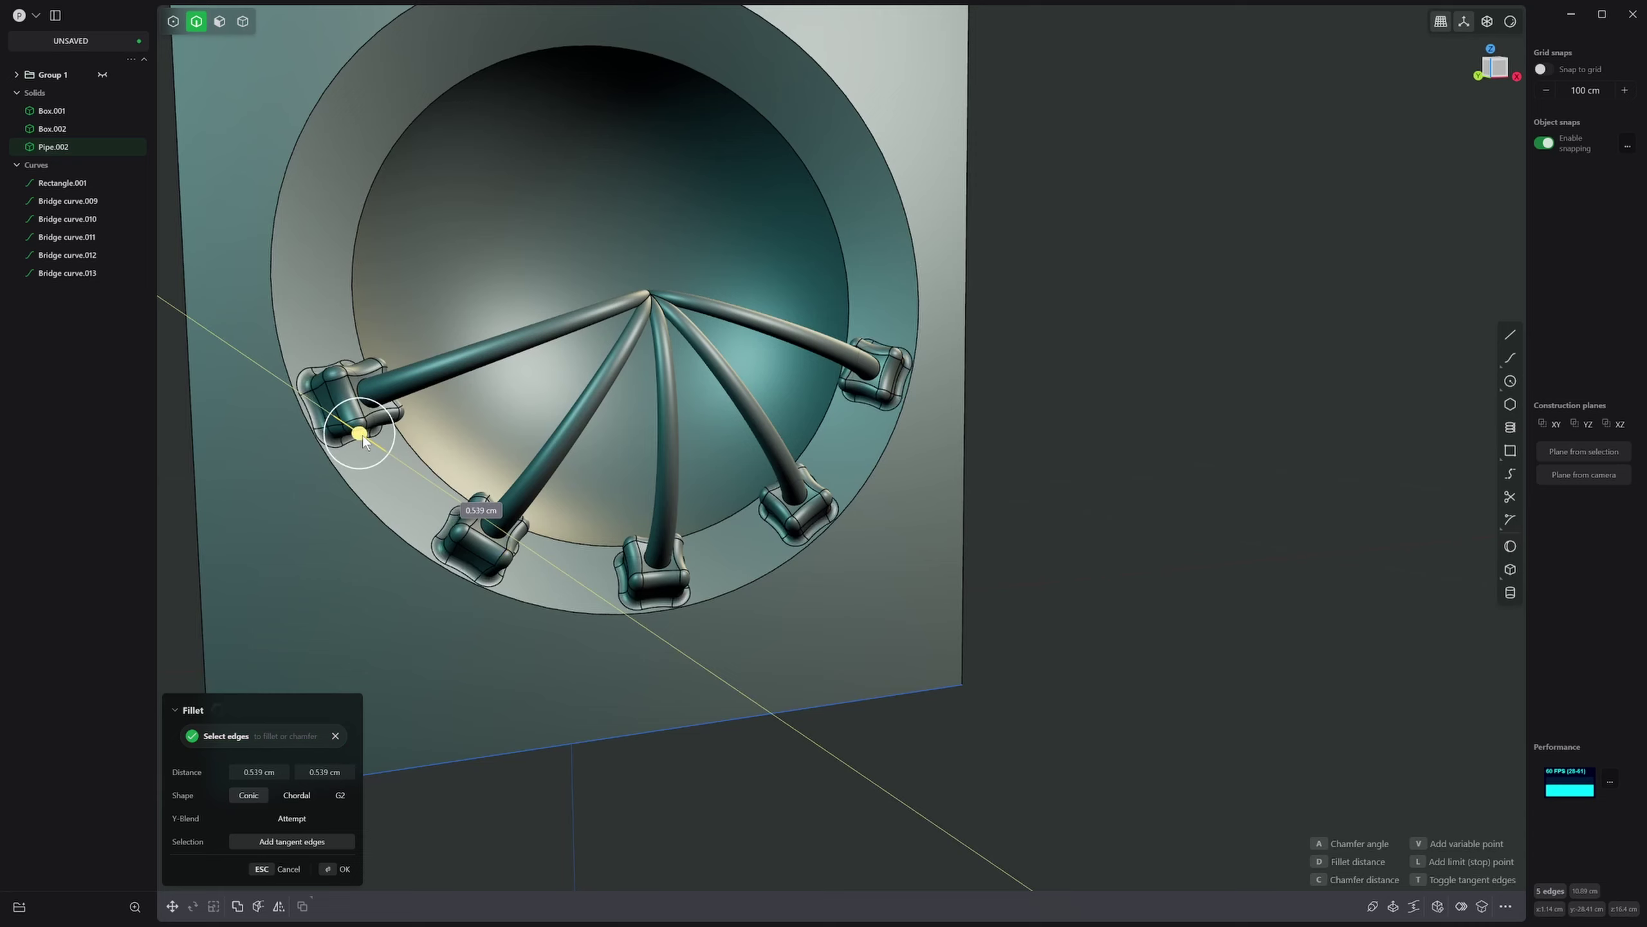
{"action": "right_click", "coordinate": [362, 435]}
- Fillet the outer and inner circular edges of the cavity's rim by about 3.54 cm
{"action": "left_click", "coordinate": [439, 564]}
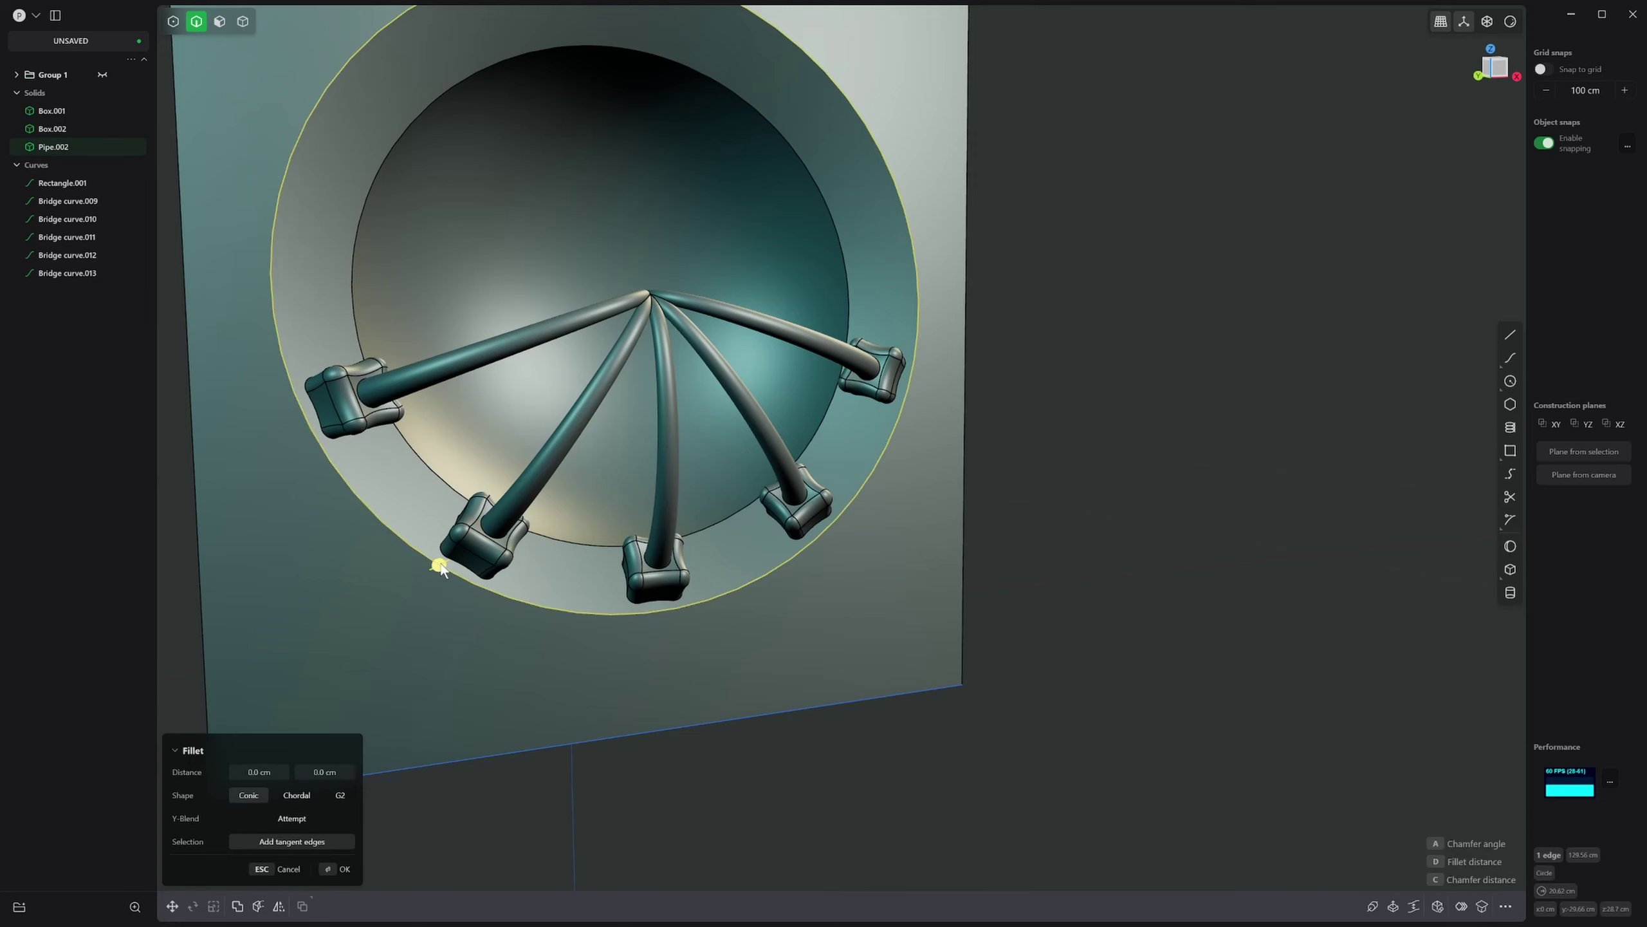
{"action": "left_click", "coordinate": [454, 488]}
{"action": "left_click_drag", "start_coordinate": [454, 488], "coordinate": [473, 435]}
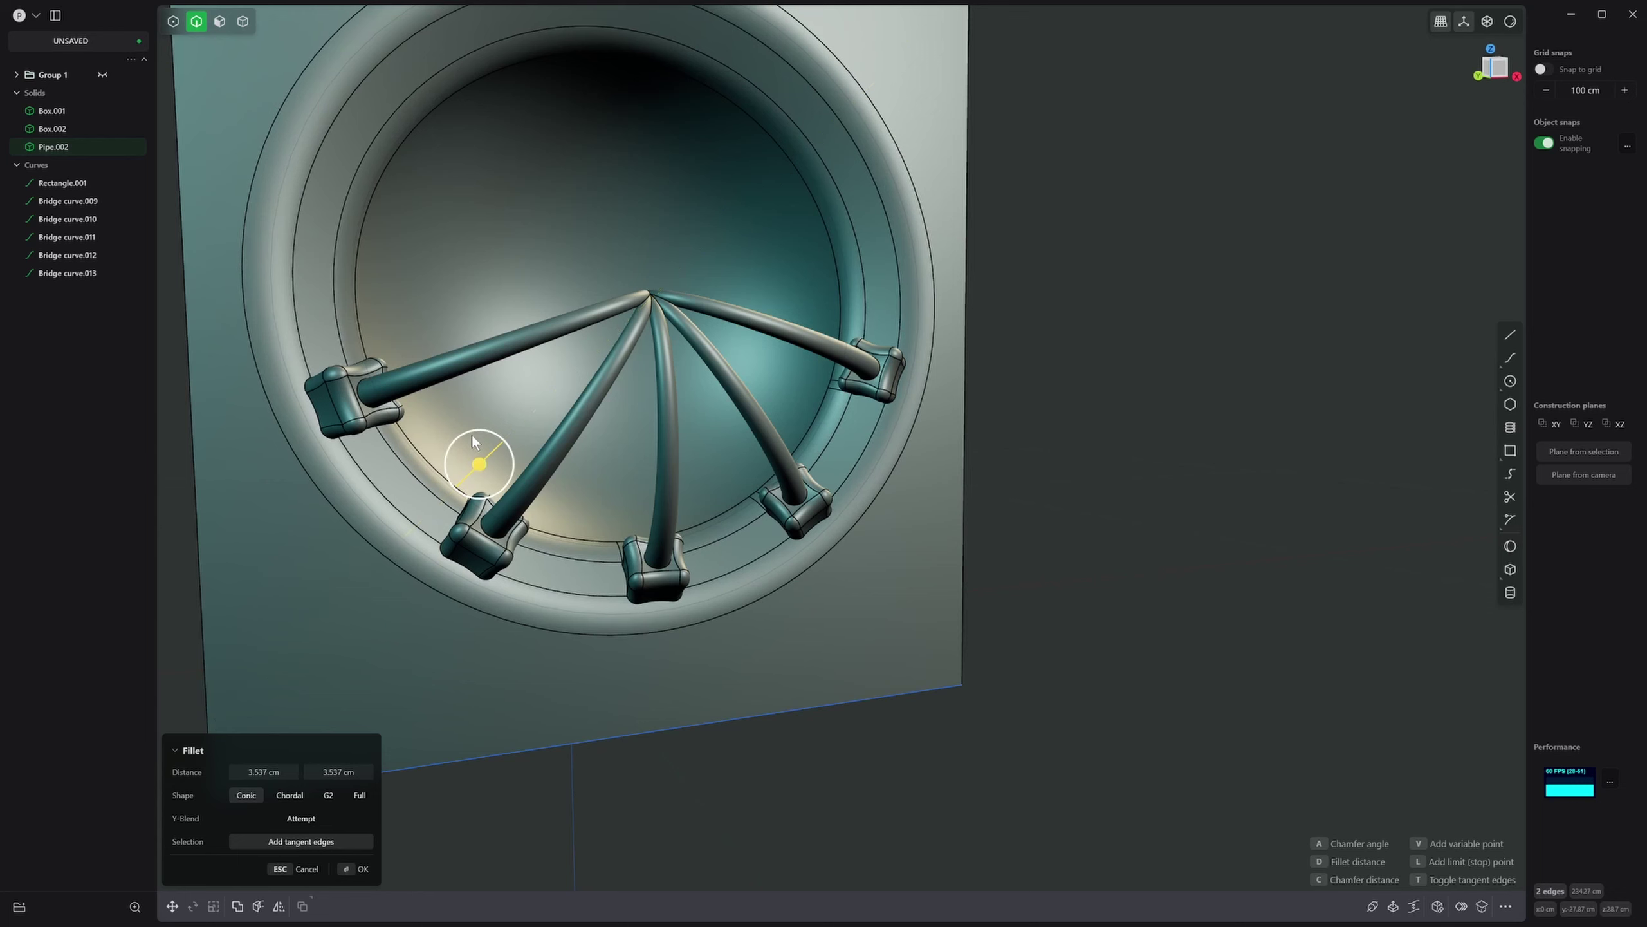
- Fillet the base edges of all five rim pieces by about 1.7 cm to blend them into the rounded rim
{"action": "left_click", "coordinate": [318, 416]}
{"action": "key", "text": "f"}
{"action": "left_click", "coordinate": [452, 568]}
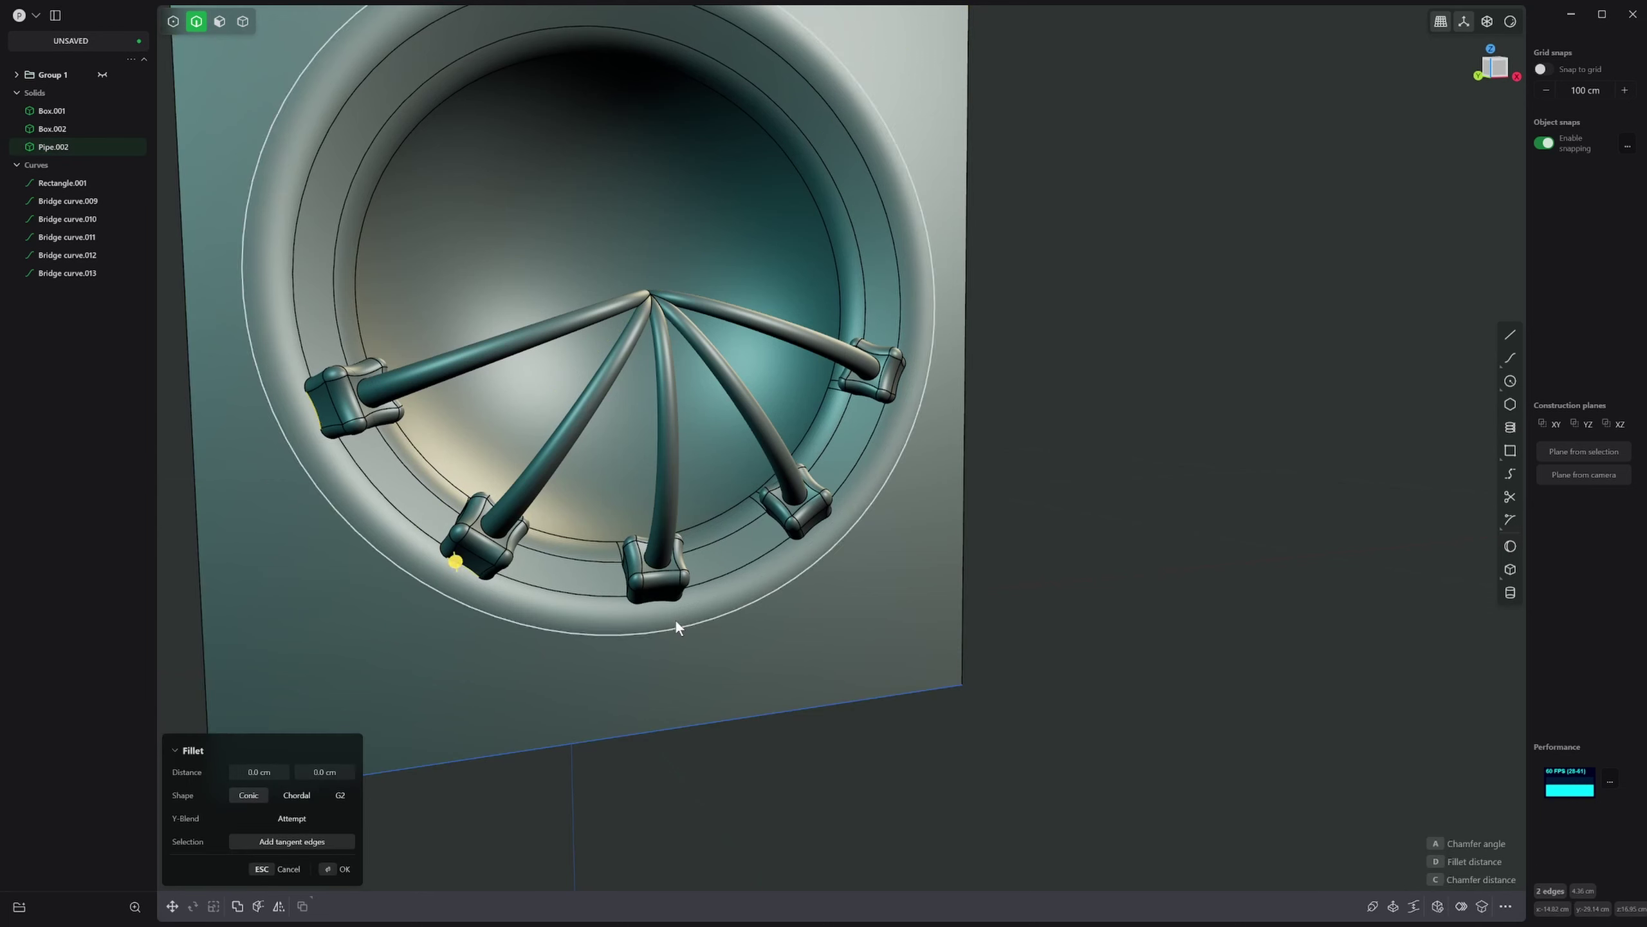
{"action": "left_click", "coordinate": [667, 605]}
{"action": "left_click", "coordinate": [821, 526]}
{"action": "left_click", "coordinate": [899, 388]}
{"action": "left_click_drag", "start_coordinate": [901, 390], "coordinate": [915, 401]}
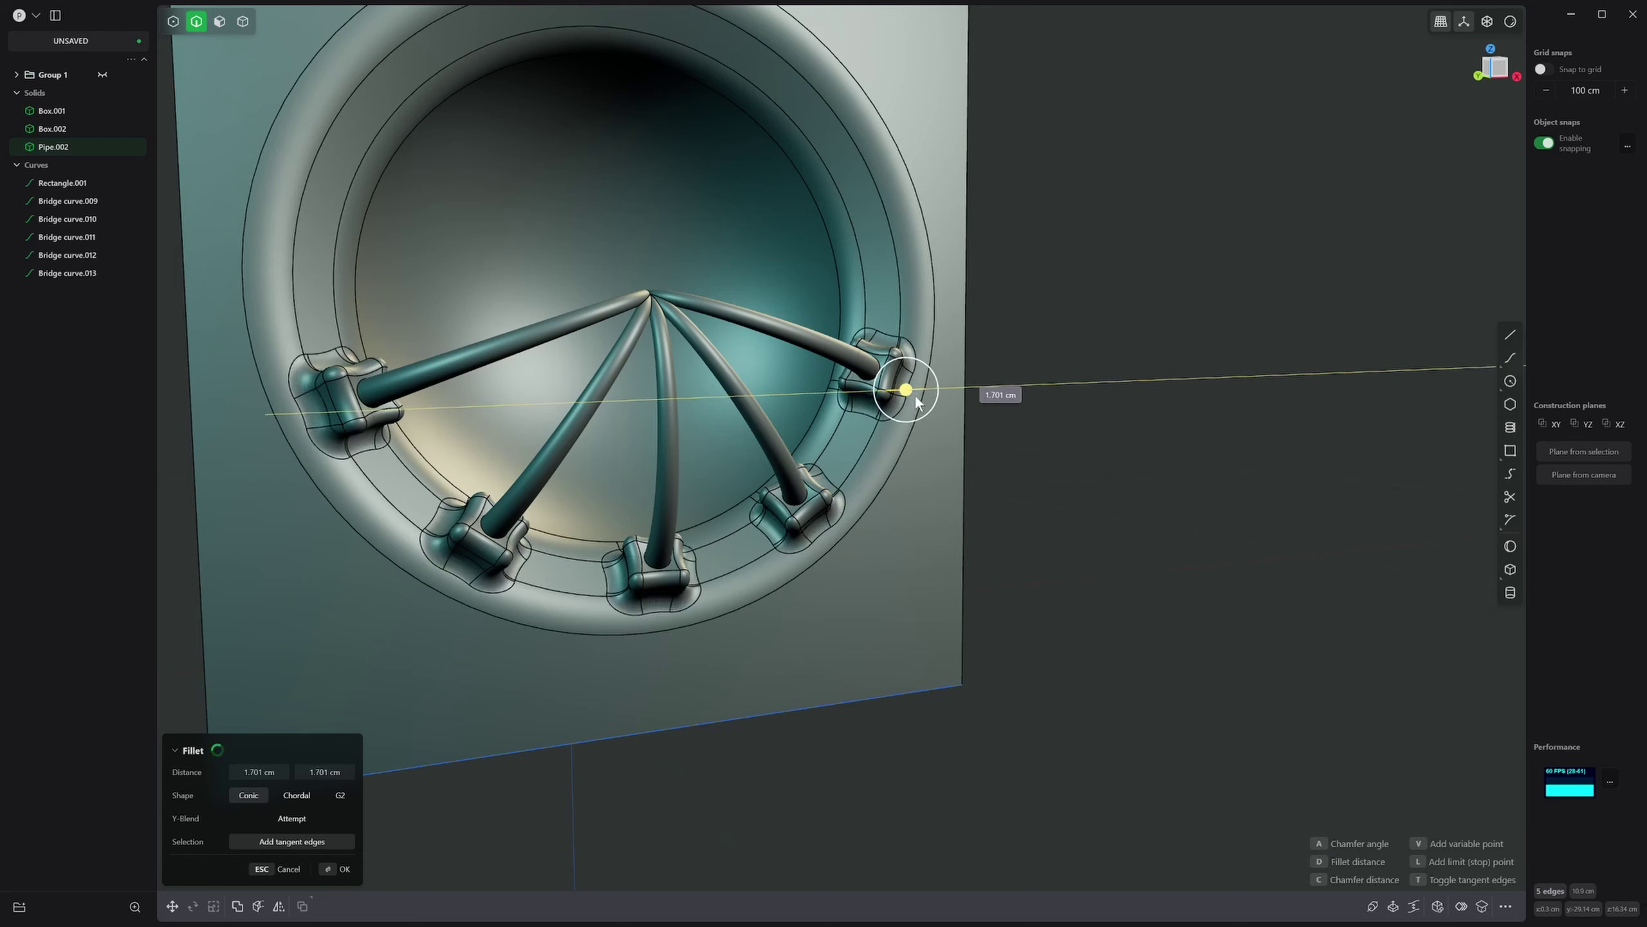
{"action": "key", "text": "Return"}
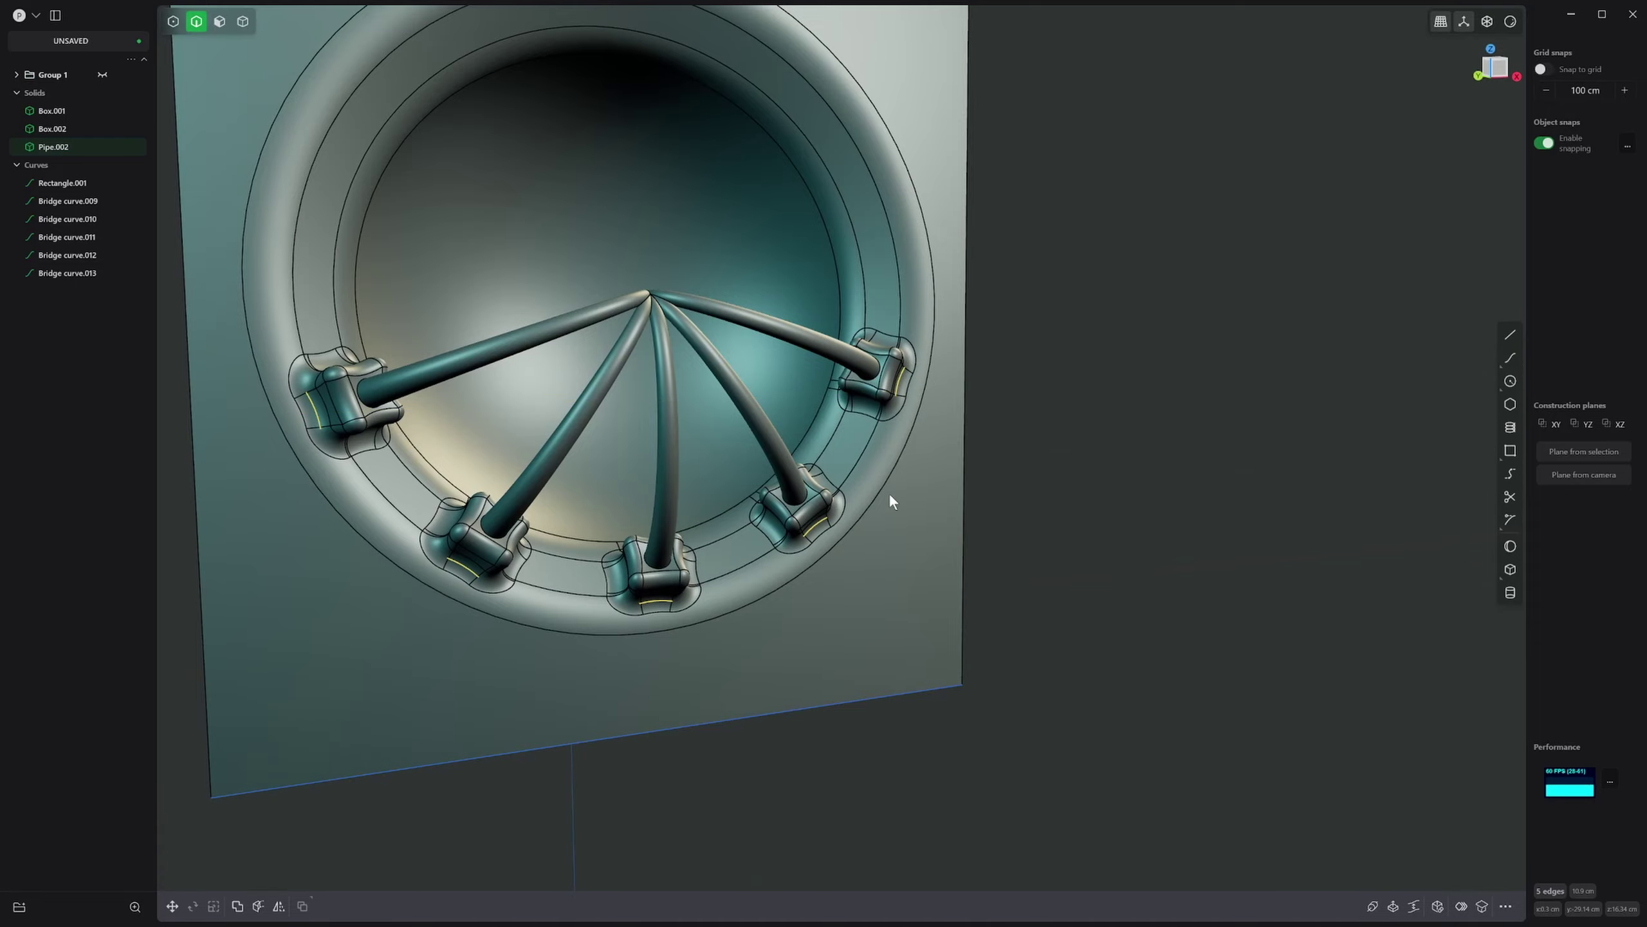
- Examine the blends between the rim pieces and the filleted rim up close
{"action": "scroll", "coordinate": [1006, 521], "scroll_direction": "down", "scroll_amount": 5}
{"action": "middle_click_drag", "start_coordinate": [1007, 521], "coordinate": [906, 546]}
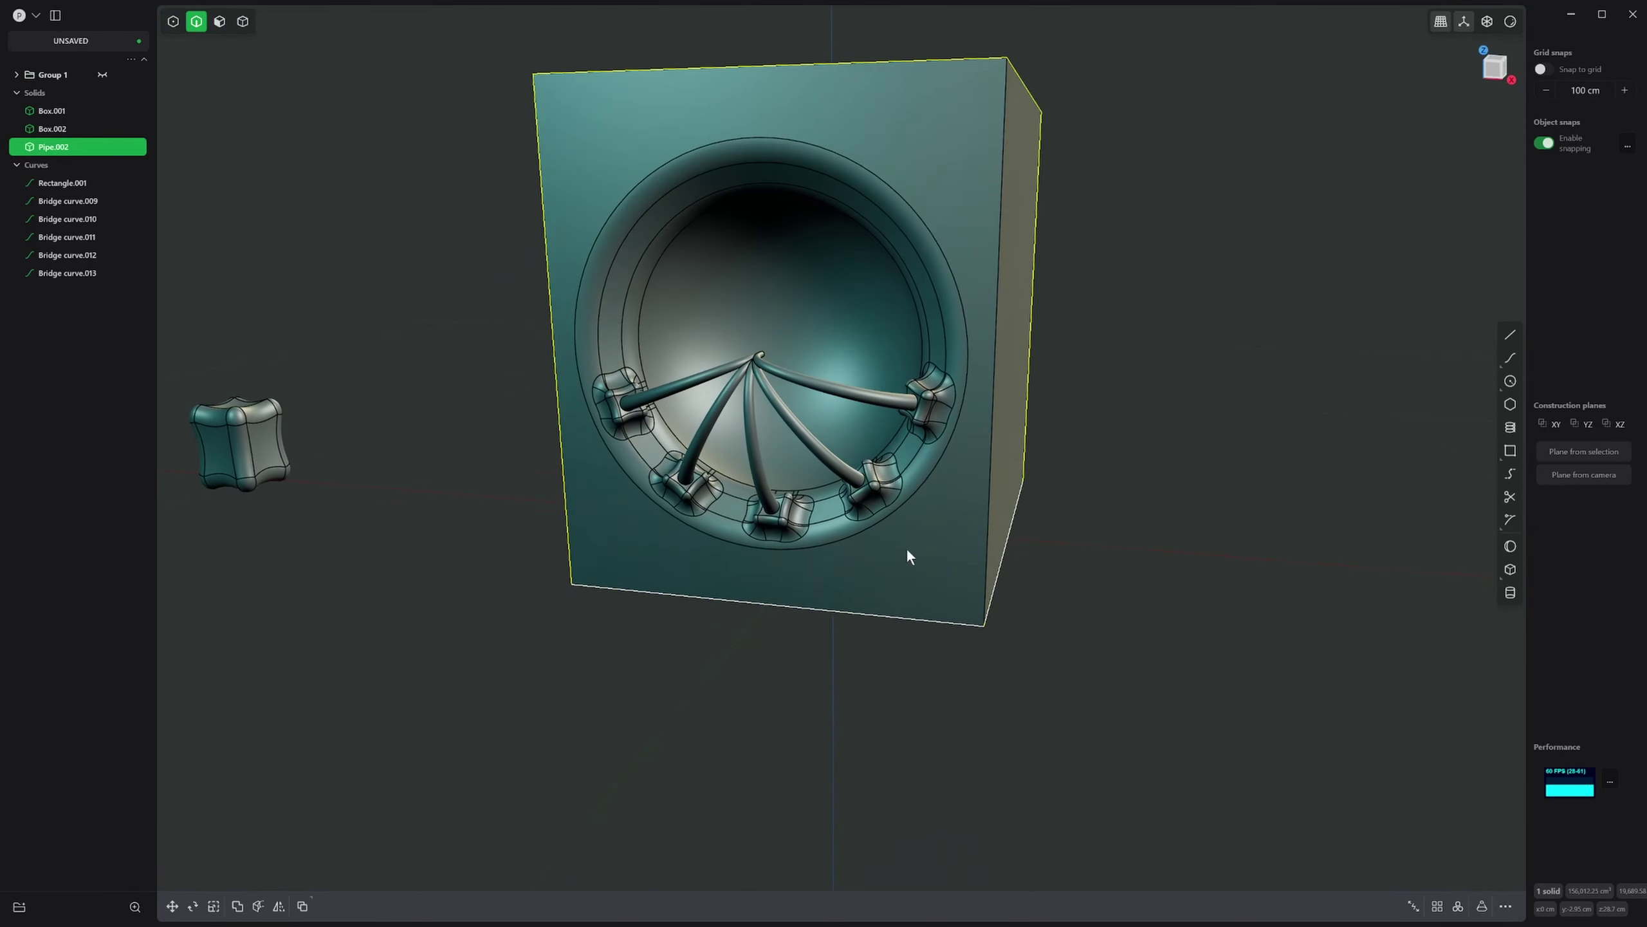
{"action": "scroll", "coordinate": [772, 376], "scroll_direction": "up", "scroll_amount": 3}
{"action": "middle_click_drag", "start_coordinate": [772, 376], "coordinate": [652, 610]}
{"action": "scroll", "coordinate": [610, 548], "scroll_direction": "up", "scroll_amount": 8}
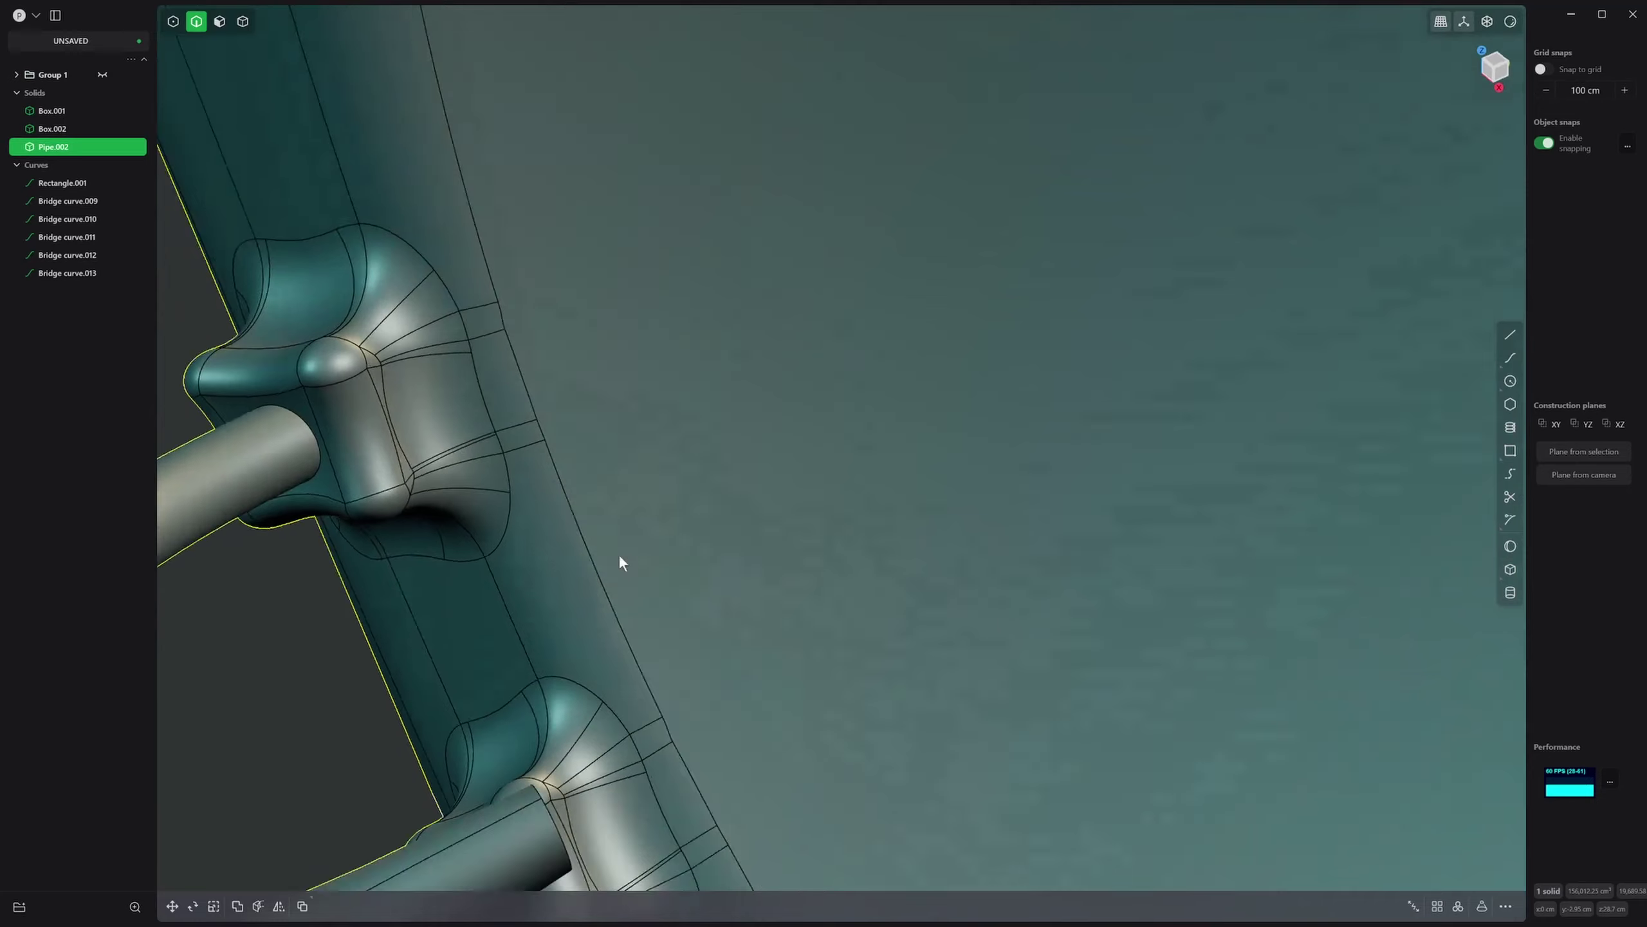
{"action": "middle_click_drag", "start_coordinate": [545, 526], "coordinate": [617, 507]}
{"action": "scroll", "coordinate": [669, 547], "scroll_direction": "down", "scroll_amount": 6}
{"action": "scroll", "coordinate": [616, 507], "scroll_direction": "up", "scroll_amount": 3}
- Extrude the end face of the joined pipes about 24.3 cm into the cavity's back wall as a union
{"action": "key", "text": "3"}
{"action": "left_click", "coordinate": [278, 361]}
{"action": "left_click", "coordinate": [308, 373]}
{"action": "middle_click_drag", "start_coordinate": [309, 374], "coordinate": [740, 461]}
{"action": "scroll", "coordinate": [477, 422], "scroll_direction": "down", "scroll_amount": 8}
{"action": "scroll", "coordinate": [577, 484], "scroll_direction": "up", "scroll_amount": 4}
{"action": "key", "text": "e"}
{"action": "left_click_drag", "start_coordinate": [636, 436], "coordinate": [801, 371]}
{"action": "key", "text": "q"}
{"action": "middle_click_drag", "start_coordinate": [655, 448], "coordinate": [697, 469]}
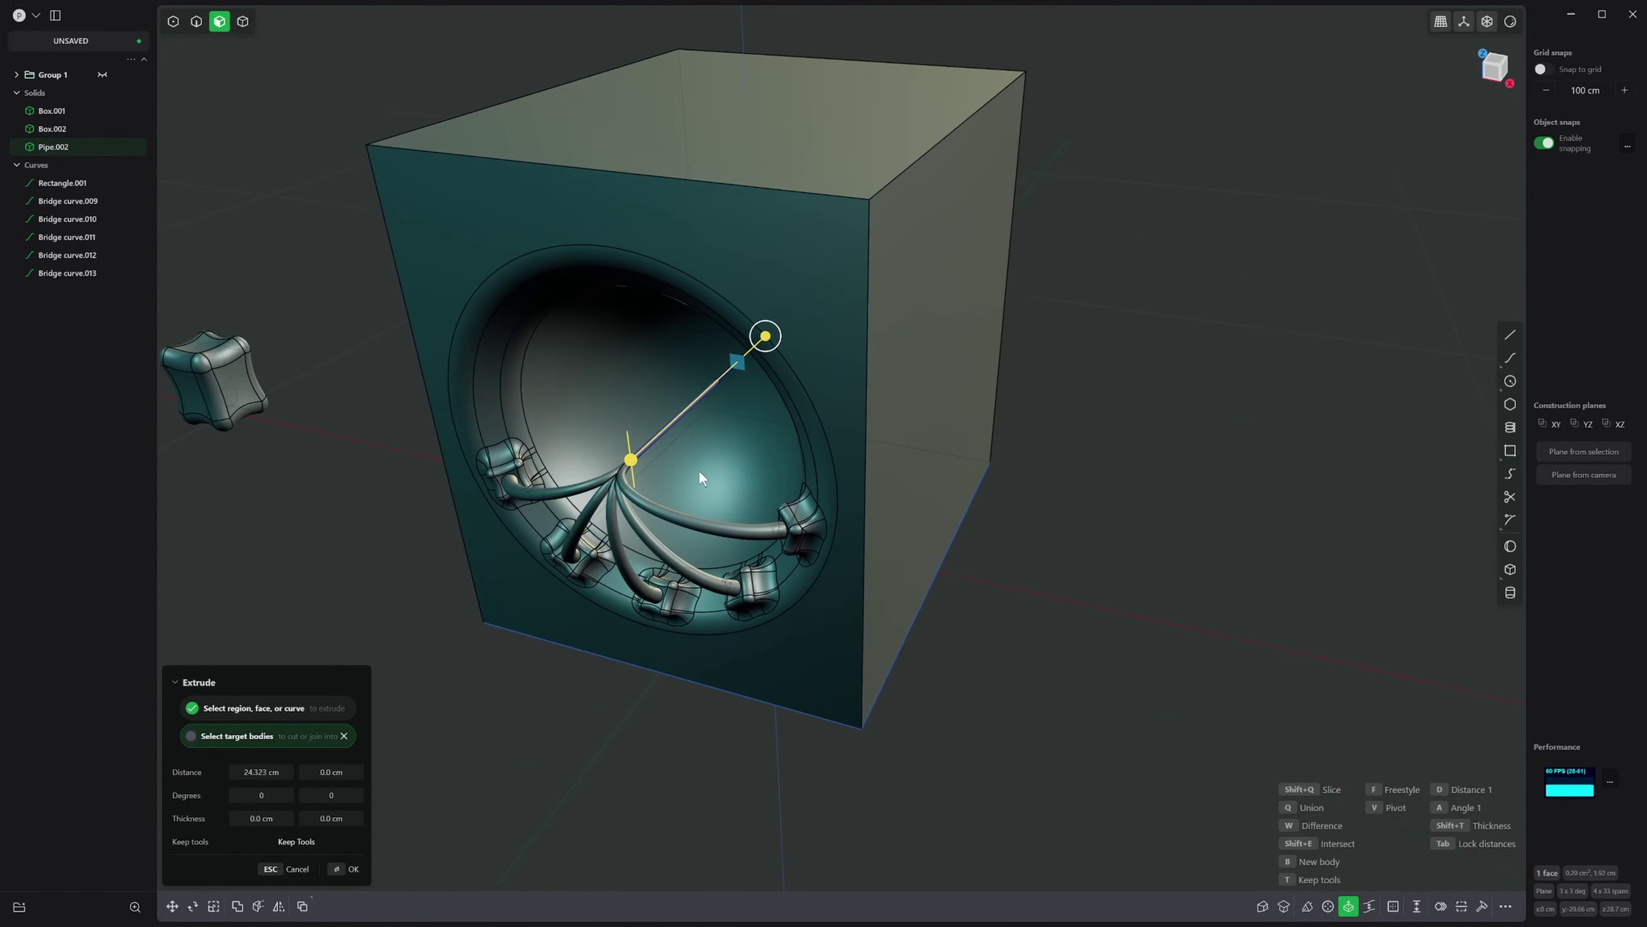
{"action": "key", "text": "Return"}
- Add a large flared fillet to the edge where the extruded pipe meets the cavity's back wall
{"action": "scroll", "coordinate": [695, 468], "scroll_direction": "up", "scroll_amount": 5}
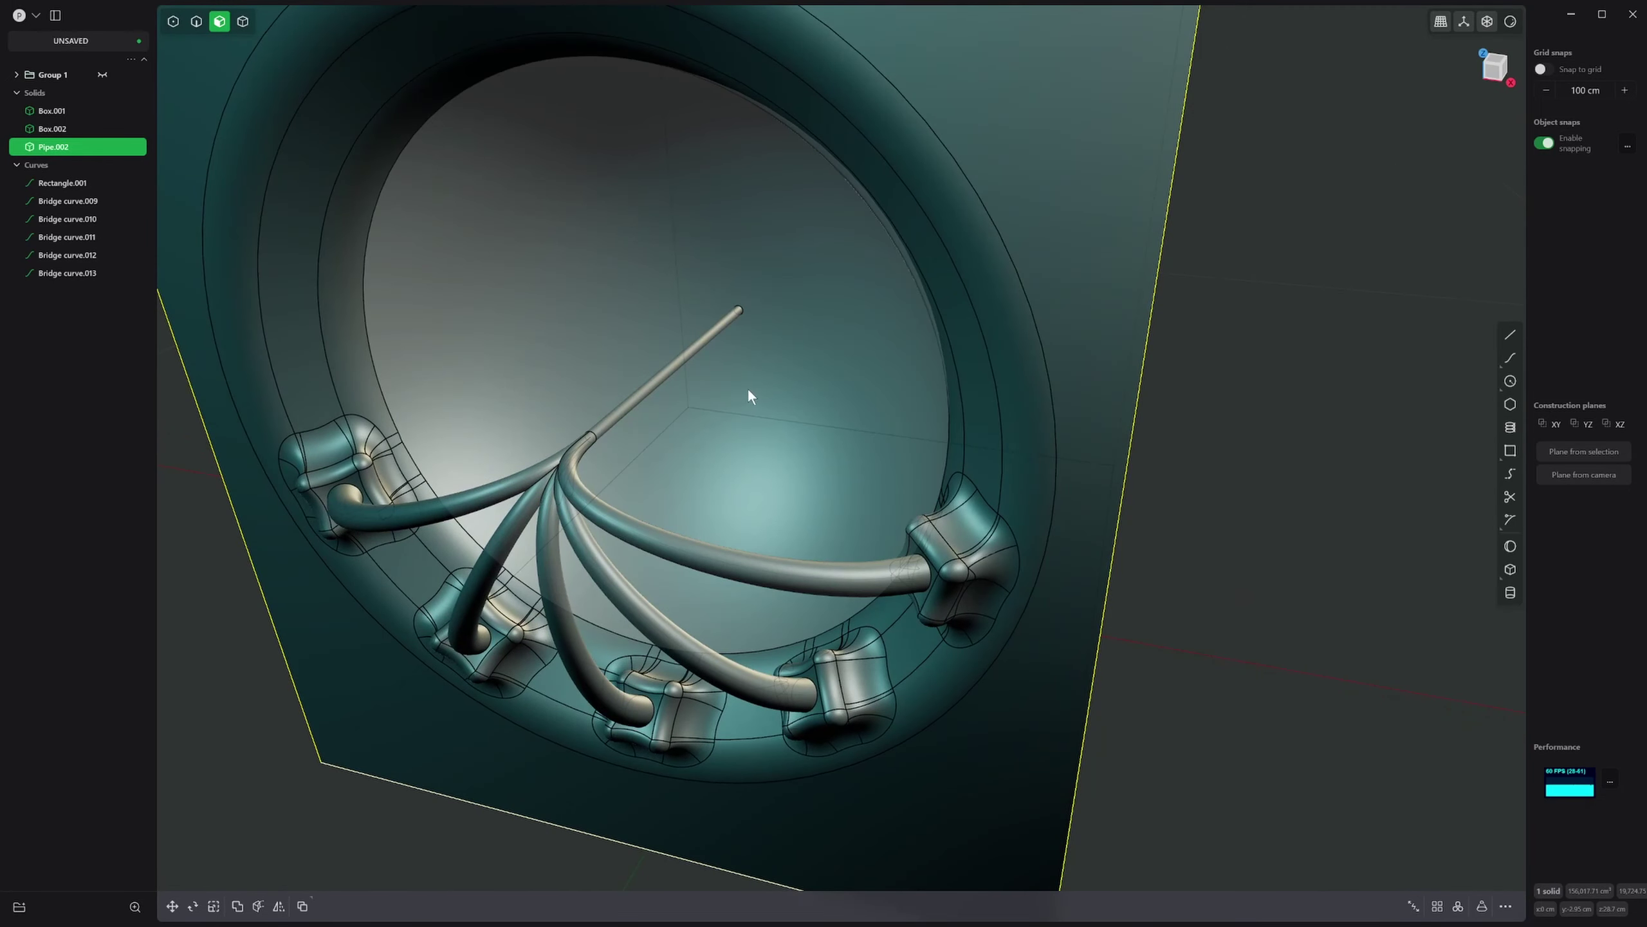
{"action": "key", "text": "2"}
{"action": "left_click", "coordinate": [740, 309]}
{"action": "key", "text": "f"}
{"action": "left_click_drag", "start_coordinate": [746, 306], "coordinate": [788, 330]}
{"action": "scroll", "coordinate": [790, 339], "scroll_direction": "down", "scroll_amount": 2}
{"action": "scroll", "coordinate": [792, 389], "scroll_direction": "down", "scroll_amount": 5}
{"action": "key", "text": "Return"}
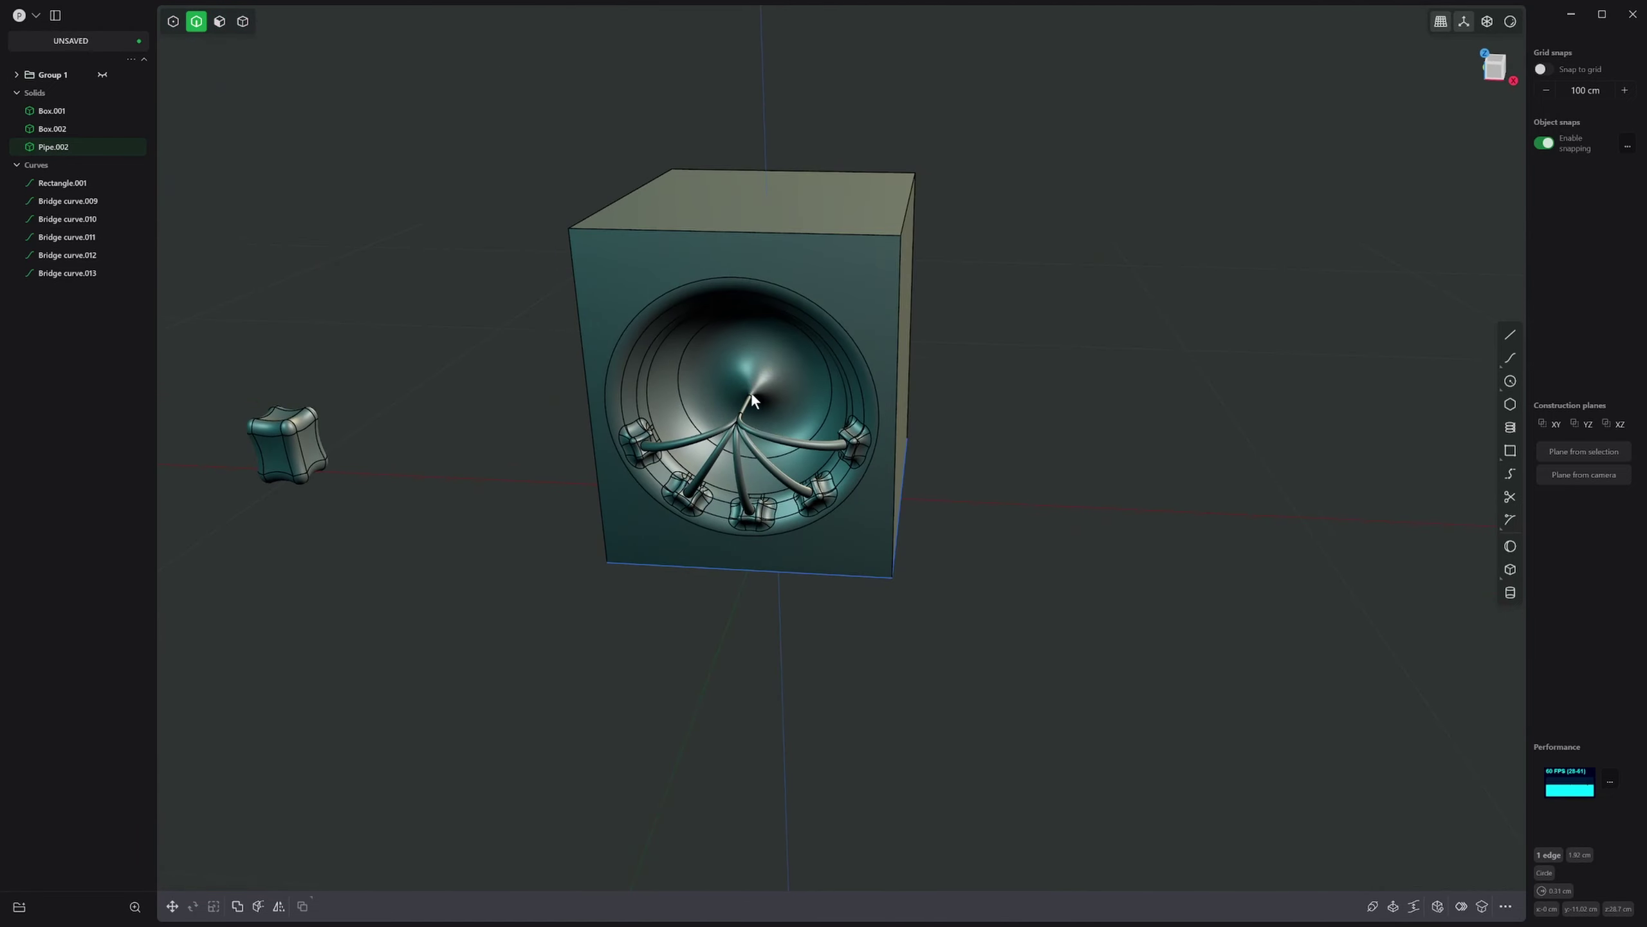
- Cut the straight pipe's cylindrical face near both of its ends to isolate a middle section
{"action": "scroll", "coordinate": [727, 428], "scroll_direction": "up", "scroll_amount": 10}
{"action": "scroll", "coordinate": [600, 559], "scroll_direction": "up", "scroll_amount": 2}
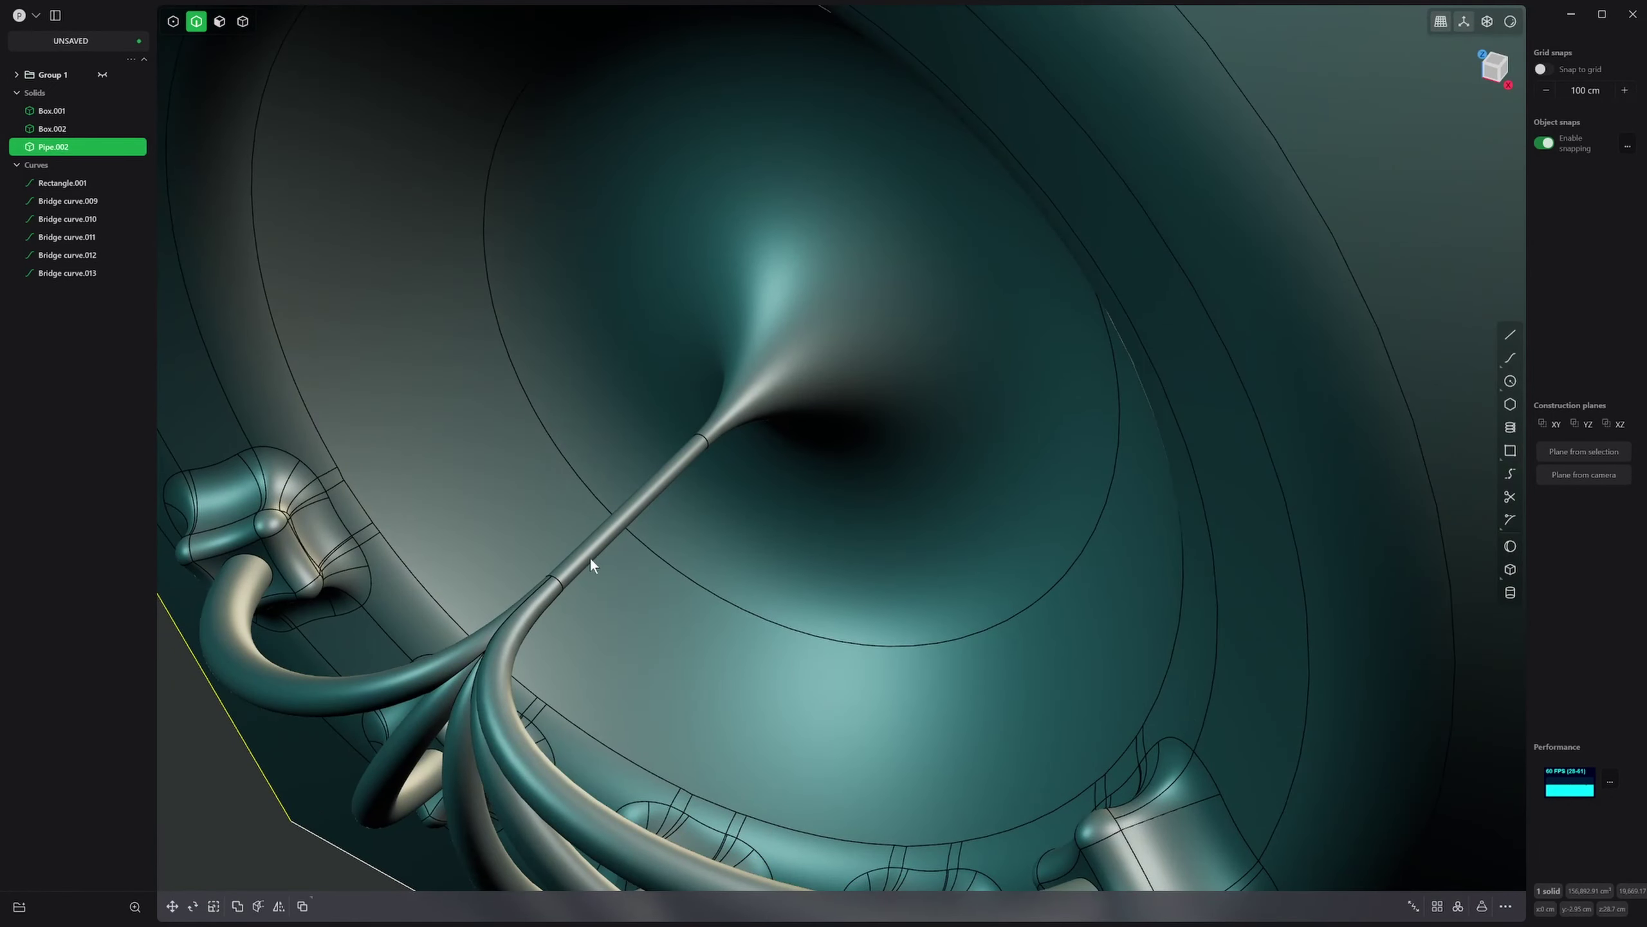
{"action": "key", "text": "3"}
{"action": "left_click", "coordinate": [596, 553]}
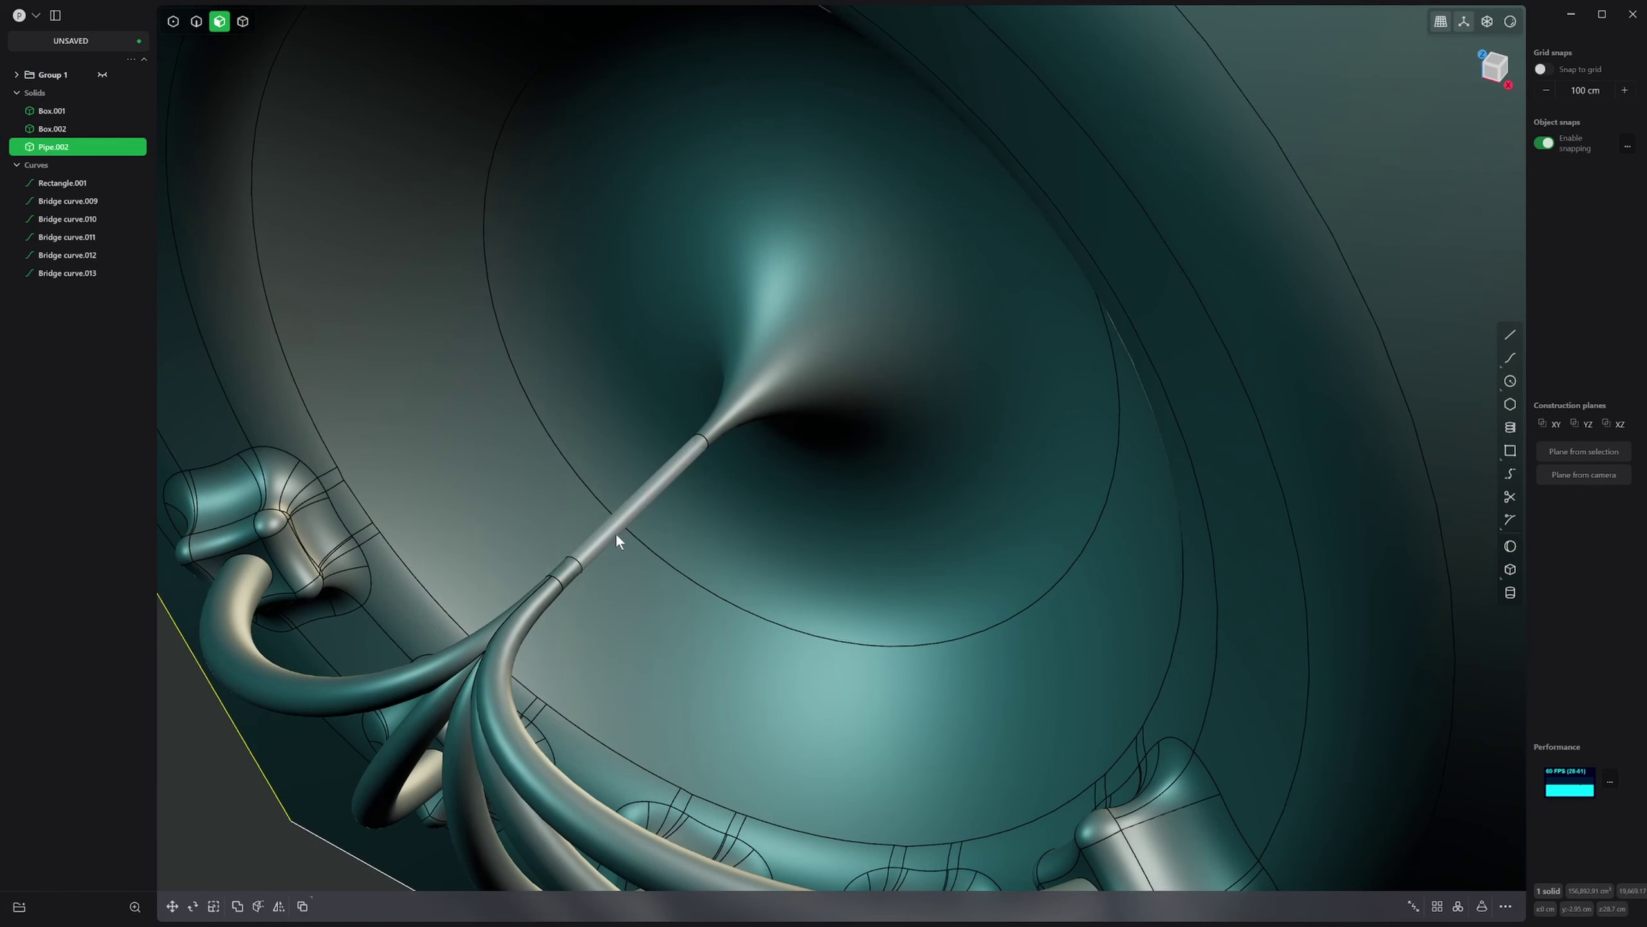
{"action": "key", "text": "o"}
{"action": "left_click_drag", "start_coordinate": [671, 551], "coordinate": [676, 554]}
{"action": "key", "text": "Escape"}
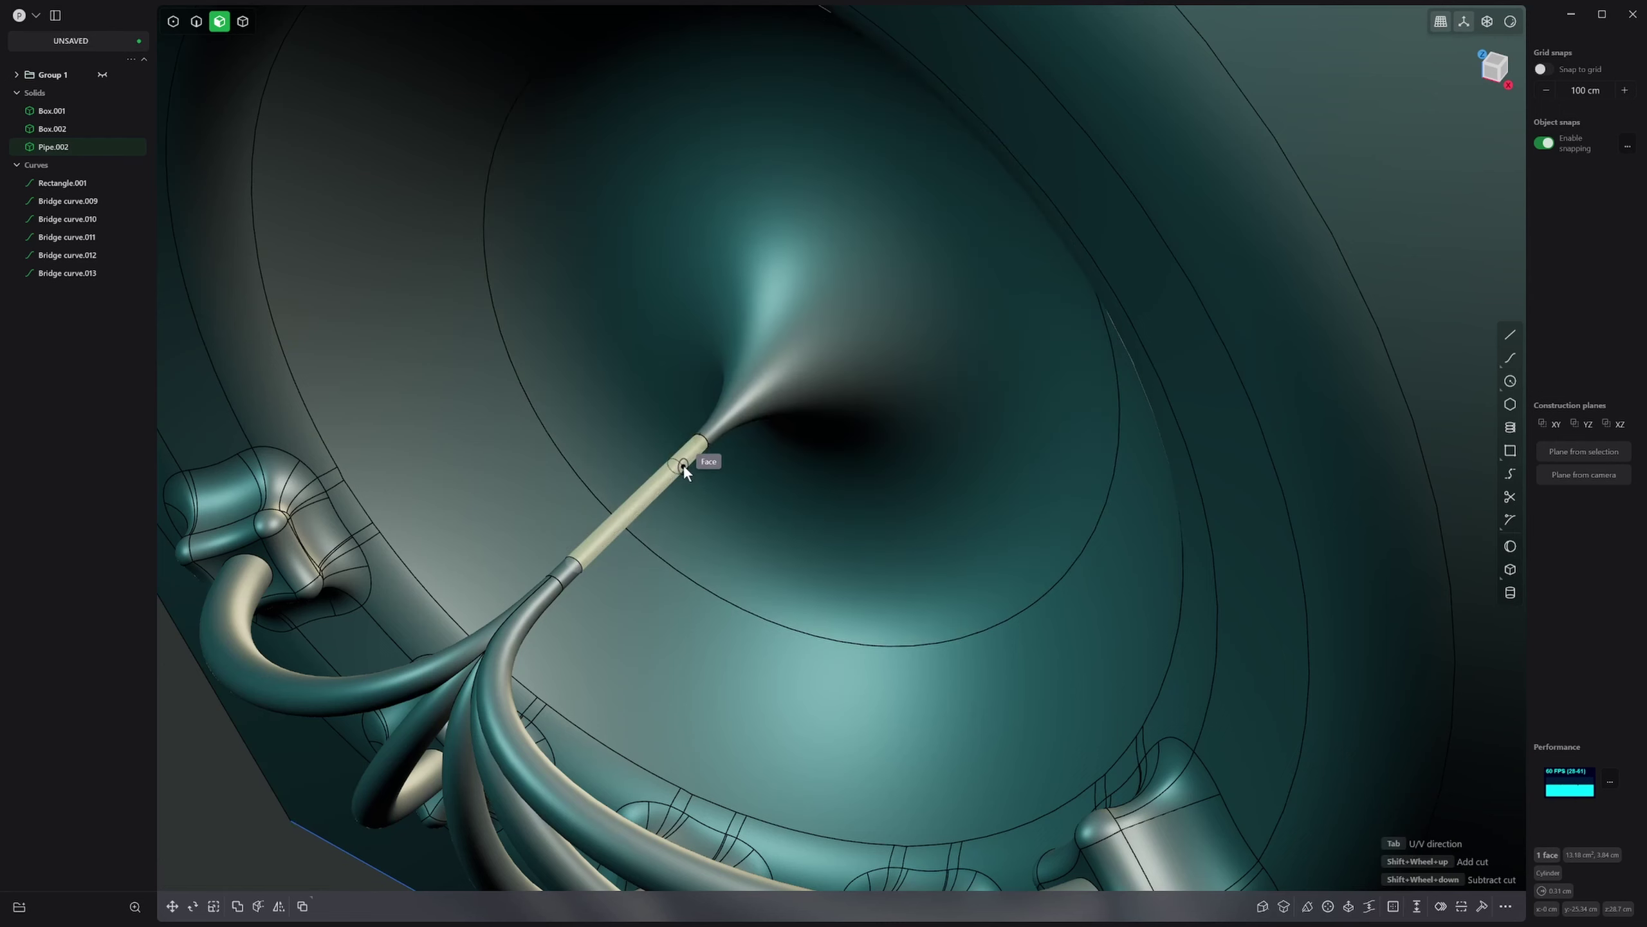
- Offset the straight pipe's middle section outward into a thicker cylinder
{"action": "key", "text": "o"}
{"action": "left_click_drag", "start_coordinate": [666, 454], "coordinate": [672, 439]}
{"action": "right_click", "coordinate": [672, 439]}
- Fillet both circular end edges of the thick cylinder into a rounded bead
{"action": "key", "text": "2"}
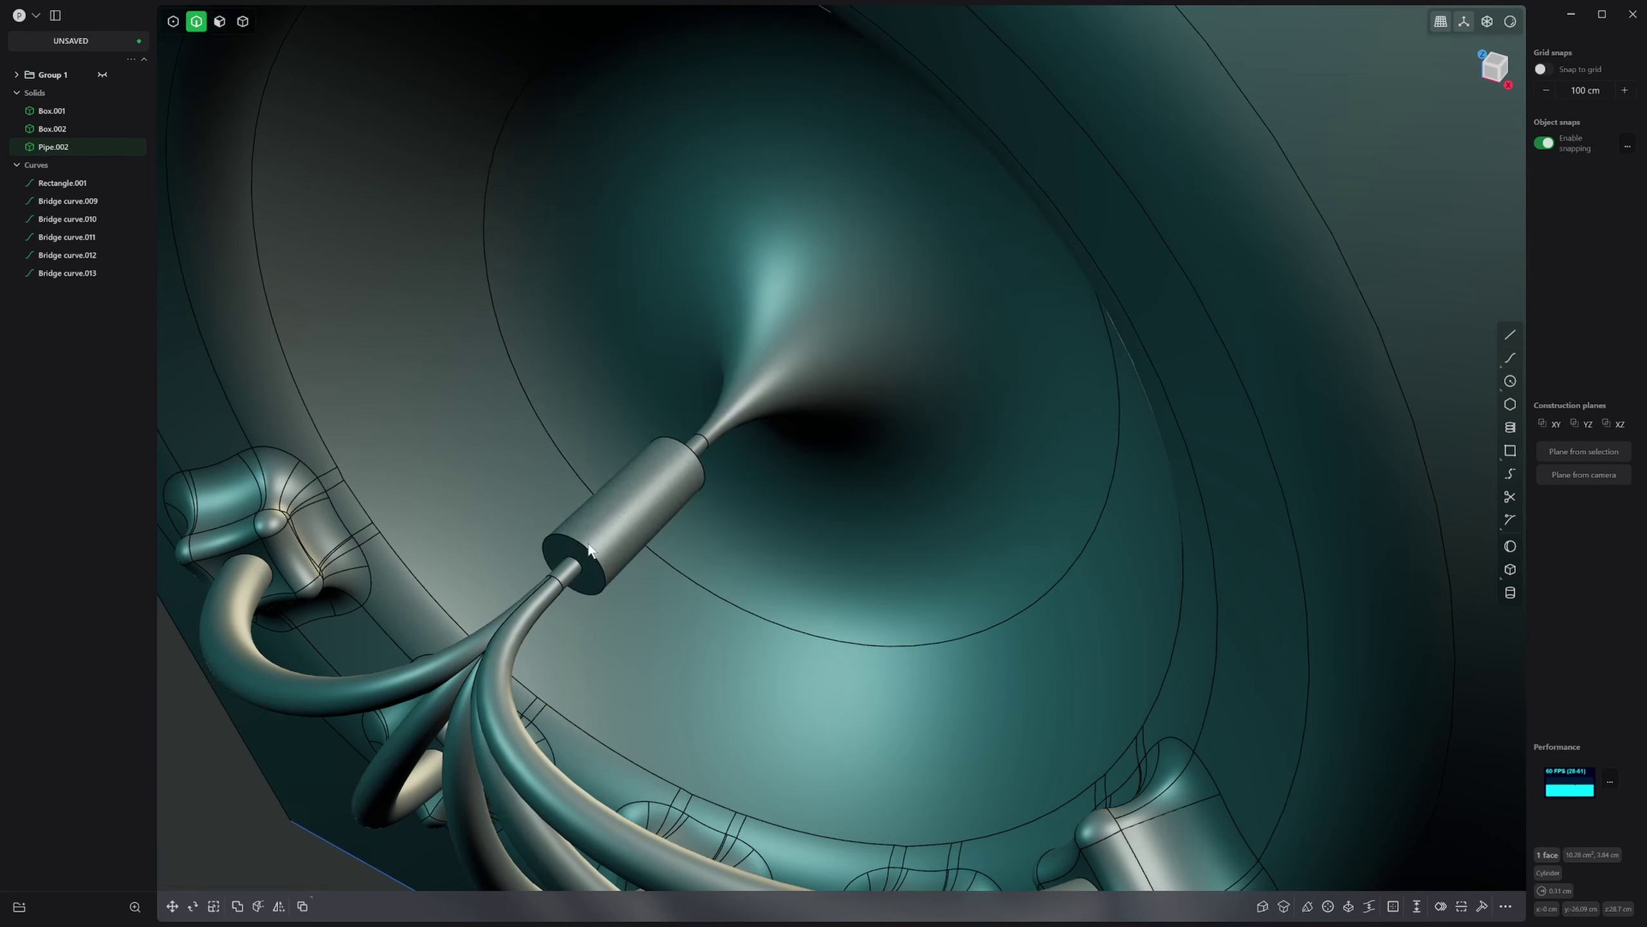
{"action": "key", "text": "o"}
{"action": "left_click", "coordinate": [695, 454]}
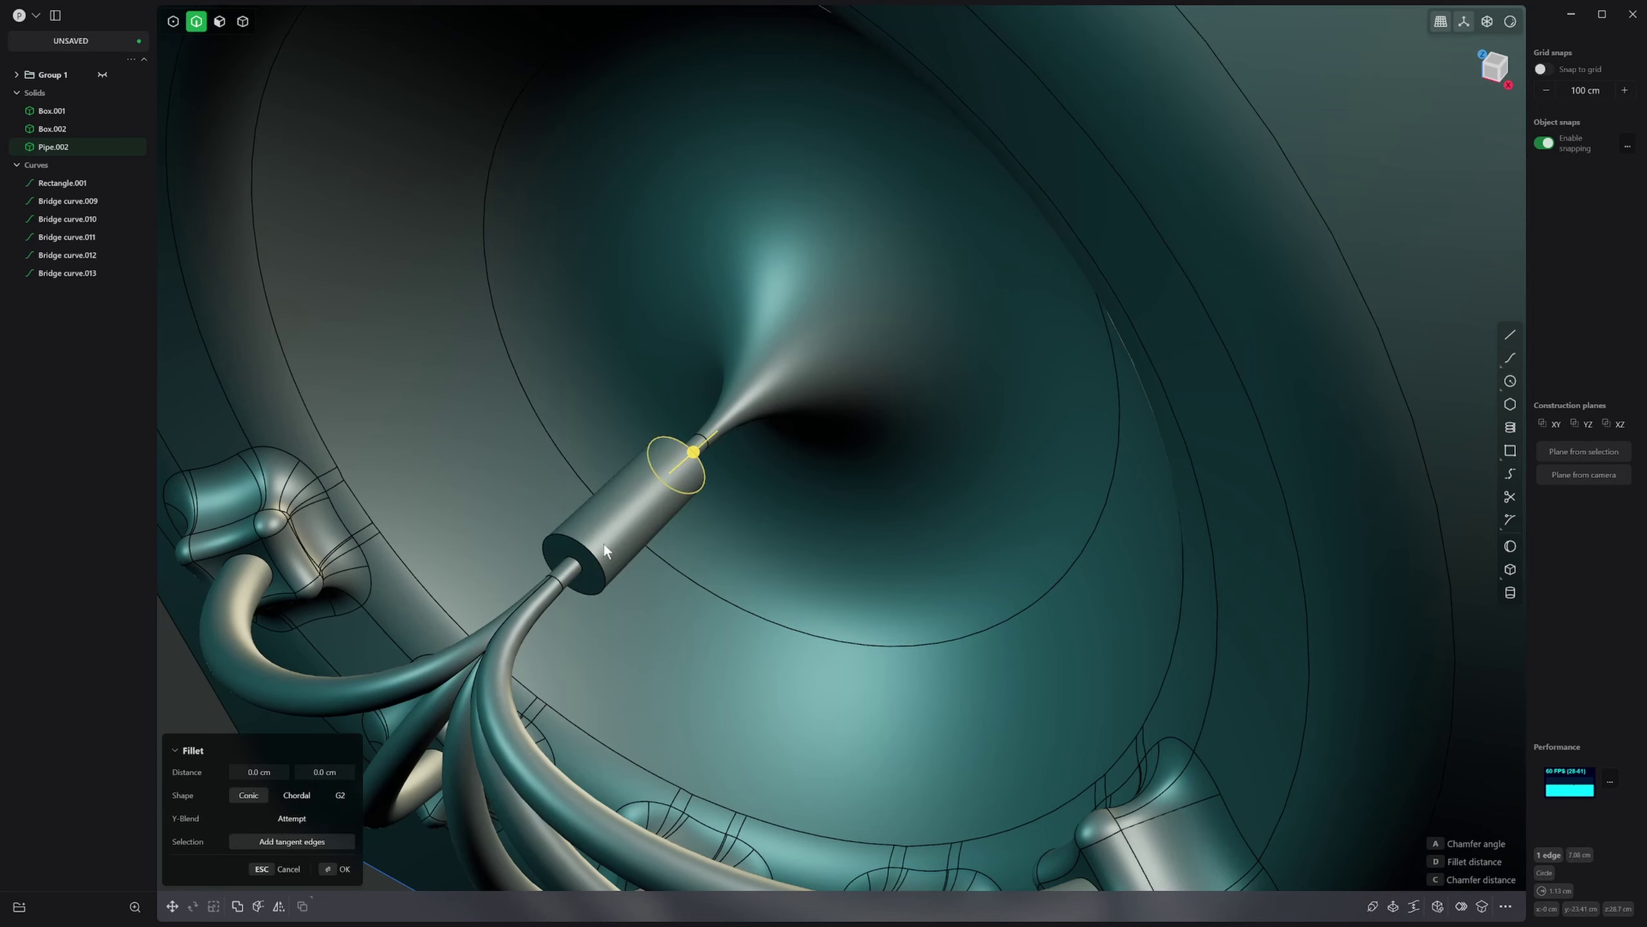
{"action": "left_click", "coordinate": [598, 557], "text": "shift"}
{"action": "left_click_drag", "start_coordinate": [598, 556], "coordinate": [605, 547]}
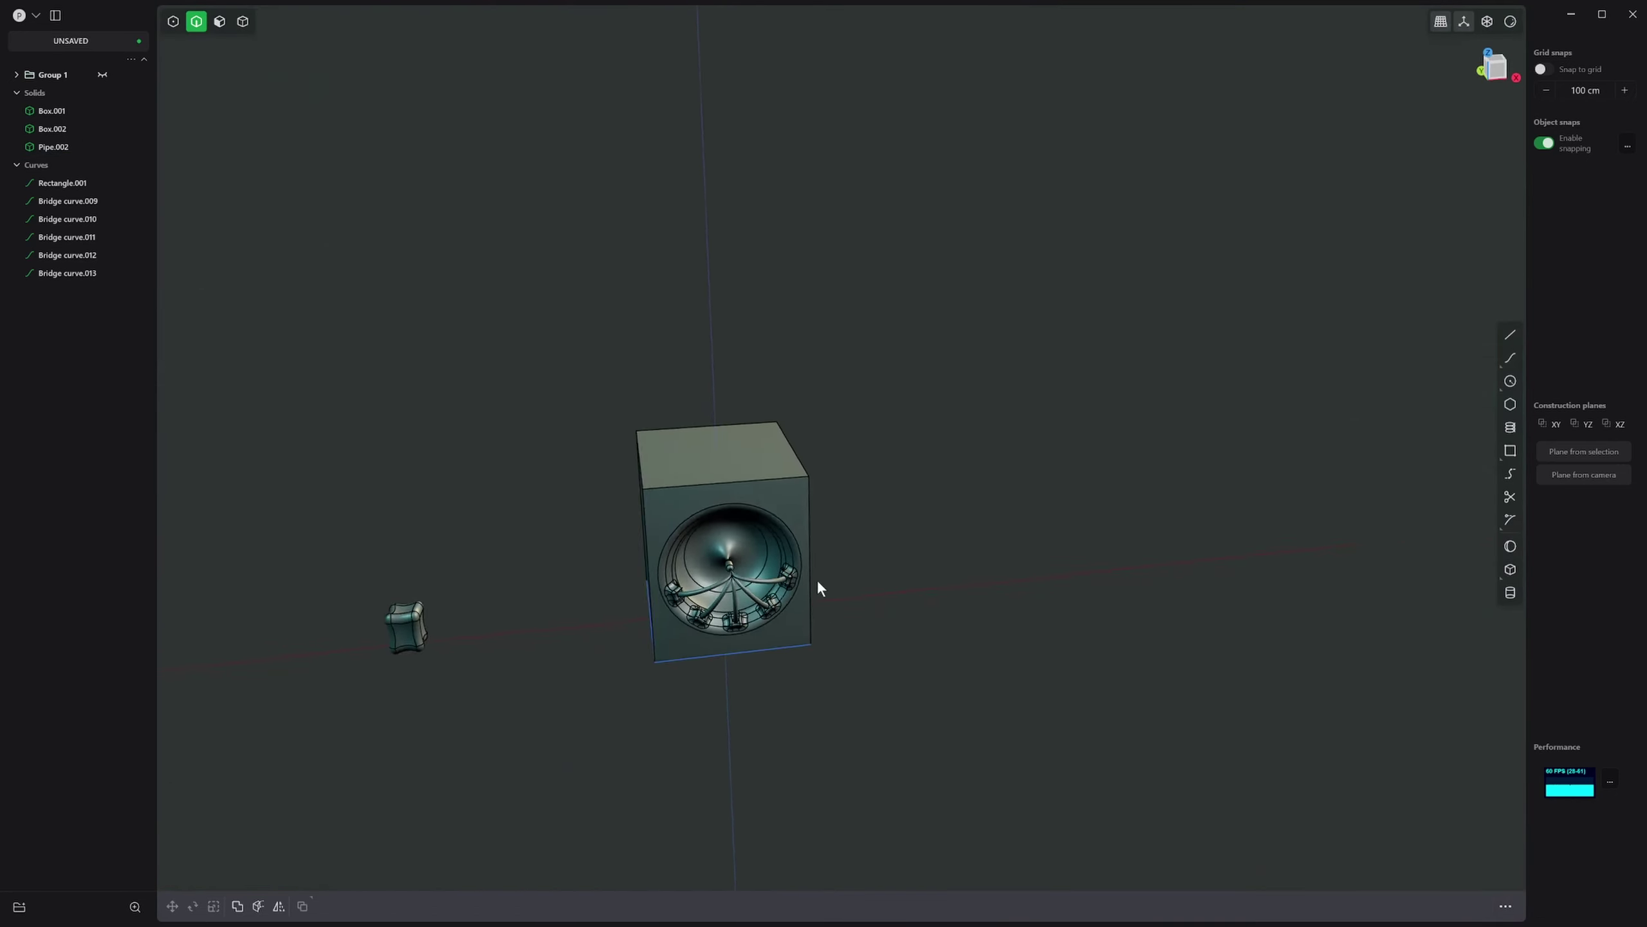
- Apply a large fillet to the block's top front edge above the cavity
{"action": "middle_click_drag", "start_coordinate": [816, 580], "coordinate": [809, 540]}
{"action": "scroll", "coordinate": [747, 619], "scroll_direction": "up", "scroll_amount": 5}
{"action": "middle_click_drag", "start_coordinate": [656, 584], "coordinate": [645, 602]}
{"action": "scroll", "coordinate": [633, 455], "scroll_direction": "down", "scroll_amount": 2}
{"action": "middle_click_drag", "start_coordinate": [637, 460], "coordinate": [686, 281]}
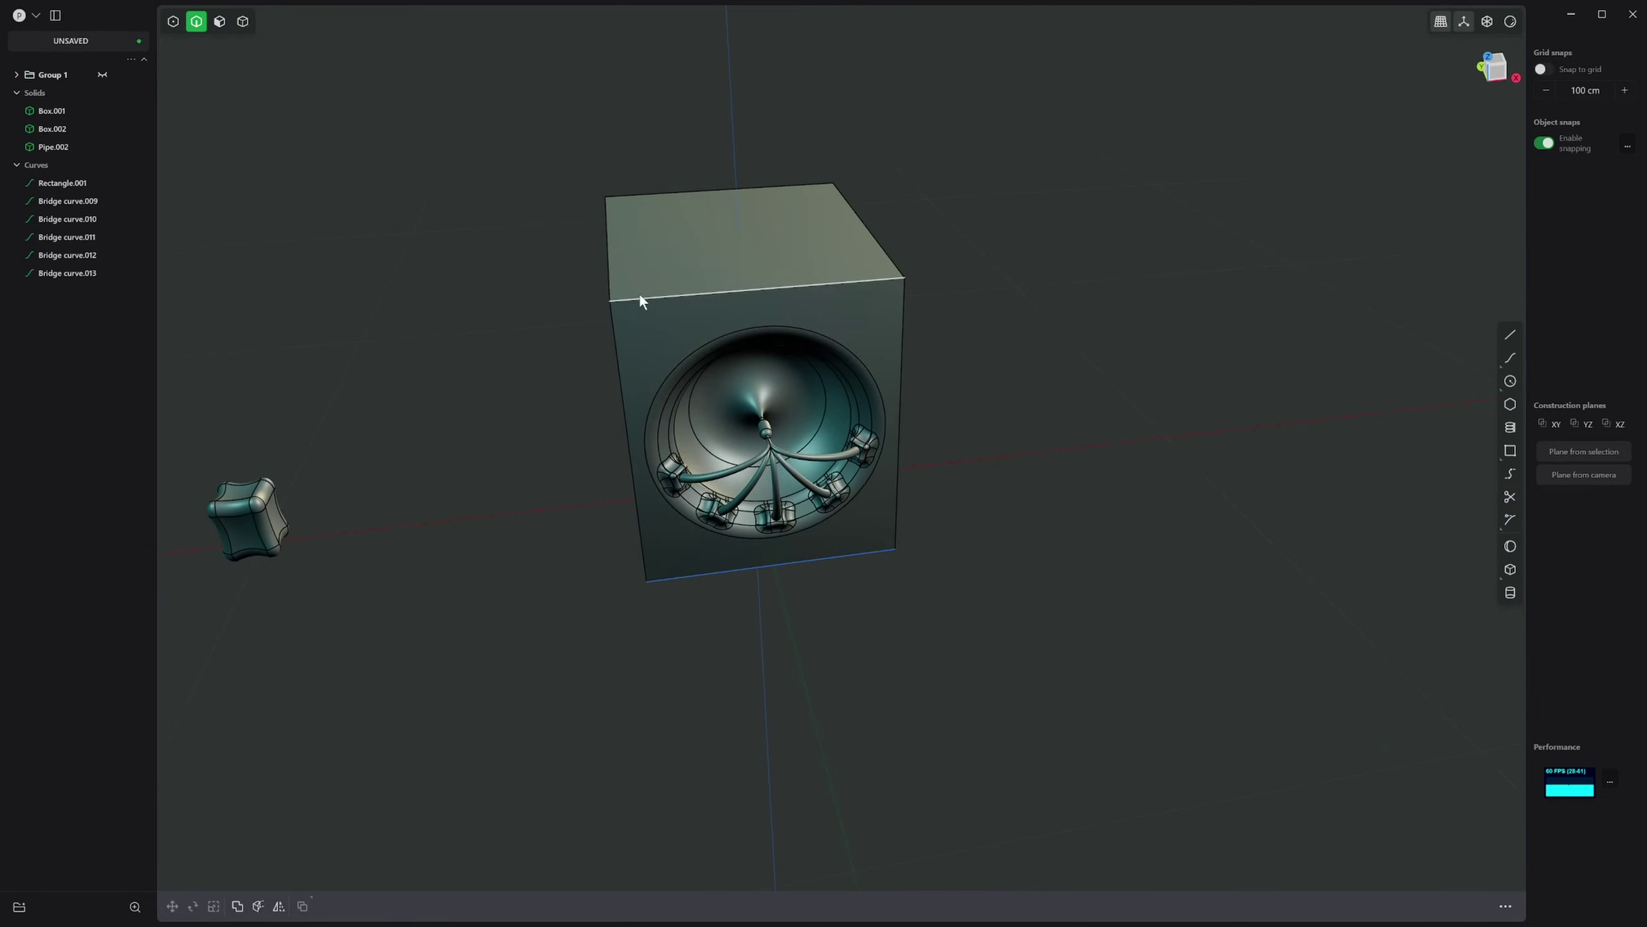
{"action": "left_click", "coordinate": [610, 287]}
{"action": "left_click", "coordinate": [657, 296]}
{"action": "left_click_drag", "start_coordinate": [656, 295], "coordinate": [666, 243]}
{"action": "right_click", "coordinate": [667, 243]}
- Change the viewport matcap to the light grey metallic one after trying the dark grey metallic one
{"action": "middle_click_drag", "start_coordinate": [668, 246], "coordinate": [879, 529]}
{"action": "scroll", "coordinate": [879, 525], "scroll_direction": "up", "scroll_amount": 5}
{"action": "scroll", "coordinate": [880, 518], "scroll_direction": "down", "scroll_amount": 7}
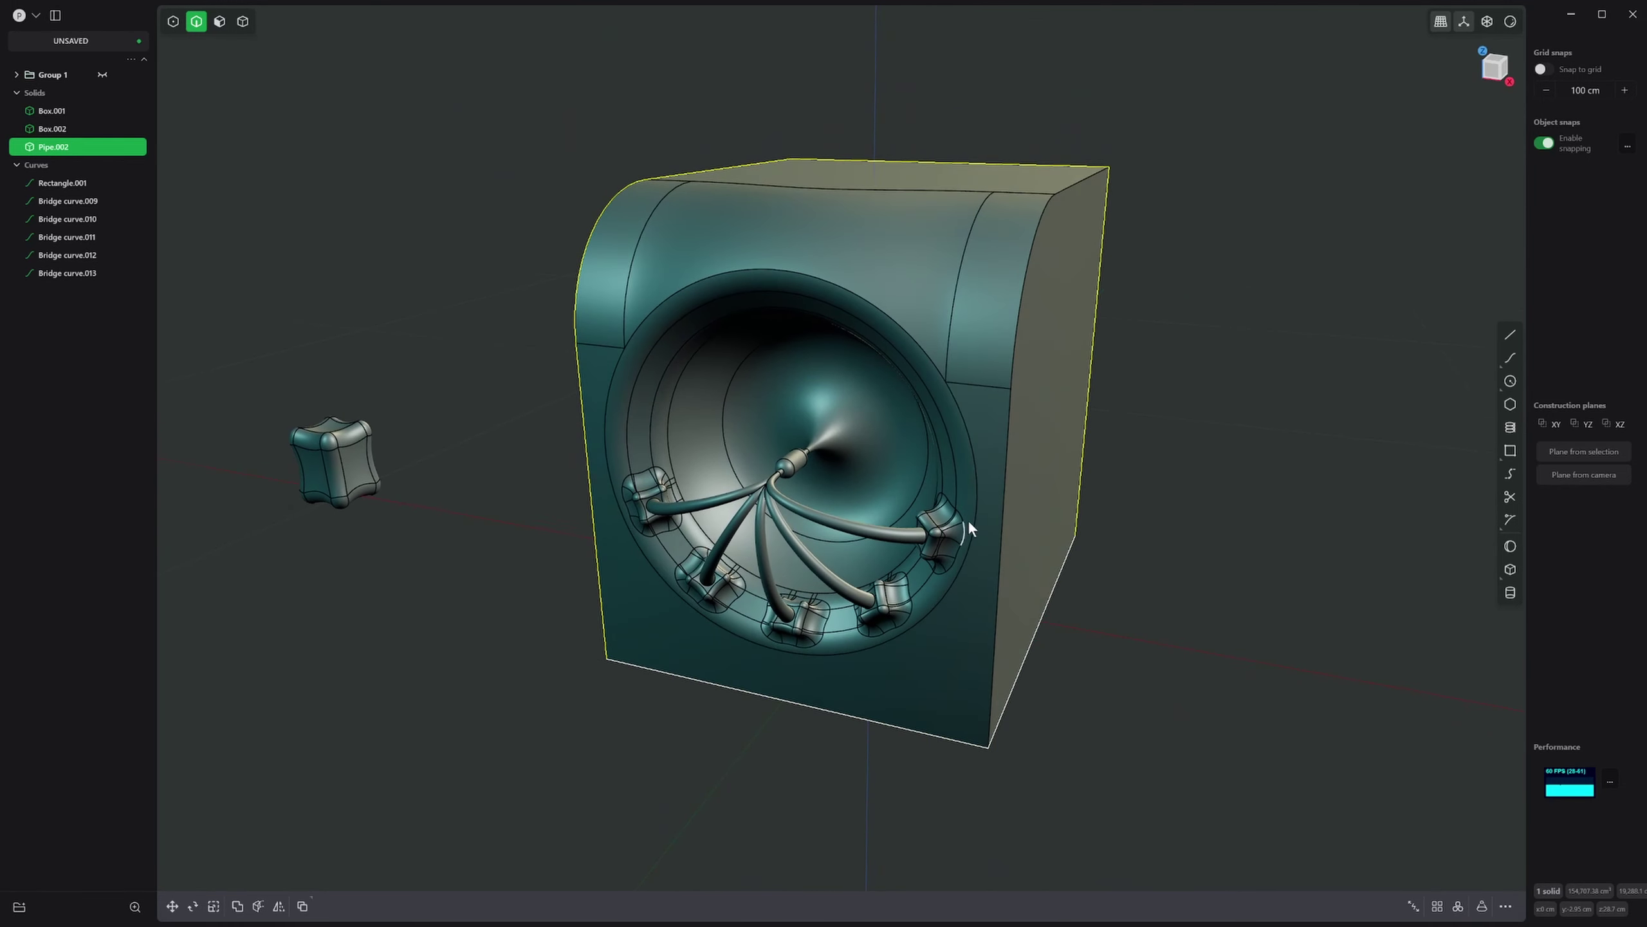
{"action": "left_click", "coordinate": [1506, 23]}
{"action": "left_click", "coordinate": [1527, 250]}
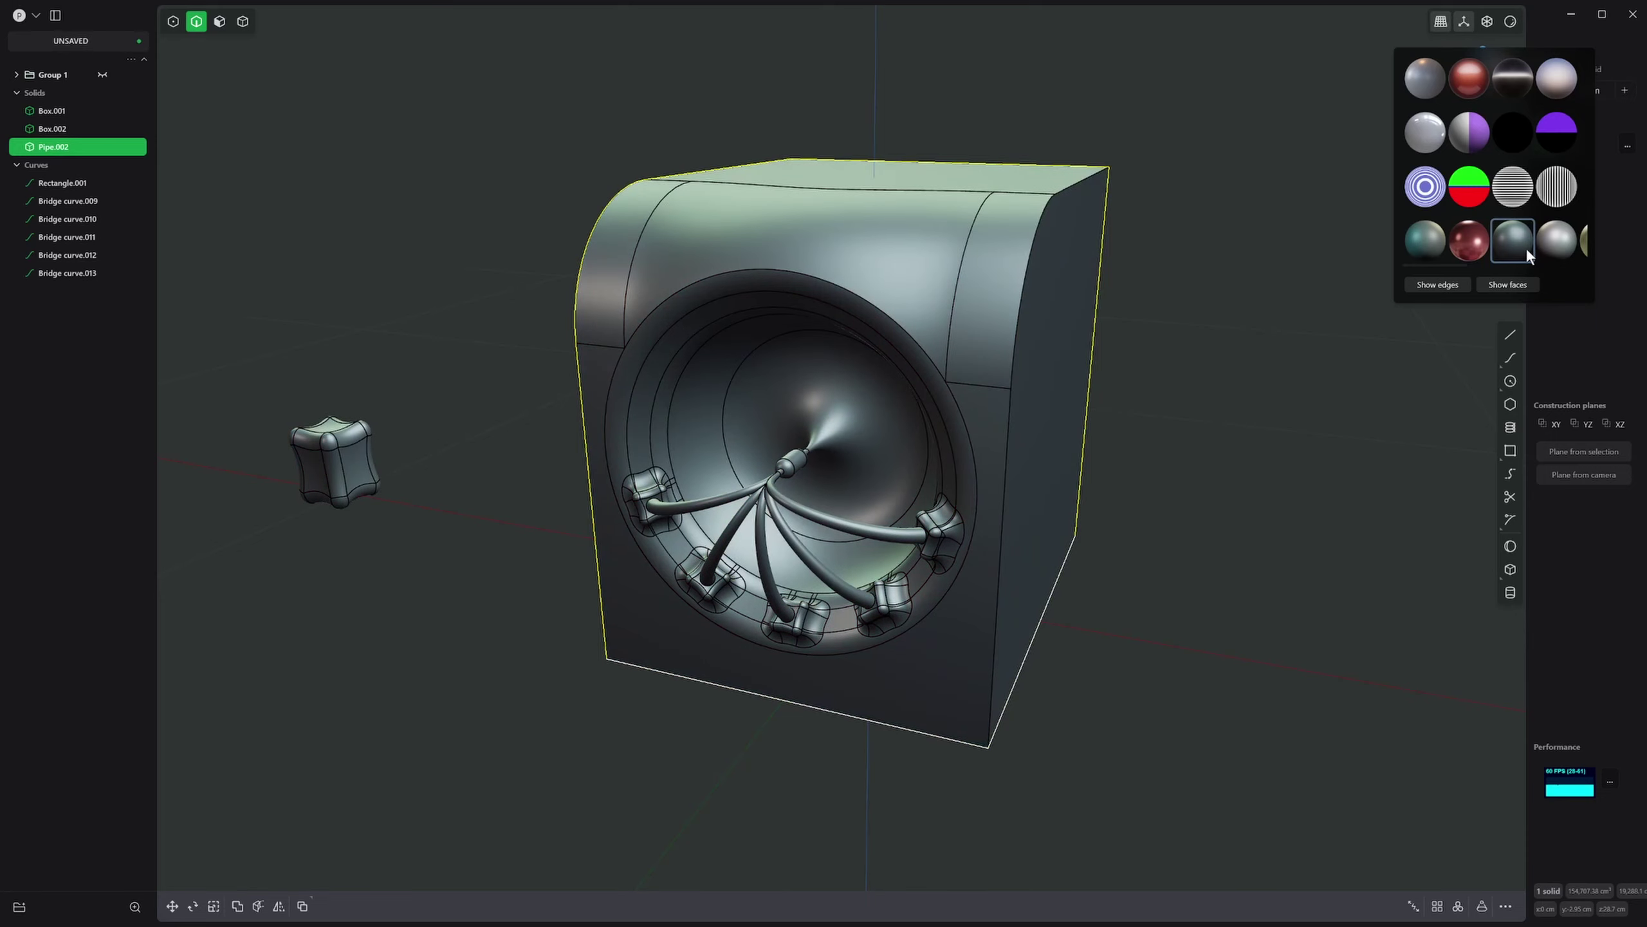
{"action": "middle_click_drag", "start_coordinate": [860, 399], "coordinate": [902, 390]}
{"action": "scroll", "coordinate": [1235, 174], "scroll_direction": "down", "scroll_amount": 1}
{"action": "left_click", "coordinate": [1508, 21]}
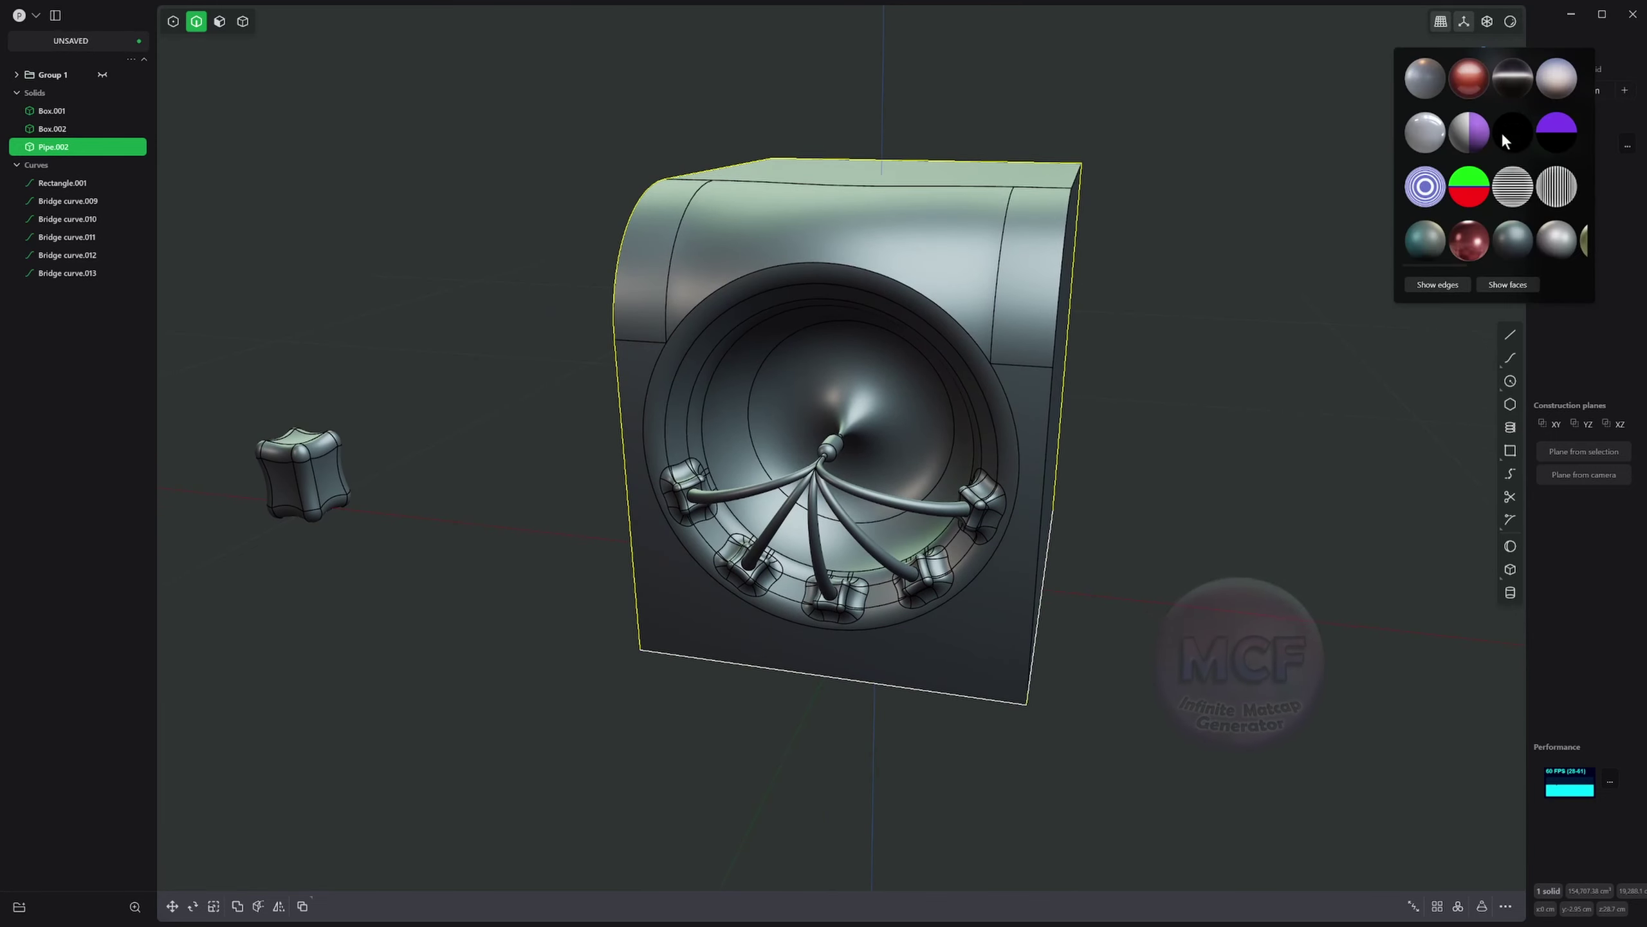
{"action": "left_click", "coordinate": [1537, 238]}
{"action": "middle_click_drag", "start_coordinate": [1086, 310], "coordinate": [1342, 144]}
{"action": "left_click", "coordinate": [1510, 22]}
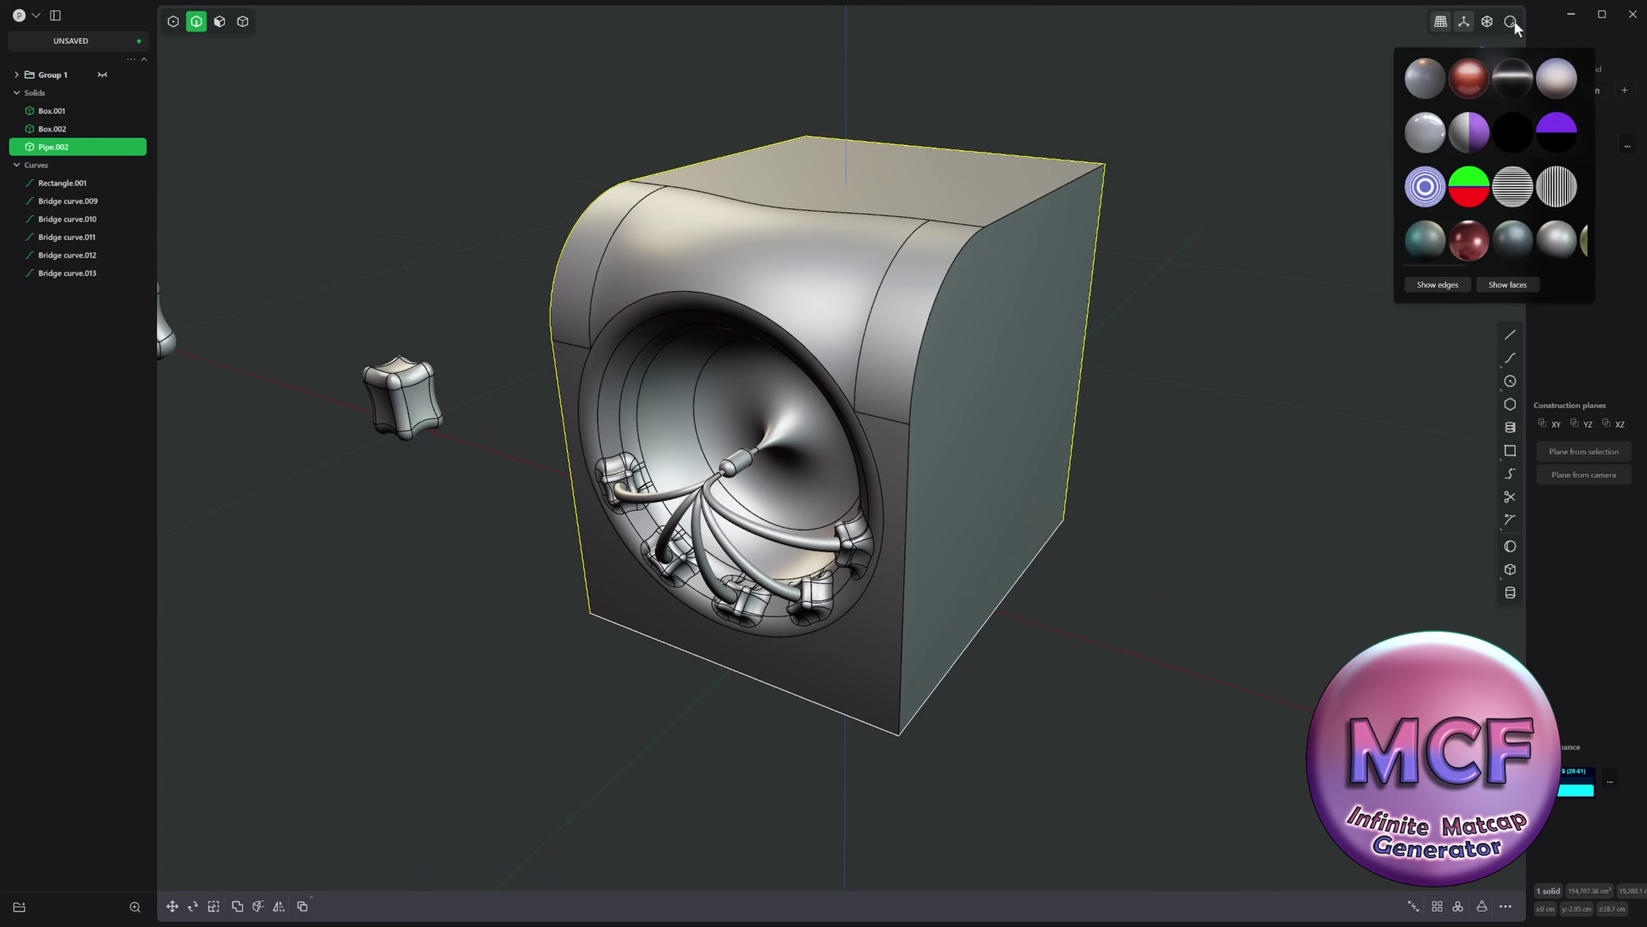
{"action": "left_click", "coordinate": [1524, 240]}
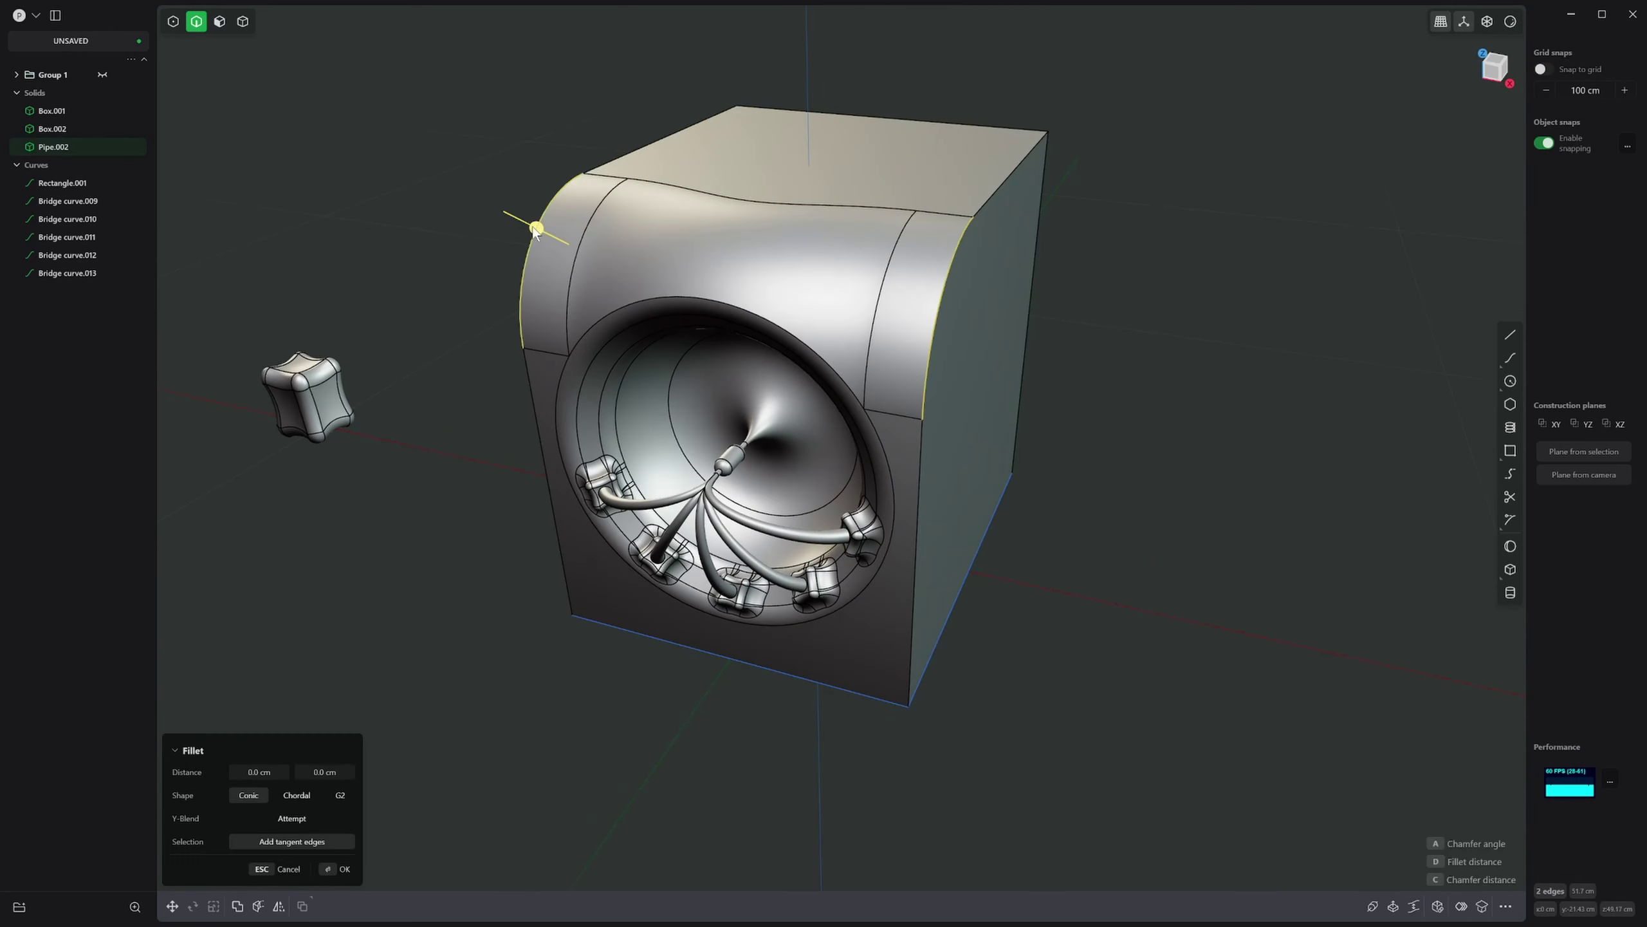
- Fillet the block's two curved side edges beside the rounded top front
{"action": "left_click_drag", "start_coordinate": [533, 227], "coordinate": [515, 192]}
{"action": "middle_click_drag", "start_coordinate": [781, 258], "coordinate": [873, 252], "text": "shift"}
{"action": "scroll", "coordinate": [908, 267], "scroll_direction": "down", "scroll_amount": 3}
{"action": "right_click", "coordinate": [938, 589]}
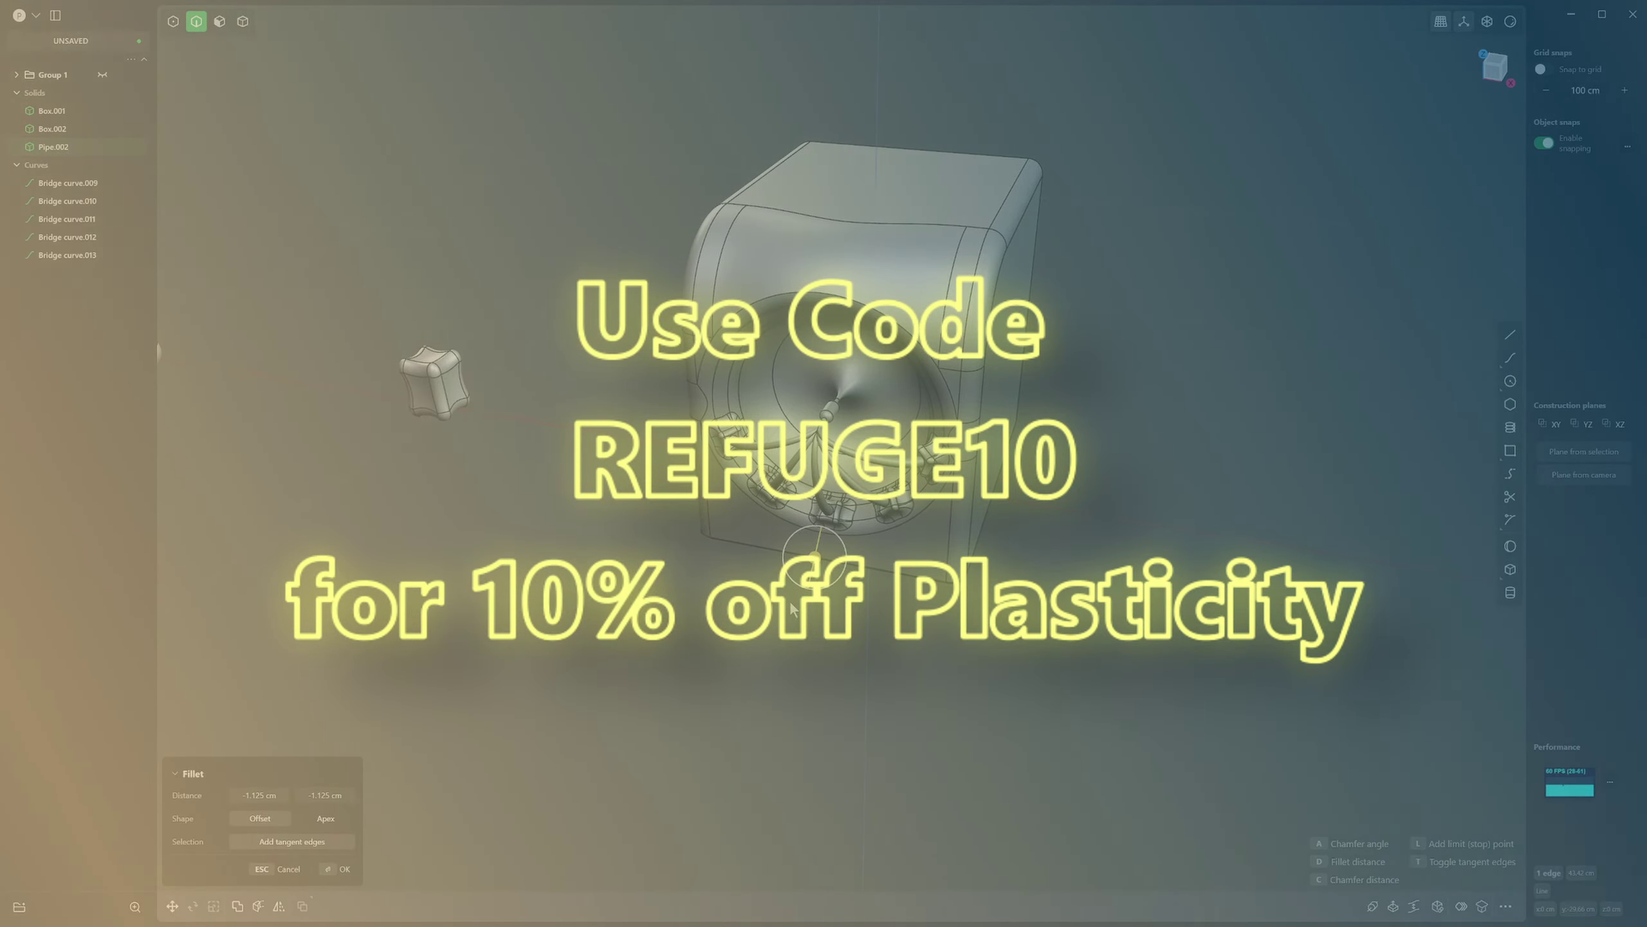
{"action": "middle_click_drag", "start_coordinate": [1050, 383], "coordinate": [1148, 434], "text": "shift"}
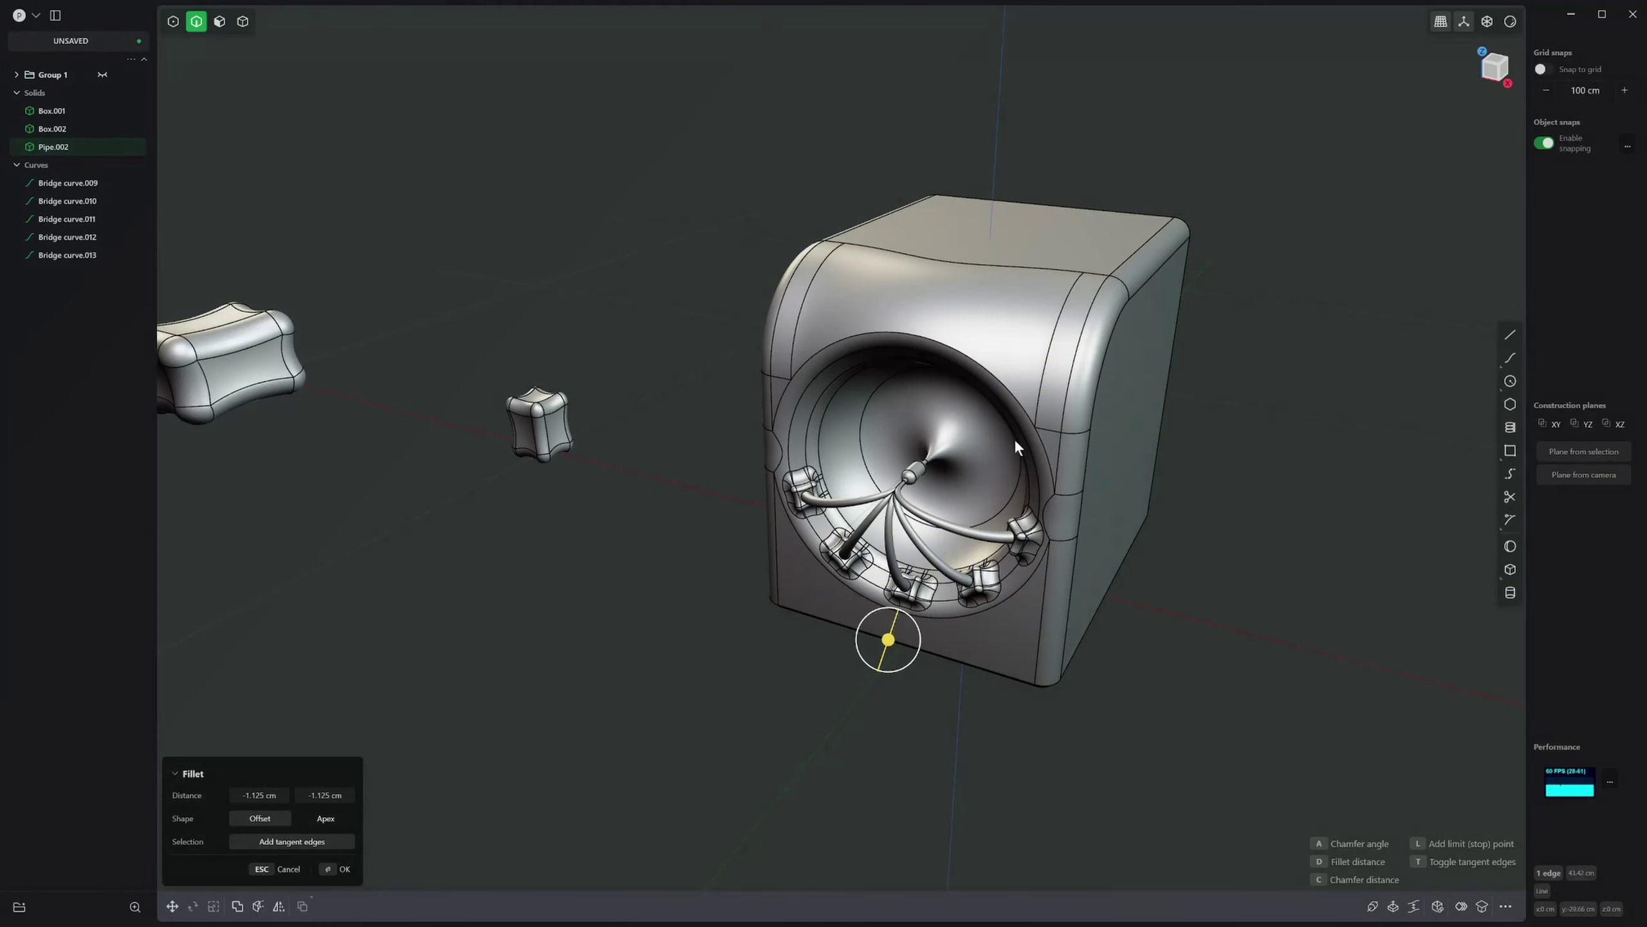